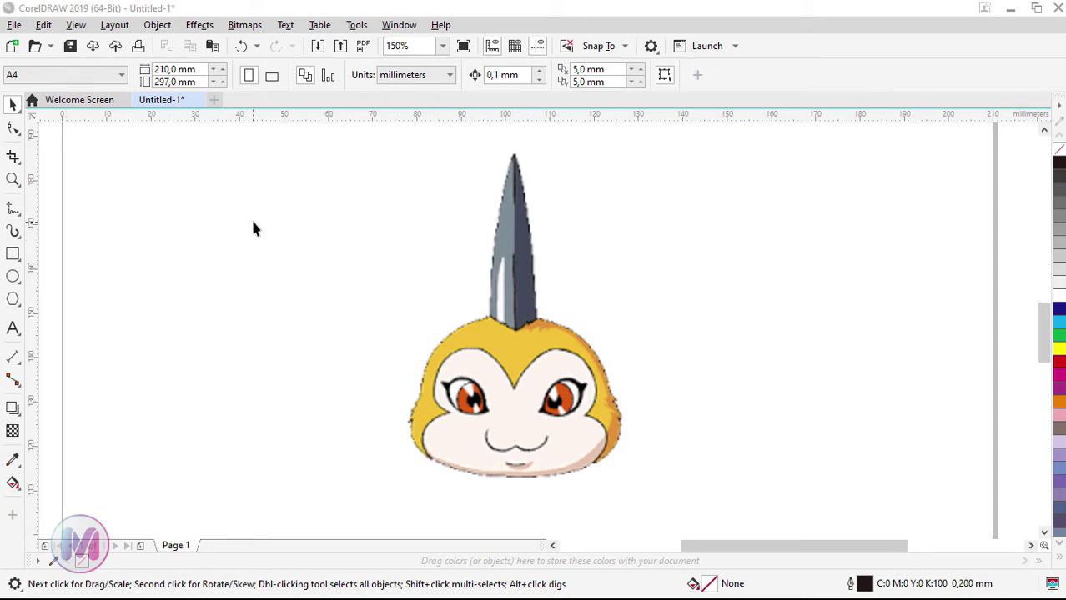
Start tracing the head outline with the Pen tool at the lower point of the horn's base
{"action": "left_click", "coordinate": [15, 215]}
{"action": "left_click", "coordinate": [70, 259]}
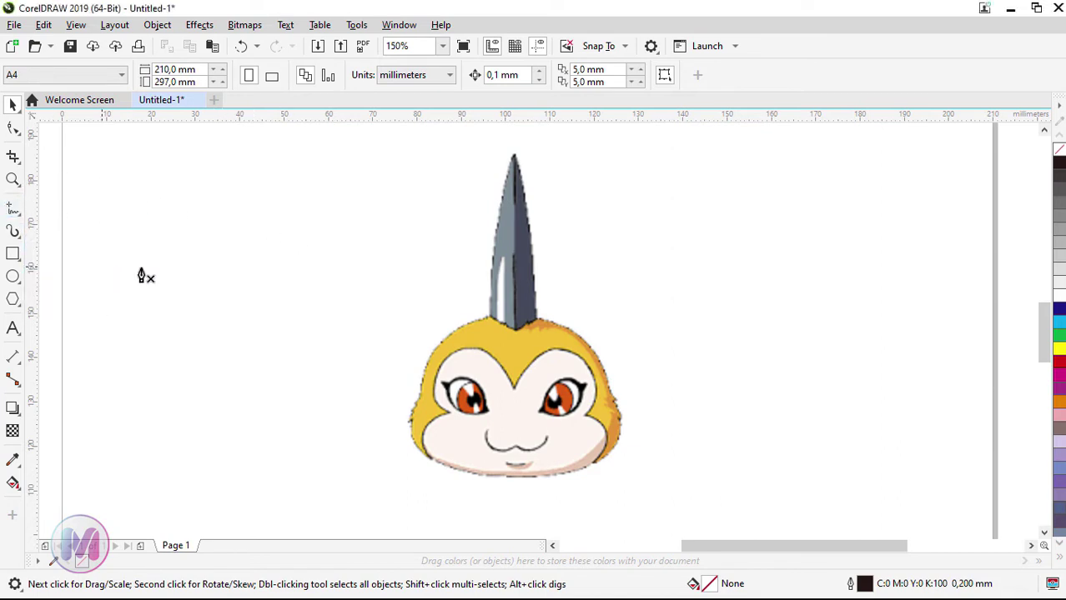
{"action": "scroll", "coordinate": [578, 340], "scroll_direction": "up", "scroll_amount": 2}
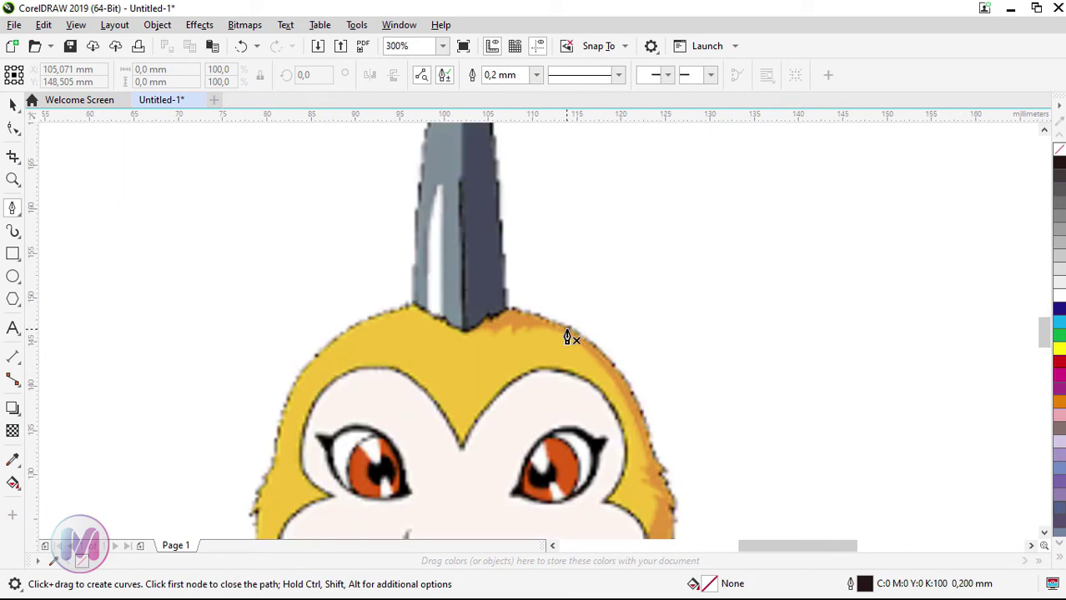
{"action": "scroll", "coordinate": [493, 329], "scroll_direction": "up", "scroll_amount": 1}
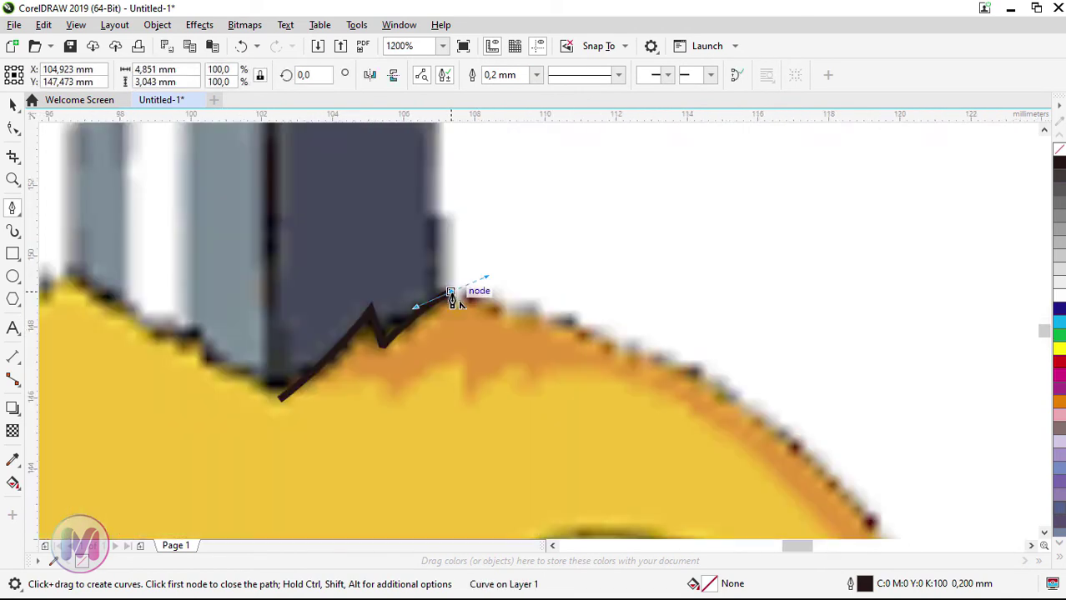
Undo the first curve segments traced along the horn's base
{"action": "key", "text": "ctrl+z"}
{"action": "key", "text": "ctrl+z"}
{"action": "key", "text": "ctrl+z"}
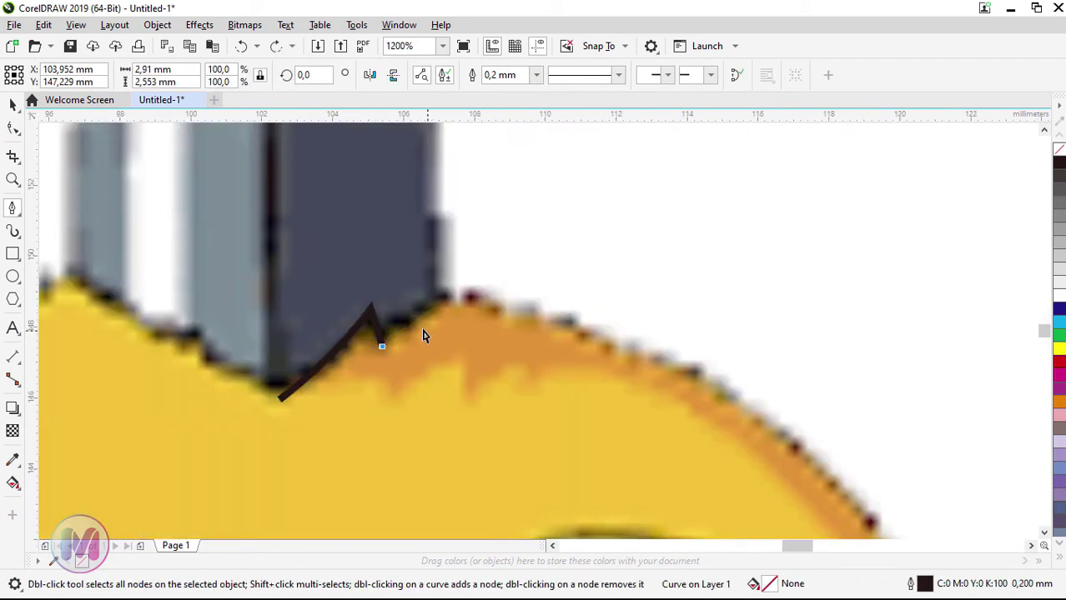
Trace the notched right half of the horn's base from its lowest point to the horn's right corner
{"action": "left_click", "coordinate": [276, 394]}
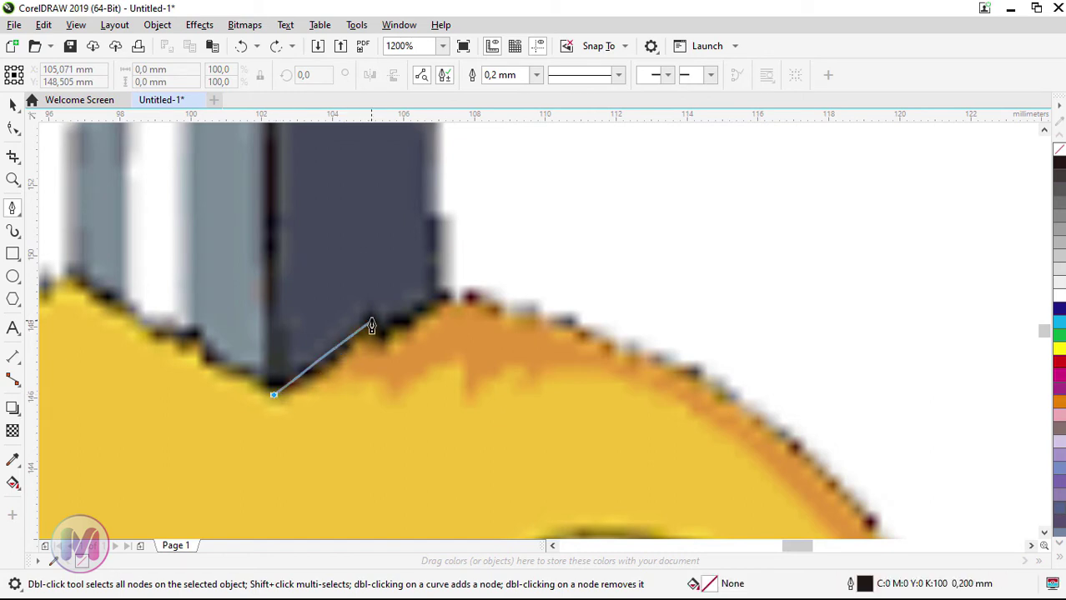
{"action": "left_click_drag", "start_coordinate": [371, 320], "coordinate": [399, 278]}
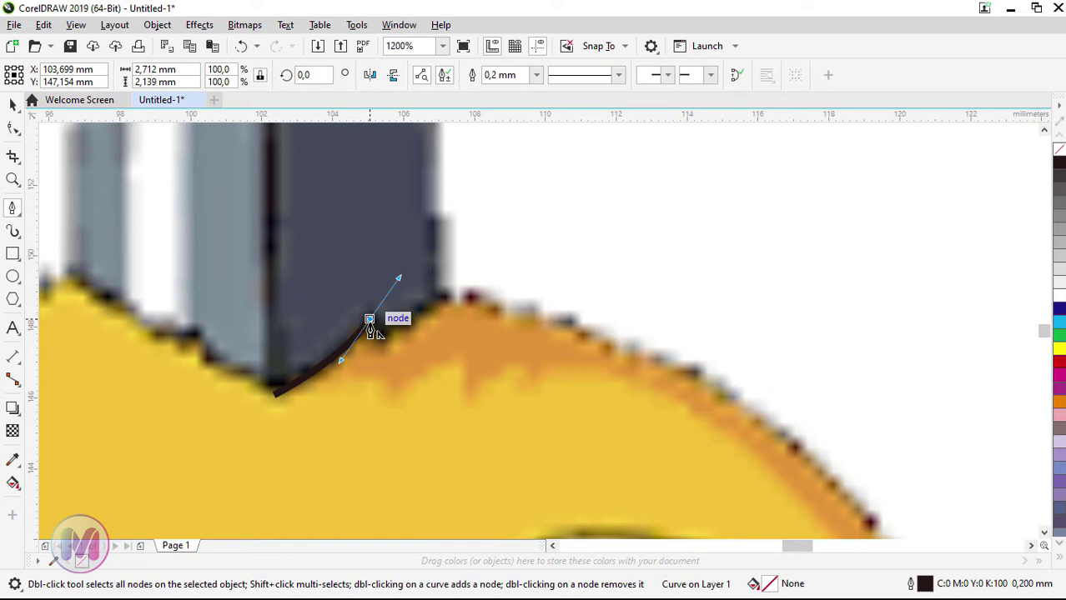
{"action": "left_click", "coordinate": [369, 321], "text": "alt"}
{"action": "left_click", "coordinate": [380, 342]}
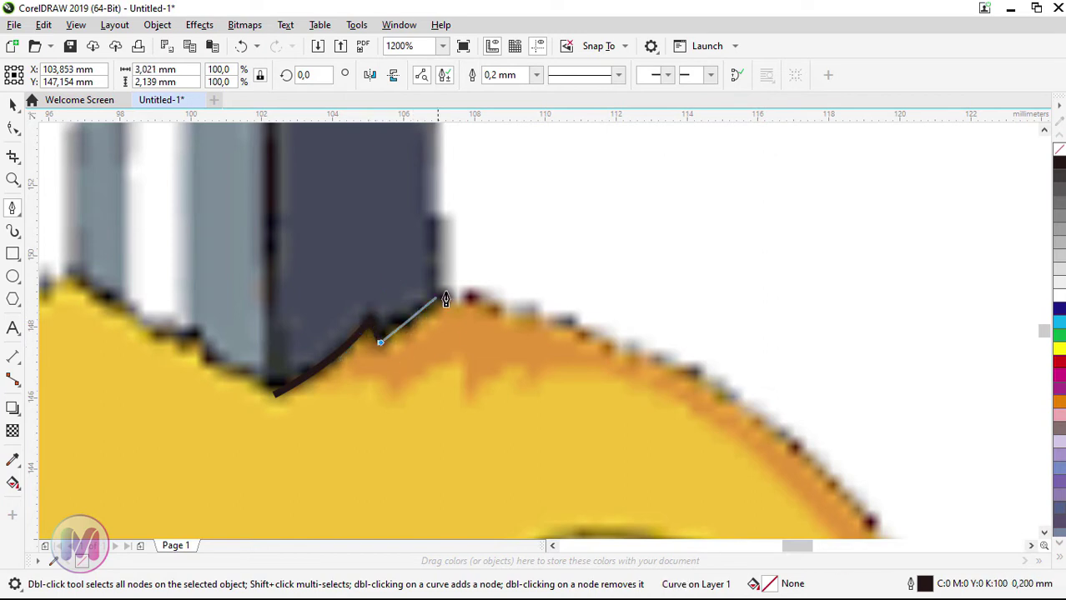
{"action": "left_click_drag", "start_coordinate": [449, 290], "coordinate": [478, 263]}
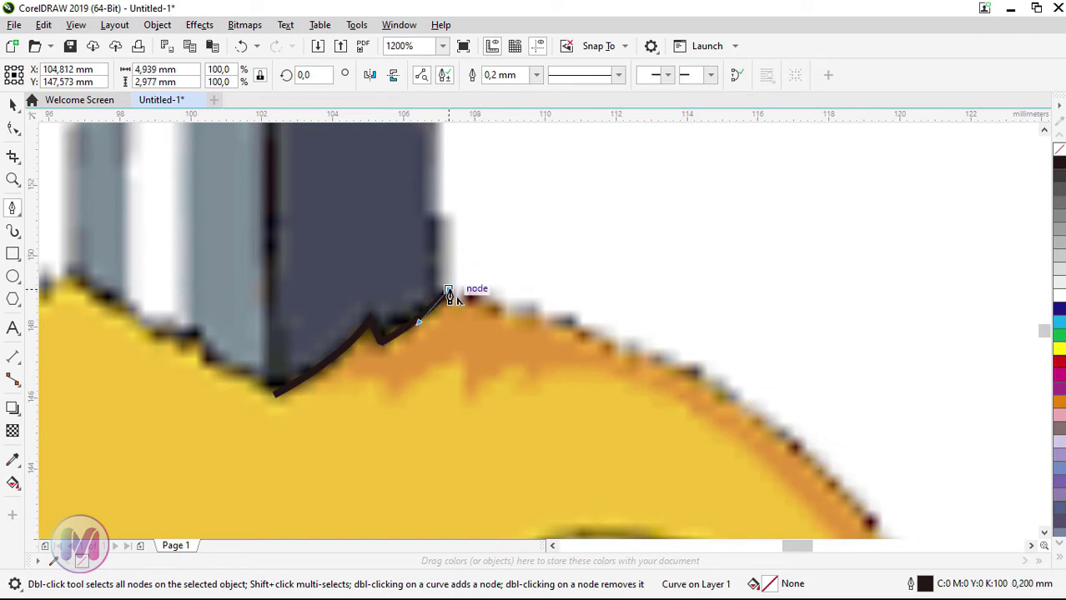
Continue the outline from the horn's right corner along the head's right curve to the first cheek fur tuft
{"action": "scroll", "coordinate": [442, 296], "scroll_direction": "down", "scroll_amount": 10}
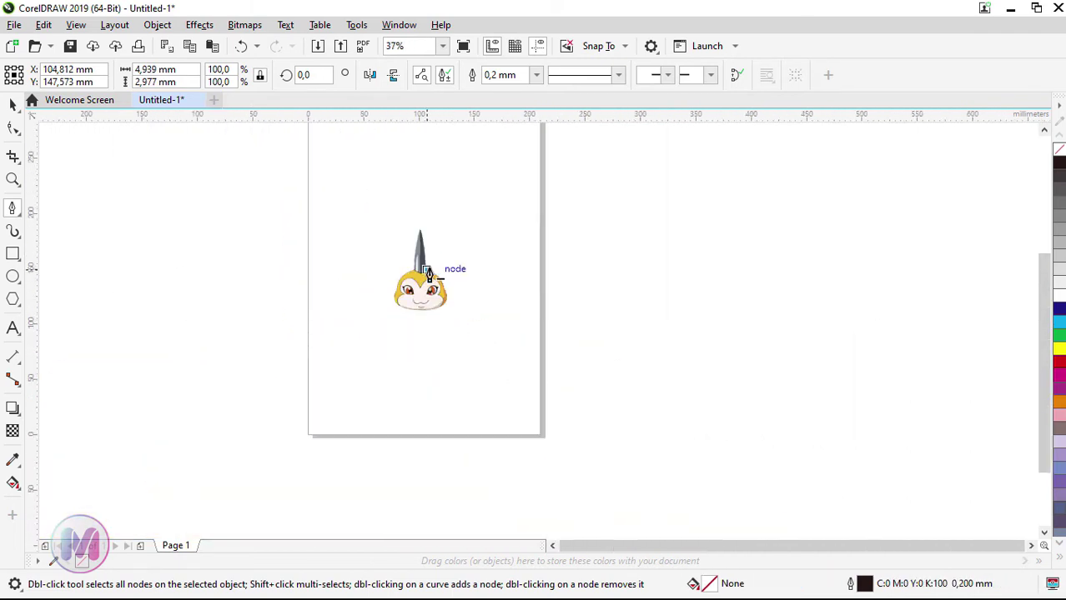
{"action": "scroll", "coordinate": [440, 276], "scroll_direction": "up", "scroll_amount": 3}
{"action": "scroll", "coordinate": [397, 255], "scroll_direction": "up", "scroll_amount": 6}
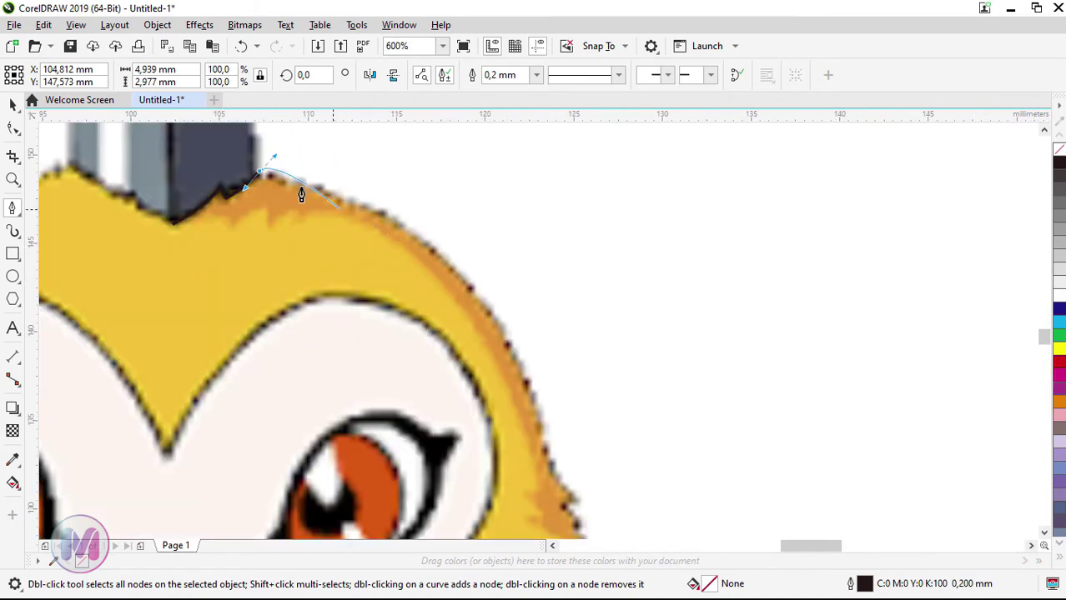
{"action": "left_click", "coordinate": [260, 172], "text": "alt"}
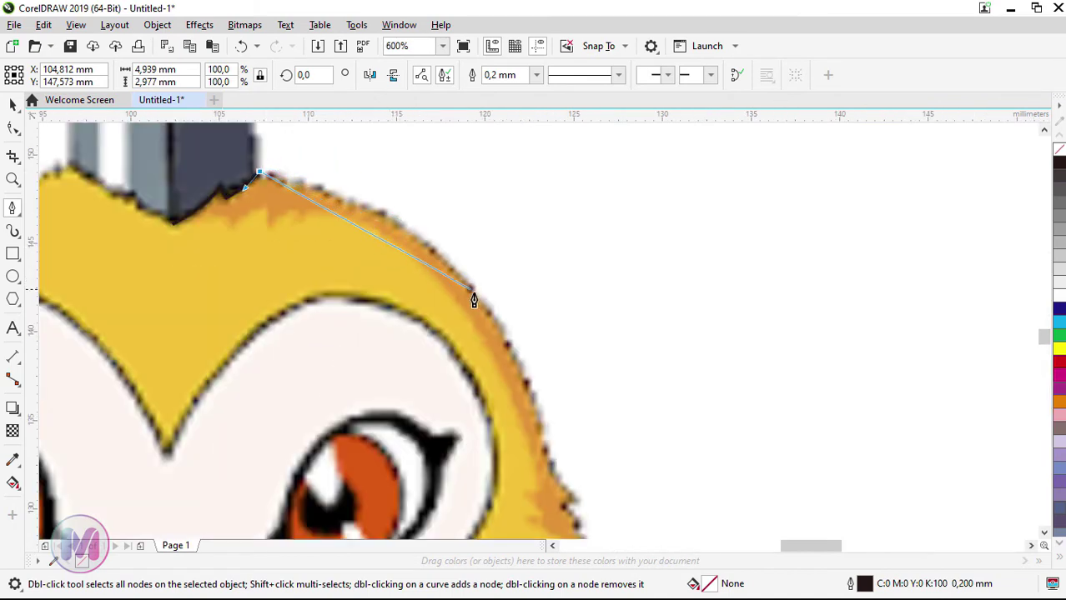
{"action": "left_click_drag", "start_coordinate": [481, 305], "coordinate": [545, 406]}
{"action": "scroll", "coordinate": [543, 401], "scroll_direction": "down", "scroll_amount": 2}
{"action": "scroll", "coordinate": [552, 436], "scroll_direction": "up", "scroll_amount": 2}
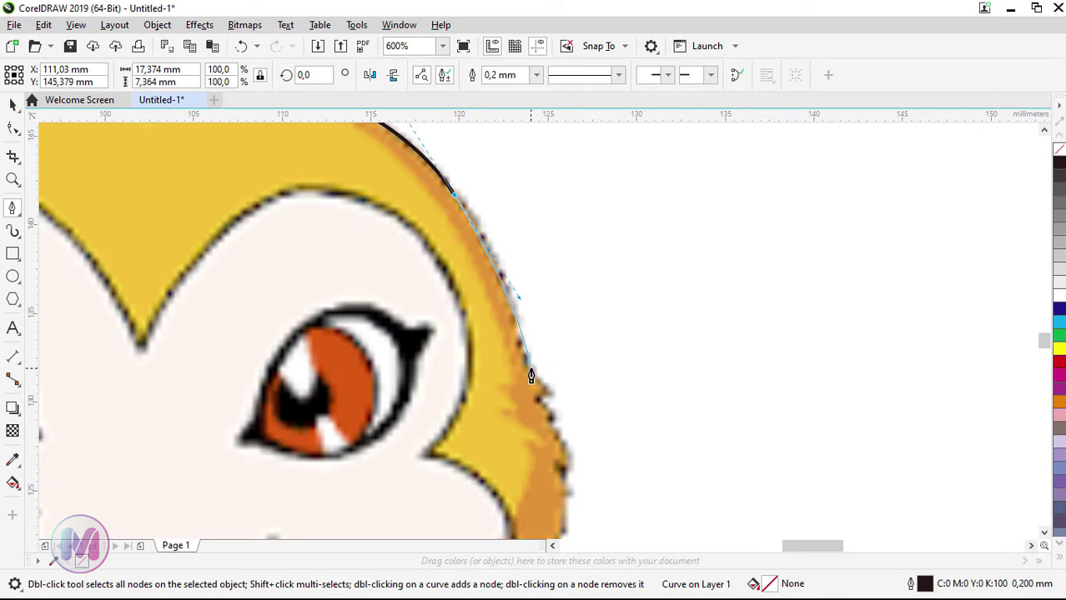
{"action": "left_click_drag", "start_coordinate": [531, 370], "coordinate": [545, 388]}
{"action": "scroll", "coordinate": [553, 408], "scroll_direction": "down", "scroll_amount": 1}
{"action": "scroll", "coordinate": [554, 409], "scroll_direction": "up", "scroll_amount": 1}
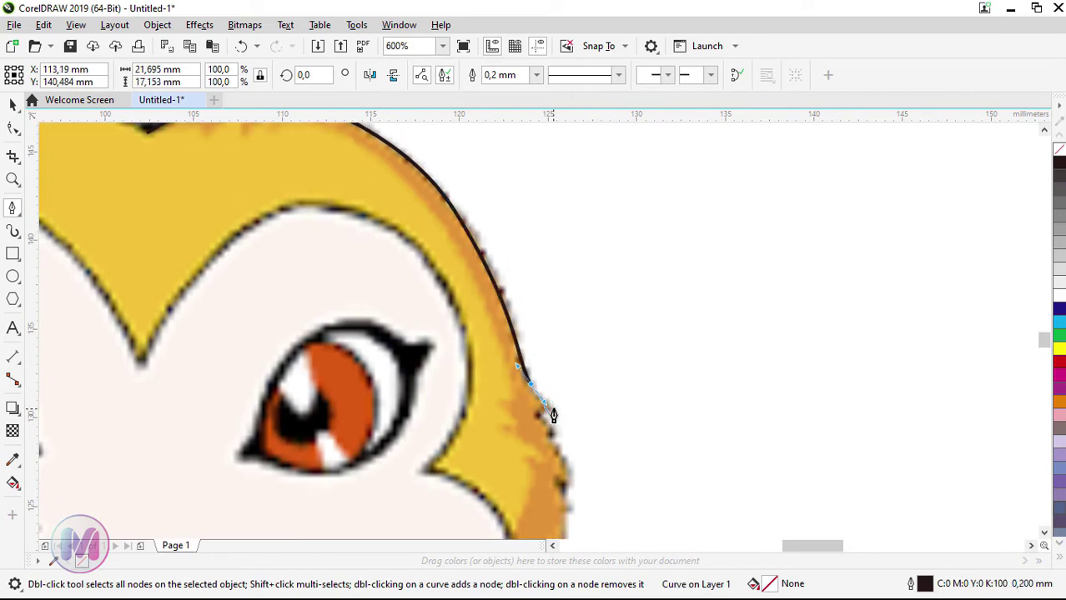
Trace the pointed fur tufts on the head's right side with sharp corners between the curves
{"action": "scroll", "coordinate": [552, 410], "scroll_direction": "up", "scroll_amount": 1}
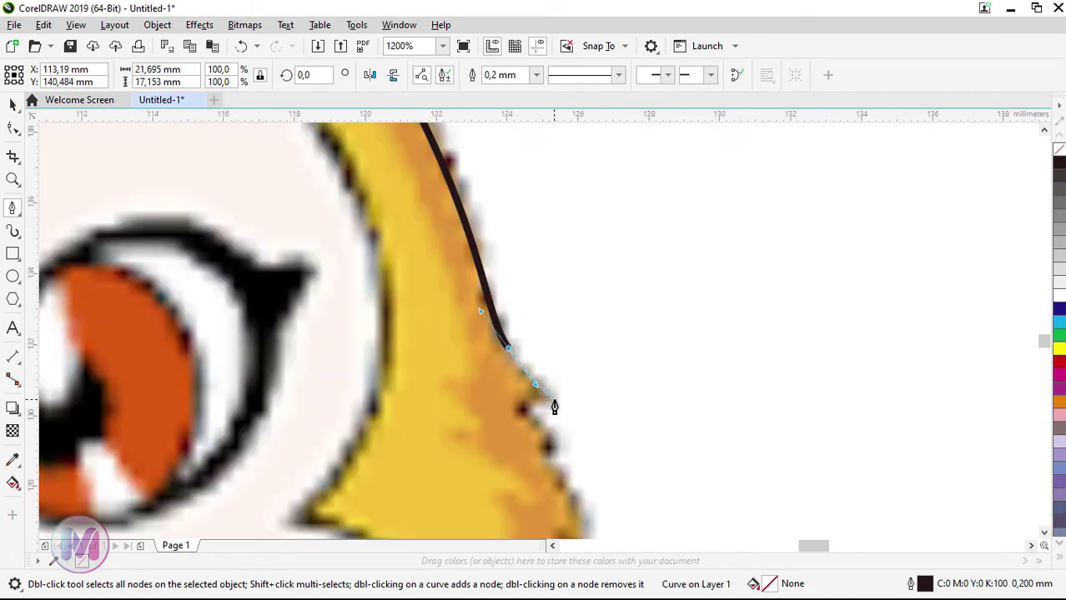
{"action": "left_click", "coordinate": [554, 400]}
{"action": "left_click", "coordinate": [519, 402]}
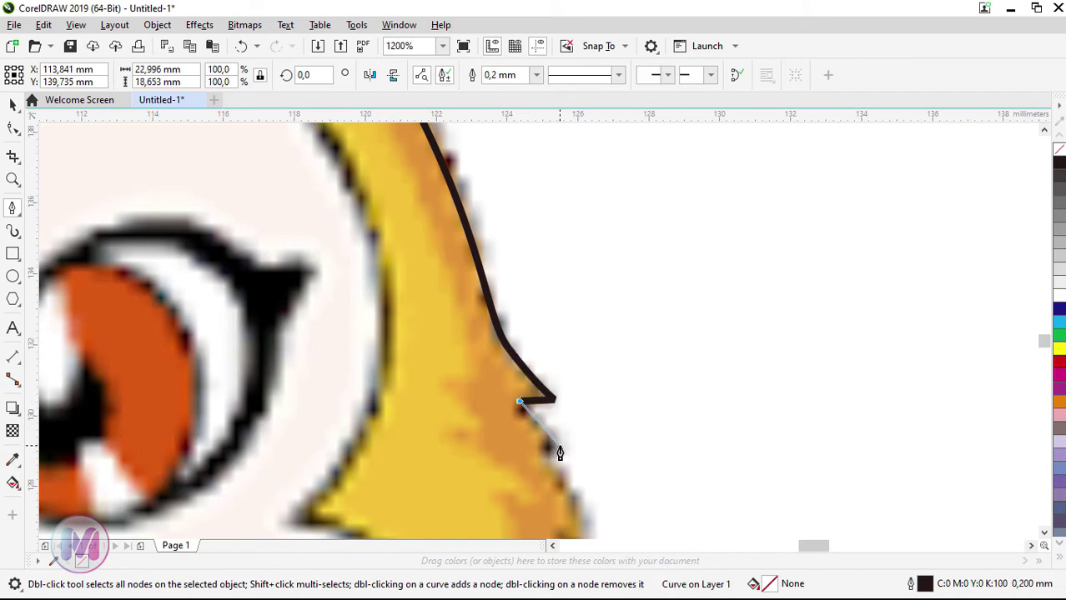
{"action": "left_click_drag", "start_coordinate": [560, 453], "coordinate": [580, 462]}
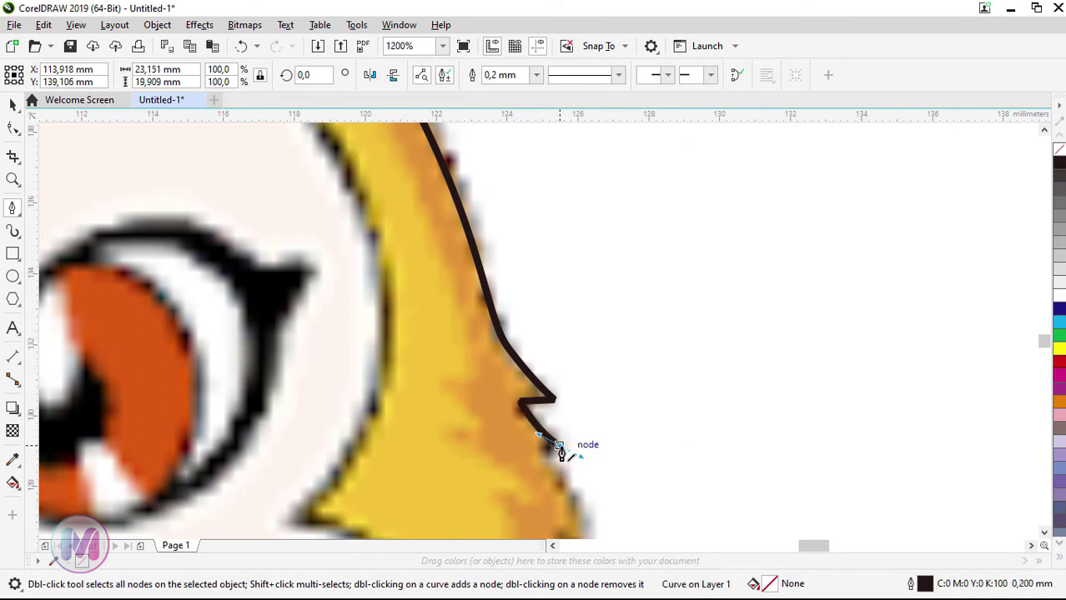
{"action": "left_click", "coordinate": [559, 446], "text": "alt"}
{"action": "left_click", "coordinate": [540, 447]}
{"action": "scroll", "coordinate": [542, 451], "scroll_direction": "down", "scroll_amount": 2}
{"action": "scroll", "coordinate": [555, 476], "scroll_direction": "up", "scroll_amount": 3}
{"action": "left_click_drag", "start_coordinate": [536, 394], "coordinate": [564, 502]}
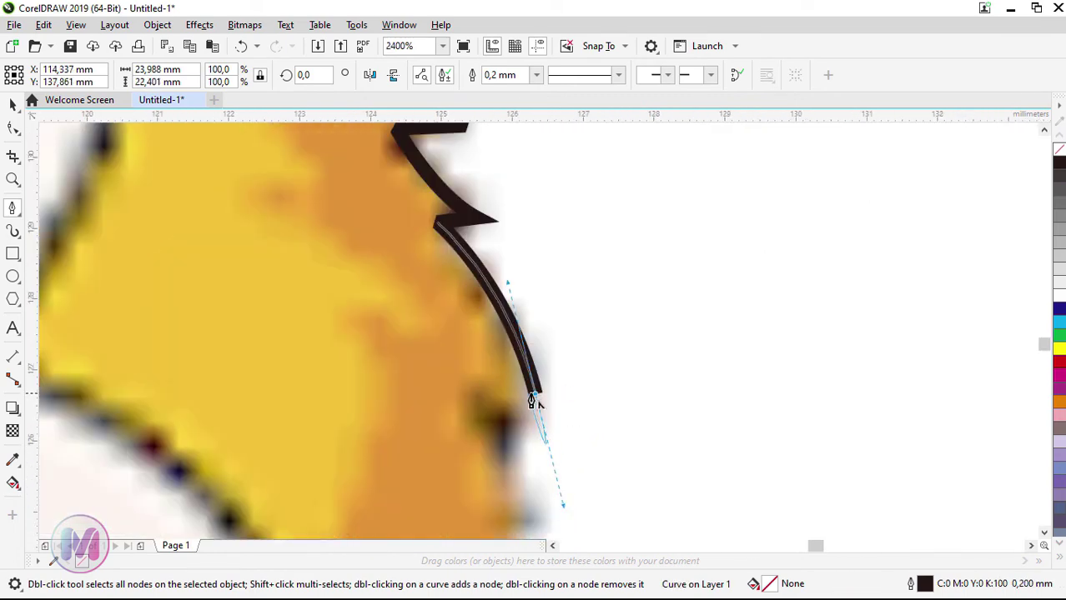
{"action": "left_click", "coordinate": [536, 396], "text": "alt"}
{"action": "left_click", "coordinate": [484, 381]}
Trace the outline around the right cheek and along the chin to the face's lower left side
{"action": "scroll", "coordinate": [483, 380], "scroll_direction": "down", "scroll_amount": 3}
{"action": "left_click_drag", "start_coordinate": [296, 500], "coordinate": [104, 503]}
{"action": "key", "text": "ctrl+z"}
{"action": "left_click_drag", "start_coordinate": [434, 471], "coordinate": [332, 506]}
{"action": "left_click_drag", "start_coordinate": [108, 465], "coordinate": [147, 437]}
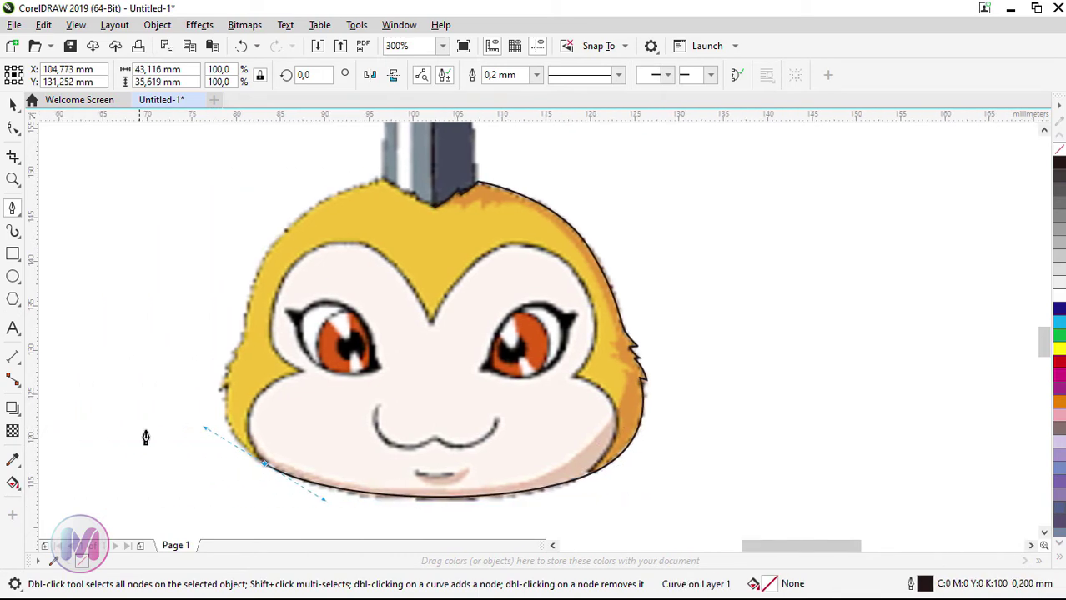
Trace the left cheek from the chin up to the inner corner of the lowest fur tuft
{"action": "scroll", "coordinate": [225, 426], "scroll_direction": "up", "scroll_amount": 1}
{"action": "scroll", "coordinate": [225, 425], "scroll_direction": "up", "scroll_amount": 1}
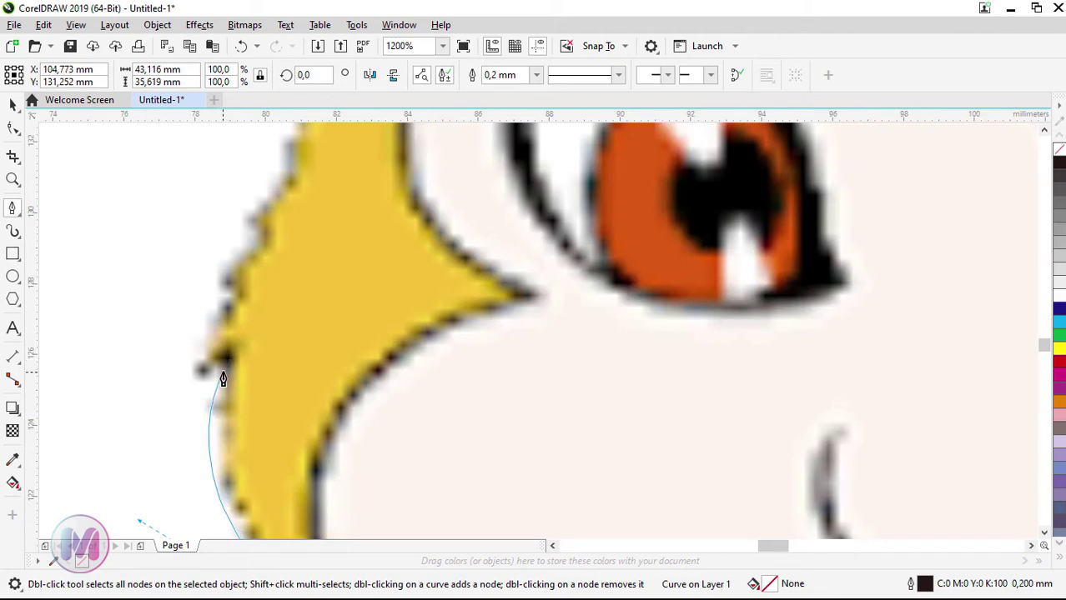
{"action": "left_click", "coordinate": [231, 365]}
{"action": "scroll", "coordinate": [231, 364], "scroll_direction": "down", "scroll_amount": 2}
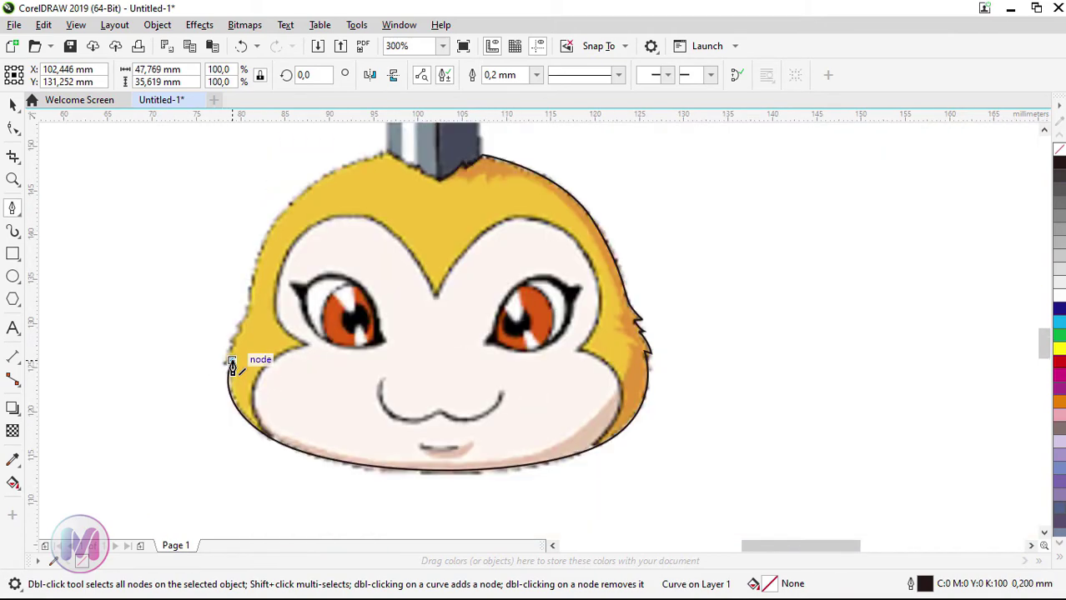
Trace the zigzag fur tufts up the head's left side
{"action": "scroll", "coordinate": [232, 365], "scroll_direction": "up", "scroll_amount": 1}
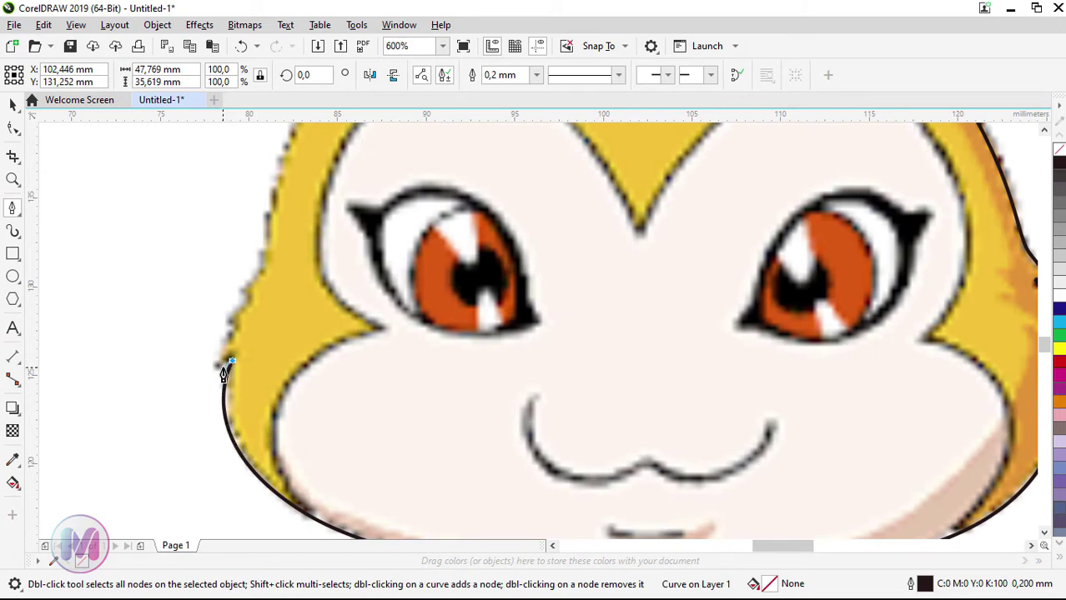
{"action": "scroll", "coordinate": [223, 375], "scroll_direction": "up", "scroll_amount": 1}
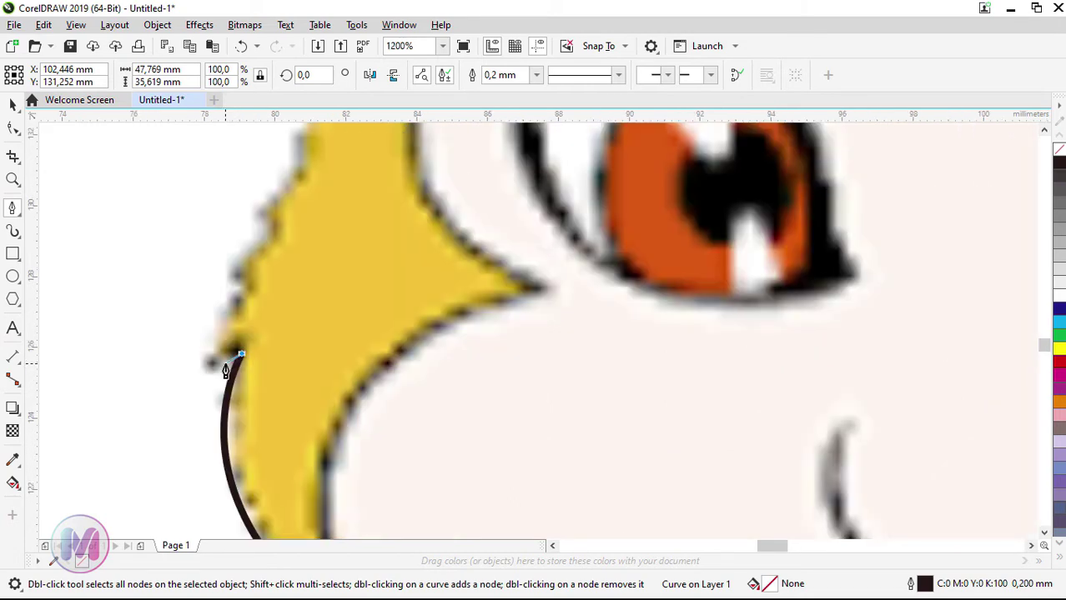
{"action": "left_click", "coordinate": [209, 372]}
{"action": "left_click_drag", "start_coordinate": [241, 318], "coordinate": [270, 282]}
{"action": "left_click", "coordinate": [215, 316]}
{"action": "left_click", "coordinate": [230, 281]}
{"action": "scroll", "coordinate": [230, 281], "scroll_direction": "up", "scroll_amount": 1}
{"action": "scroll", "coordinate": [230, 281], "scroll_direction": "down", "scroll_amount": 2}
{"action": "scroll", "coordinate": [239, 326], "scroll_direction": "up", "scroll_amount": 2}
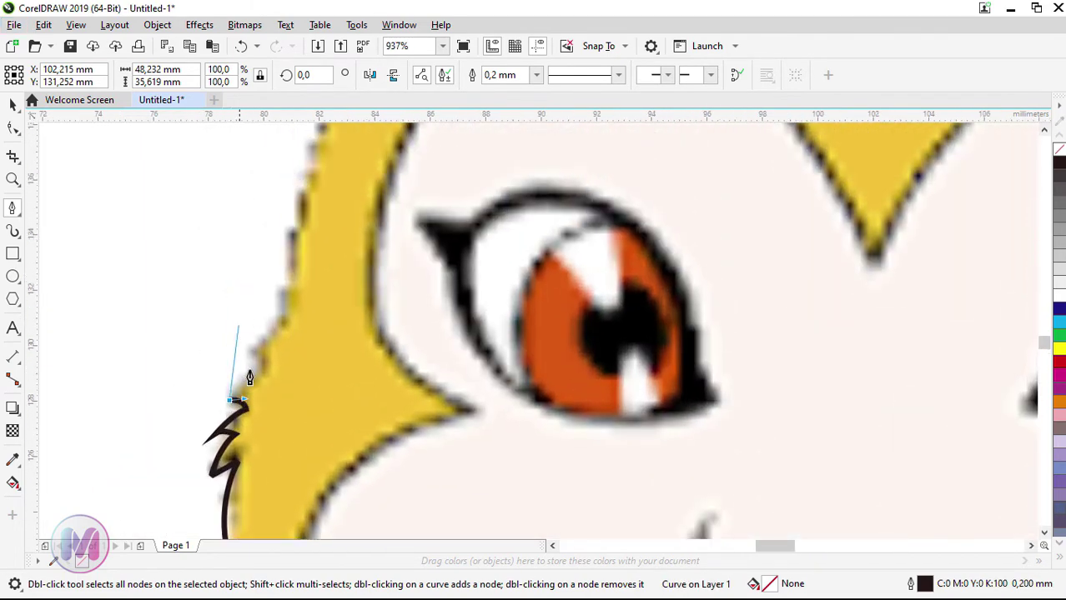
{"action": "left_click_drag", "start_coordinate": [271, 369], "coordinate": [298, 315]}
{"action": "left_click", "coordinate": [255, 352]}
{"action": "scroll", "coordinate": [288, 327], "scroll_direction": "down", "scroll_amount": 1}
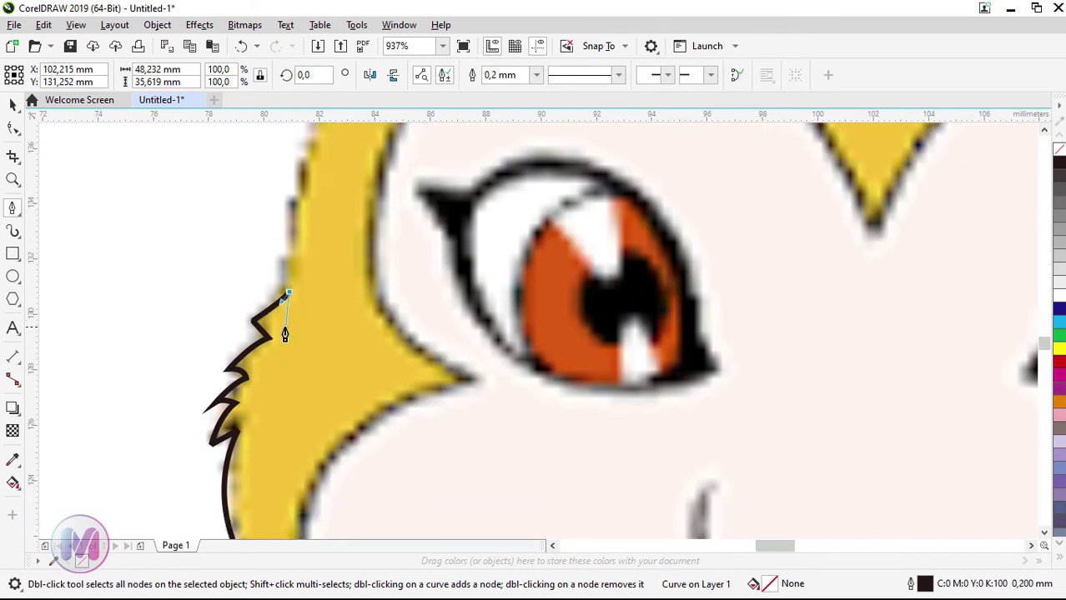
Trace the head's upper left curve and the notched left horn base, closing the outline at about 48 mm wide and 36 mm high
{"action": "scroll", "coordinate": [284, 334], "scroll_direction": "down", "scroll_amount": 4}
{"action": "scroll", "coordinate": [415, 196], "scroll_direction": "up", "scroll_amount": 2}
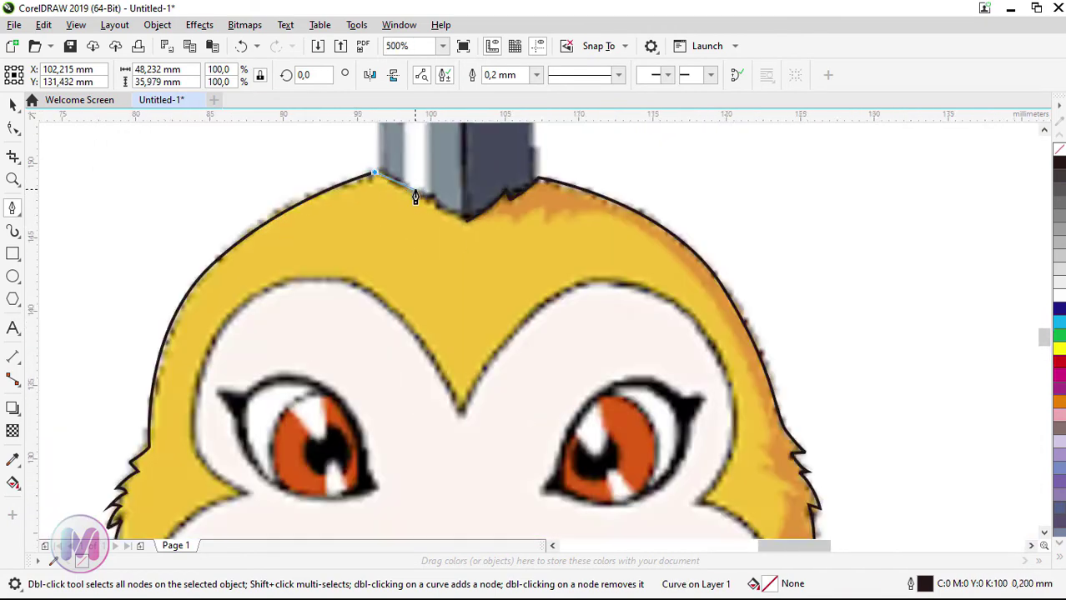
{"action": "scroll", "coordinate": [415, 192], "scroll_direction": "up", "scroll_amount": 1}
{"action": "left_click", "coordinate": [428, 209]}
{"action": "left_click", "coordinate": [455, 204]}
{"action": "left_click_drag", "start_coordinate": [451, 225], "coordinate": [457, 234]}
{"action": "left_click", "coordinate": [515, 252]}
{"action": "scroll", "coordinate": [492, 266], "scroll_direction": "down", "scroll_amount": 1}
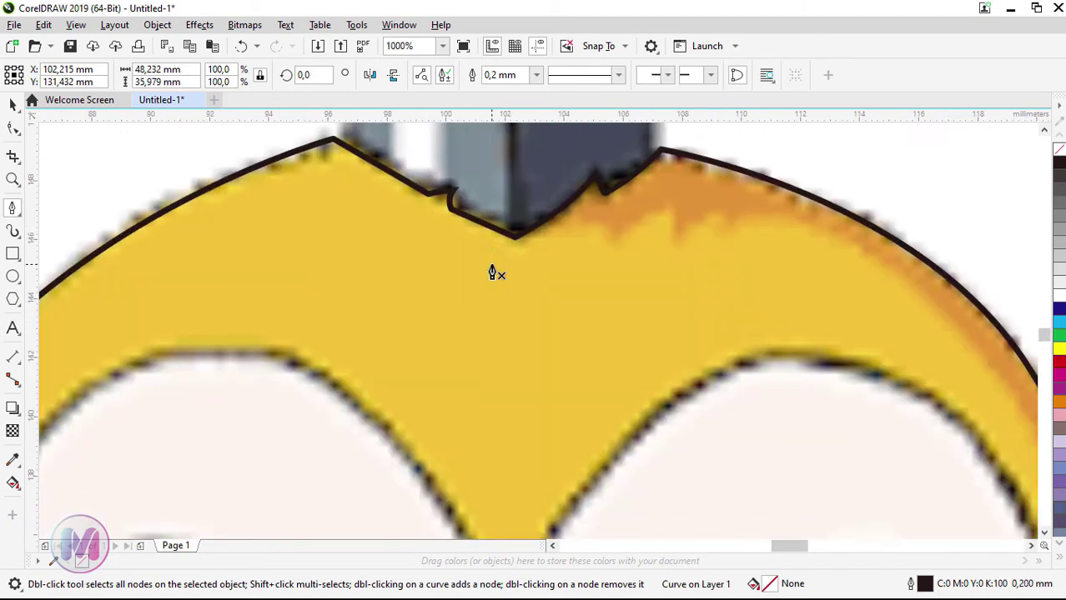
{"action": "scroll", "coordinate": [496, 274], "scroll_direction": "down", "scroll_amount": 3}
{"action": "scroll", "coordinate": [430, 344], "scroll_direction": "up", "scroll_amount": 1}
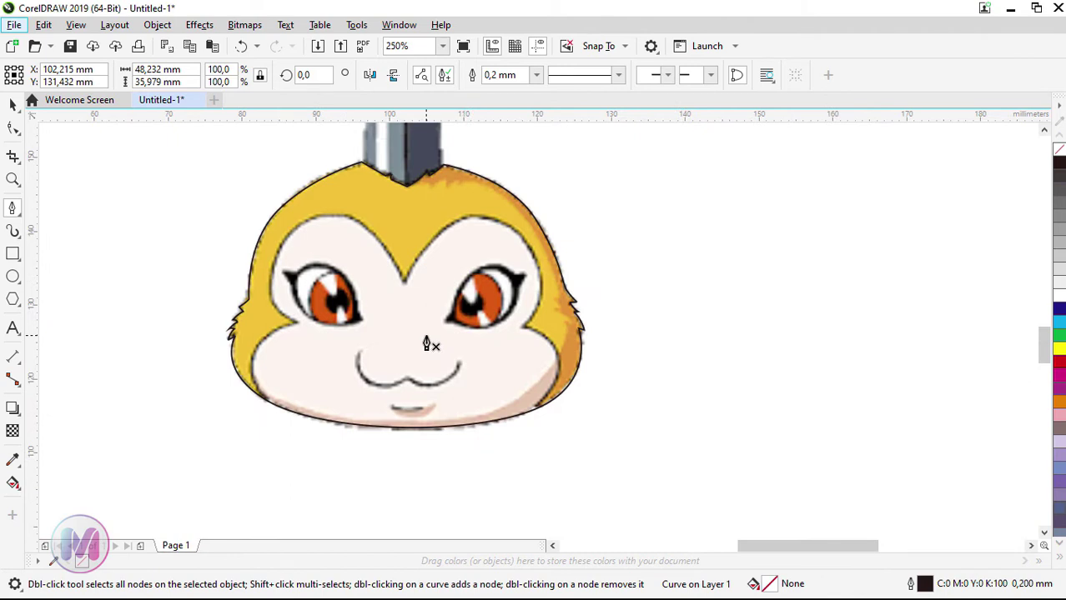
Adjust the lower left node's handles with the Shape tool so the left cheek and chin curves follow the picture
{"action": "left_click", "coordinate": [15, 130]}
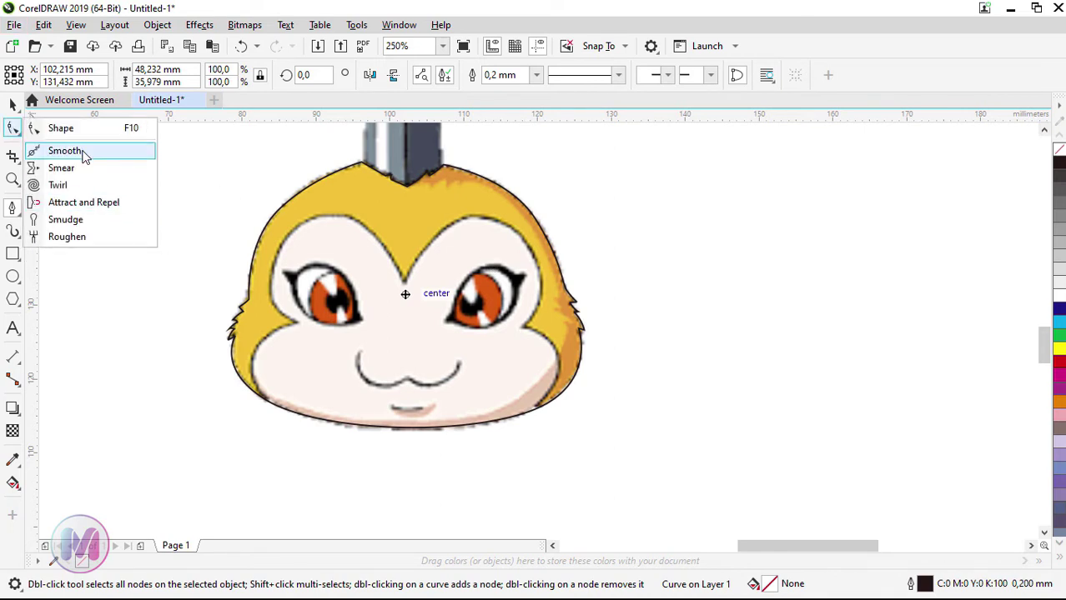
{"action": "left_click", "coordinate": [64, 129]}
{"action": "scroll", "coordinate": [229, 340], "scroll_direction": "up", "scroll_amount": 6}
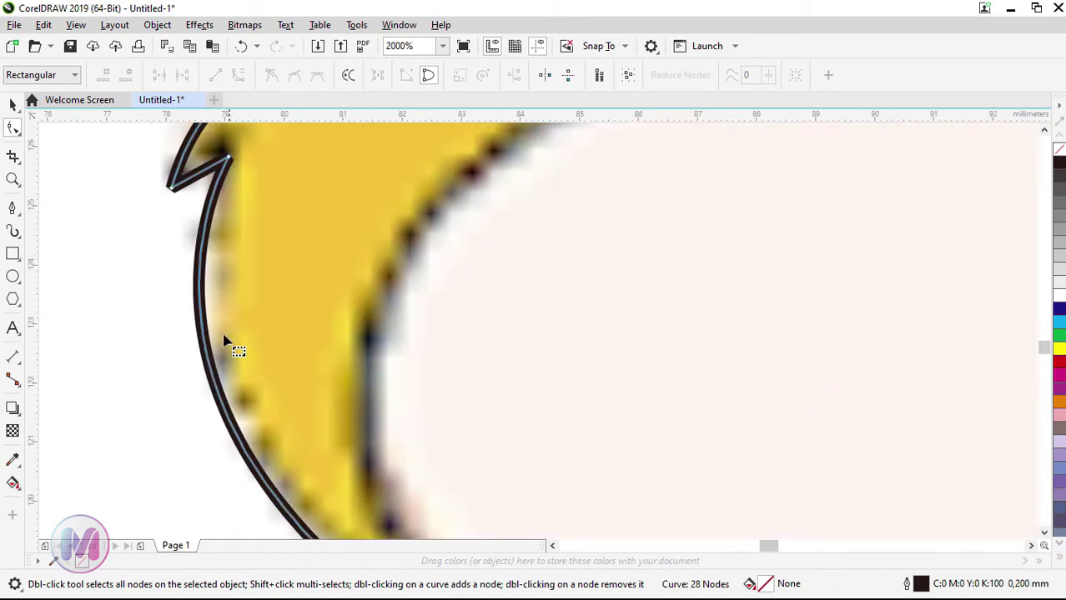
{"action": "scroll", "coordinate": [225, 333], "scroll_direction": "down", "scroll_amount": 2}
{"action": "left_click", "coordinate": [224, 241]}
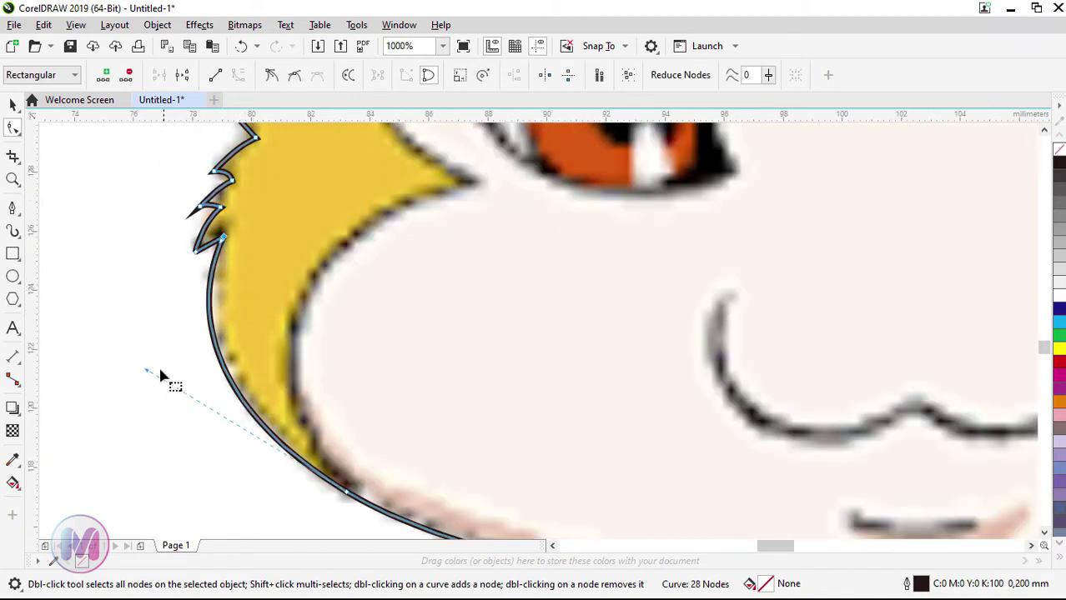
{"action": "left_click_drag", "start_coordinate": [147, 373], "coordinate": [171, 392]}
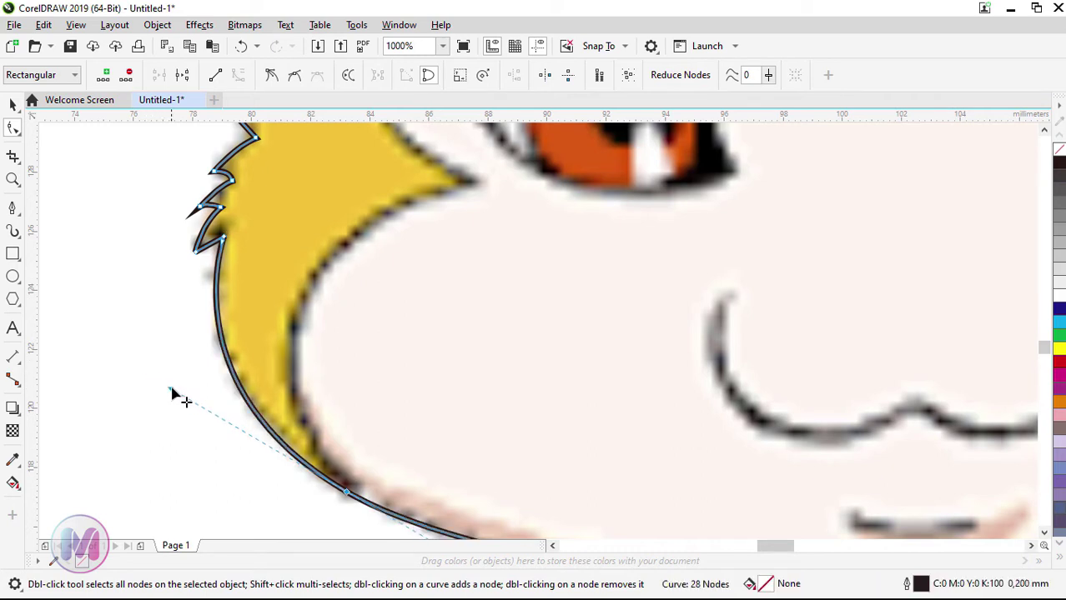
{"action": "scroll", "coordinate": [173, 389], "scroll_direction": "down", "scroll_amount": 2}
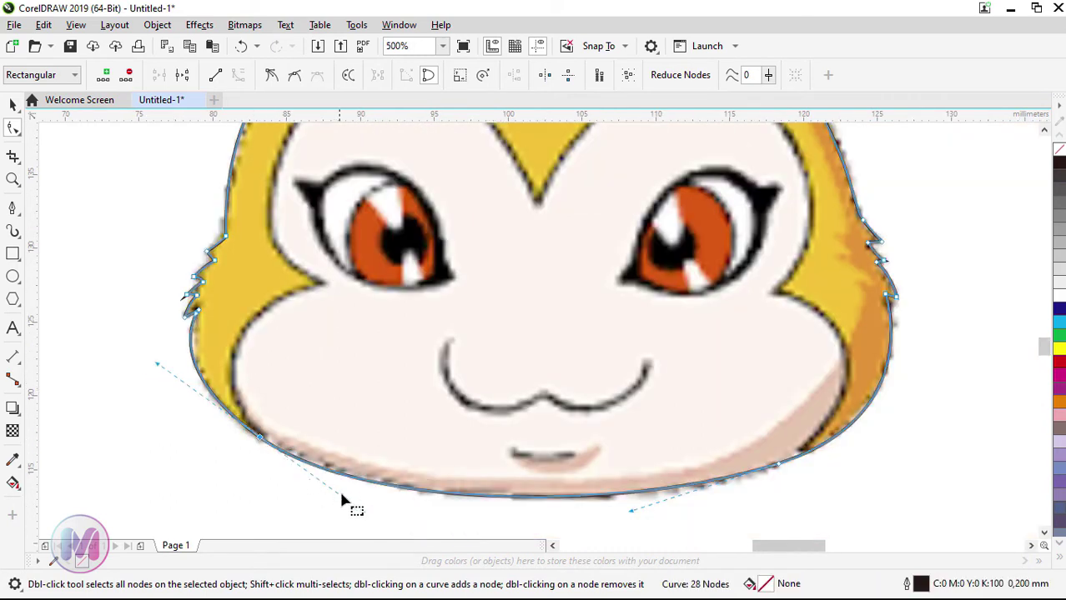
{"action": "left_click_drag", "start_coordinate": [363, 510], "coordinate": [355, 503]}
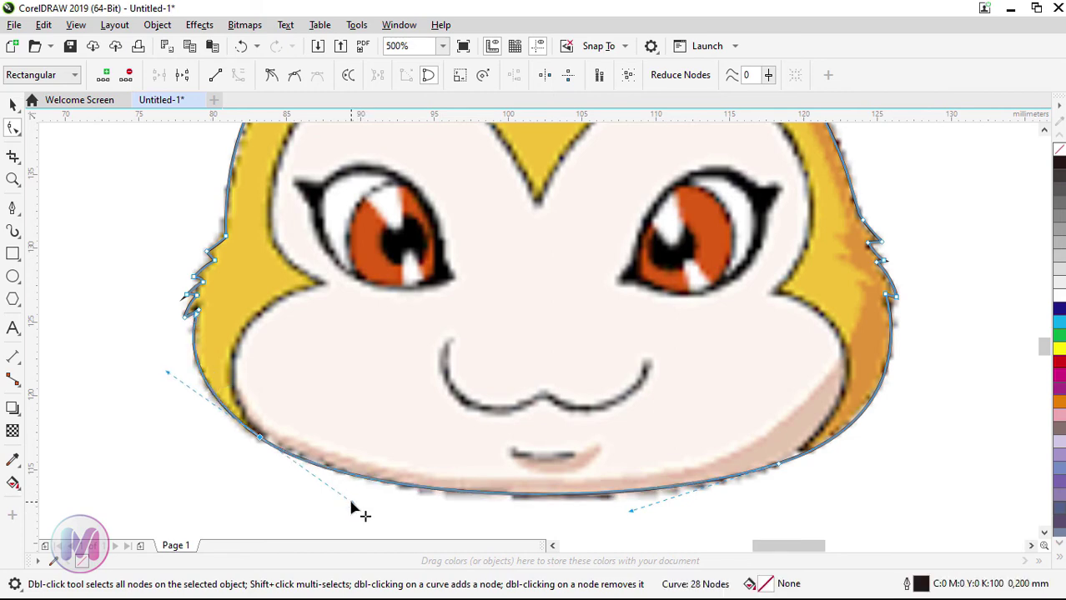
Reshape the lower fur tufts on the head's left side and move the lowest tip slightly outward
{"action": "scroll", "coordinate": [186, 293], "scroll_direction": "up", "scroll_amount": 2}
{"action": "left_click", "coordinate": [192, 294]}
{"action": "left_click_drag", "start_coordinate": [208, 290], "coordinate": [223, 284]}
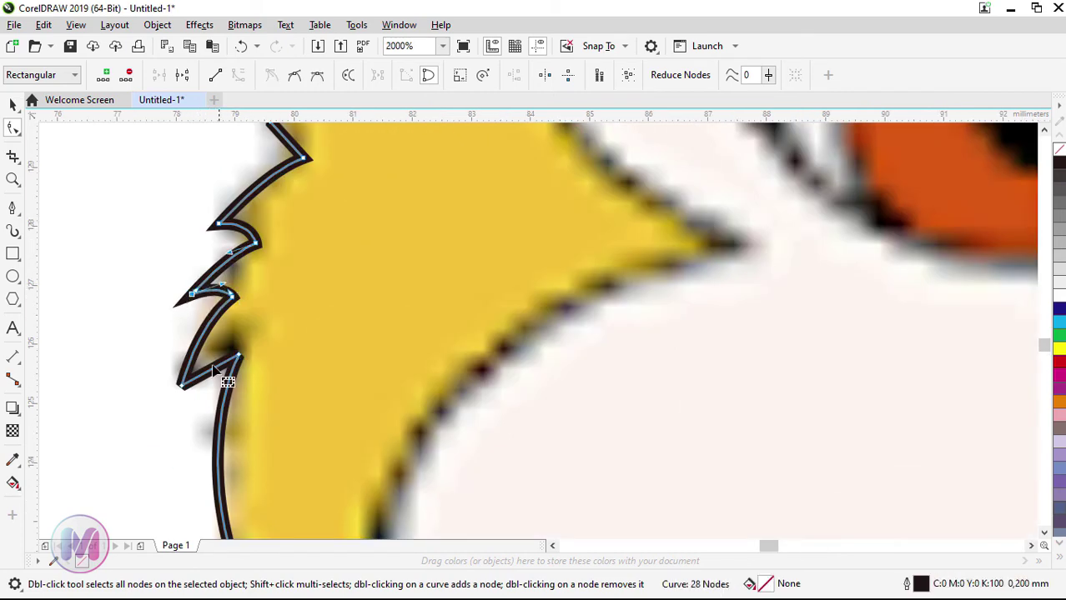
{"action": "left_click", "coordinate": [182, 387]}
{"action": "left_click_drag", "start_coordinate": [185, 379], "coordinate": [179, 388]}
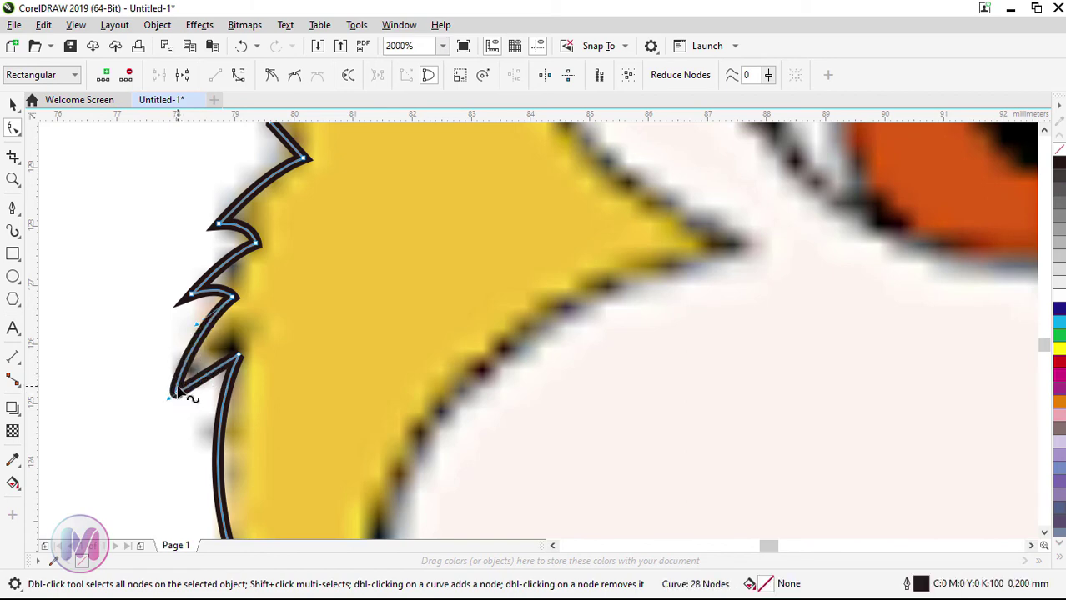
Fine-tune a curve handle among the fur tufts on the head's left side and finish editing the outline's nodes
{"action": "scroll", "coordinate": [179, 387], "scroll_direction": "down", "scroll_amount": 3}
{"action": "scroll", "coordinate": [214, 269], "scroll_direction": "up", "scroll_amount": 2}
{"action": "left_click_drag", "start_coordinate": [183, 271], "coordinate": [191, 263]}
{"action": "scroll", "coordinate": [192, 263], "scroll_direction": "down", "scroll_amount": 3}
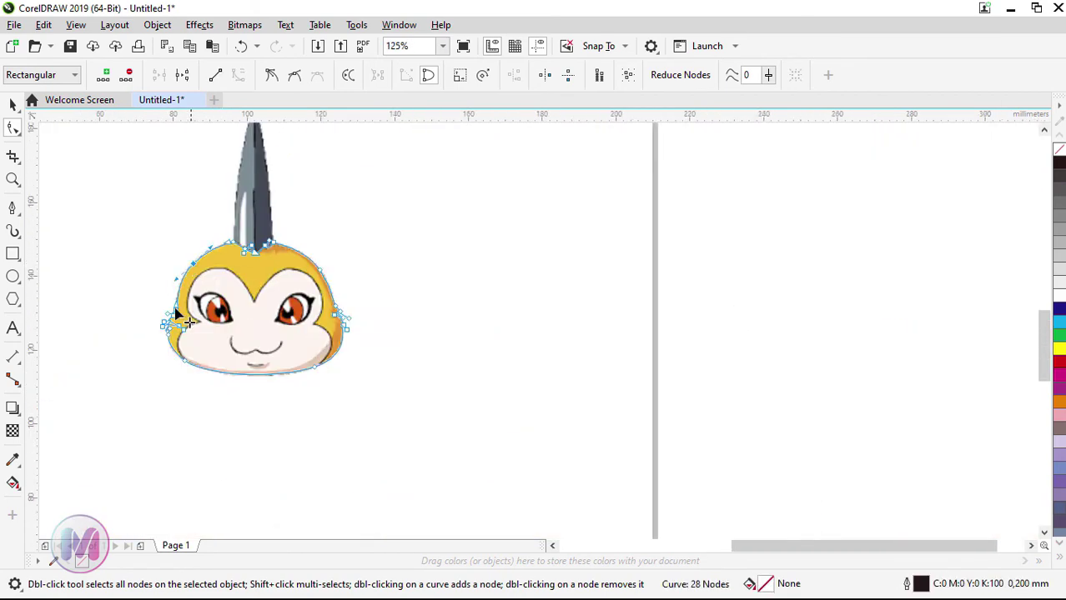
{"action": "scroll", "coordinate": [174, 317], "scroll_direction": "up", "scroll_amount": 1}
{"action": "left_click", "coordinate": [12, 106]}
{"action": "left_click_drag", "start_coordinate": [1041, 348], "coordinate": [1040, 341]}
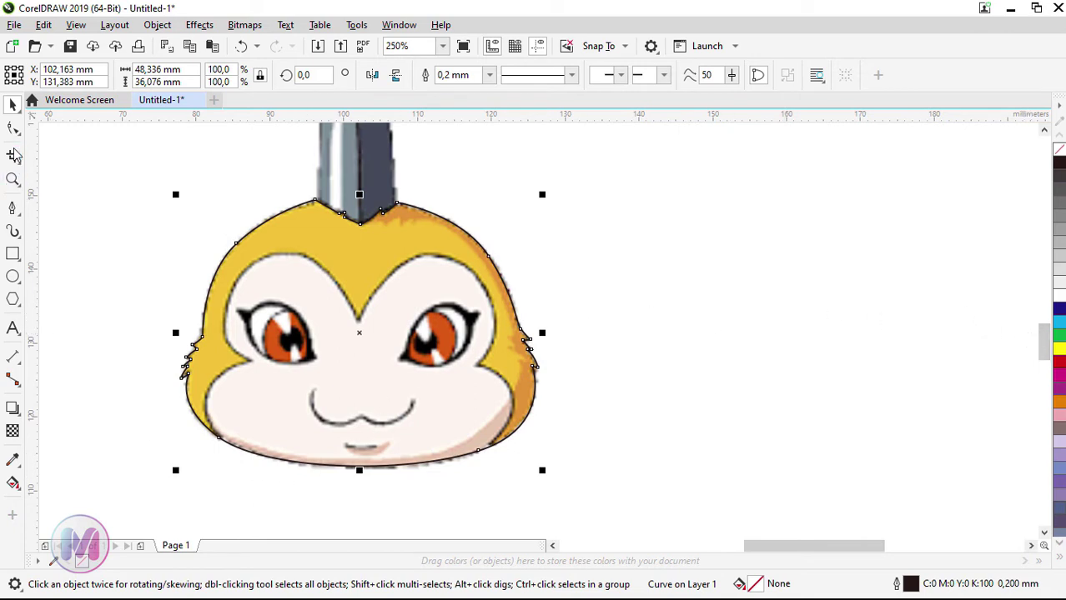
Start a face curve with the Pen tool just below the left chin and trace the left cheek up to a corner under the left eye
{"action": "left_click", "coordinate": [12, 210]}
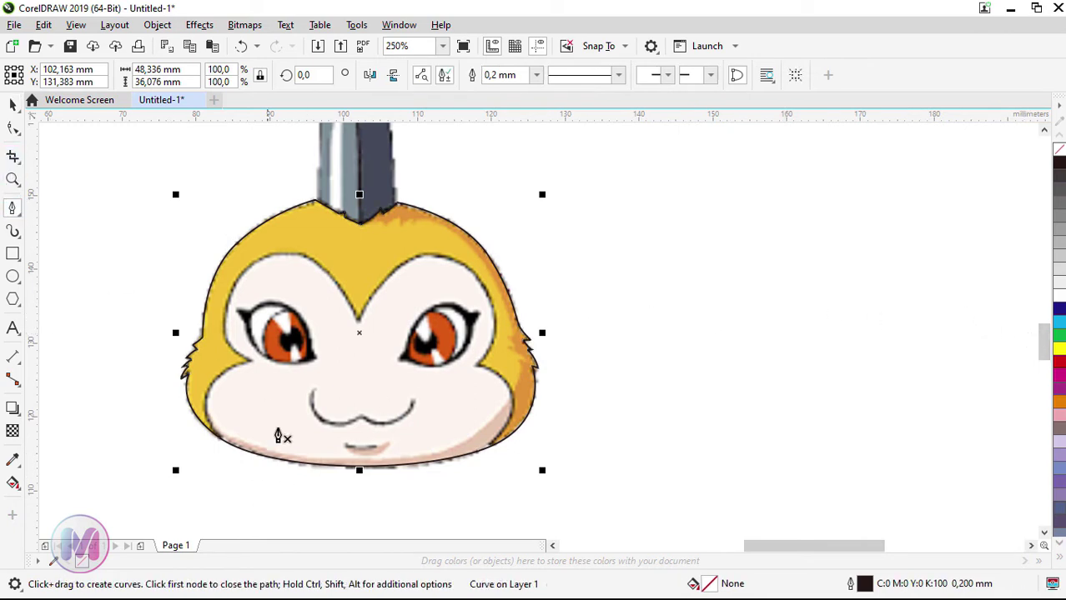
{"action": "left_click", "coordinate": [228, 464]}
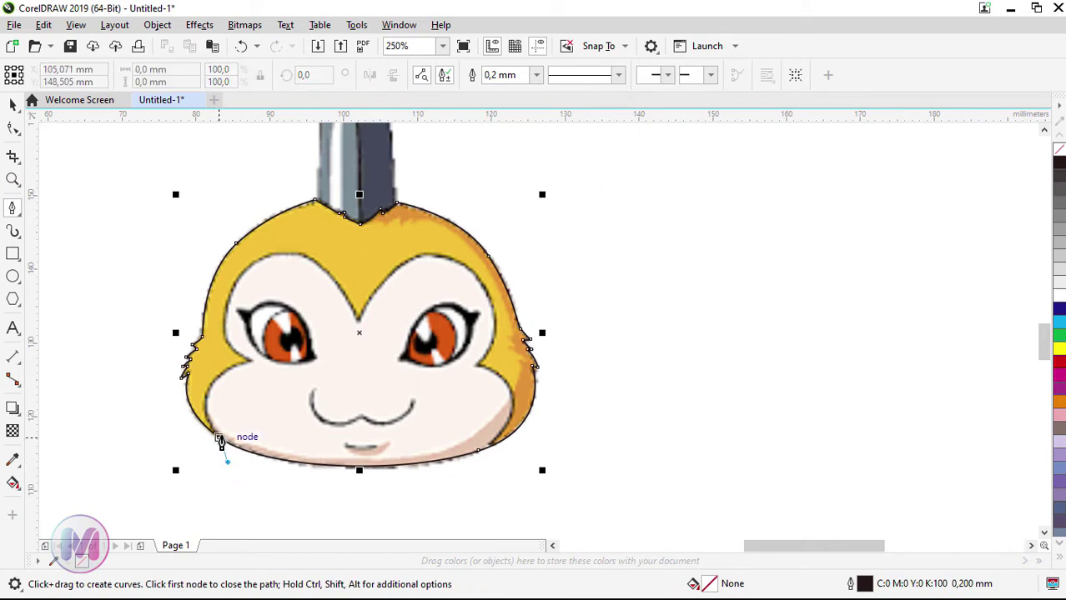
{"action": "scroll", "coordinate": [220, 442], "scroll_direction": "up", "scroll_amount": 3}
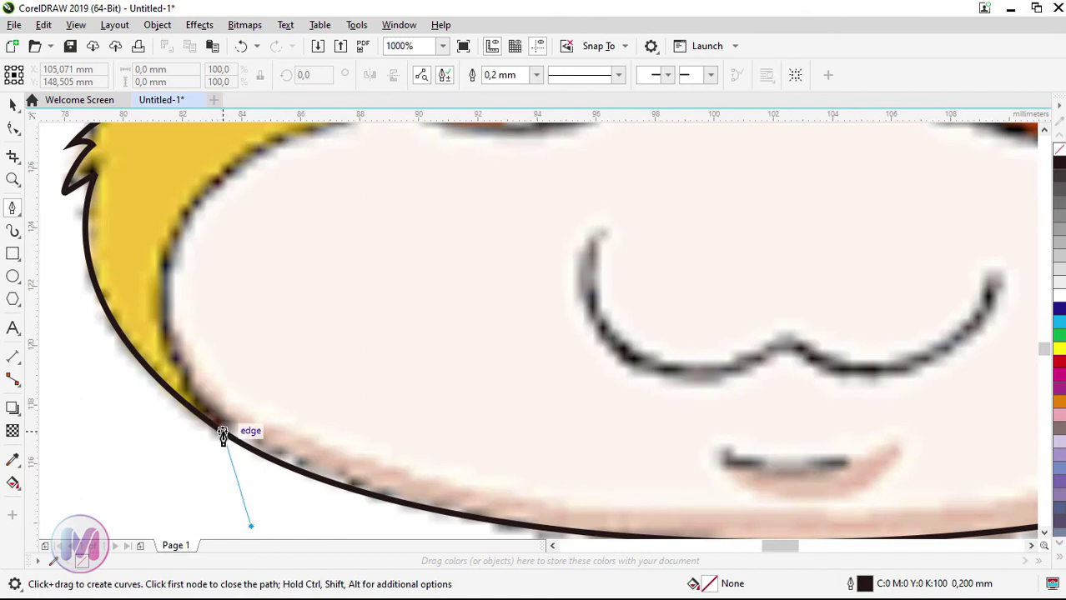
{"action": "left_click", "coordinate": [223, 433]}
{"action": "scroll", "coordinate": [223, 431], "scroll_direction": "down", "scroll_amount": 3}
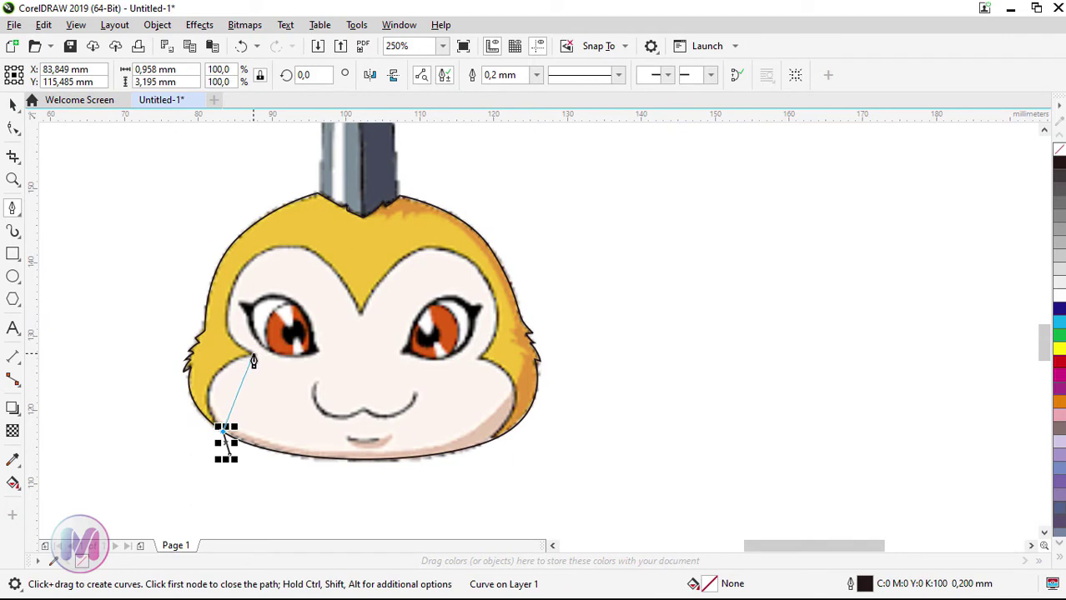
{"action": "left_click_drag", "start_coordinate": [253, 355], "coordinate": [330, 334]}
{"action": "left_click", "coordinate": [253, 354], "text": "alt"}
Trace the face's arches above both eyes, with a sharp V-shaped corner between them on the forehead
{"action": "left_click_drag", "start_coordinate": [270, 247], "coordinate": [299, 249]}
{"action": "left_click_drag", "start_coordinate": [358, 311], "coordinate": [380, 360]}
{"action": "left_click", "coordinate": [358, 312], "text": "alt"}
{"action": "left_click_drag", "start_coordinate": [423, 247], "coordinate": [454, 243]}
{"action": "left_click_drag", "start_coordinate": [497, 302], "coordinate": [500, 343]}
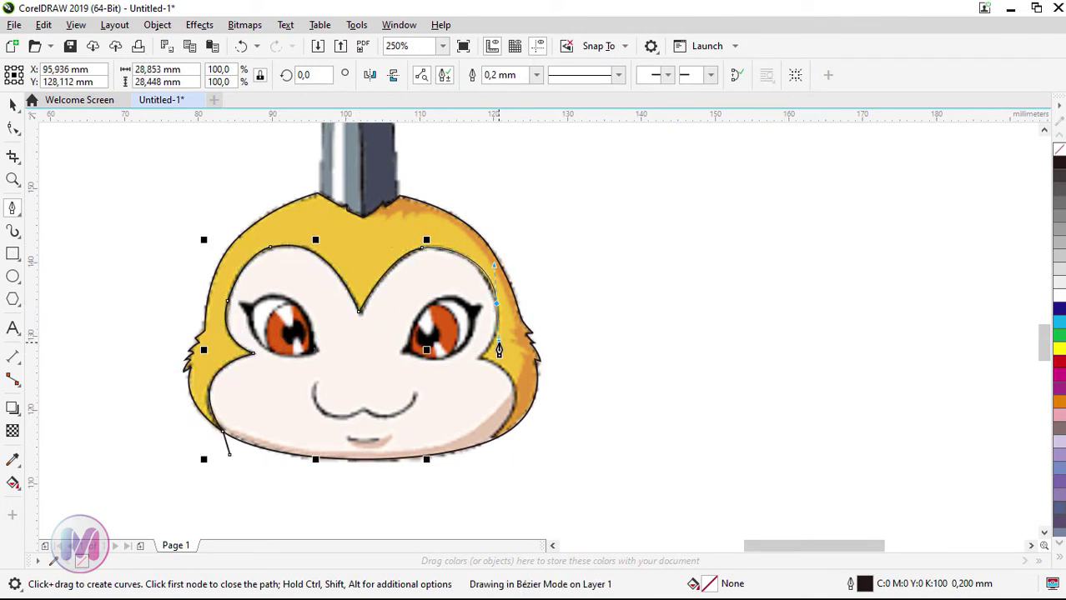
Trace the face's right cheek, carry the curve below the chin and close it at about 41 mm wide and 33 mm high
{"action": "left_click", "coordinate": [480, 357]}
{"action": "left_click_drag", "start_coordinate": [490, 440], "coordinate": [430, 516]}
{"action": "left_click", "coordinate": [260, 488]}
{"action": "left_click", "coordinate": [229, 456]}
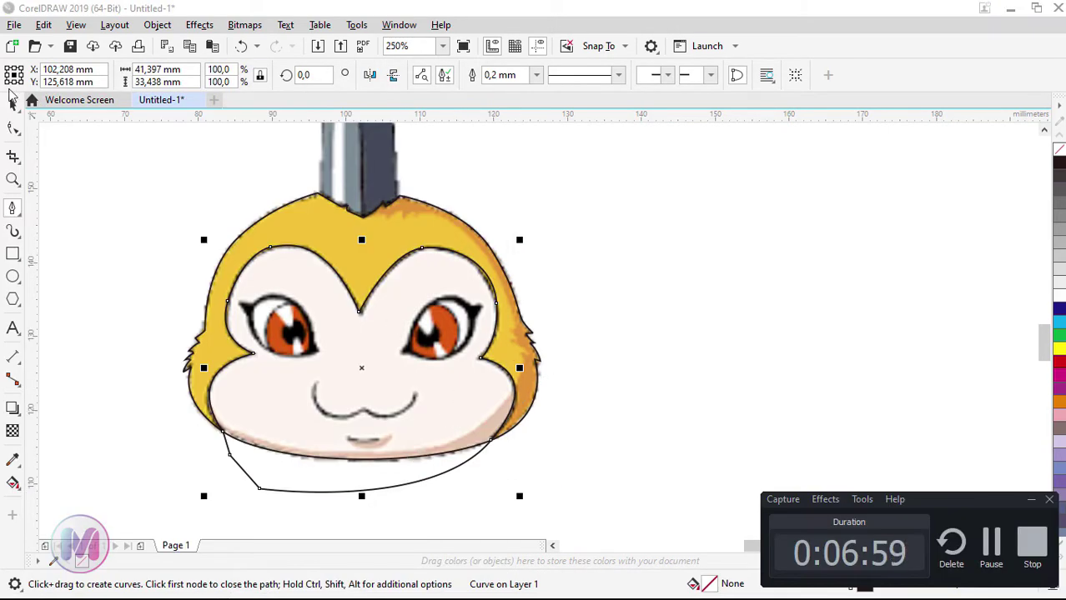
{"action": "left_click", "coordinate": [12, 105]}
{"action": "left_click", "coordinate": [585, 342]}
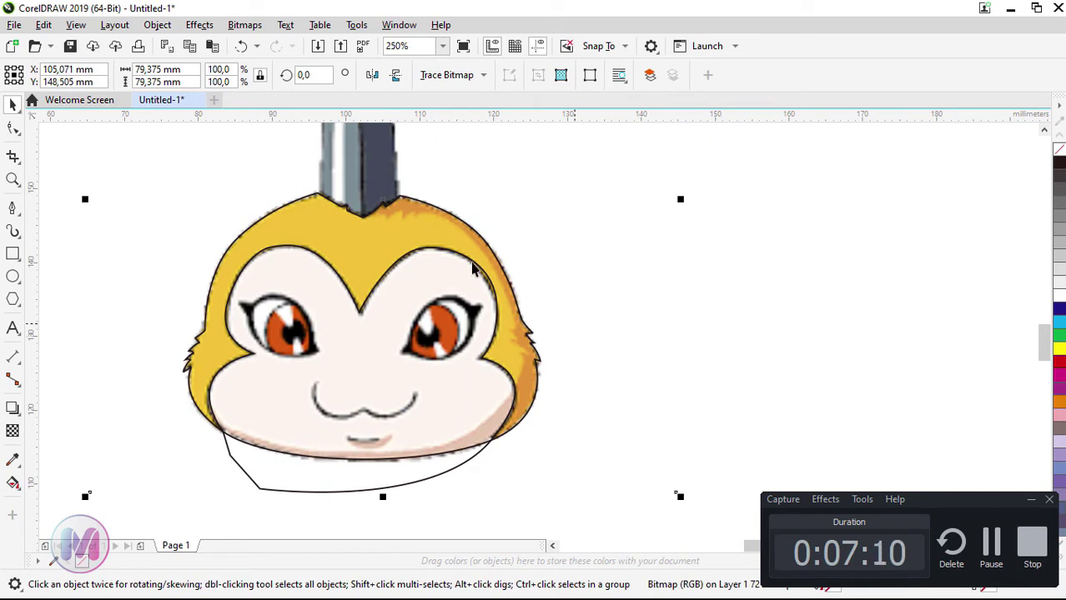
{"action": "left_click", "coordinate": [46, 173]}
{"action": "left_click", "coordinate": [290, 498]}
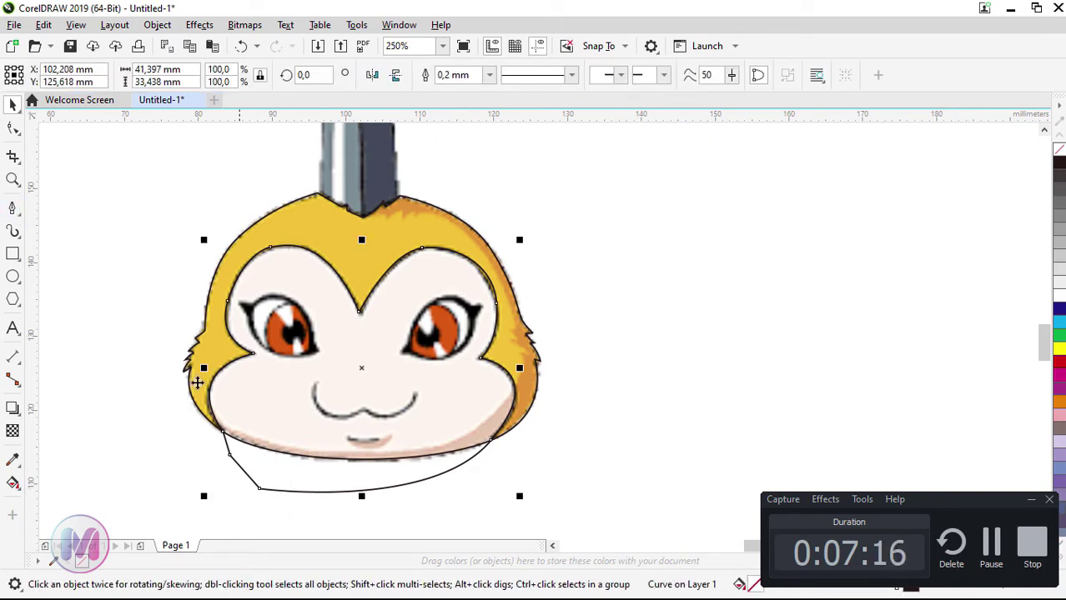
{"action": "left_click", "coordinate": [13, 209]}
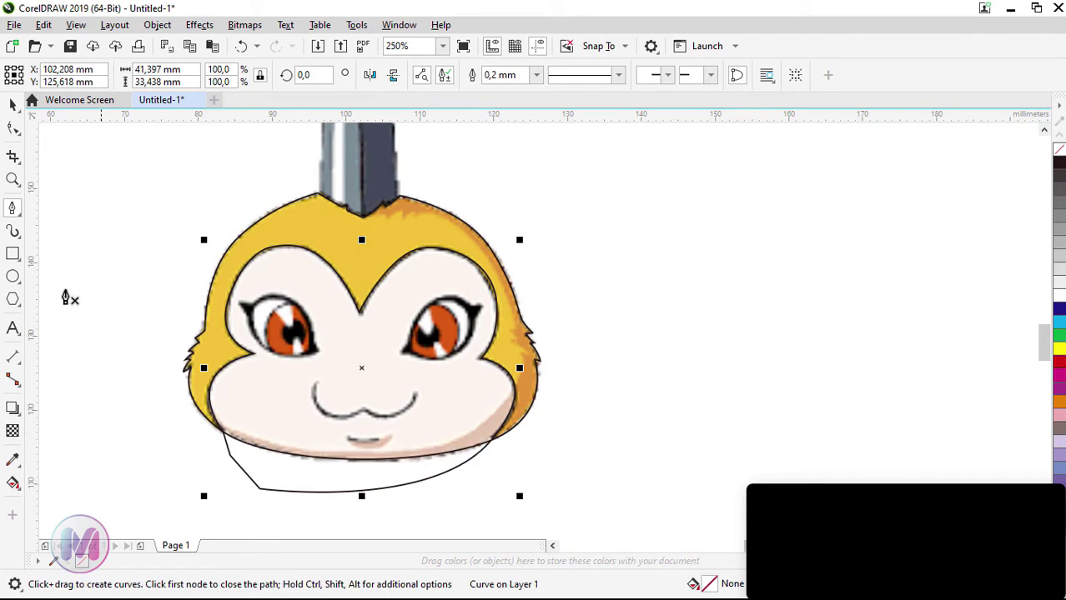
{"action": "left_click", "coordinate": [13, 106]}
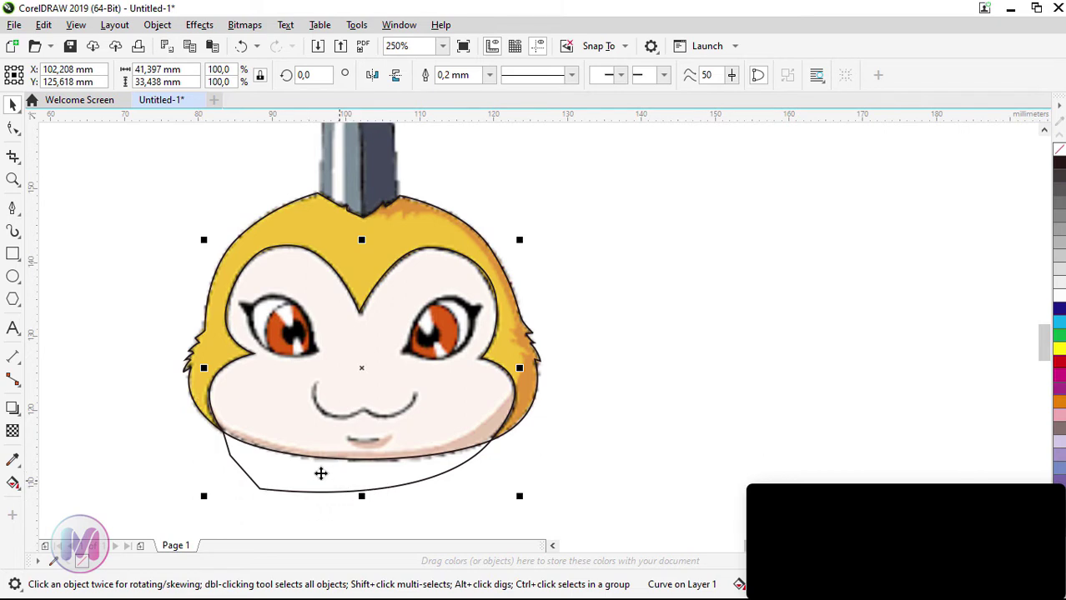
{"action": "left_click", "coordinate": [565, 388]}
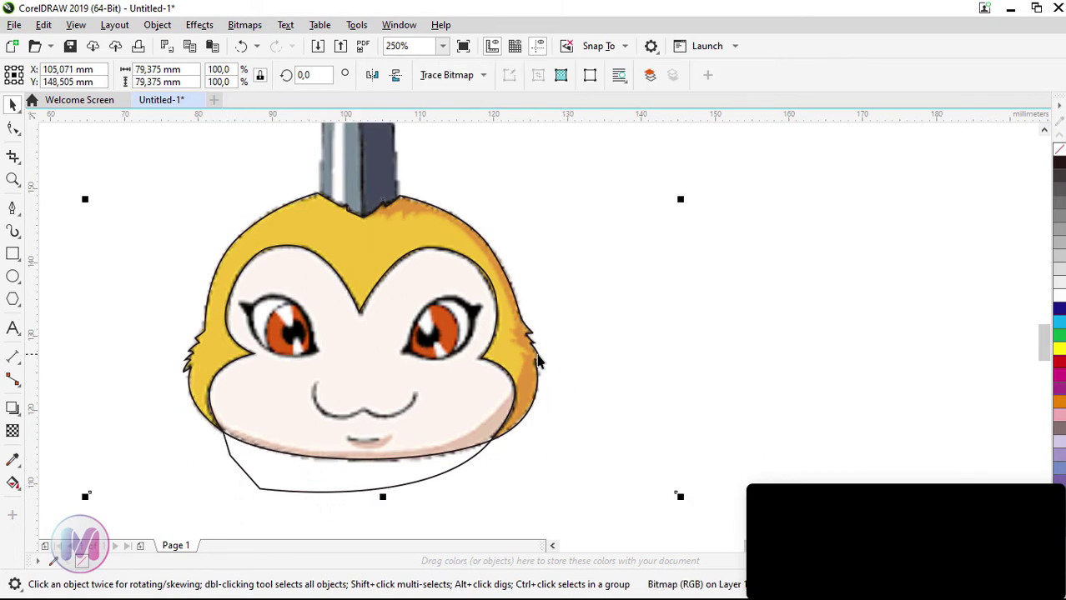
Intersect the face shape with the head outline and delete the original face curve that overhangs below the chin
{"action": "left_click", "coordinate": [538, 362]}
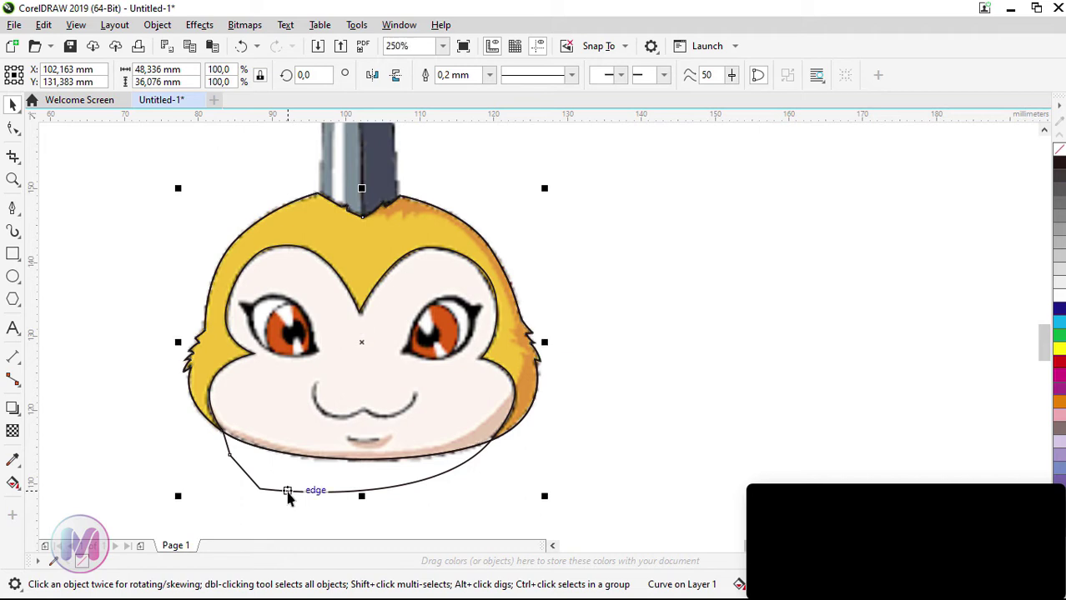
{"action": "left_click", "coordinate": [287, 492]}
{"action": "left_click", "coordinate": [706, 367]}
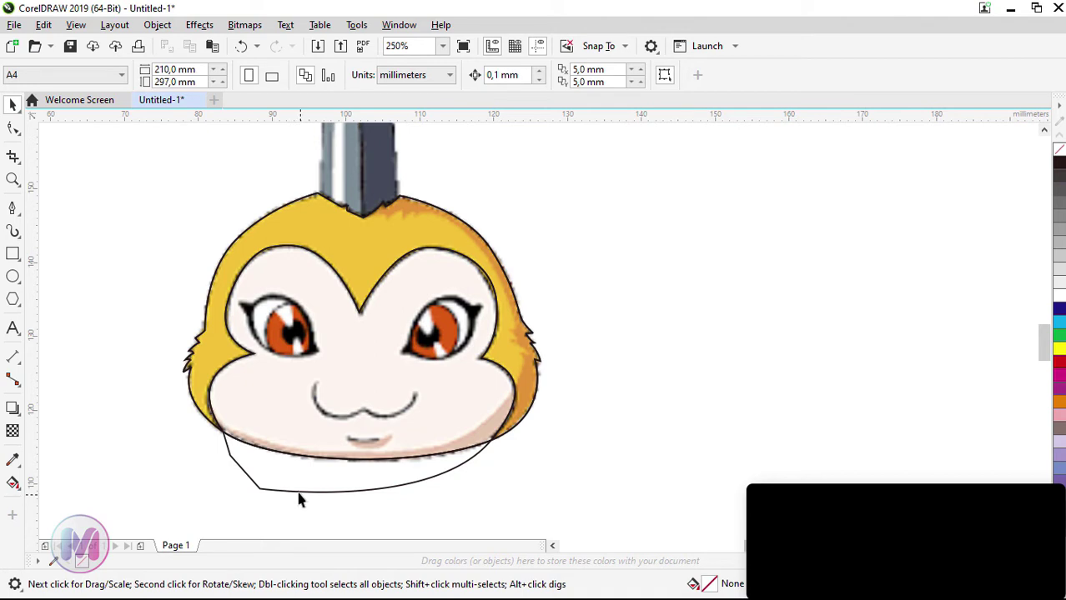
{"action": "left_click", "coordinate": [243, 471]}
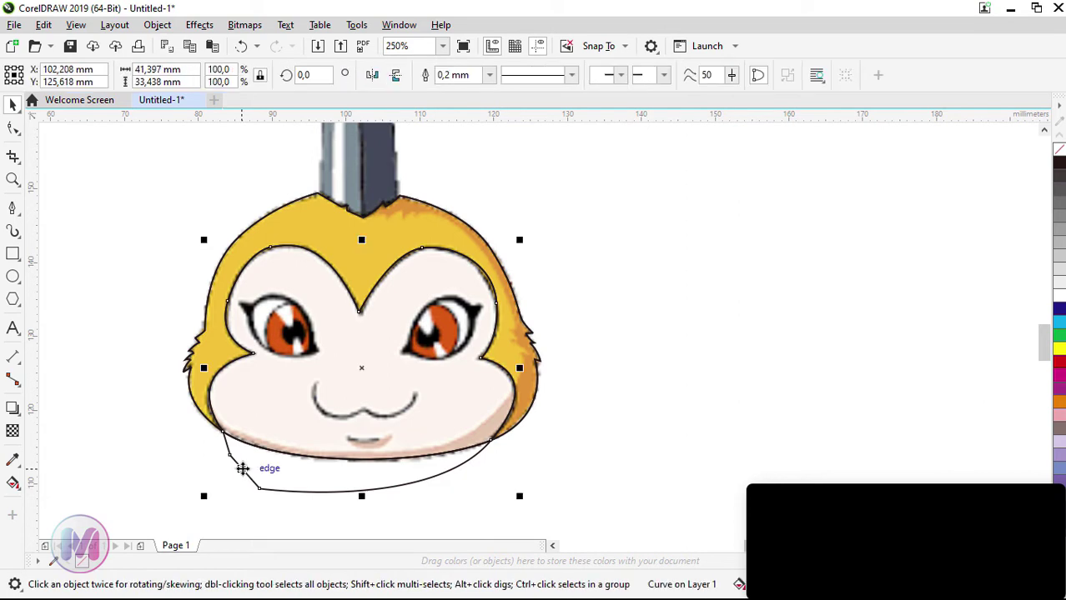
{"action": "key", "text": "Delete"}
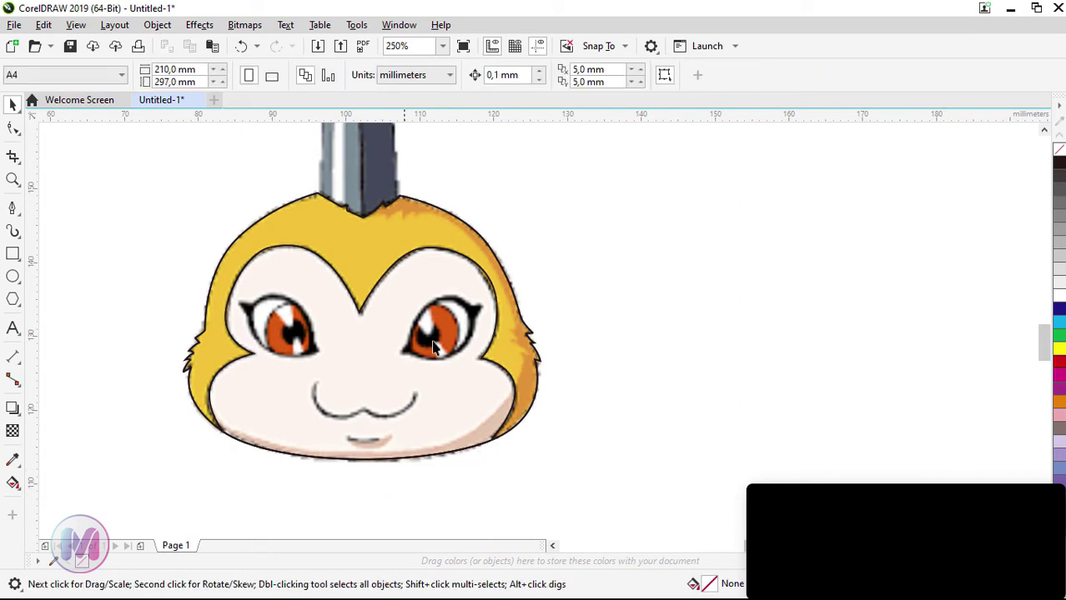
Delete the reference picture to check the traced head and face curves, and undo the deletion
{"action": "left_click", "coordinate": [539, 209]}
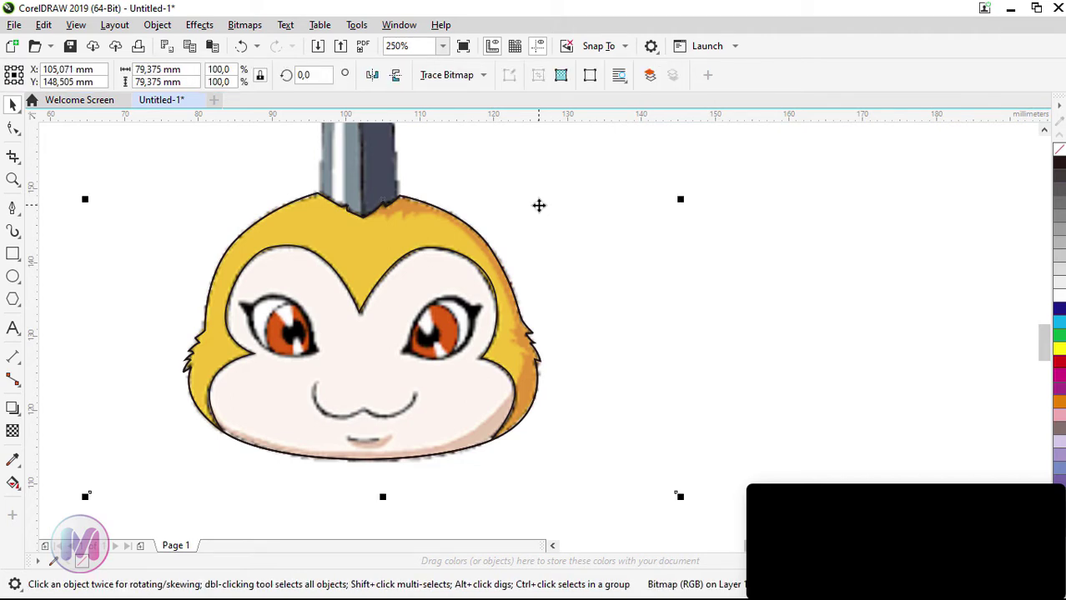
{"action": "key", "text": "Delete"}
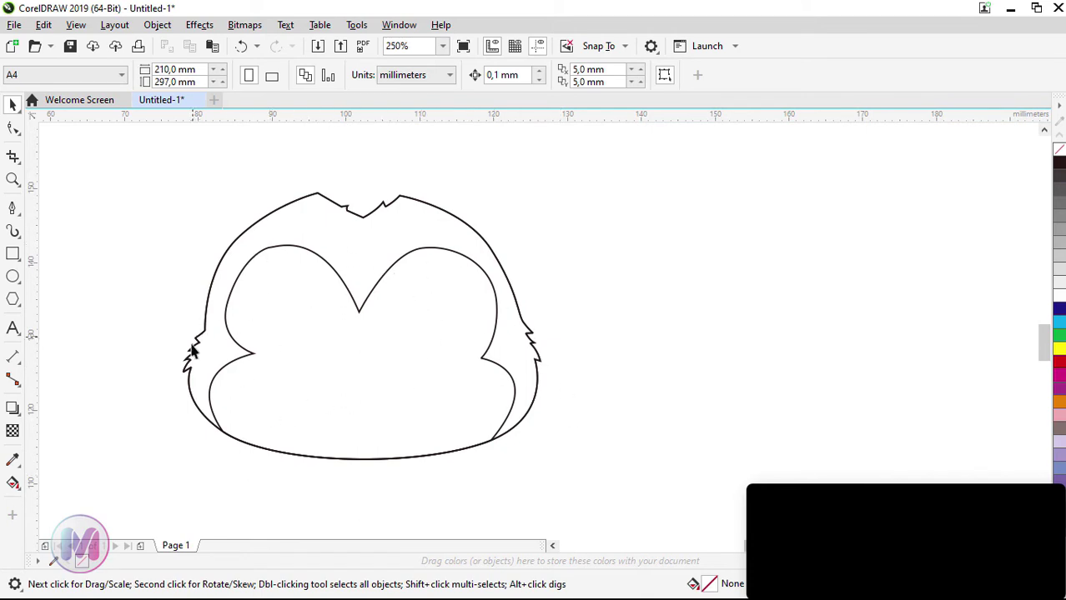
{"action": "key", "text": "ctrl+z"}
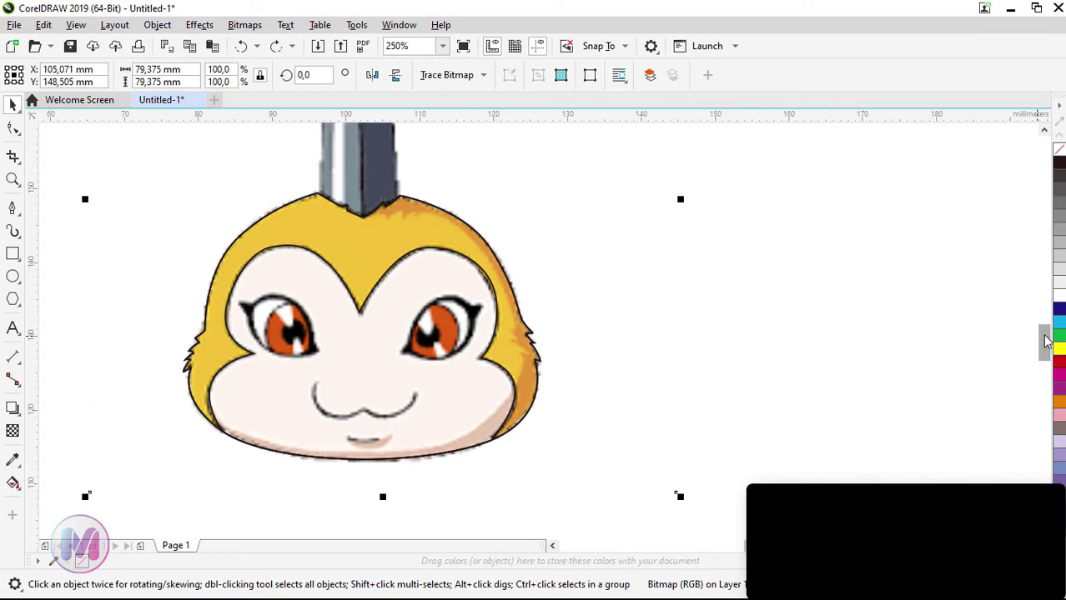
Start a horn curve with the Pen tool just below its left base and trace the left edge up to a sharp corner at the tip
{"action": "left_click_drag", "start_coordinate": [1042, 342], "coordinate": [1039, 315]}
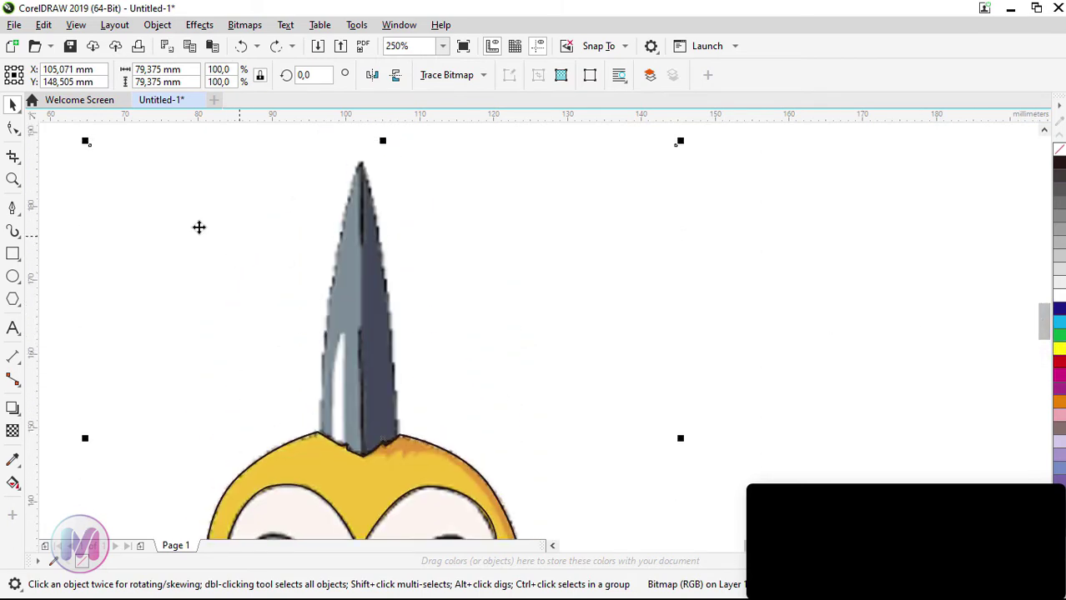
{"action": "left_click", "coordinate": [12, 210]}
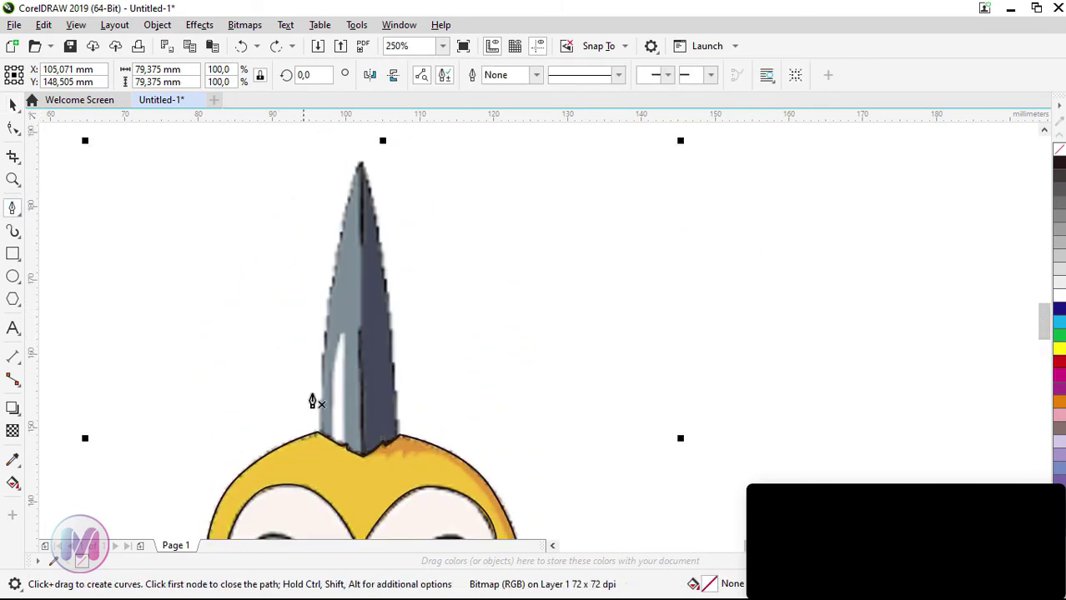
{"action": "left_click", "coordinate": [316, 450]}
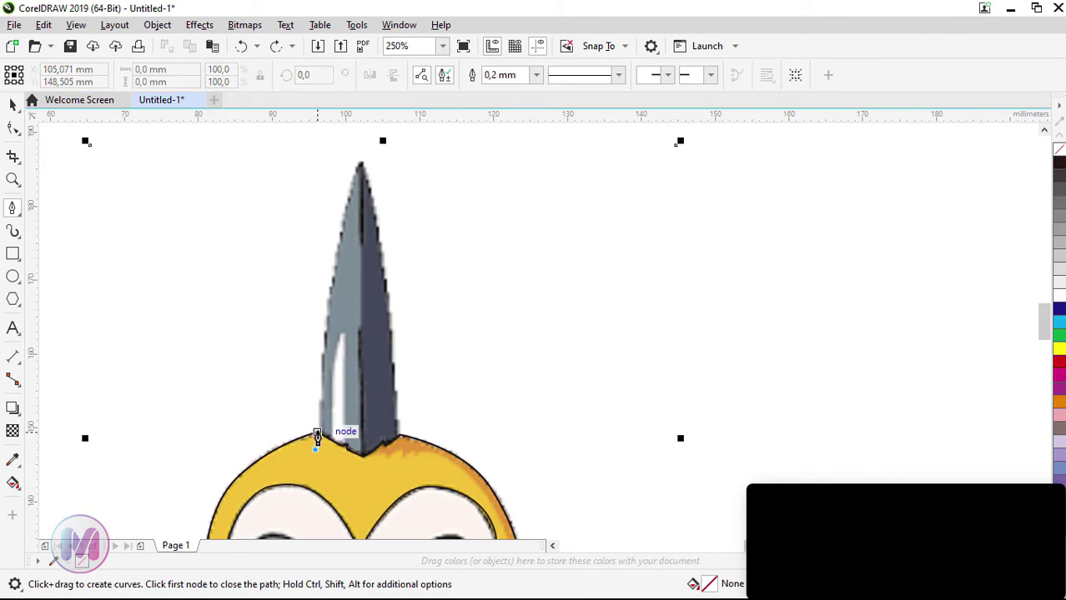
{"action": "left_click", "coordinate": [317, 438]}
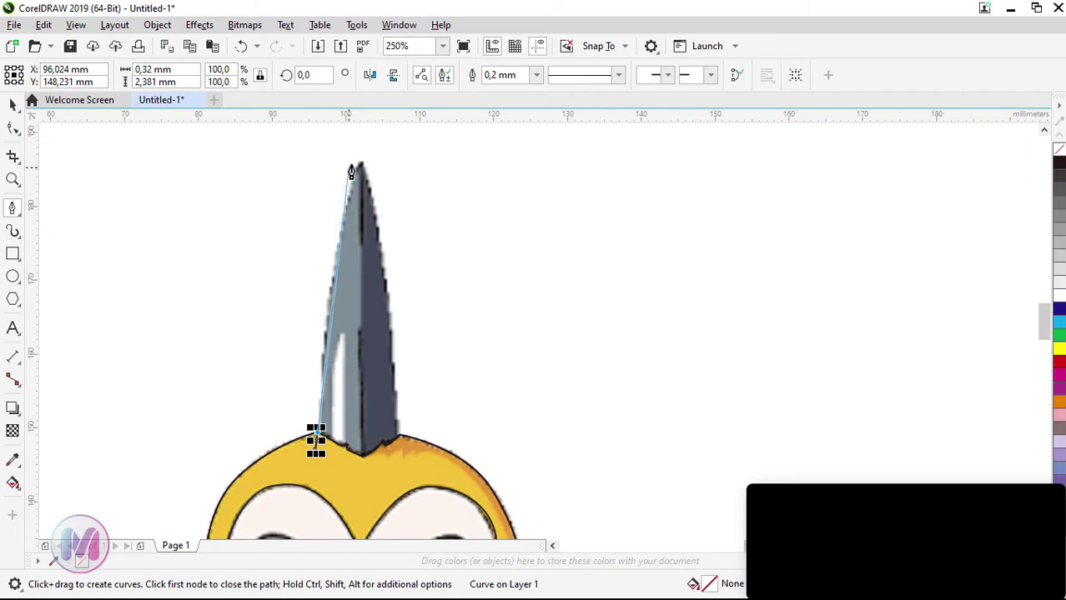
{"action": "left_click_drag", "start_coordinate": [365, 160], "coordinate": [404, 161]}
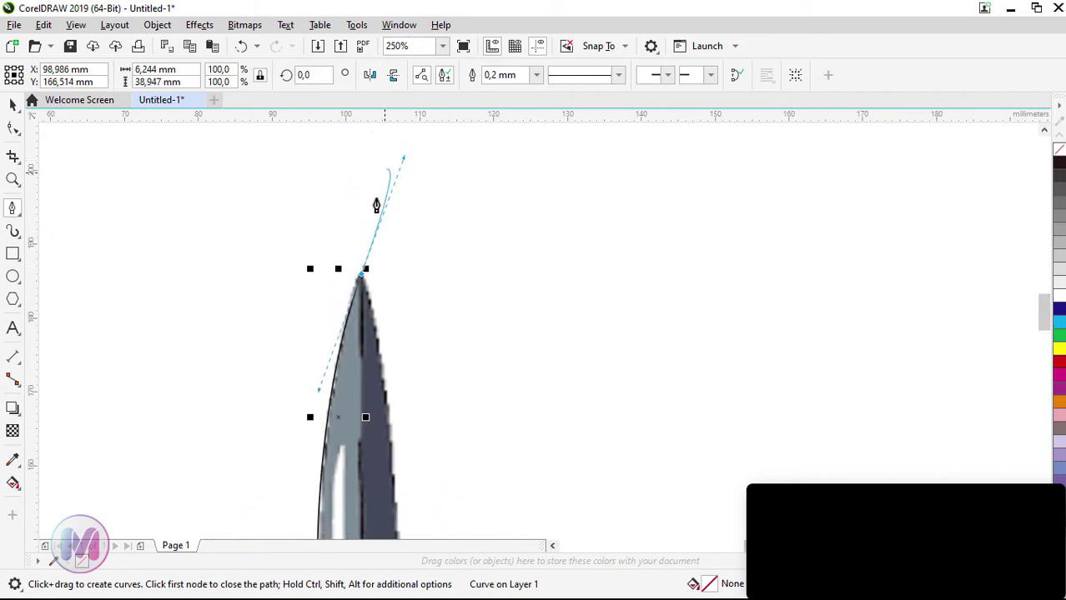
{"action": "scroll", "coordinate": [372, 210], "scroll_direction": "down", "scroll_amount": 2}
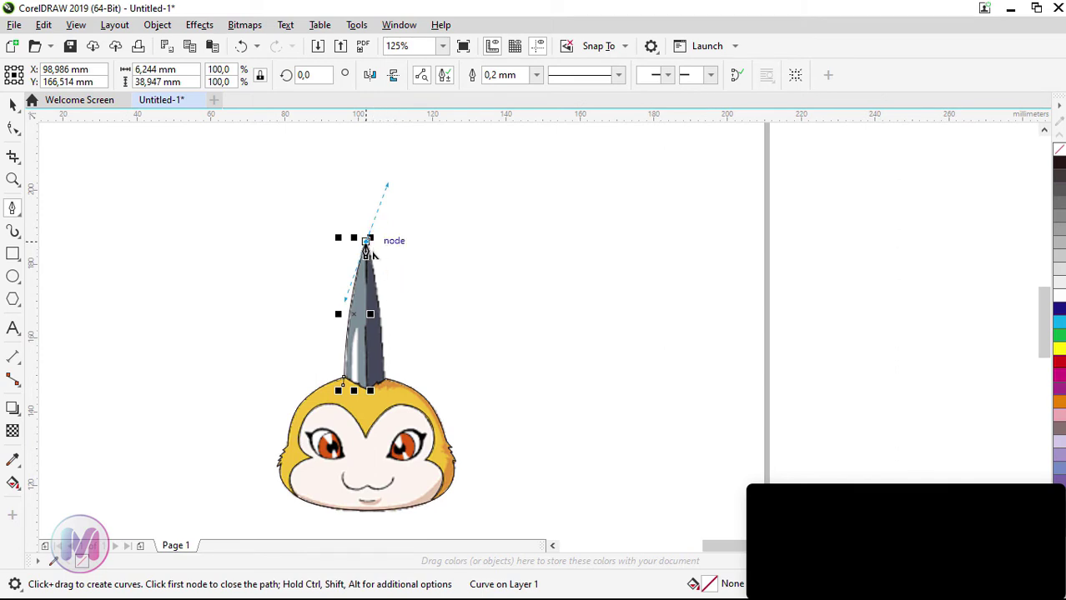
{"action": "left_click", "coordinate": [365, 244], "text": "alt"}
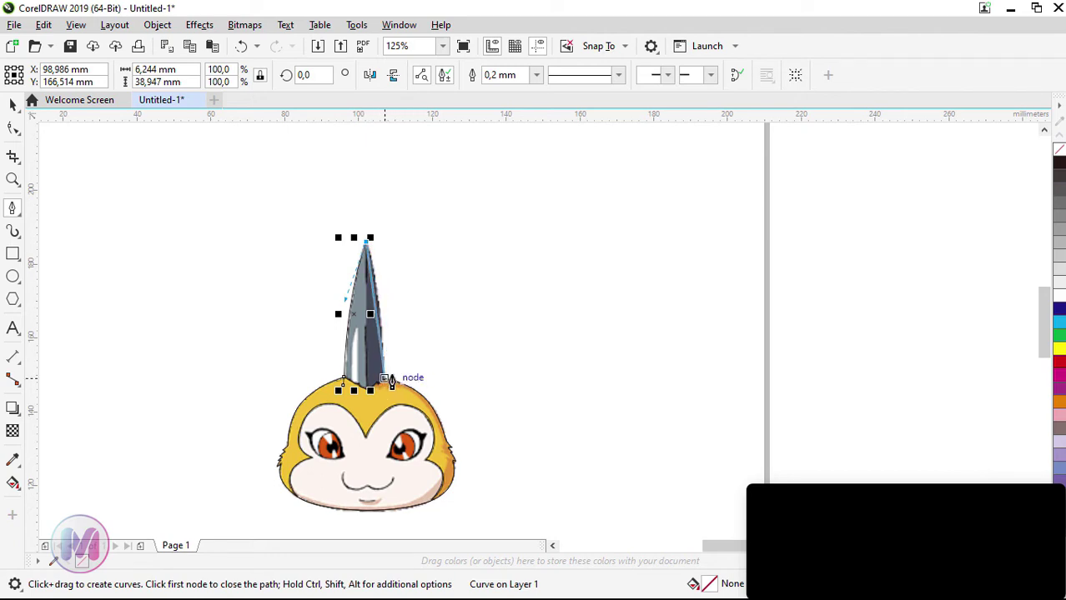
Trace the horn's right edge to its base and close the shape with a loop over the forehead, about 11 mm wide and 49 mm high
{"action": "scroll", "coordinate": [395, 381], "scroll_direction": "up", "scroll_amount": 3}
{"action": "scroll", "coordinate": [391, 377], "scroll_direction": "down", "scroll_amount": 2}
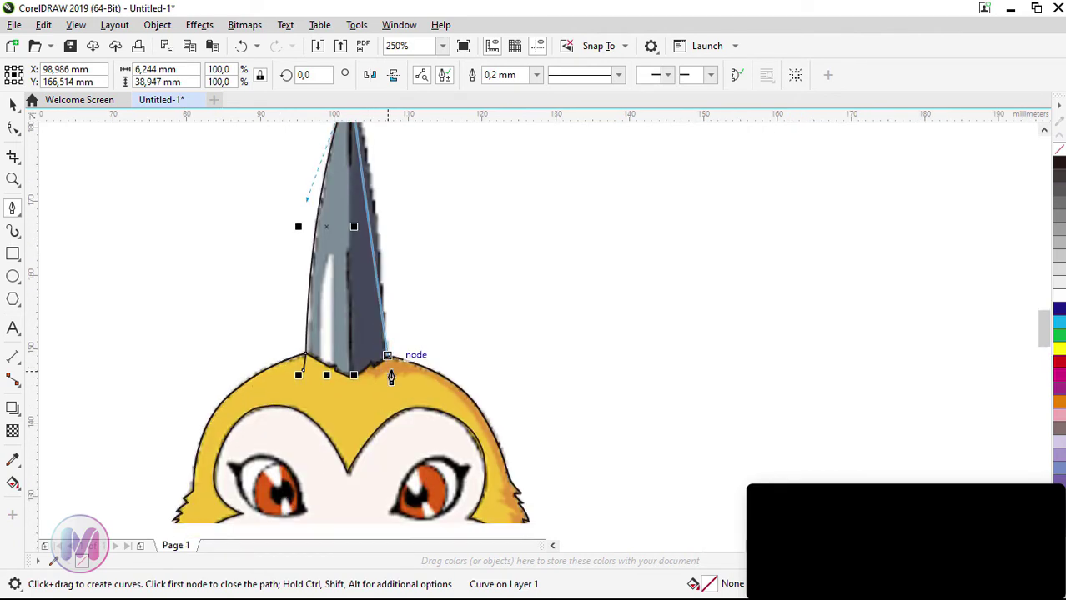
{"action": "scroll", "coordinate": [391, 372], "scroll_direction": "down", "scroll_amount": 1}
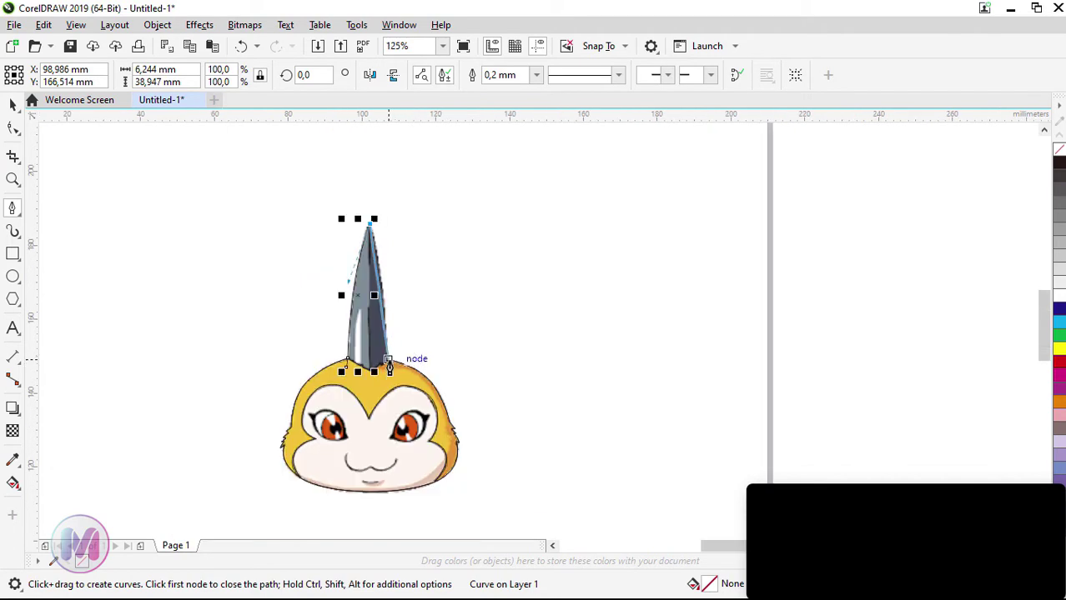
{"action": "left_click_drag", "start_coordinate": [388, 360], "coordinate": [392, 454]}
{"action": "scroll", "coordinate": [375, 397], "scroll_direction": "up", "scroll_amount": 2}
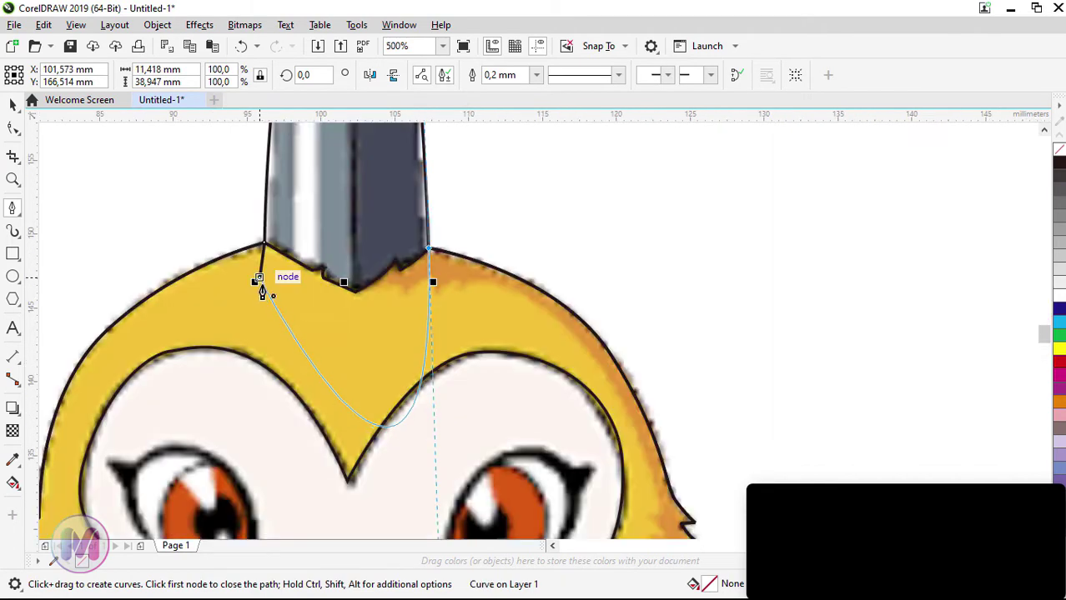
{"action": "left_click", "coordinate": [261, 283]}
{"action": "key", "text": "space"}
{"action": "scroll", "coordinate": [323, 223], "scroll_direction": "down", "scroll_amount": 1}
{"action": "scroll", "coordinate": [341, 244], "scroll_direction": "up", "scroll_amount": 2}
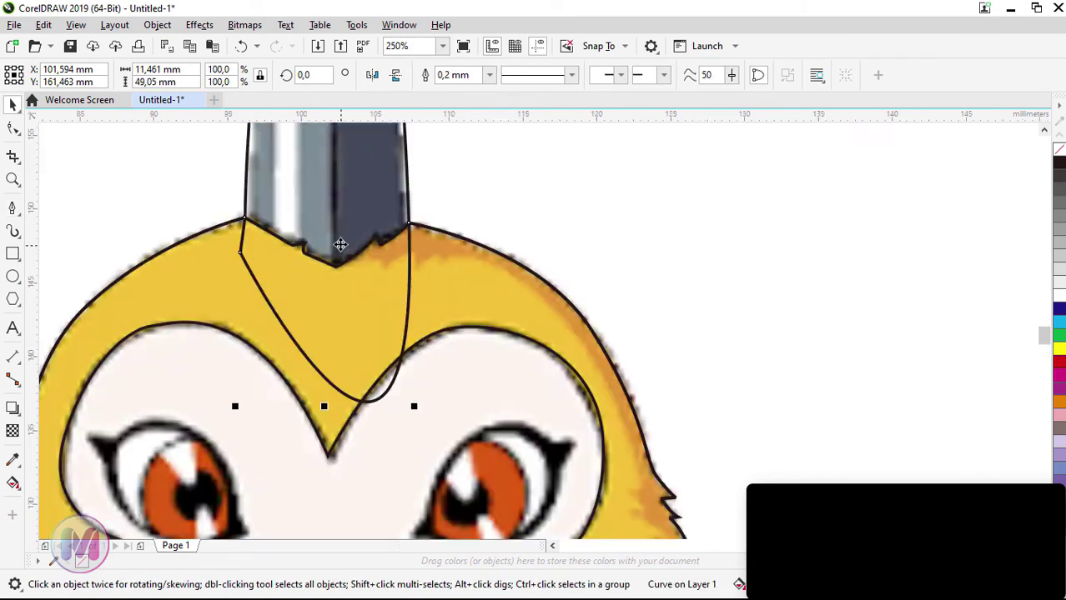
{"action": "scroll", "coordinate": [339, 244], "scroll_direction": "down", "scroll_amount": 1}
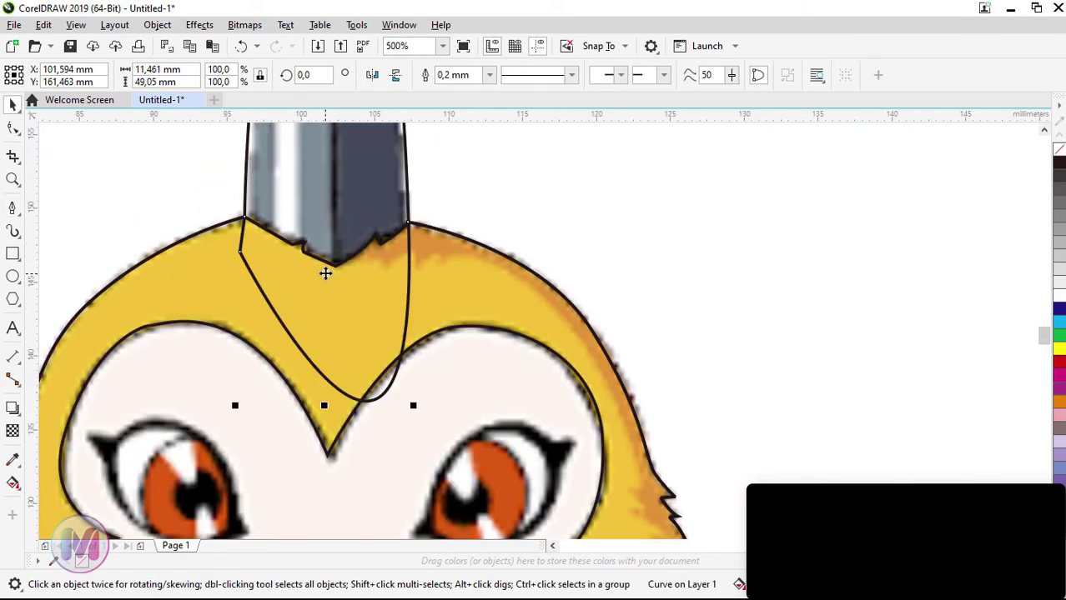
Cut the horn curve's overlapping loop away along the head outline so its base follows the notch in the forehead
{"action": "left_click", "coordinate": [461, 202]}
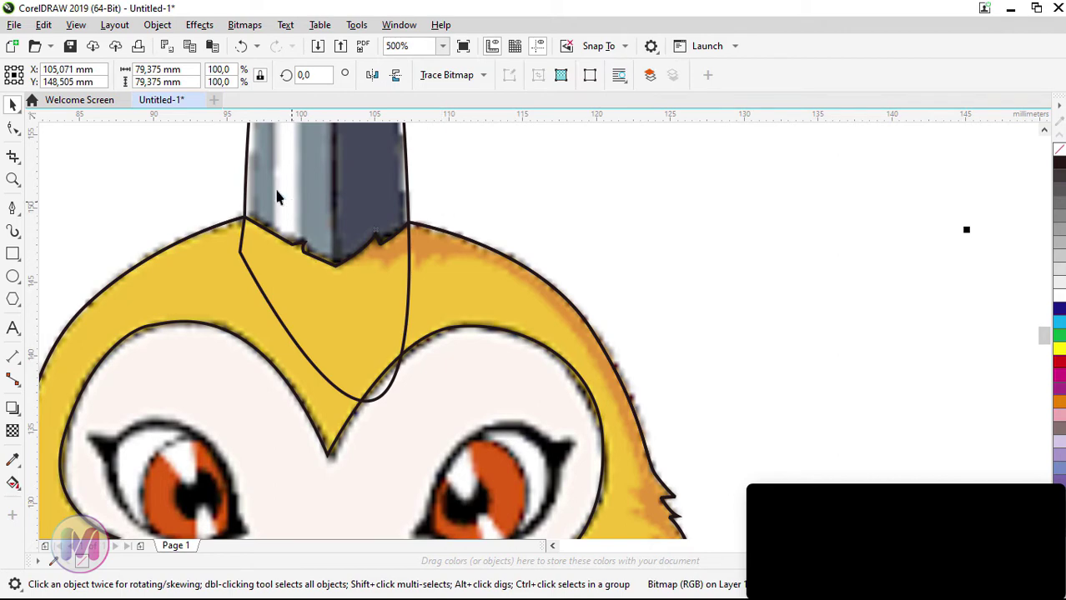
{"action": "left_click", "coordinate": [543, 195]}
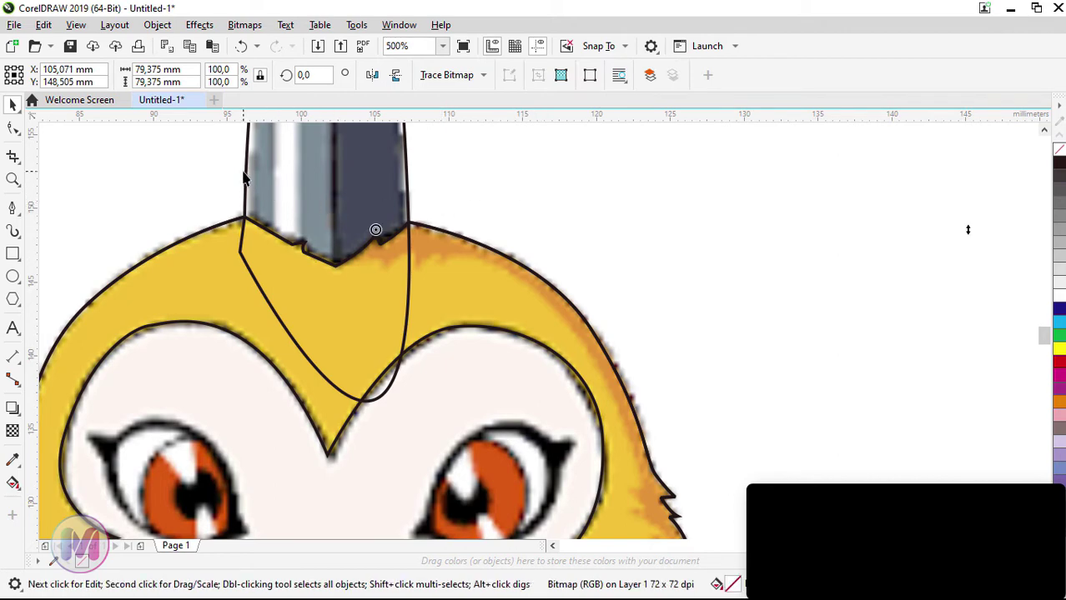
{"action": "left_click", "coordinate": [525, 263]}
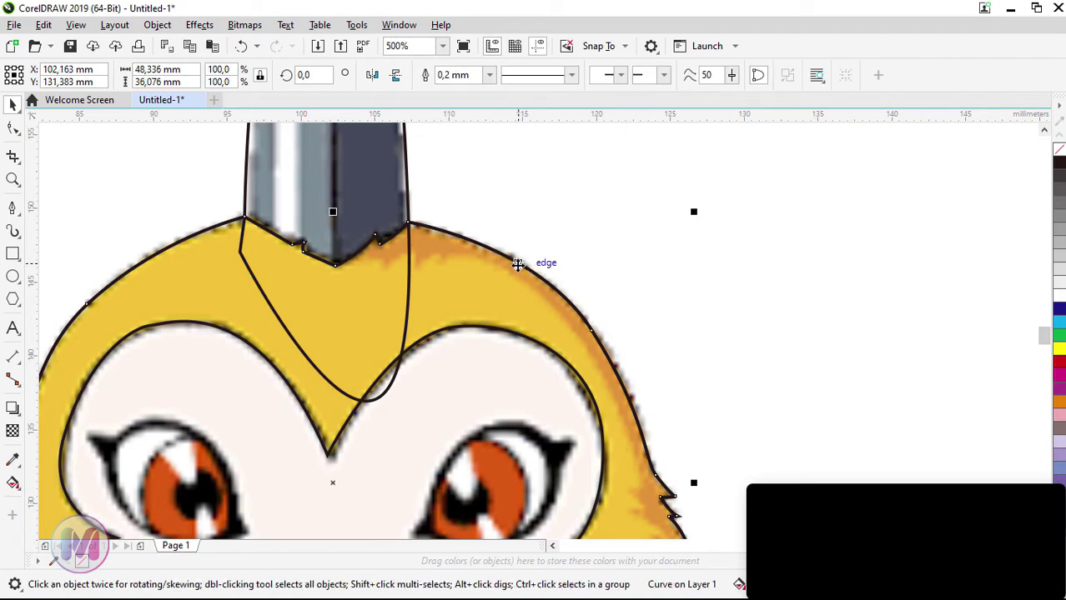
{"action": "left_click", "coordinate": [531, 296]}
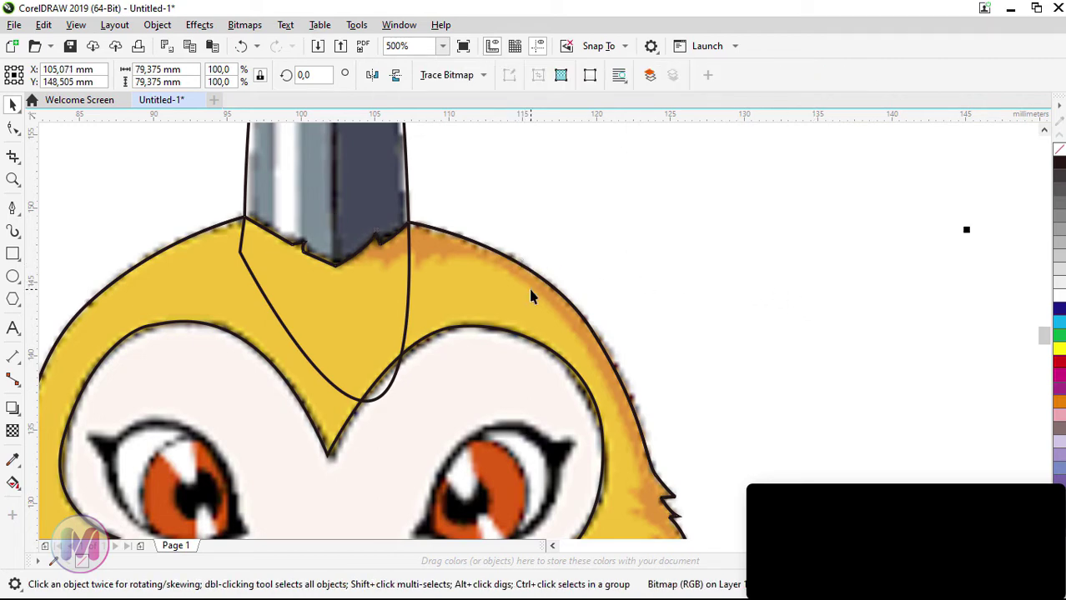
{"action": "left_click", "coordinate": [538, 280]}
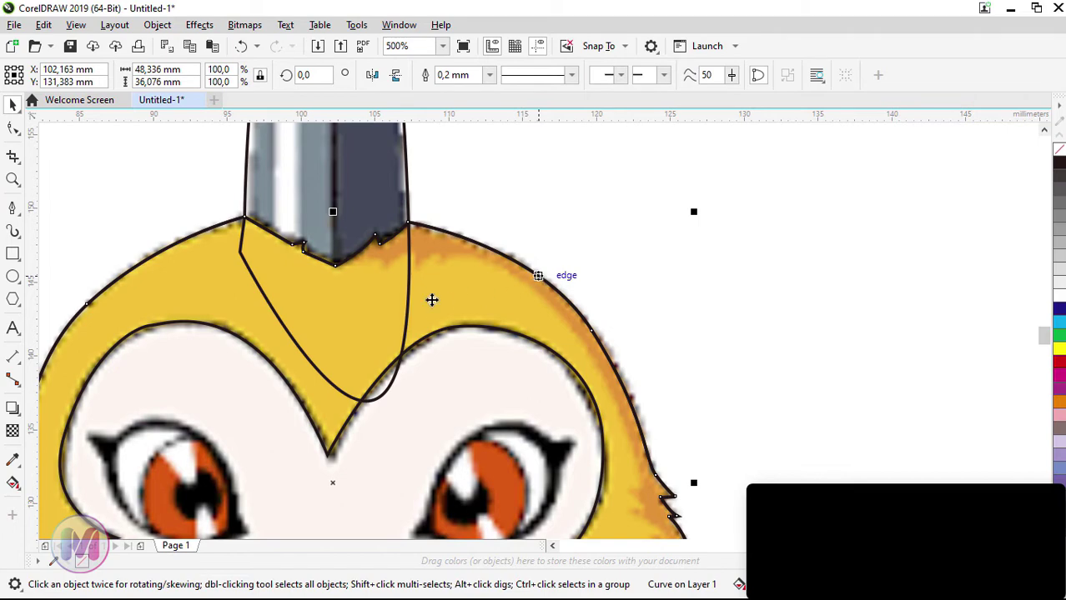
{"action": "scroll", "coordinate": [385, 299], "scroll_direction": "down", "scroll_amount": 1}
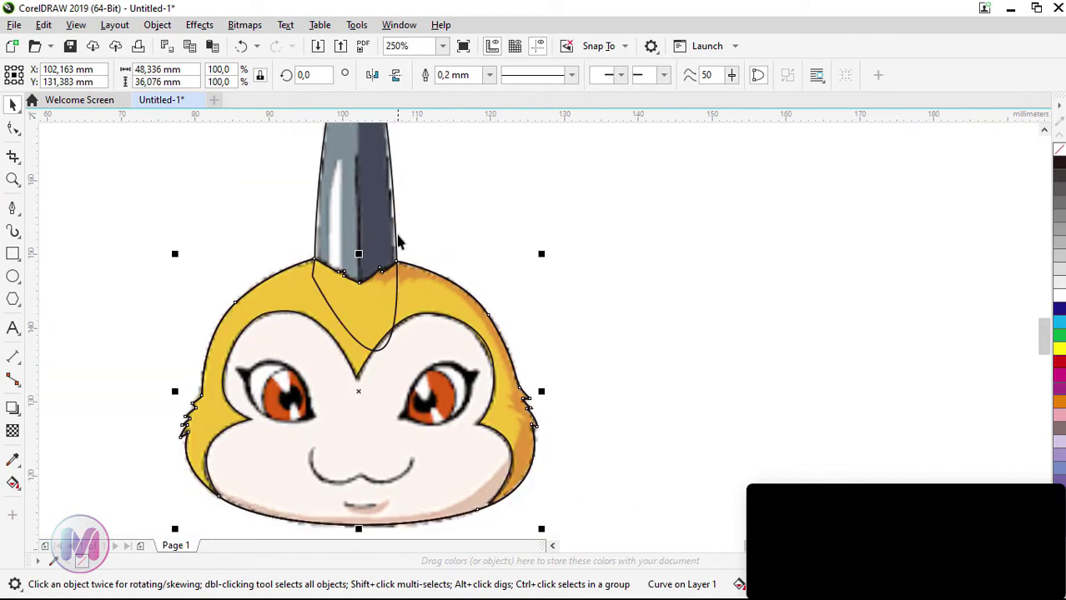
{"action": "scroll", "coordinate": [395, 237], "scroll_direction": "up", "scroll_amount": 1}
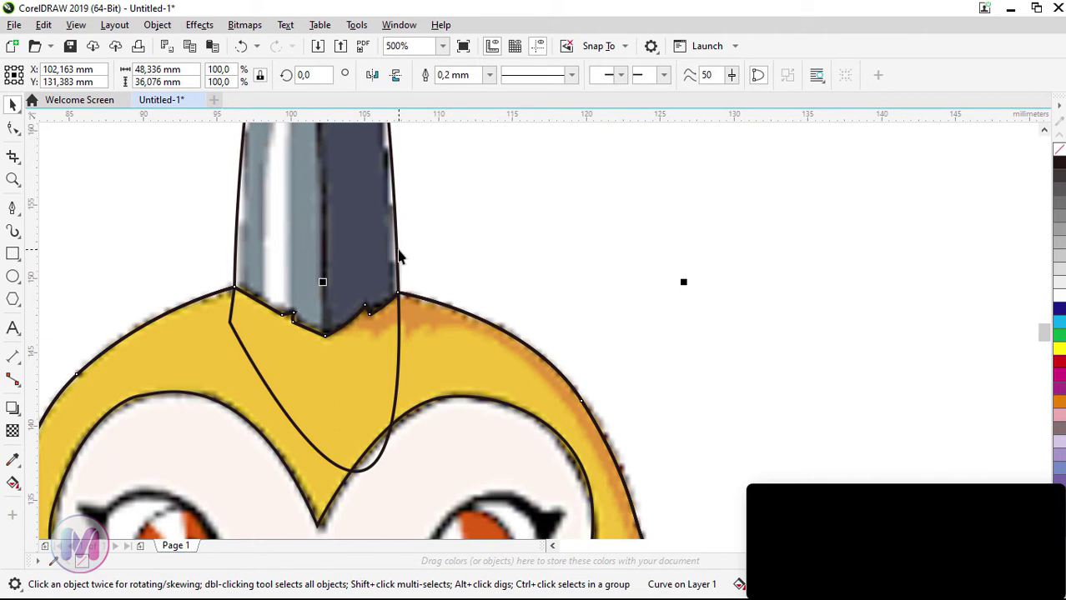
{"action": "left_click", "coordinate": [398, 251], "text": "shift"}
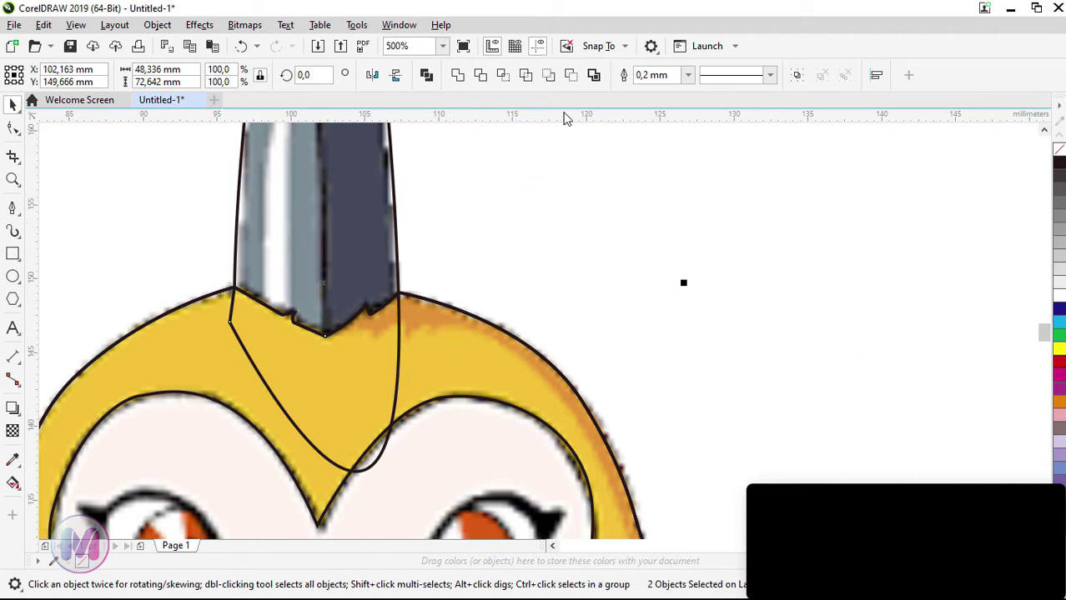
{"action": "left_click", "coordinate": [570, 76]}
{"action": "scroll", "coordinate": [465, 271], "scroll_direction": "down", "scroll_amount": 4}
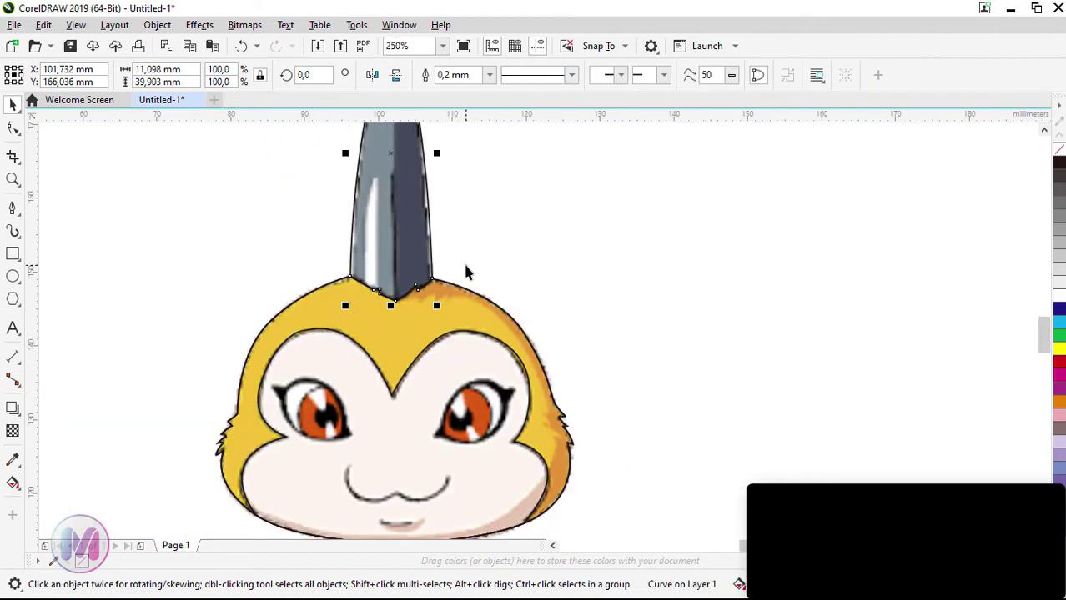
Delete the reference picture to check the traced head, face and horn curves, and undo the deletion
{"action": "left_click", "coordinate": [545, 245]}
{"action": "left_click", "coordinate": [504, 240]}
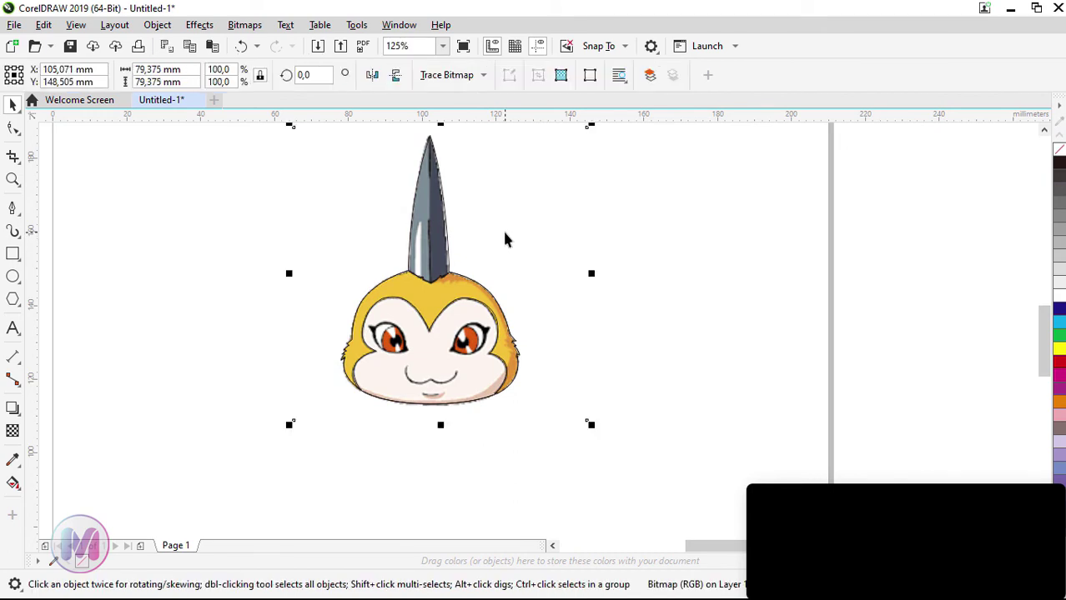
{"action": "key", "text": "Delete"}
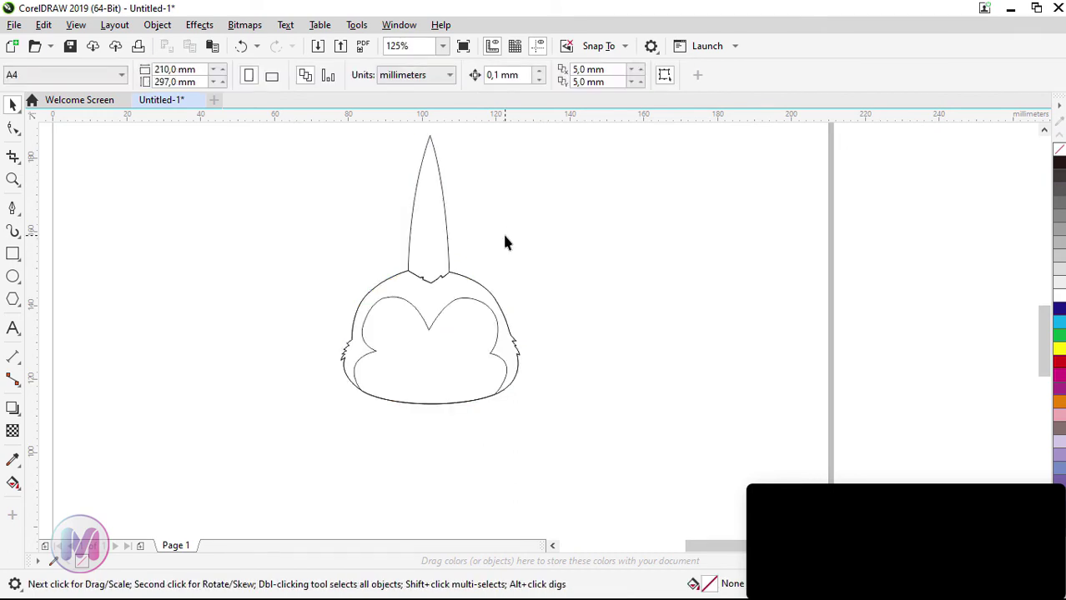
{"action": "key", "text": "ctrl+z"}
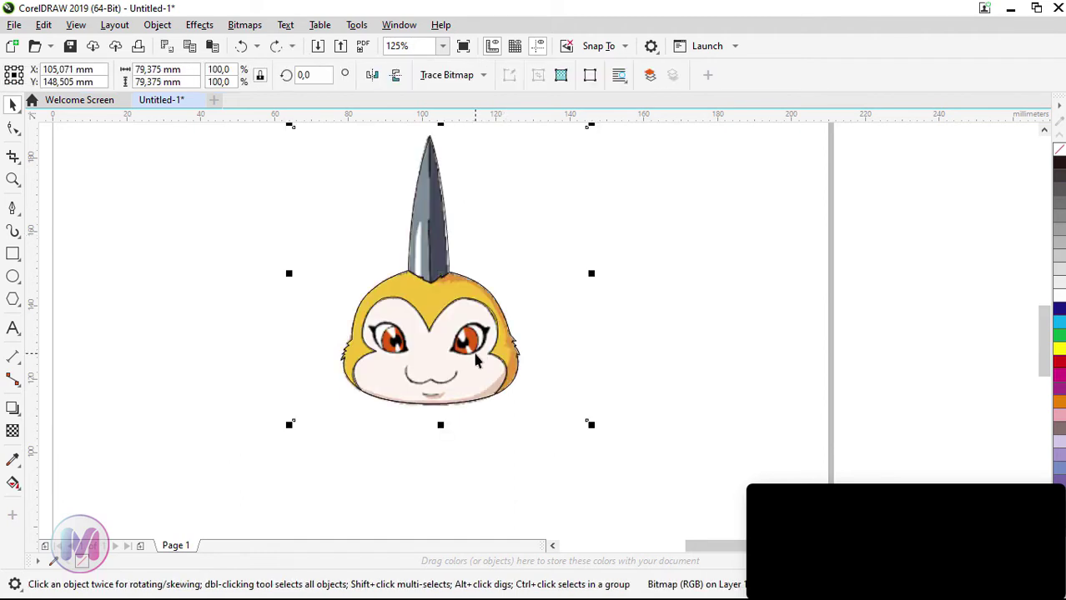
Trace the right-hand eye's black outline, including both pointed corners, as a closed Pen curve about 11.4 mm wide and 8.7 mm high
{"action": "scroll", "coordinate": [478, 366], "scroll_direction": "up", "scroll_amount": 2}
{"action": "scroll", "coordinate": [477, 370], "scroll_direction": "up", "scroll_amount": 1}
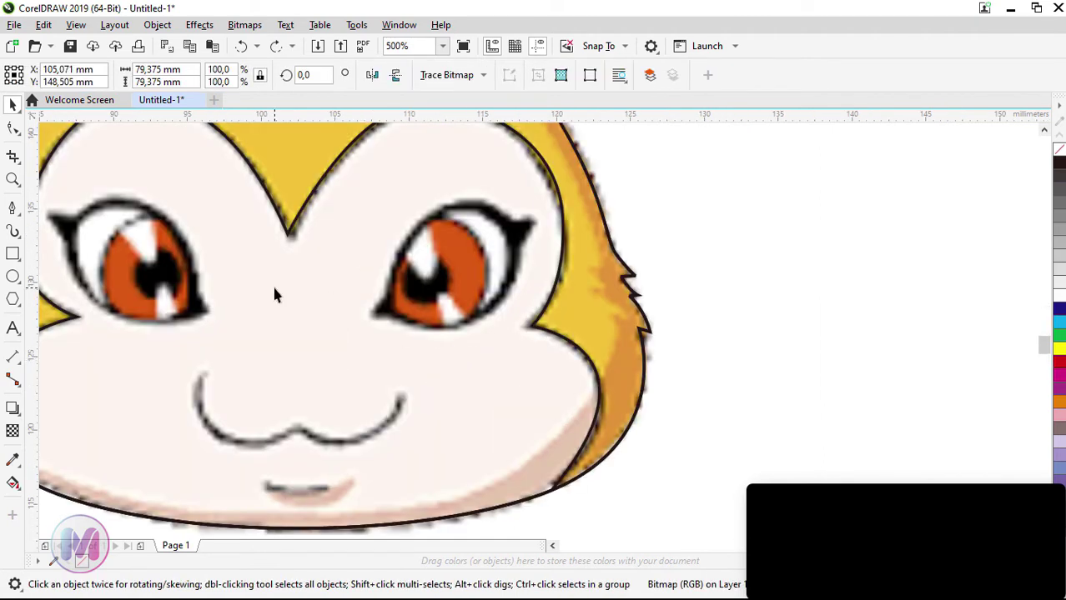
{"action": "left_click", "coordinate": [13, 206]}
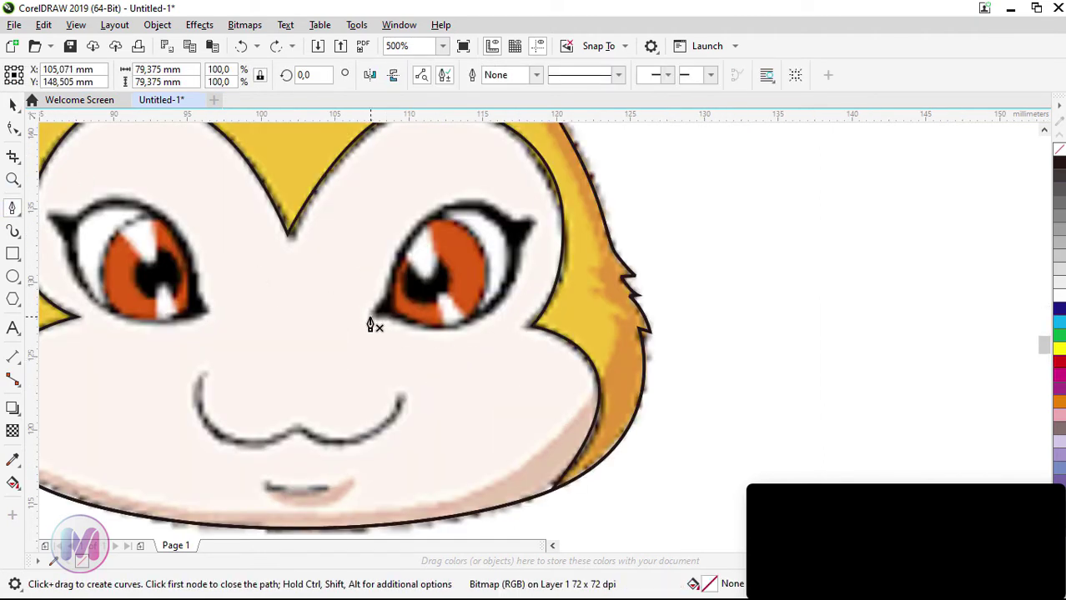
{"action": "left_click", "coordinate": [368, 317]}
{"action": "left_click", "coordinate": [385, 296]}
{"action": "left_click_drag", "start_coordinate": [453, 201], "coordinate": [512, 190]}
{"action": "left_click", "coordinate": [511, 221]}
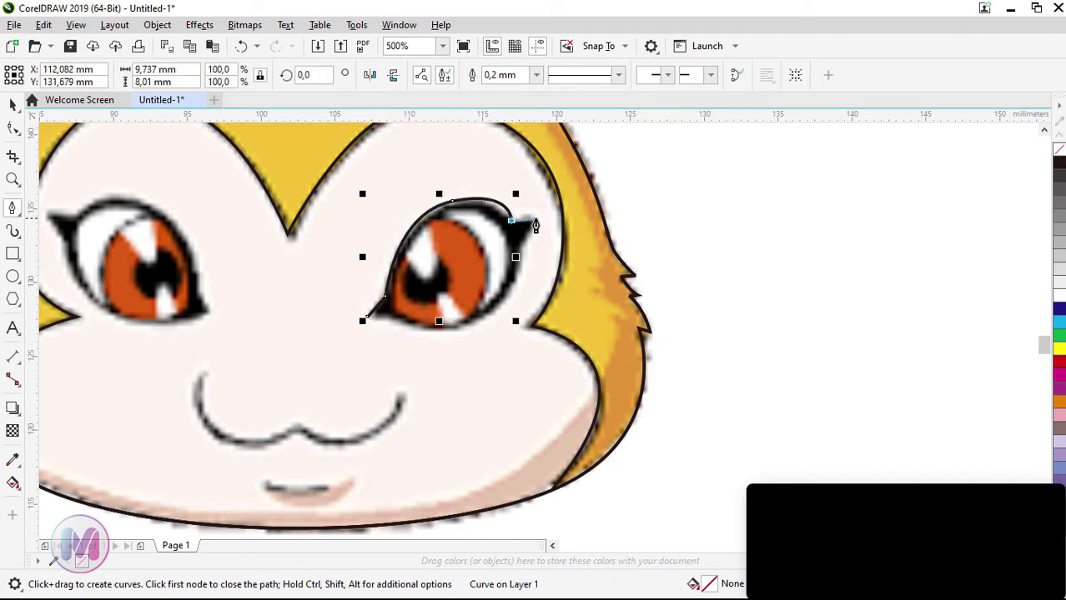
{"action": "left_click", "coordinate": [536, 218]}
{"action": "left_click", "coordinate": [522, 250]}
{"action": "left_click_drag", "start_coordinate": [393, 318], "coordinate": [273, 281]}
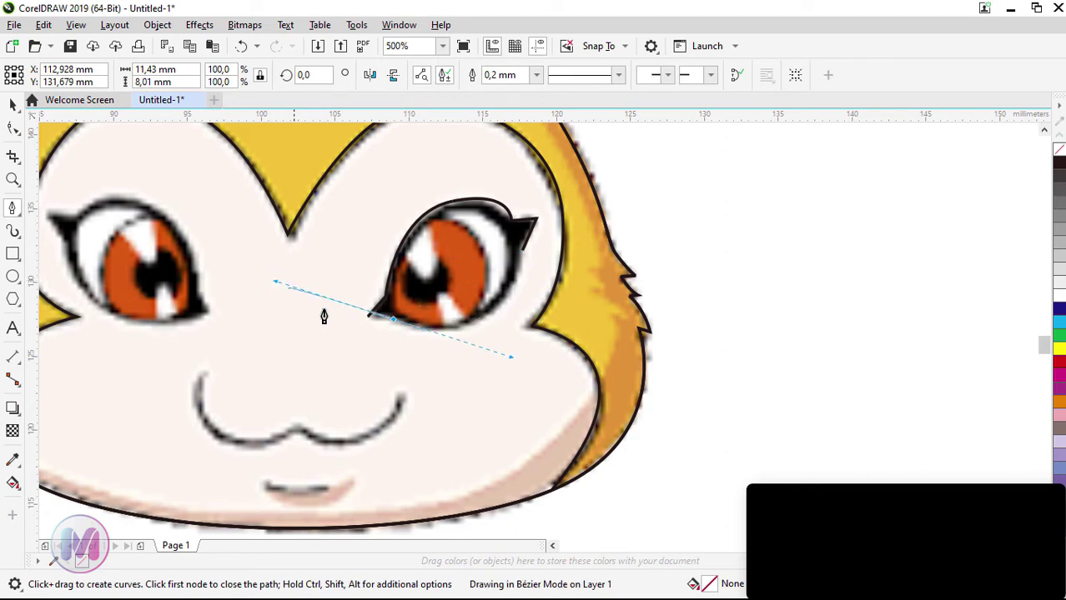
{"action": "left_click", "coordinate": [367, 316]}
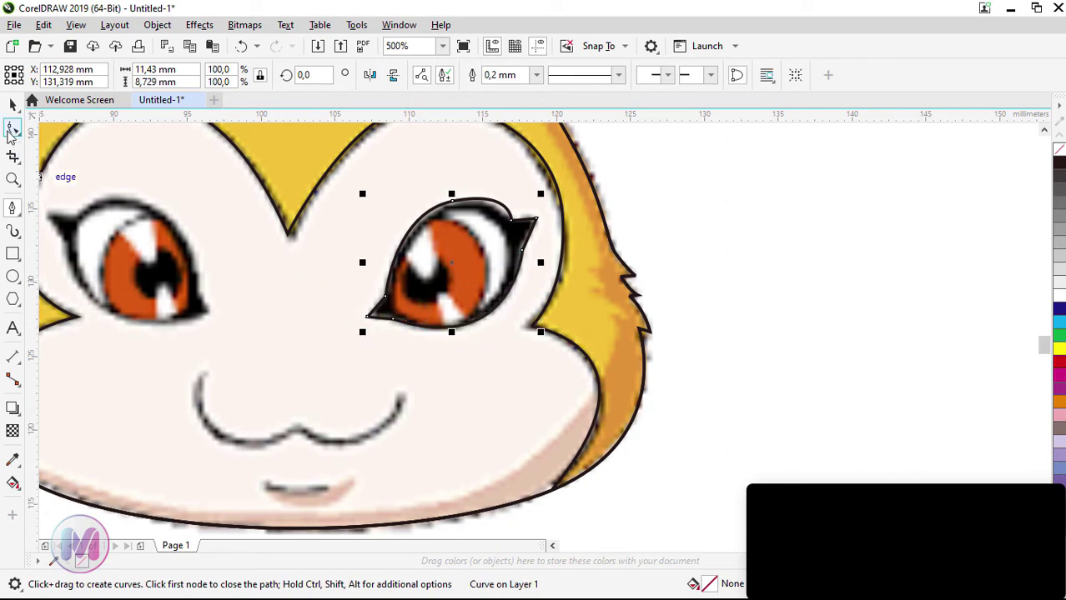
Reshape the upper edge of the eye outline with the Shape tool to follow the black lash line in the picture
{"action": "left_click", "coordinate": [13, 130]}
{"action": "scroll", "coordinate": [464, 241], "scroll_direction": "up", "scroll_amount": 1}
{"action": "left_click", "coordinate": [558, 200]}
{"action": "left_click_drag", "start_coordinate": [559, 139], "coordinate": [521, 142]}
{"action": "left_click_drag", "start_coordinate": [359, 178], "coordinate": [330, 189]}
{"action": "left_click_drag", "start_coordinate": [441, 162], "coordinate": [423, 172]}
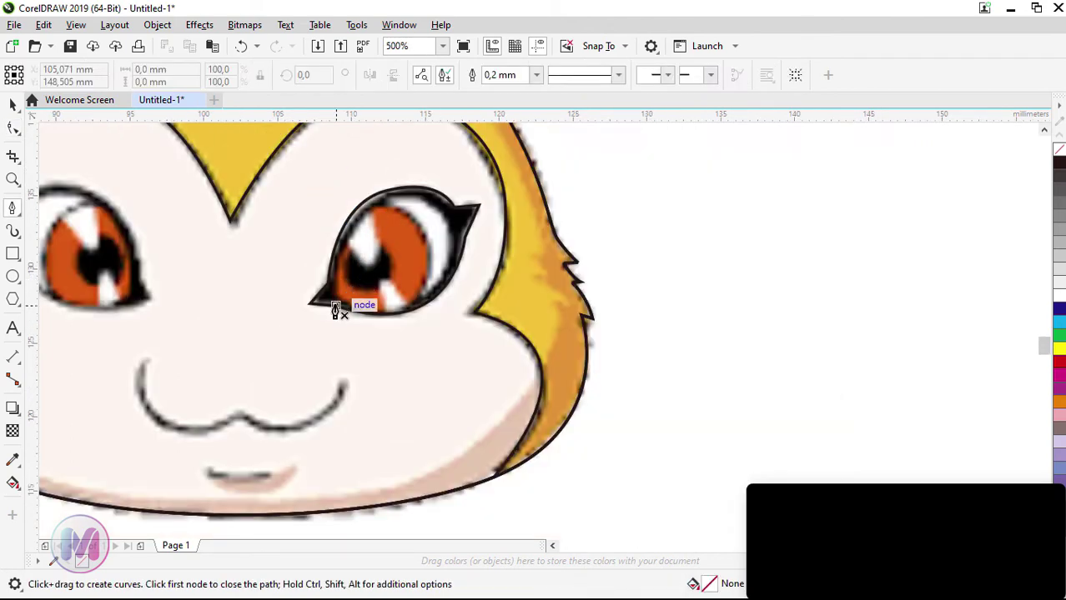
Trace the inner edge of the eye with the Pen tool as a closed three-node curve inside the black outline
{"action": "left_click", "coordinate": [337, 295]}
{"action": "left_click_drag", "start_coordinate": [382, 200], "coordinate": [436, 171]}
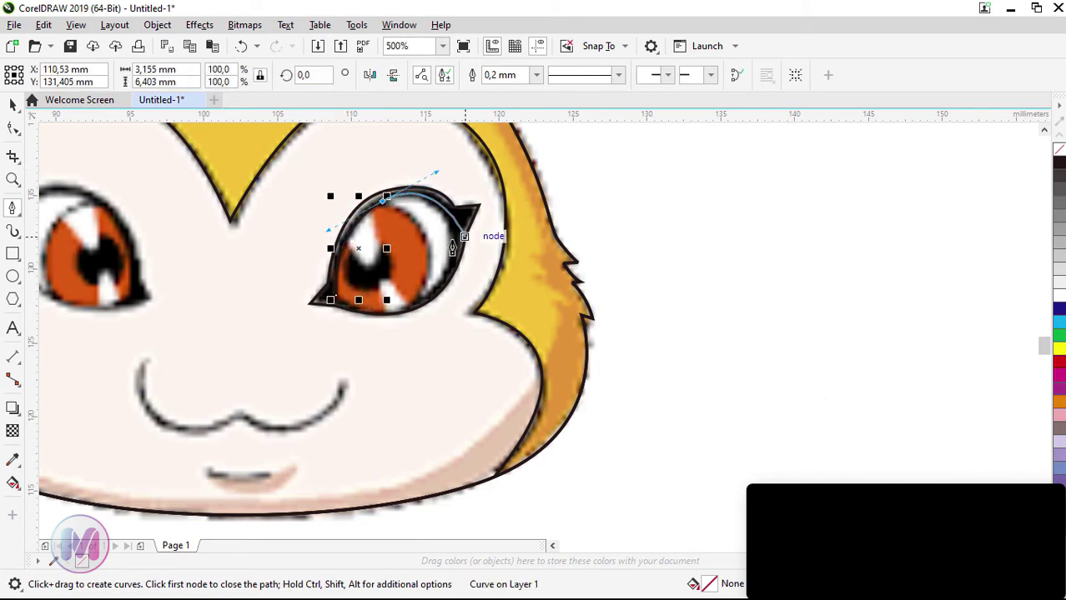
{"action": "left_click", "coordinate": [450, 239]}
{"action": "left_click_drag", "start_coordinate": [323, 288], "coordinate": [447, 343]}
Make the node on the inner eye curve's outer side smooth and adjust the curve's bend there
{"action": "key", "text": "F10"}
{"action": "scroll", "coordinate": [428, 315], "scroll_direction": "up", "scroll_amount": 1}
{"action": "left_click", "coordinate": [469, 161]}
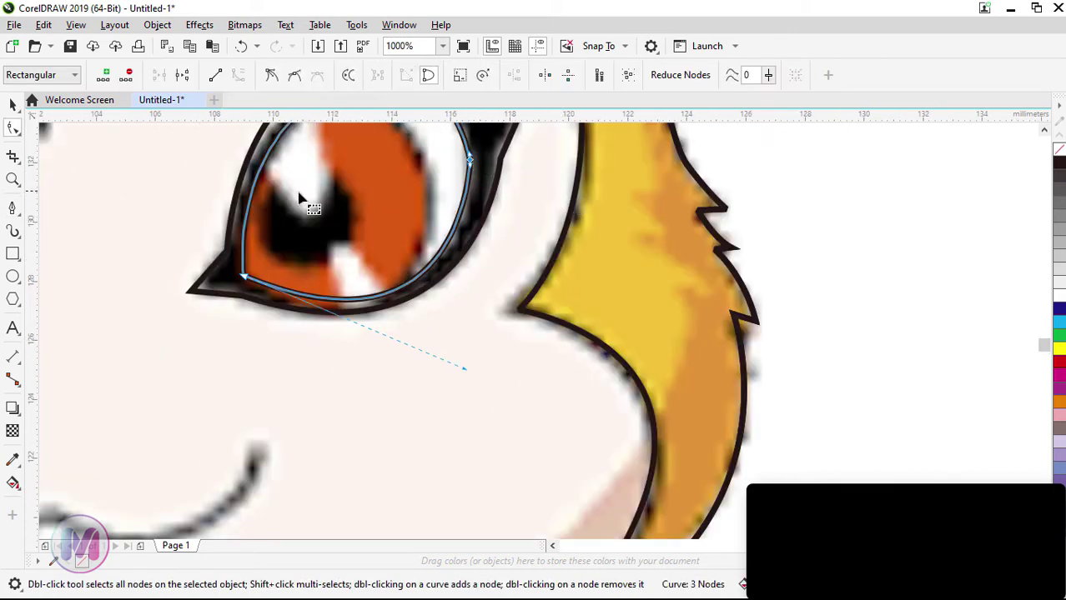
{"action": "left_click", "coordinate": [199, 189]}
{"action": "left_click", "coordinate": [248, 282]}
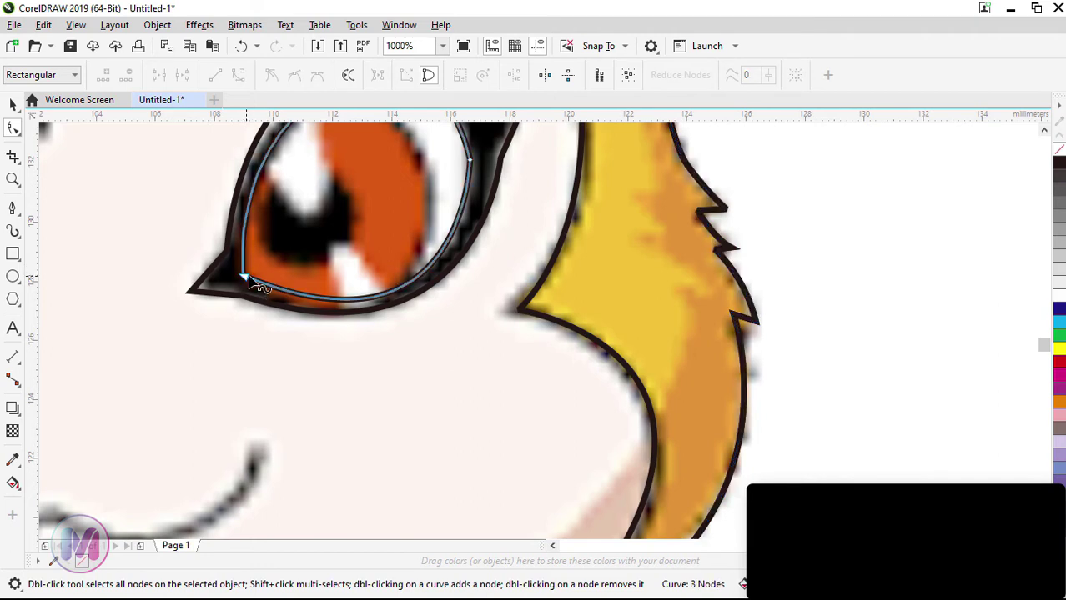
{"action": "left_click", "coordinate": [471, 161]}
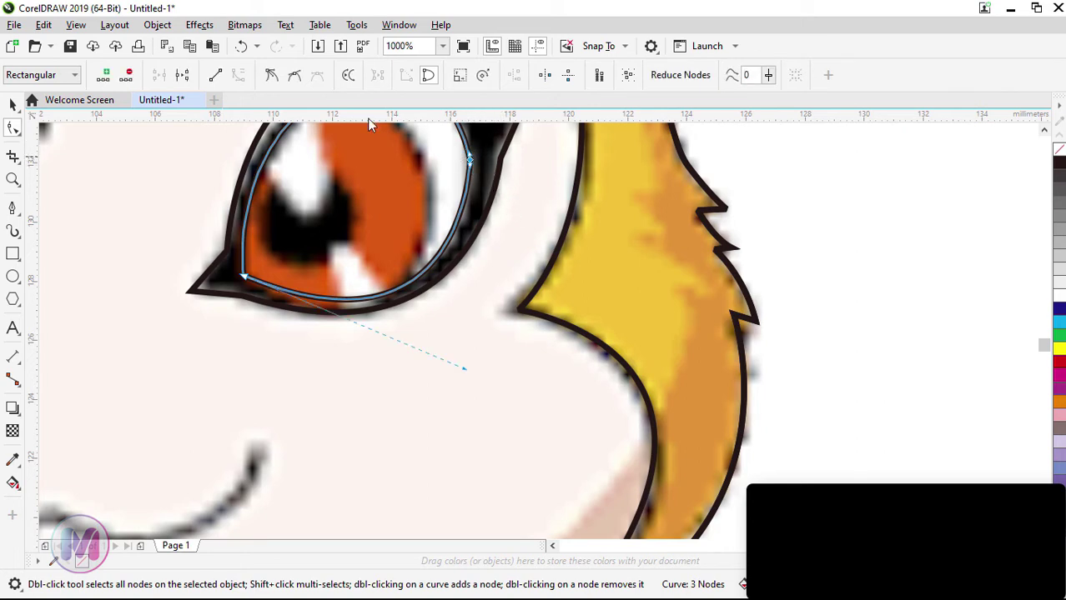
{"action": "left_click", "coordinate": [294, 76]}
{"action": "left_click_drag", "start_coordinate": [470, 168], "coordinate": [467, 140]}
Refine the inner eye curve's lower edge and outer side to match the picture, about 7.9 mm wide and 7.9 mm high
{"action": "scroll", "coordinate": [452, 227], "scroll_direction": "down", "scroll_amount": 1}
{"action": "scroll", "coordinate": [348, 241], "scroll_direction": "up", "scroll_amount": 1}
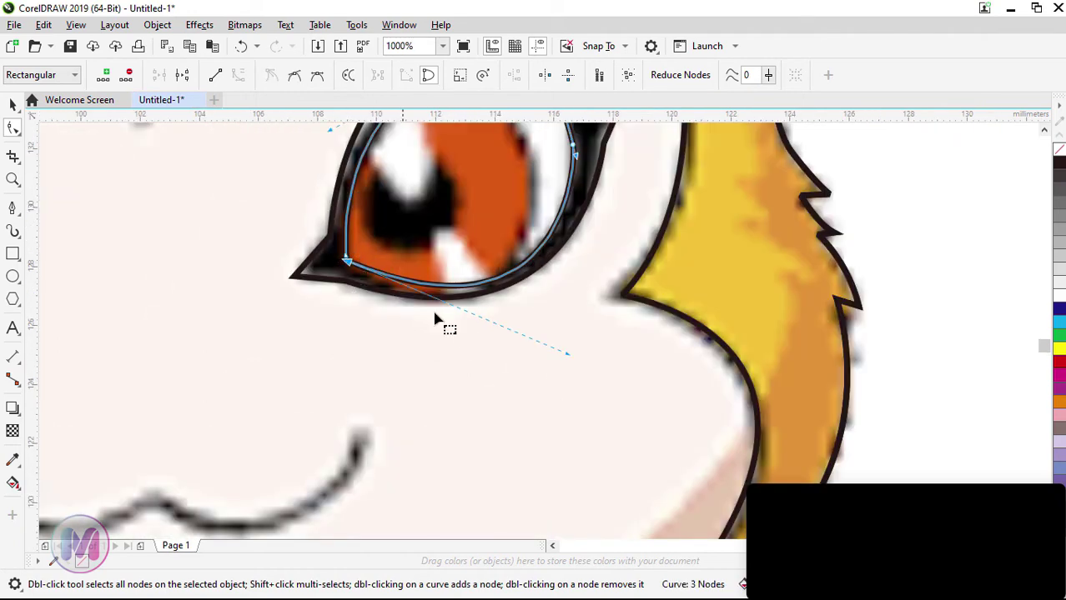
{"action": "left_click_drag", "start_coordinate": [570, 355], "coordinate": [547, 364]}
{"action": "scroll", "coordinate": [429, 311], "scroll_direction": "down", "scroll_amount": 1}
{"action": "scroll", "coordinate": [496, 188], "scroll_direction": "up", "scroll_amount": 1}
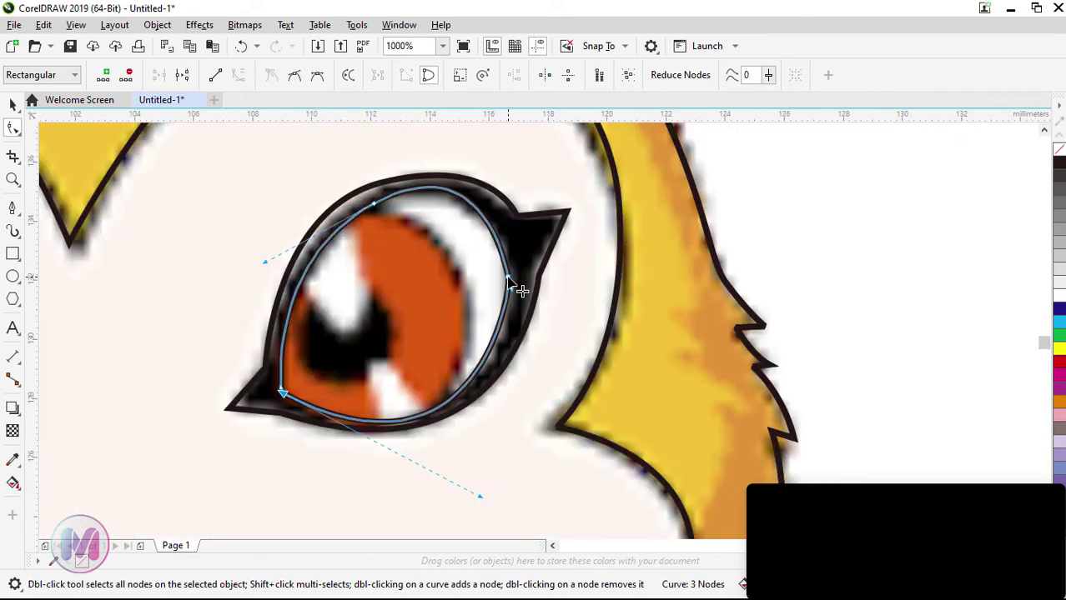
{"action": "left_click", "coordinate": [508, 277]}
{"action": "left_click_drag", "start_coordinate": [483, 148], "coordinate": [482, 149]}
{"action": "left_click_drag", "start_coordinate": [508, 277], "coordinate": [515, 264]}
{"action": "left_click", "coordinate": [282, 393]}
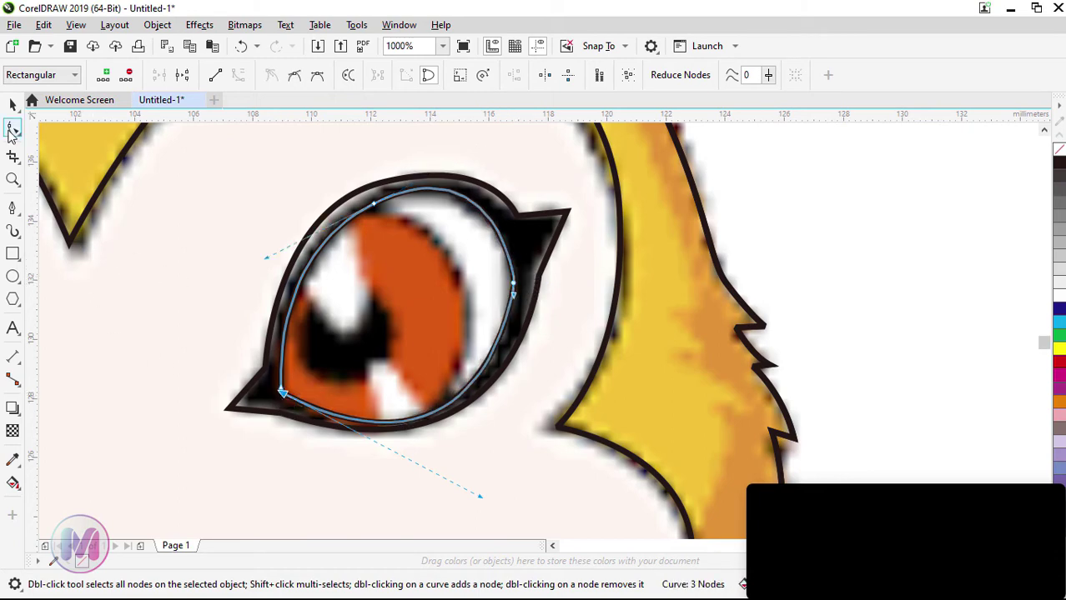
{"action": "left_click", "coordinate": [12, 104]}
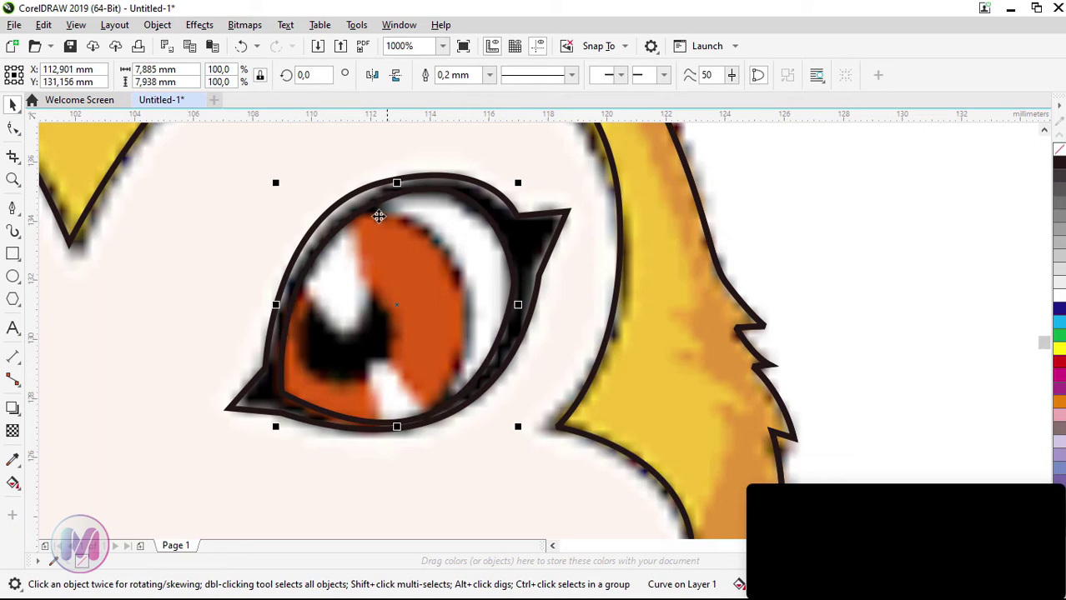
Place a copy of the inner eye curve over the orange iris and reshape its outer side to the iris edge
{"action": "left_click", "coordinate": [762, 244]}
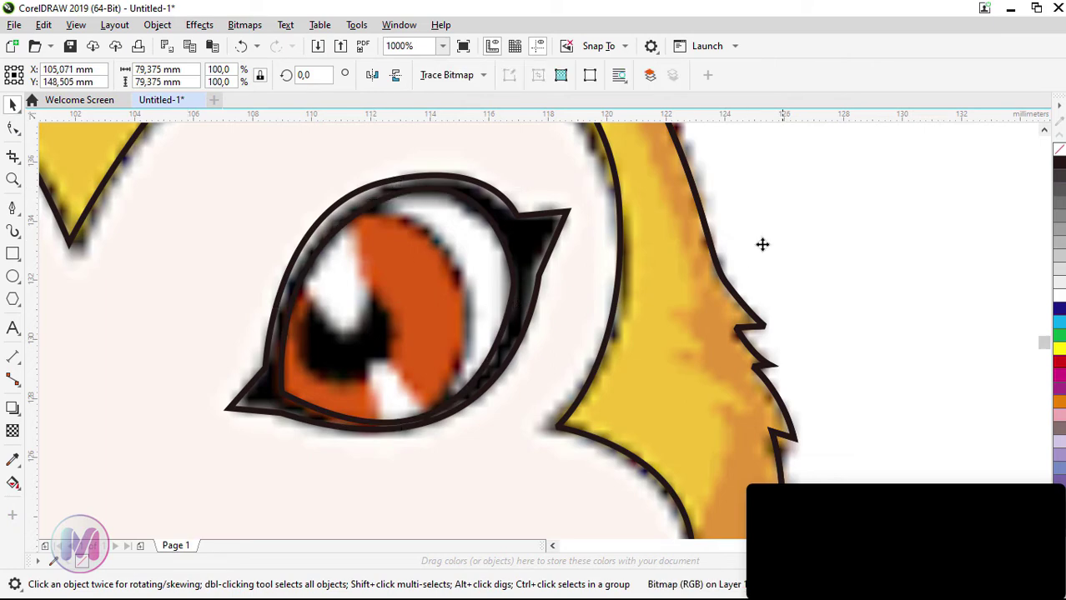
{"action": "left_click", "coordinate": [434, 193]}
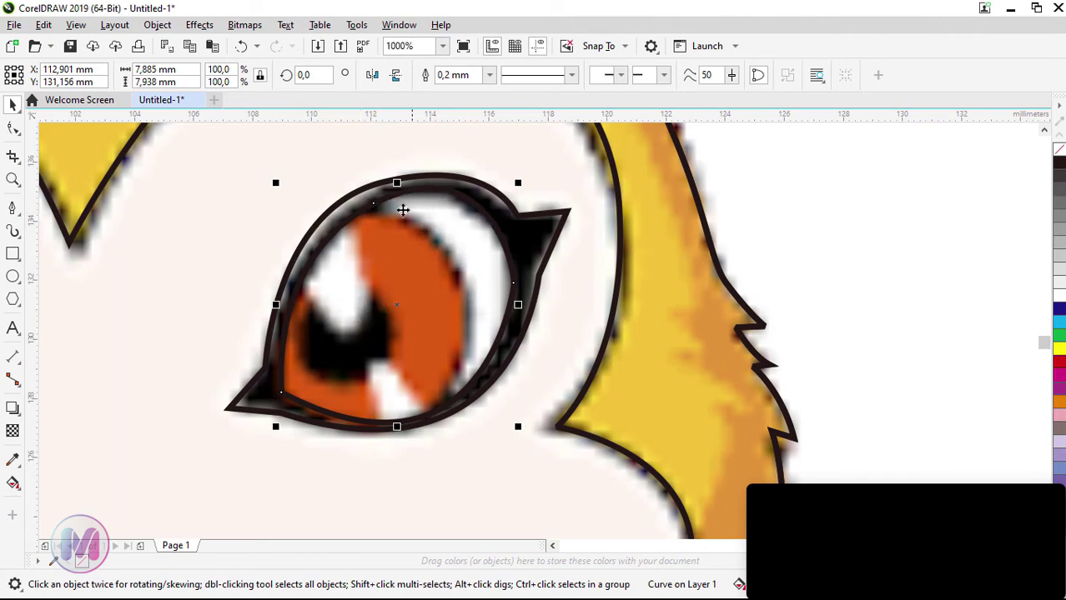
{"action": "left_click_drag", "start_coordinate": [388, 200], "coordinate": [350, 222]}
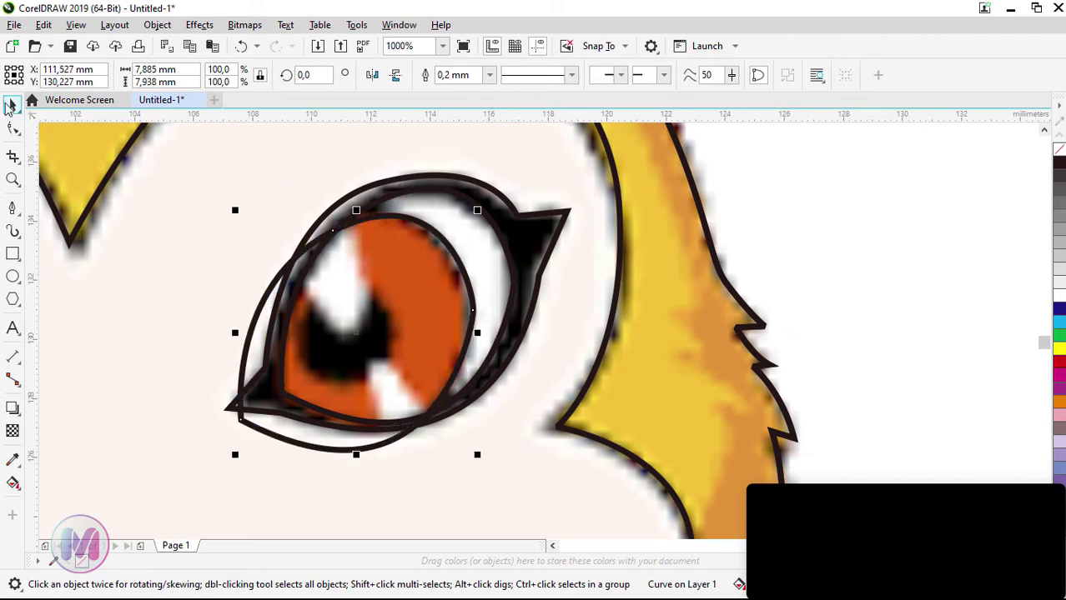
{"action": "left_click", "coordinate": [13, 128]}
{"action": "left_click", "coordinate": [472, 311]}
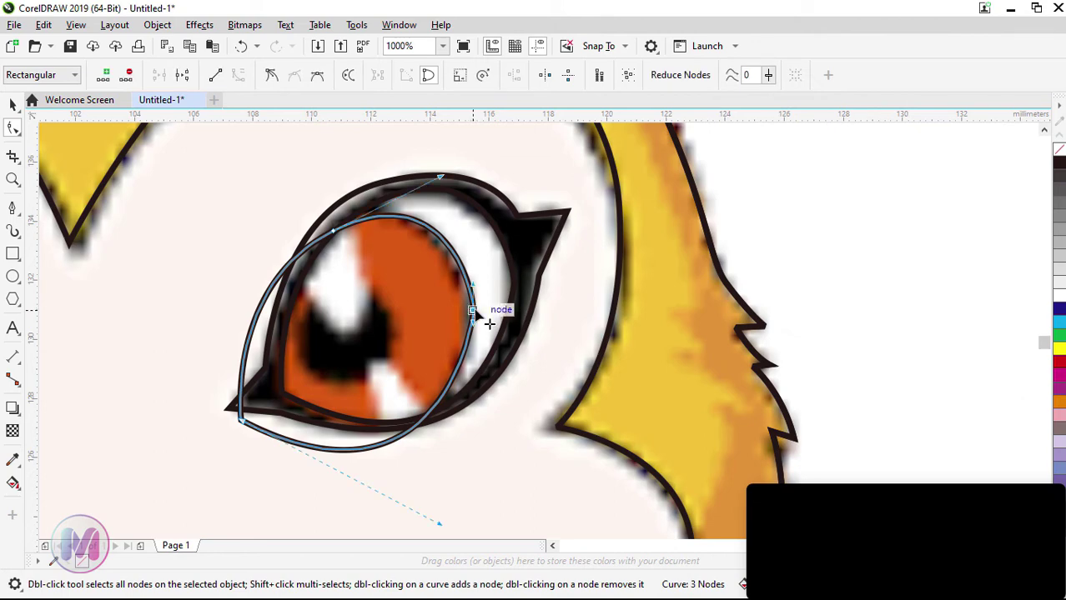
{"action": "left_click_drag", "start_coordinate": [472, 324], "coordinate": [478, 347]}
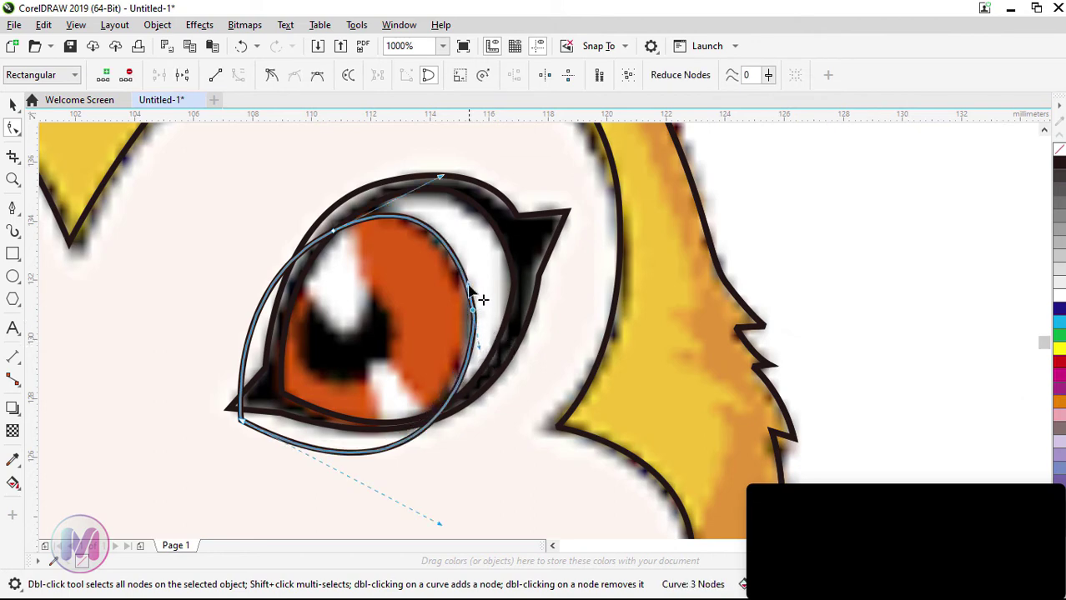
{"action": "left_click_drag", "start_coordinate": [469, 286], "coordinate": [472, 277]}
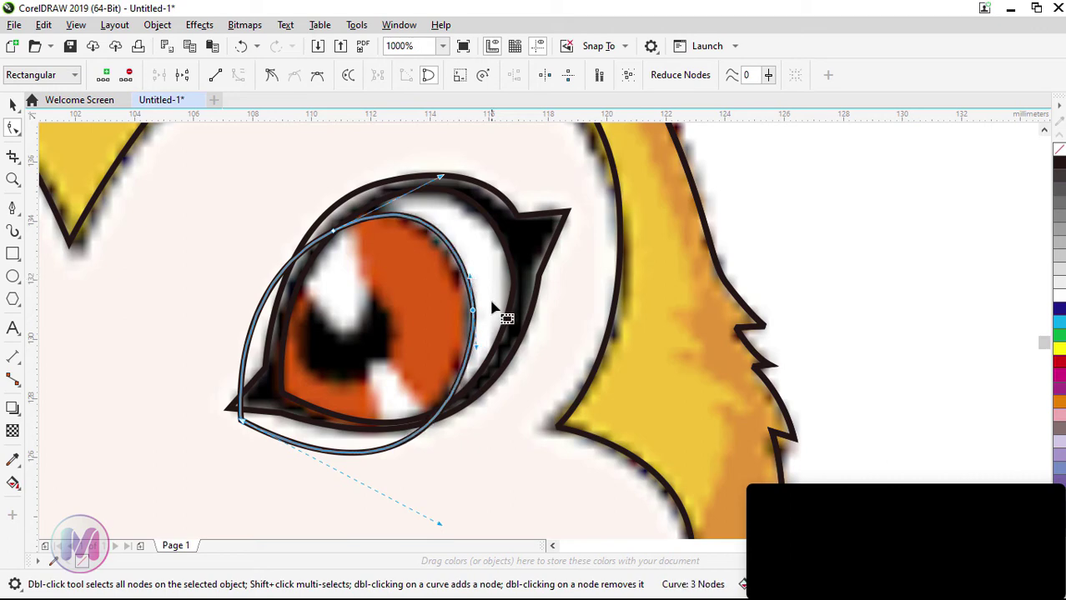
Create the iris shape by intersecting the inner eye curve with its reshaped copy, and delete the reshaped copy
{"action": "left_click", "coordinate": [12, 106]}
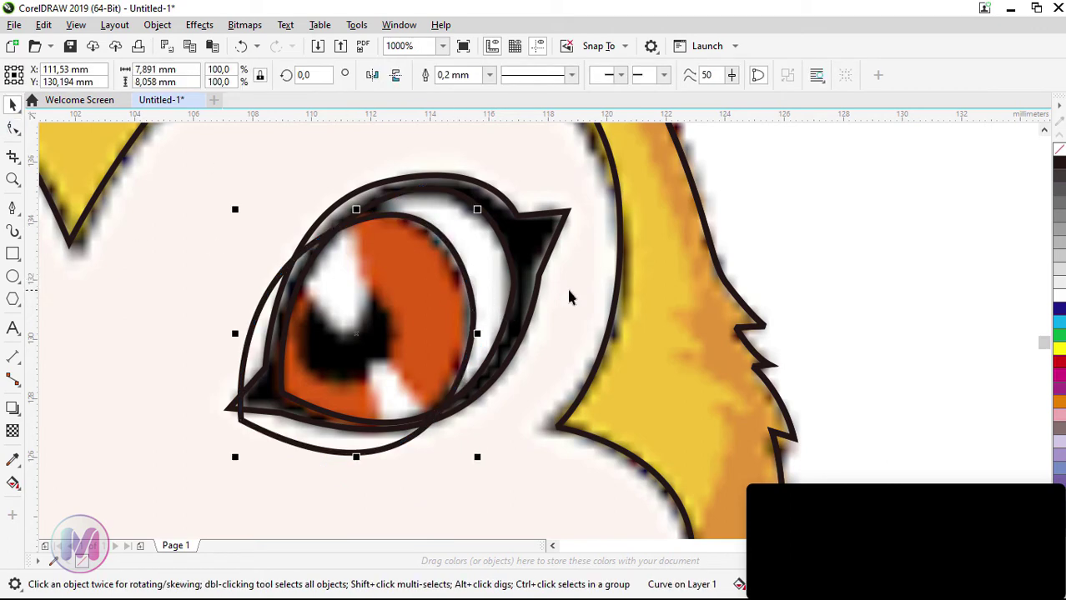
{"action": "left_click", "coordinate": [509, 259]}
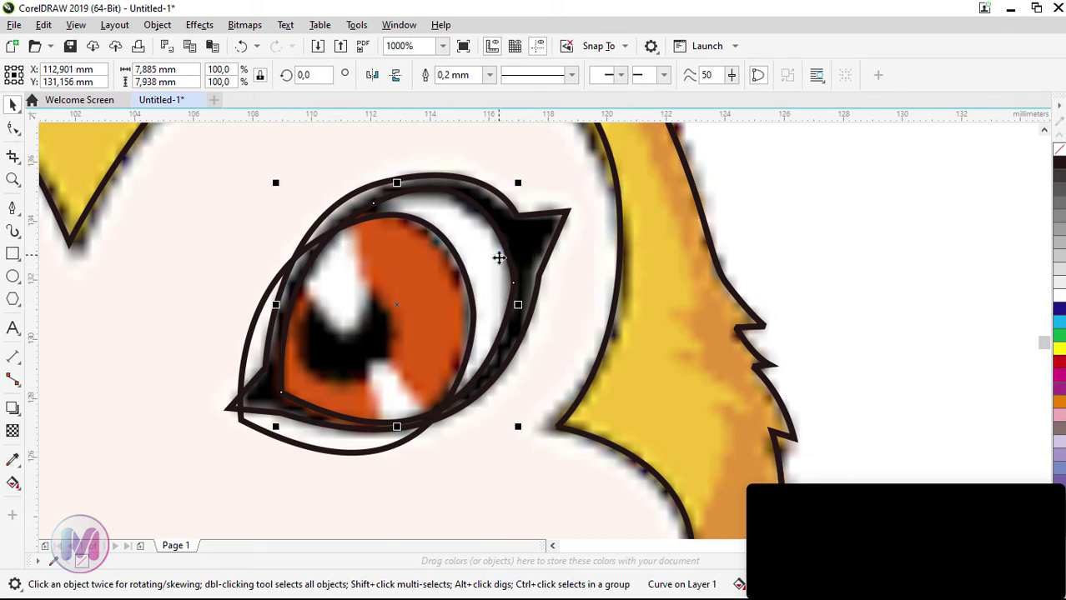
{"action": "left_click", "coordinate": [271, 296], "text": "shift"}
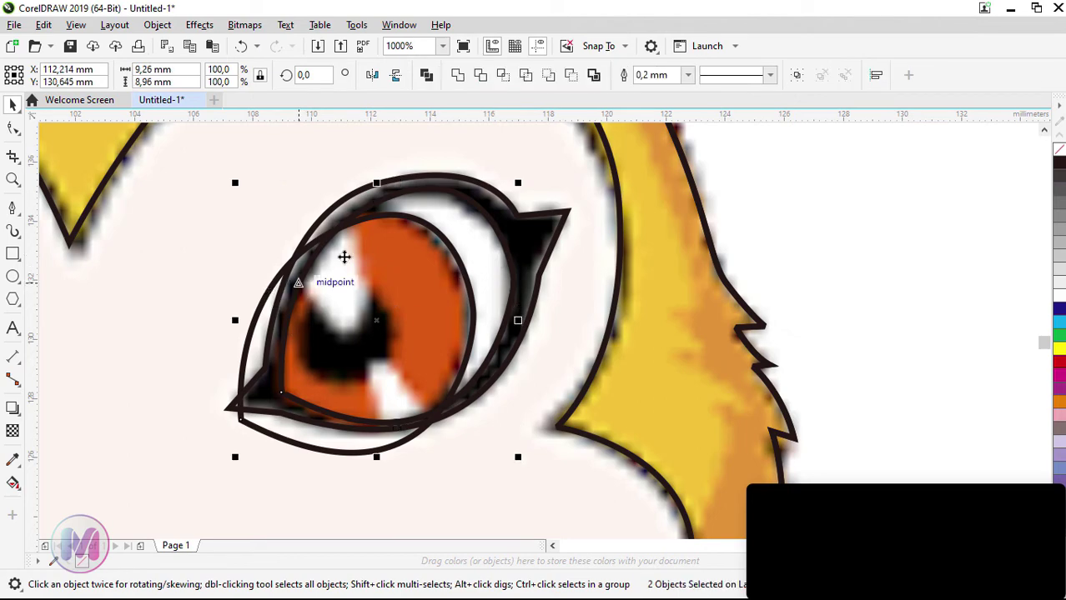
{"action": "left_click", "coordinate": [503, 76]}
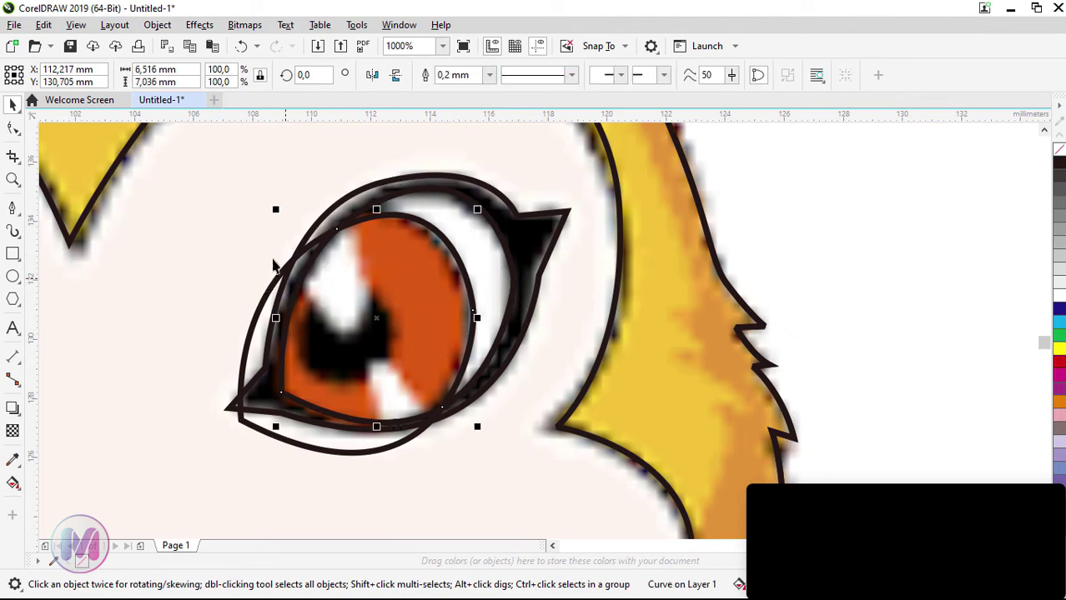
{"action": "left_click", "coordinate": [263, 292]}
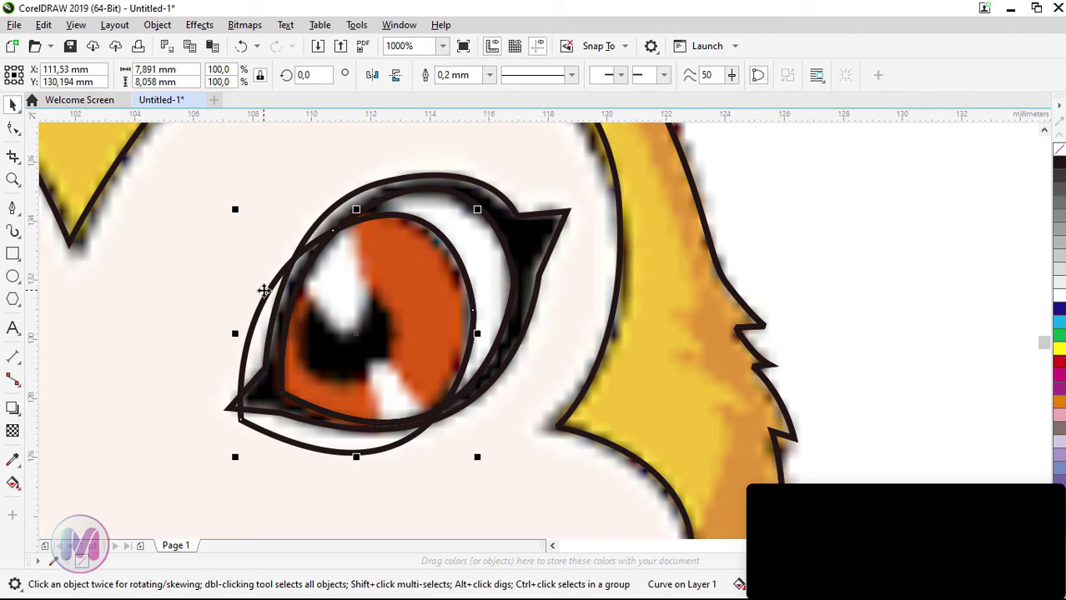
{"action": "key", "text": "Delete"}
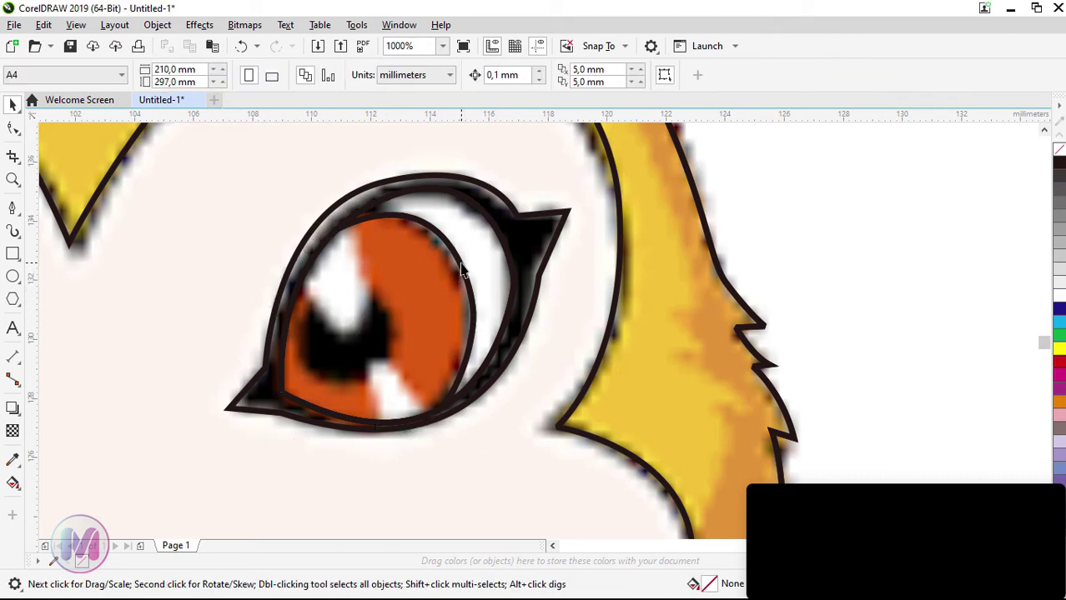
{"action": "left_click", "coordinate": [514, 286]}
{"action": "key", "text": "Escape"}
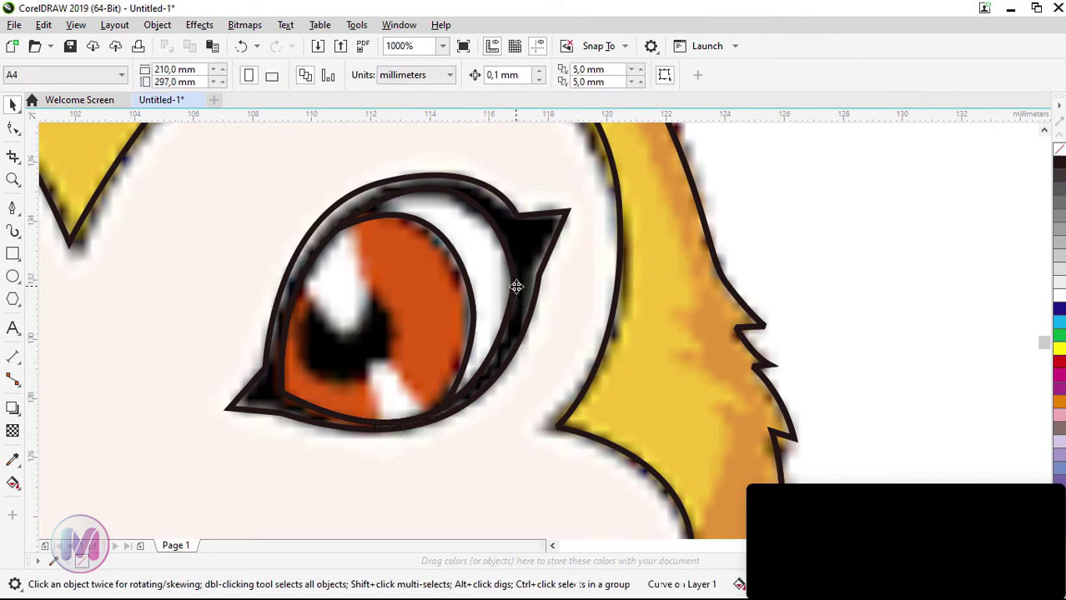
Draw an ellipse about 2.6 mm wide and 3.1 mm high over the pupil and move and resize it to match the picture
{"action": "scroll", "coordinate": [270, 366], "scroll_direction": "up", "scroll_amount": 2}
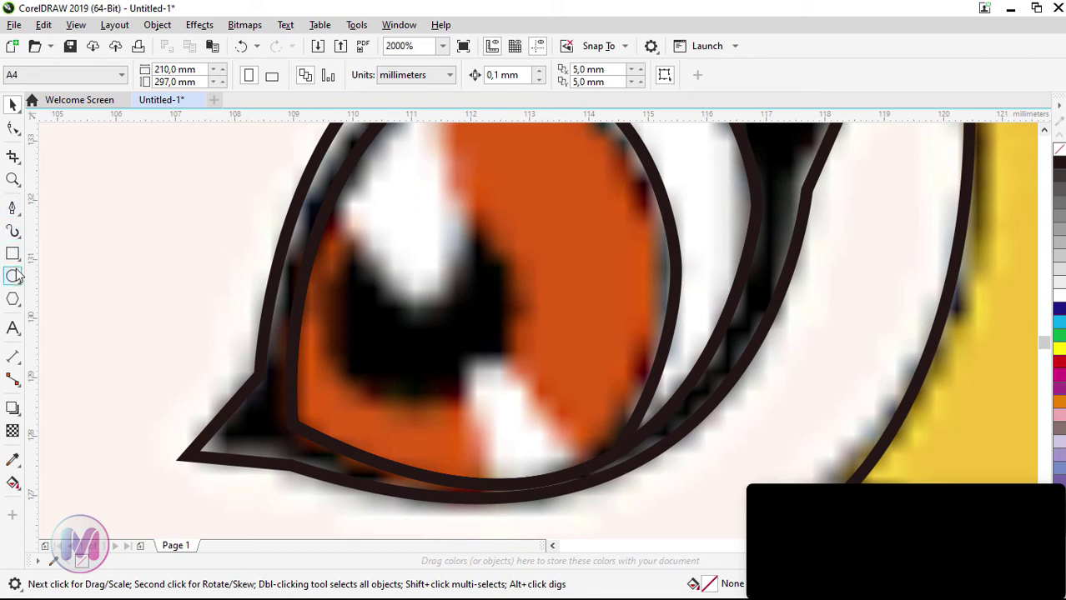
{"action": "mouse_move", "coordinate": [359, 225]}
{"action": "left_mouse_down"}
{"action": "mouse_move", "coordinate": [529, 375]}
{"action": "mouse_move", "coordinate": [513, 411]}
{"action": "left_mouse_up"}
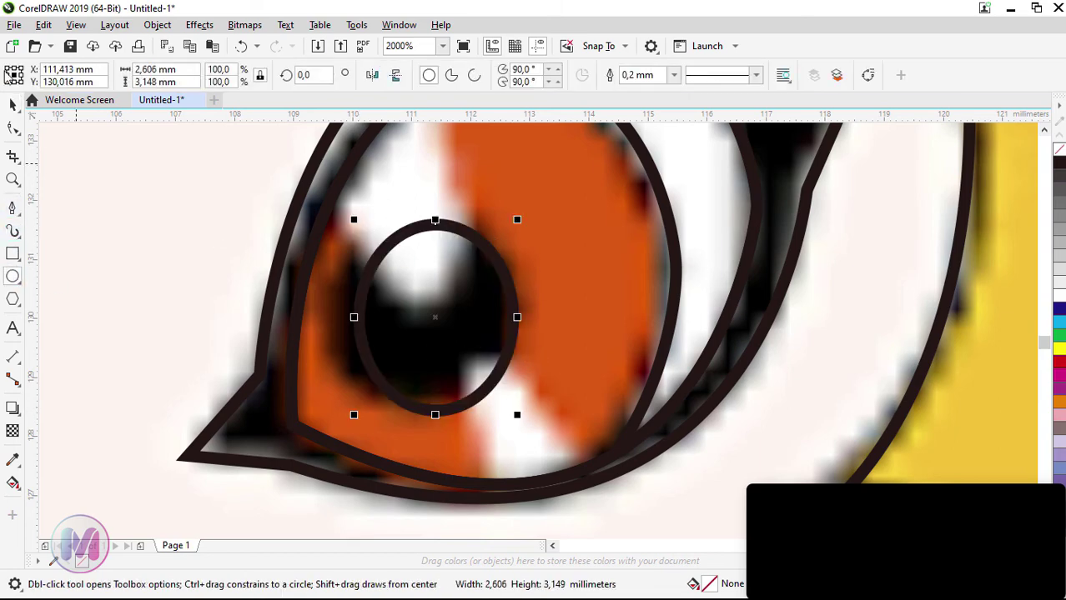
{"action": "left_click", "coordinate": [13, 105]}
{"action": "left_click_drag", "start_coordinate": [436, 318], "coordinate": [417, 315]}
{"action": "left_click_drag", "start_coordinate": [505, 310], "coordinate": [535, 321]}
{"action": "left_click", "coordinate": [495, 271]}
{"action": "left_click_drag", "start_coordinate": [523, 210], "coordinate": [571, 250]}
{"action": "left_click", "coordinate": [459, 359]}
{"action": "left_click_drag", "start_coordinate": [529, 410], "coordinate": [518, 400]}
{"action": "scroll", "coordinate": [416, 279], "scroll_direction": "down", "scroll_amount": 1}
{"action": "left_click", "coordinate": [395, 234]}
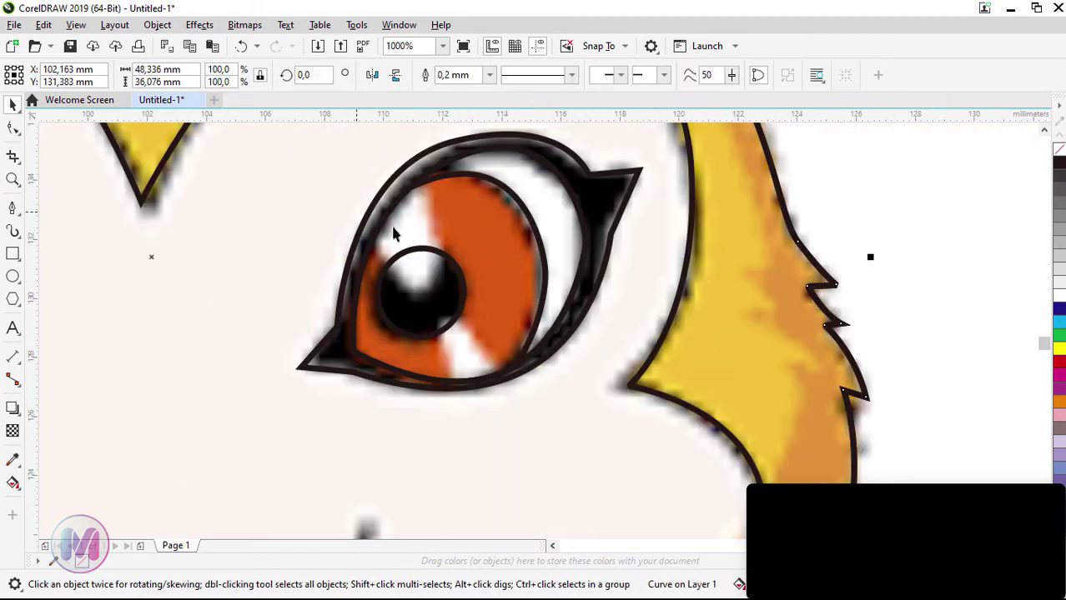
Trace the eye's lower white highlight with the Pen tool as a closed four-node shape about 3.2 mm wide and 3.4 mm high, extending below the eye
{"action": "scroll", "coordinate": [454, 354], "scroll_direction": "up", "scroll_amount": 1}
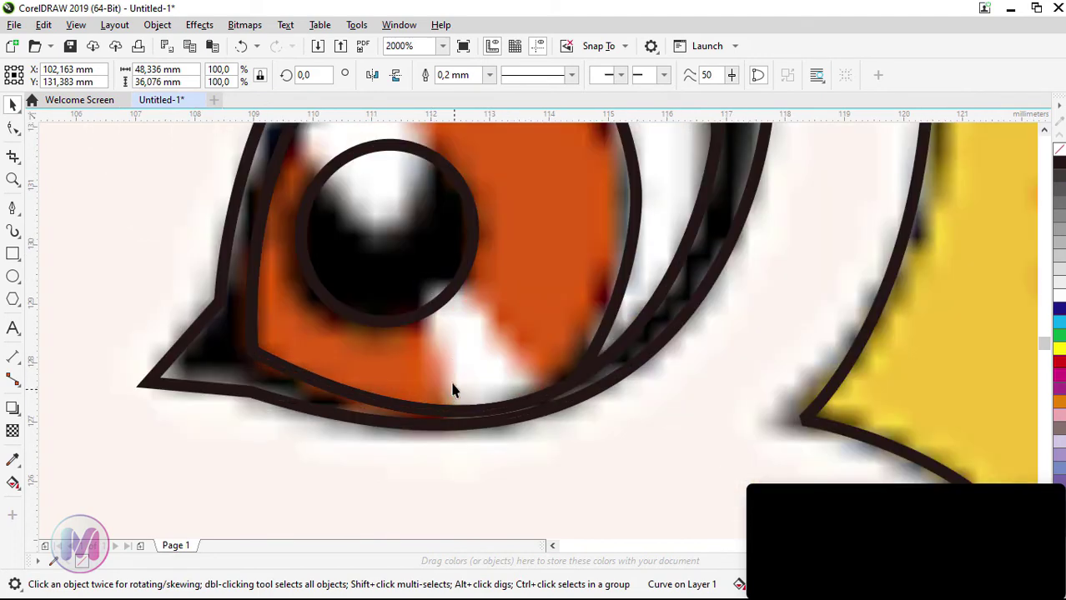
{"action": "left_click", "coordinate": [13, 208]}
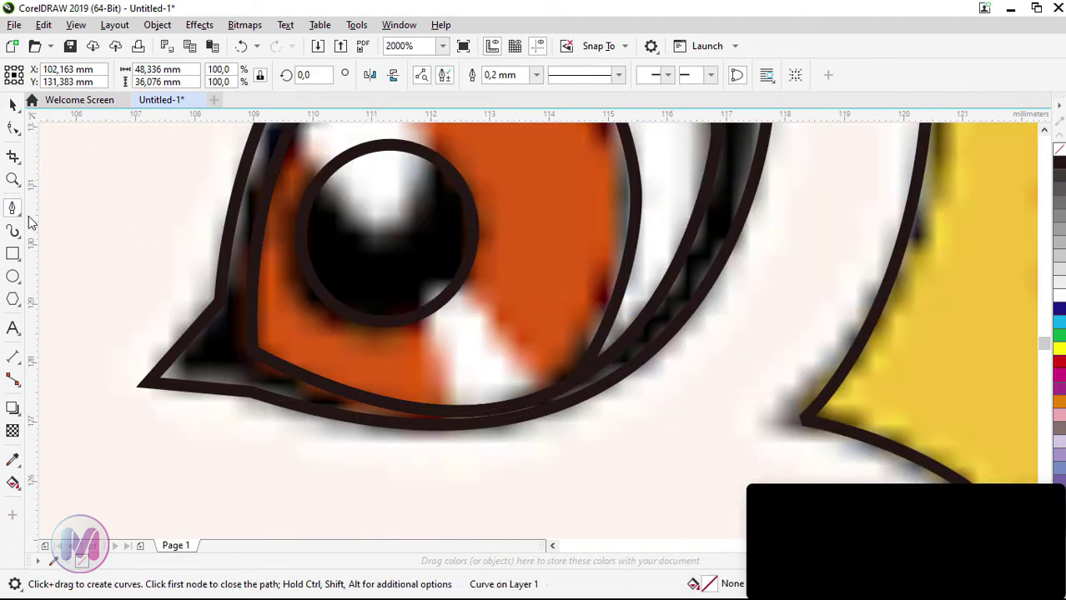
{"action": "left_click", "coordinate": [473, 479]}
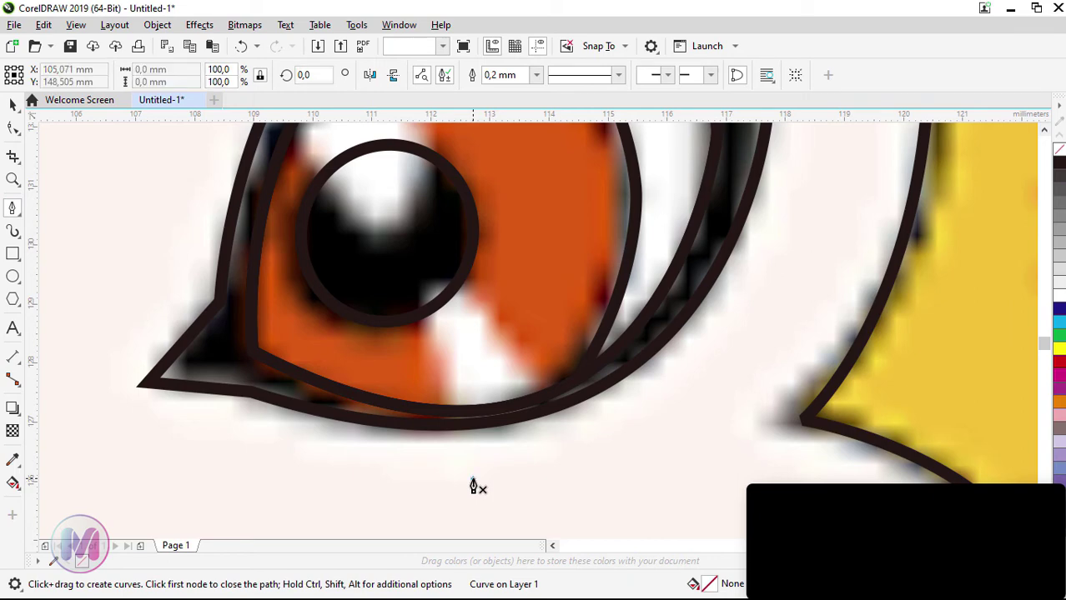
{"action": "left_click", "coordinate": [422, 298]}
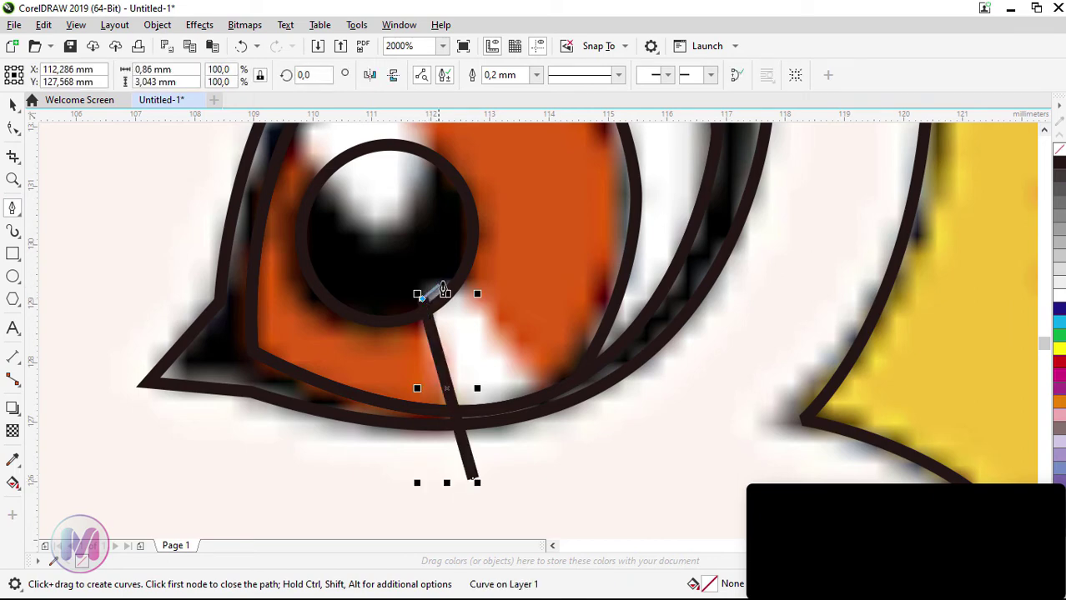
{"action": "left_click", "coordinate": [449, 279]}
{"action": "left_click", "coordinate": [615, 471]}
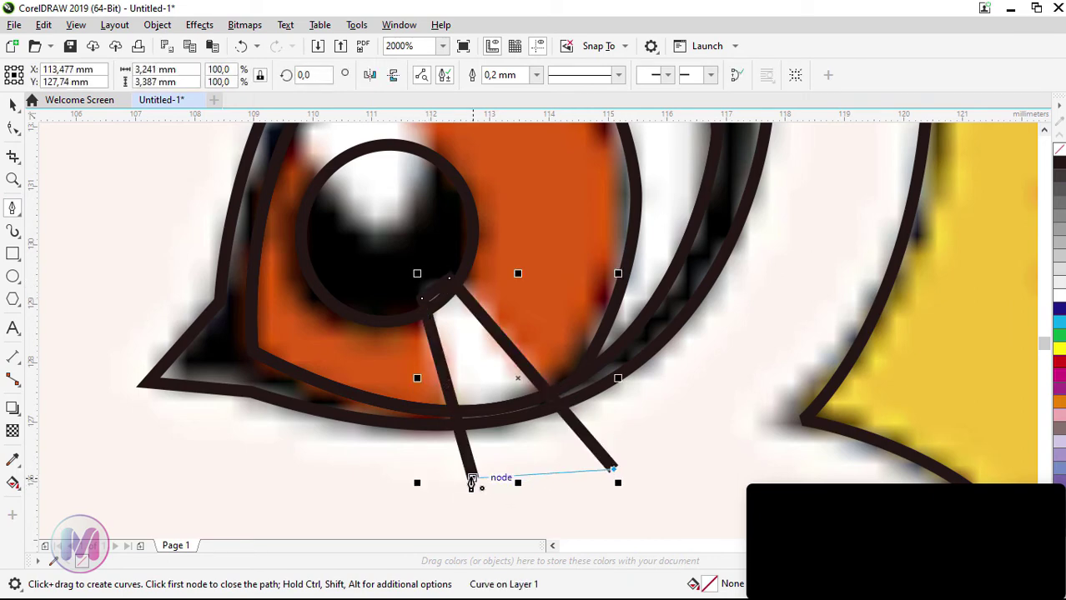
{"action": "left_click", "coordinate": [472, 480]}
Trace the upper white highlight as a closed four-node shape about 3.6 mm wide and 5.8 mm high, from the pupil's centre past the eye outline
{"action": "scroll", "coordinate": [471, 481], "scroll_direction": "down", "scroll_amount": 1}
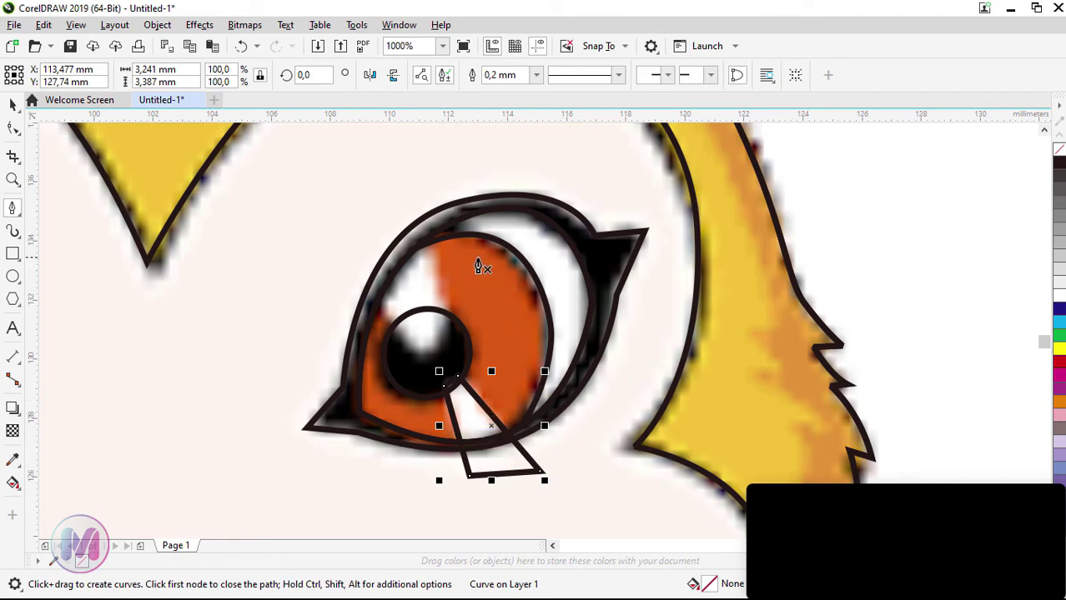
{"action": "left_click", "coordinate": [391, 183]}
{"action": "left_click", "coordinate": [451, 325]}
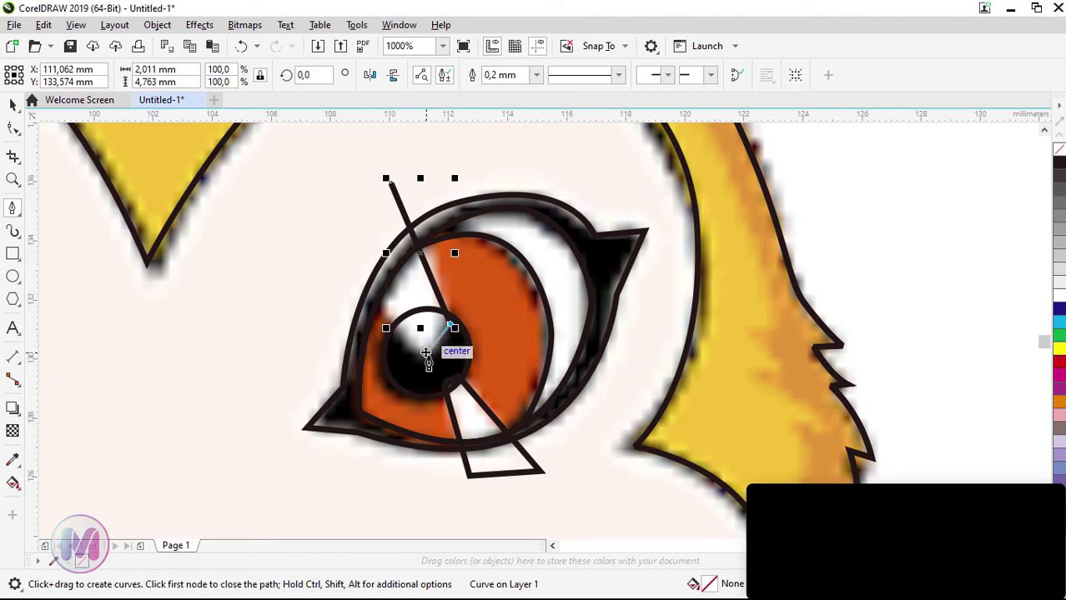
{"action": "left_click", "coordinate": [426, 353]}
{"action": "left_click", "coordinate": [341, 268]}
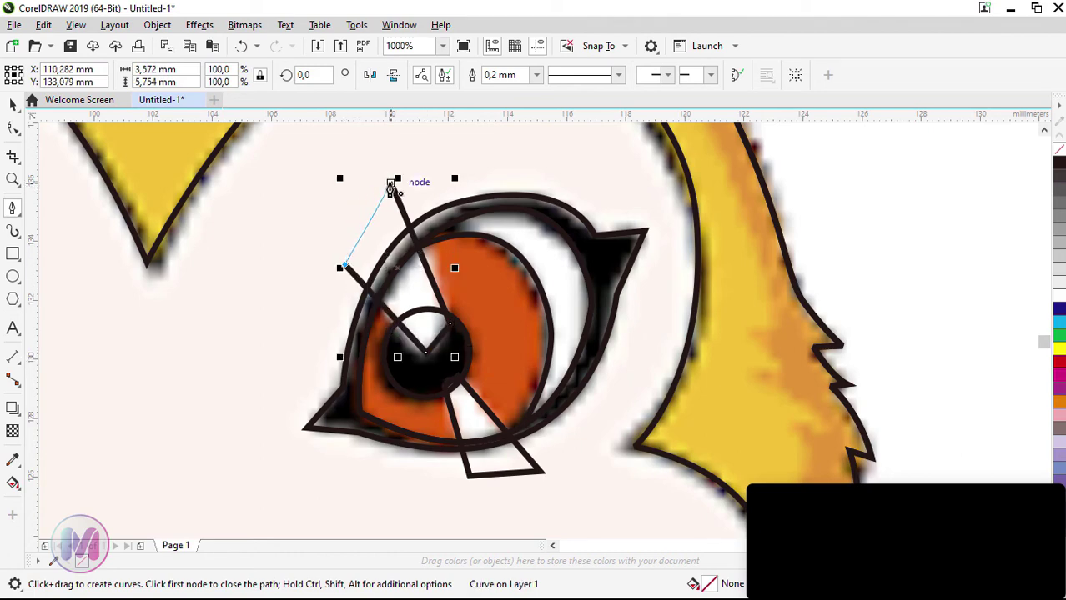
{"action": "left_click", "coordinate": [392, 184]}
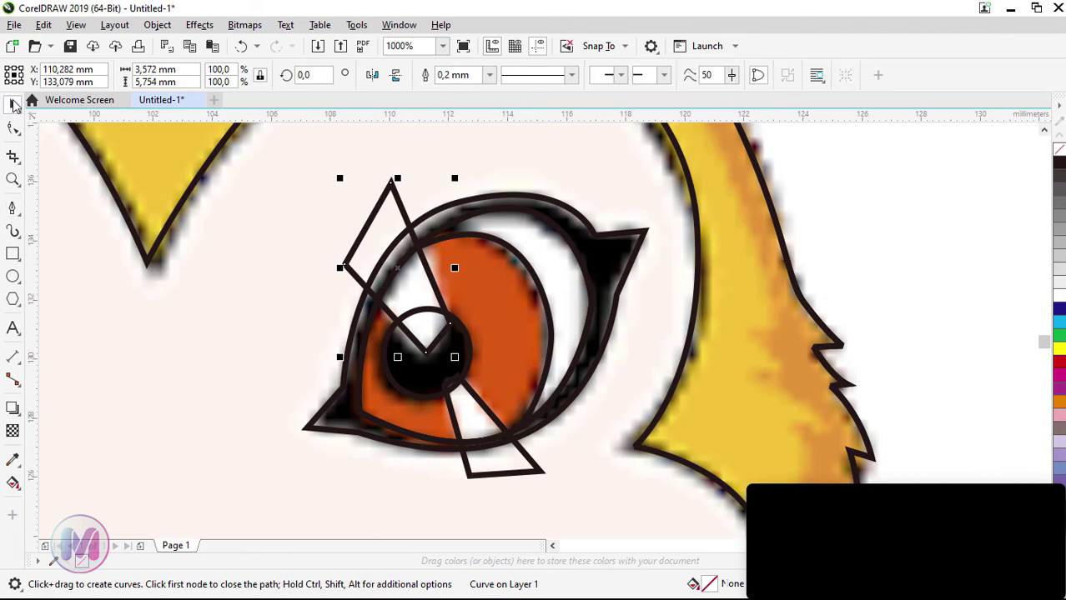
Intersect the iris curve with the lower highlight shape and delete the original highlight shape
{"action": "left_click", "coordinate": [13, 103]}
{"action": "left_click", "coordinate": [521, 265]}
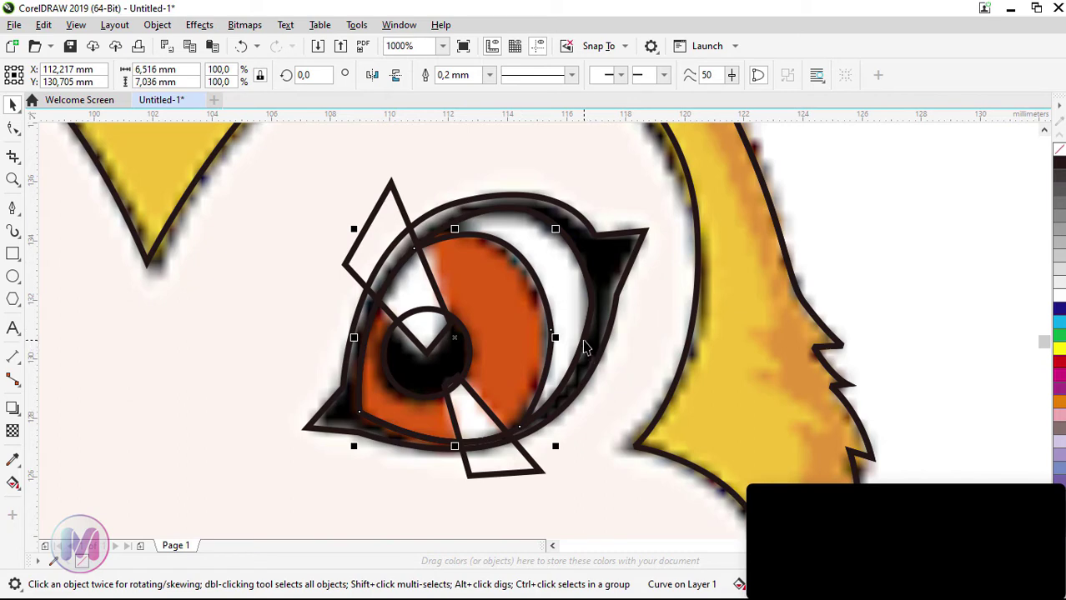
{"action": "left_click", "coordinate": [534, 481], "text": "shift"}
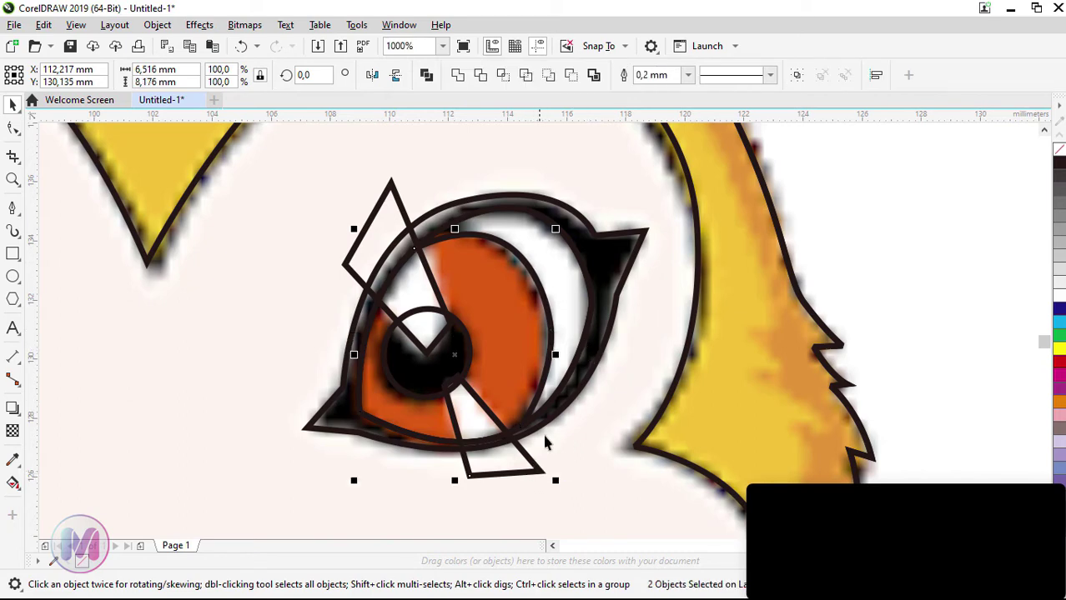
{"action": "left_click", "coordinate": [502, 77]}
{"action": "left_click", "coordinate": [837, 312]}
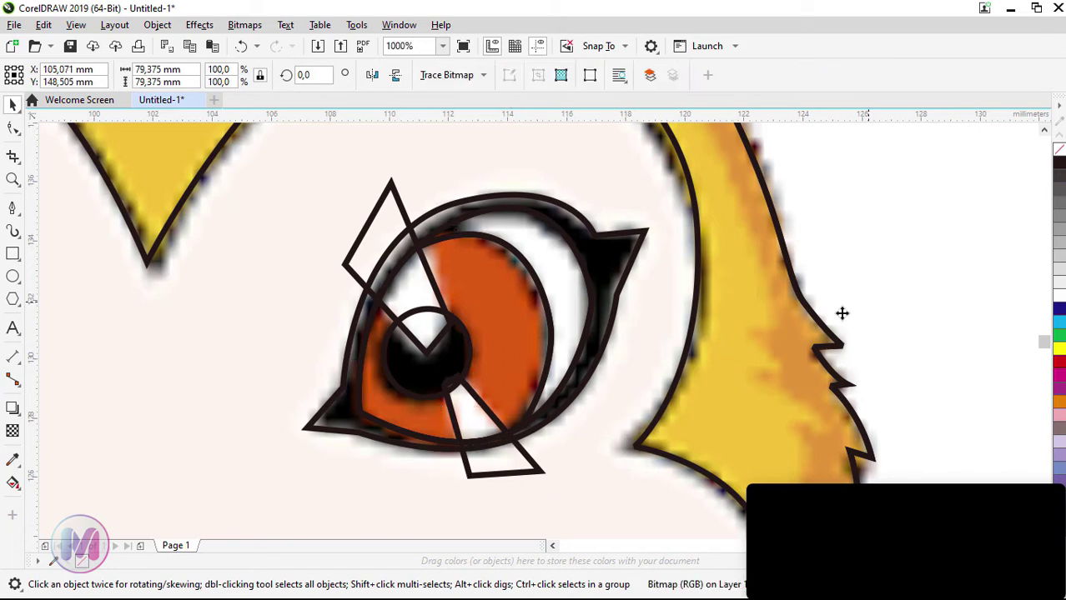
{"action": "left_click", "coordinate": [536, 469]}
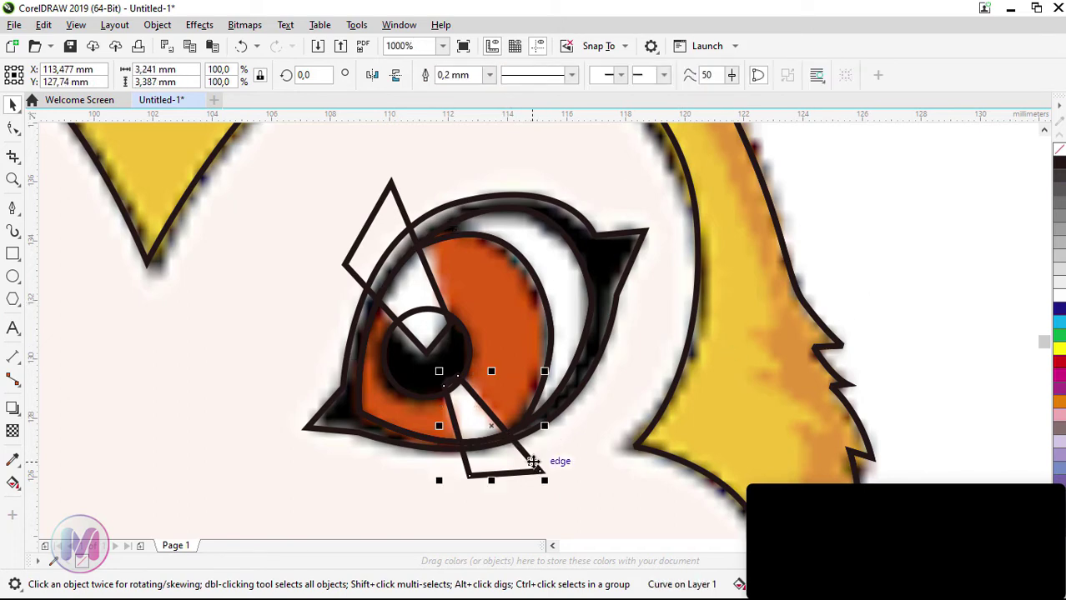
{"action": "key", "text": "Delete"}
Intersect the iris curve with the upper highlight shape and delete the original highlight shape
{"action": "left_click", "coordinate": [550, 354]}
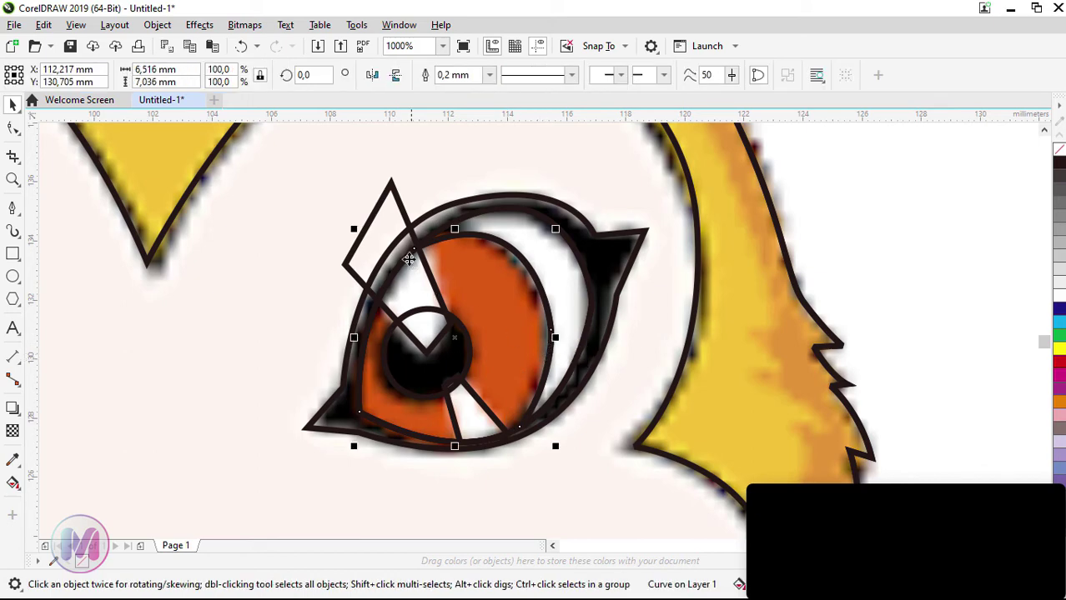
{"action": "left_click", "coordinate": [395, 192], "text": "shift"}
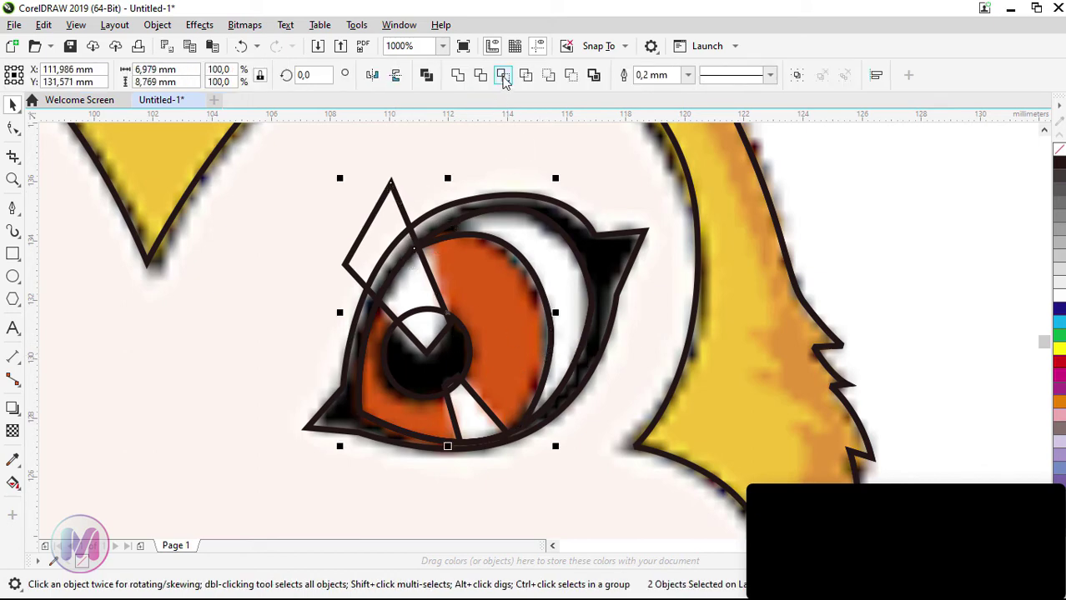
{"action": "left_click", "coordinate": [502, 76]}
{"action": "left_click", "coordinate": [402, 204]}
{"action": "key", "text": "Delete"}
{"action": "scroll", "coordinate": [386, 246], "scroll_direction": "down", "scroll_amount": 1}
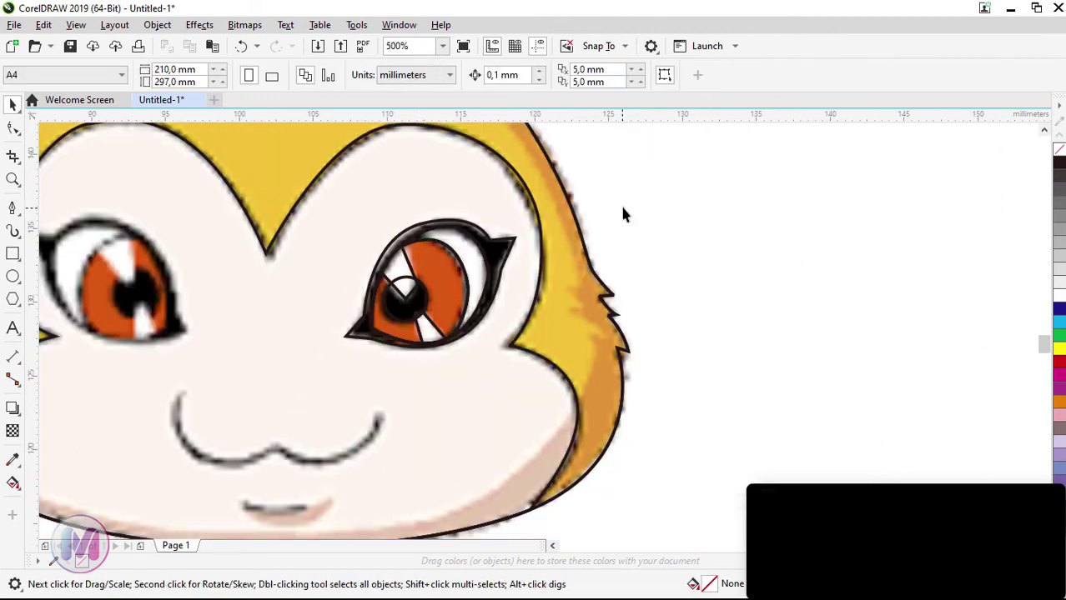
{"action": "scroll", "coordinate": [346, 244], "scroll_direction": "left", "scroll_amount": 3}
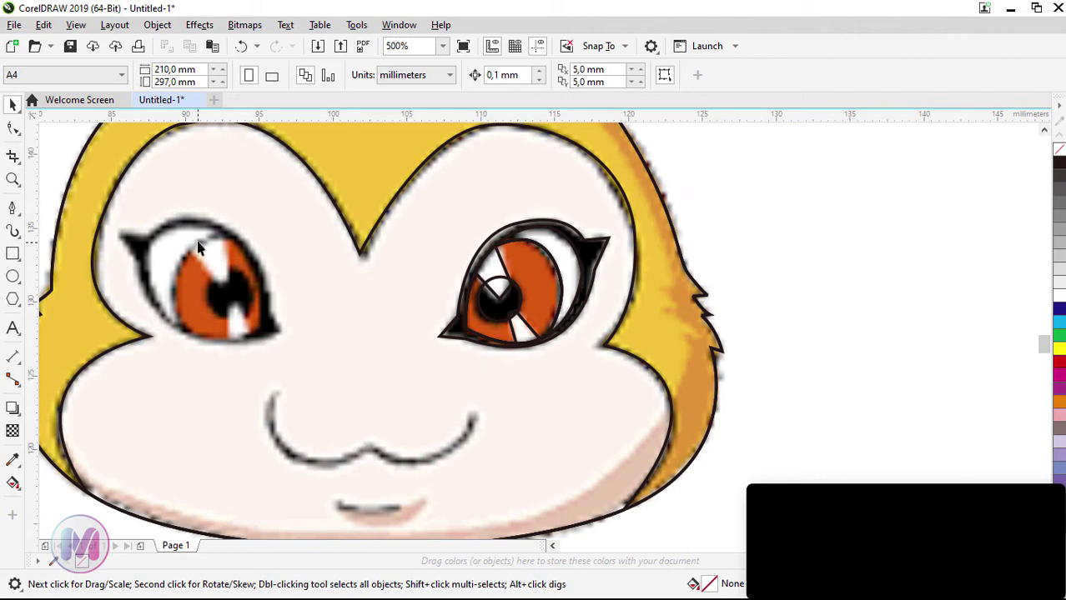
{"action": "left_click_drag", "start_coordinate": [721, 182], "coordinate": [512, 319]}
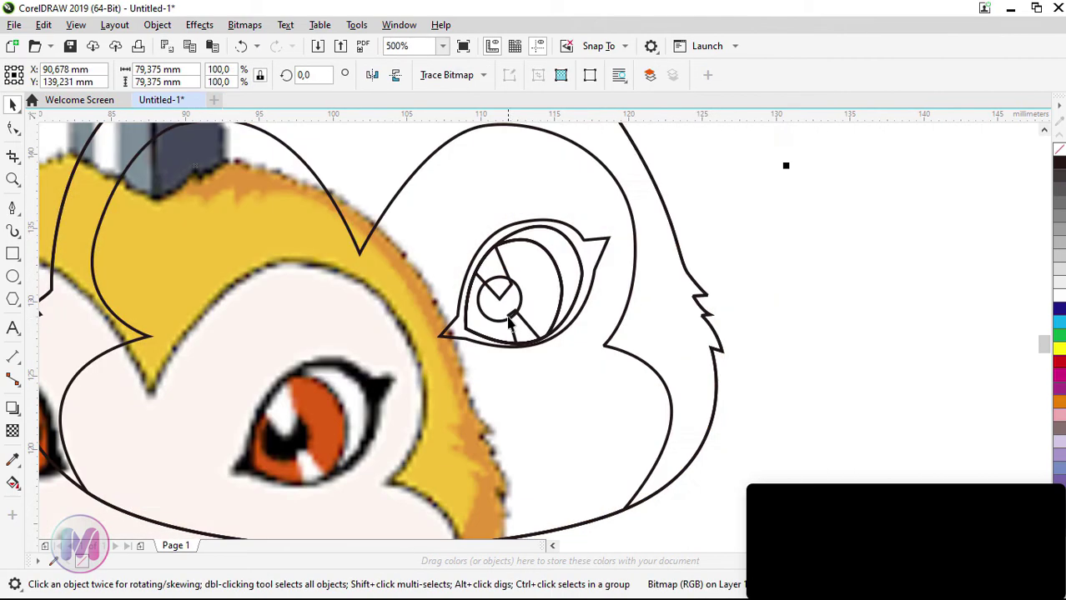
{"action": "key", "text": "ctrl+z"}
Copy all curves of the traced eye, mirror the copy horizontally and place it over the character's other eye
{"action": "scroll", "coordinate": [404, 287], "scroll_direction": "down", "scroll_amount": 1}
{"action": "left_click", "coordinate": [727, 221]}
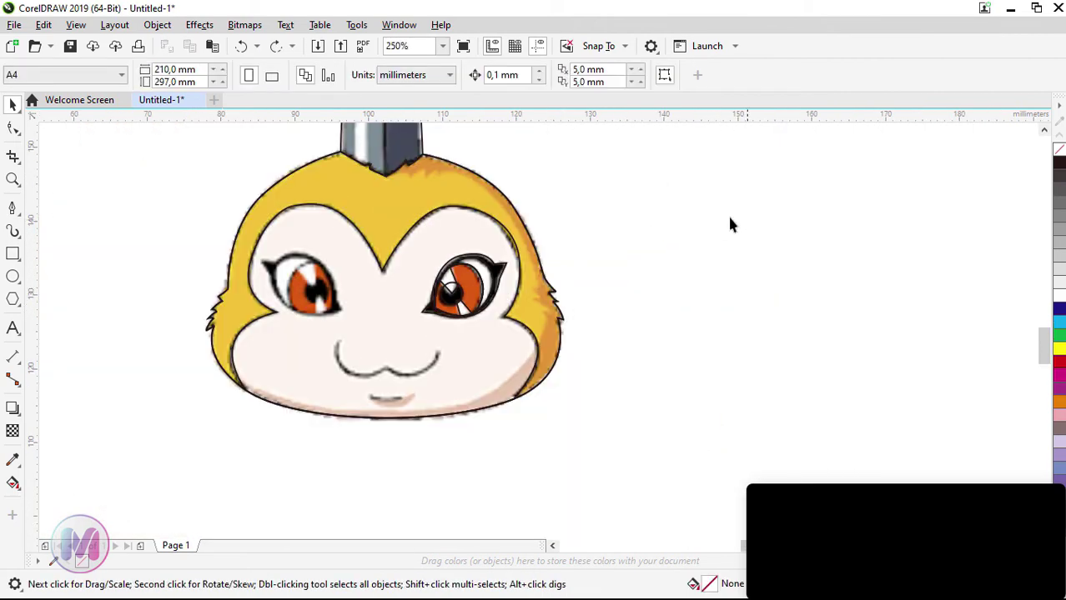
{"action": "left_click_drag", "start_coordinate": [749, 186], "coordinate": [419, 321]}
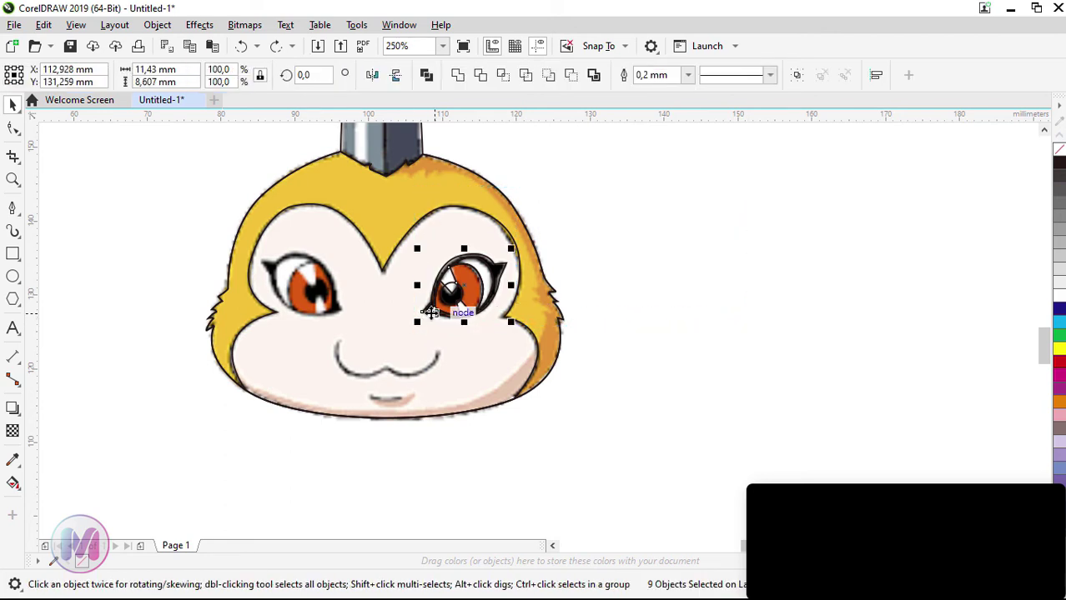
{"action": "scroll", "coordinate": [420, 315], "scroll_direction": "up", "scroll_amount": 1}
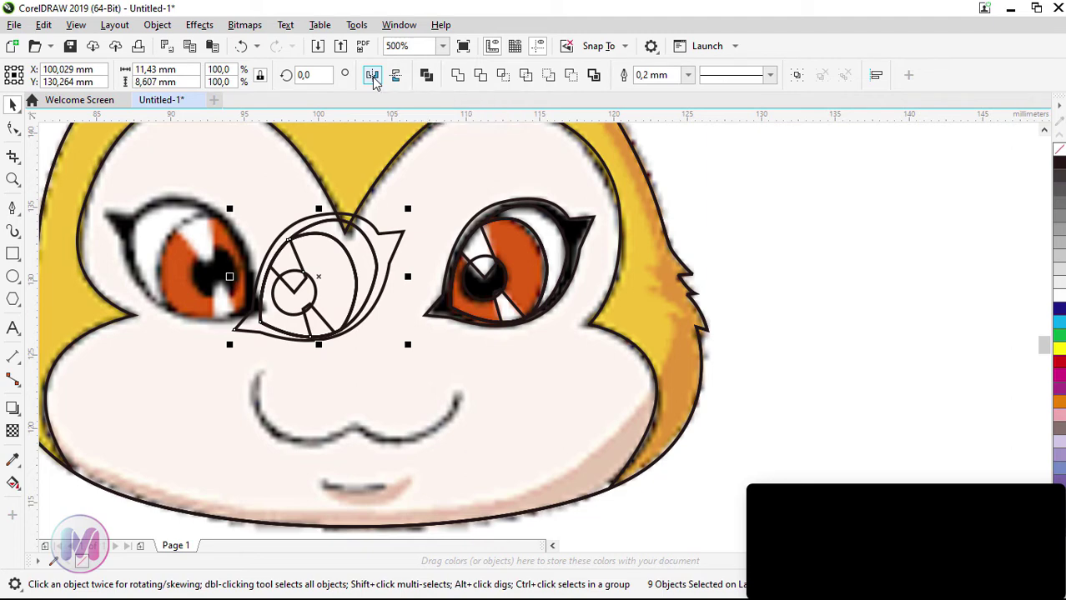
{"action": "left_click", "coordinate": [372, 77]}
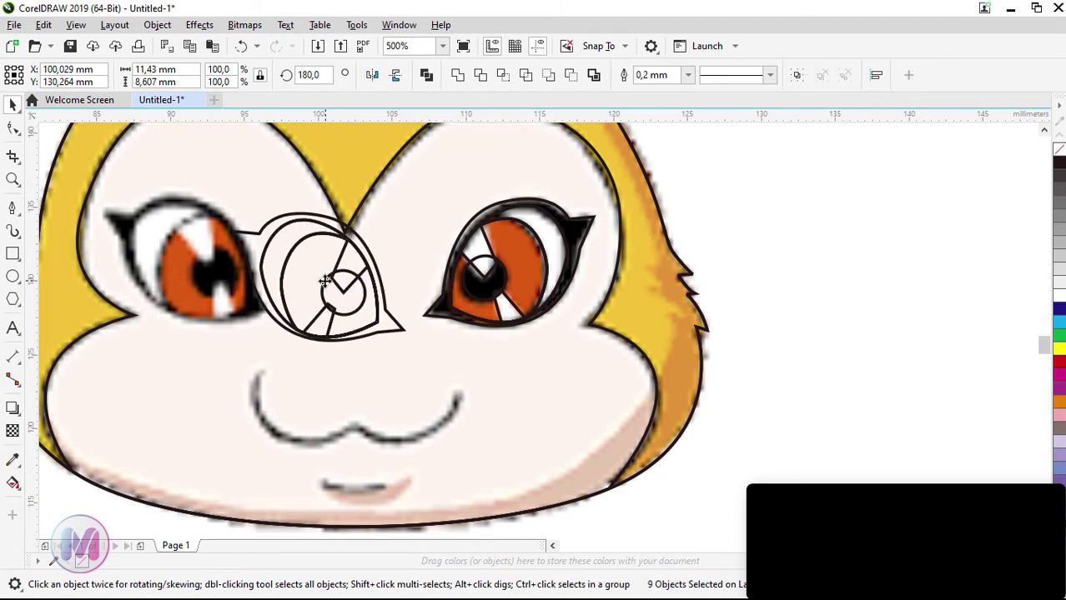
{"action": "left_click_drag", "start_coordinate": [328, 284], "coordinate": [200, 266]}
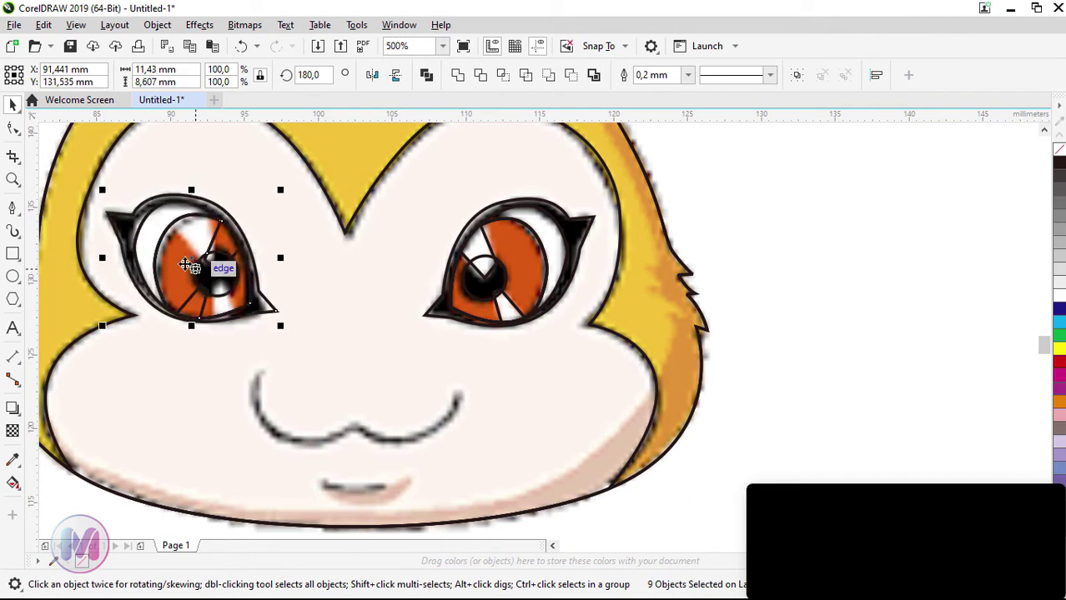
{"action": "left_click", "coordinate": [771, 265]}
Trace the upper mouth line as an open three-node Pen curve with a sharp cusp at its middle
{"action": "left_click", "coordinate": [12, 207]}
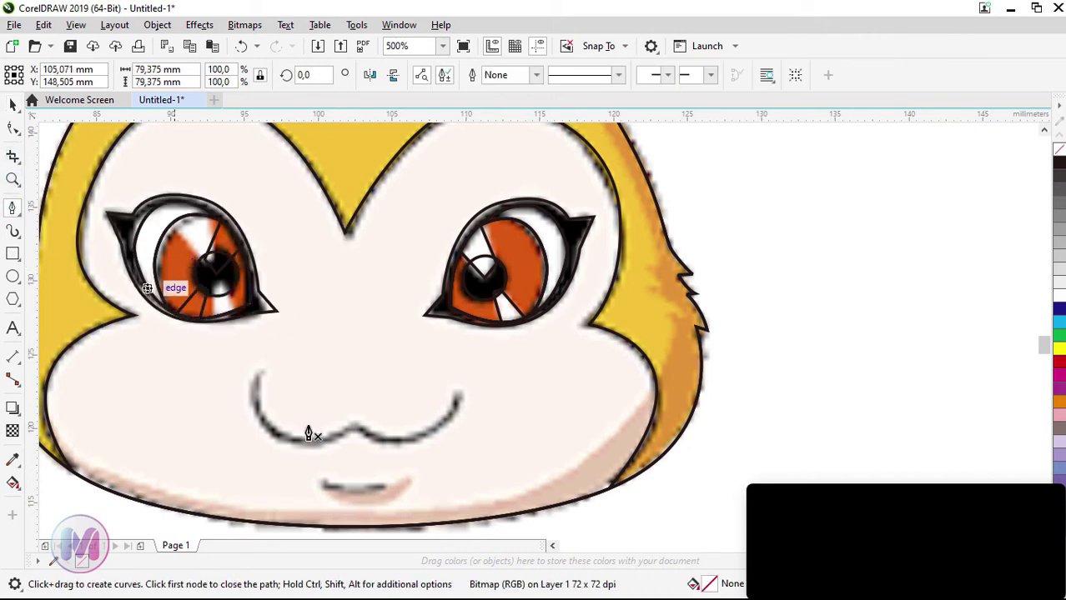
{"action": "left_click", "coordinate": [261, 371]}
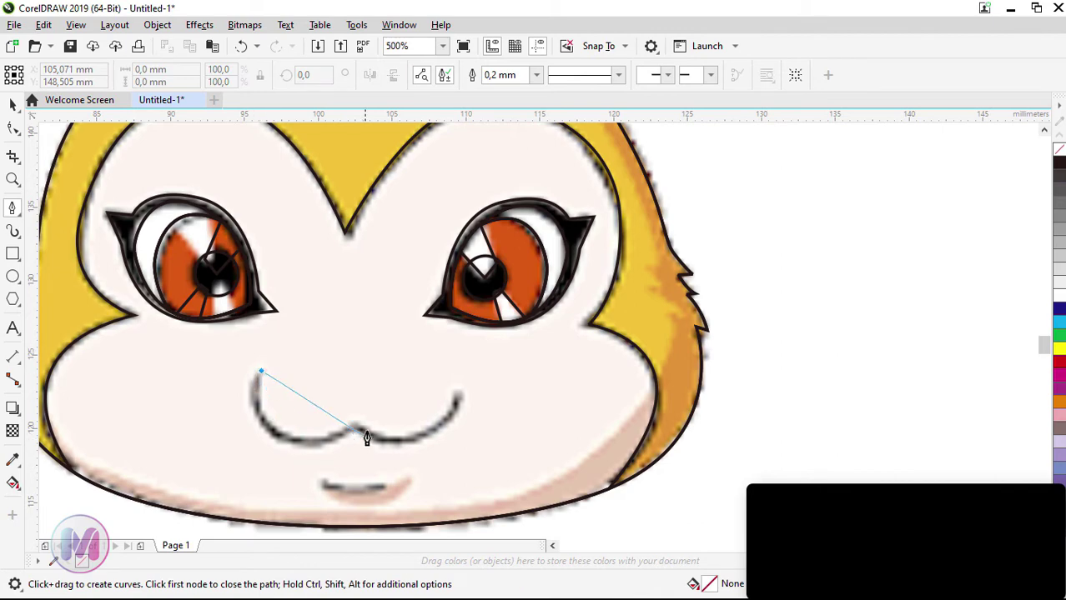
{"action": "left_click_drag", "start_coordinate": [355, 428], "coordinate": [472, 378]}
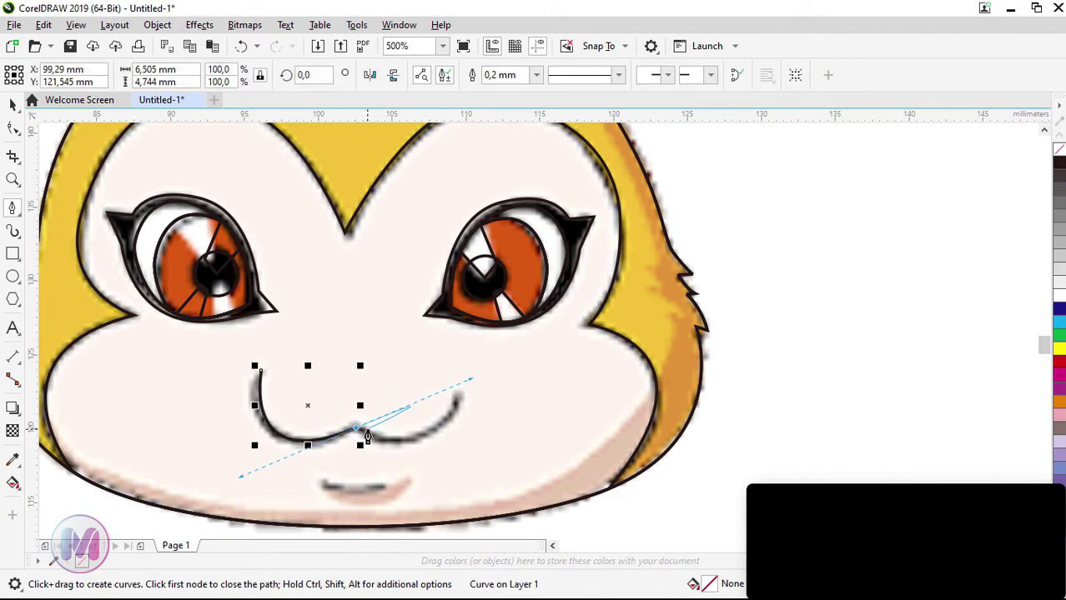
{"action": "left_click", "coordinate": [354, 430]}
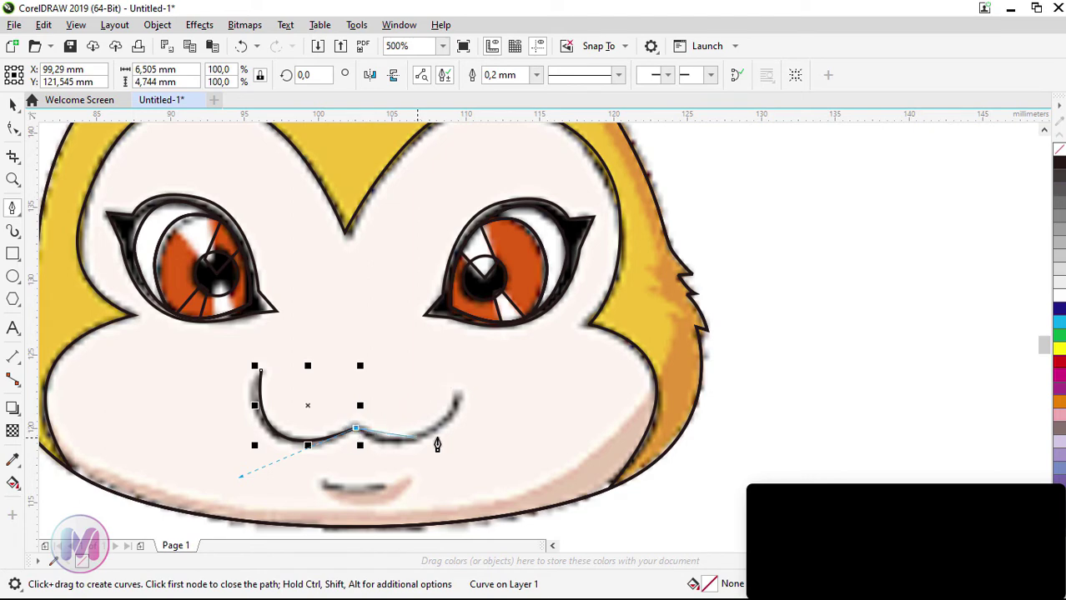
{"action": "left_click_drag", "start_coordinate": [458, 402], "coordinate": [491, 329]}
{"action": "key", "text": "Escape"}
{"action": "left_click", "coordinate": [318, 485]}
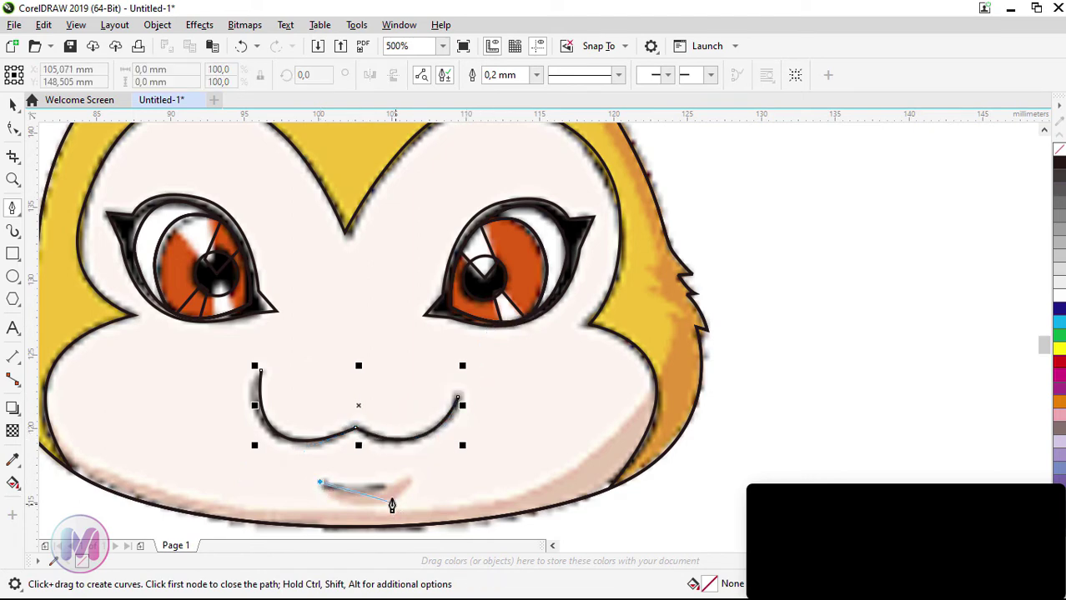
{"action": "left_click_drag", "start_coordinate": [380, 487], "coordinate": [408, 485]}
{"action": "key", "text": "Escape"}
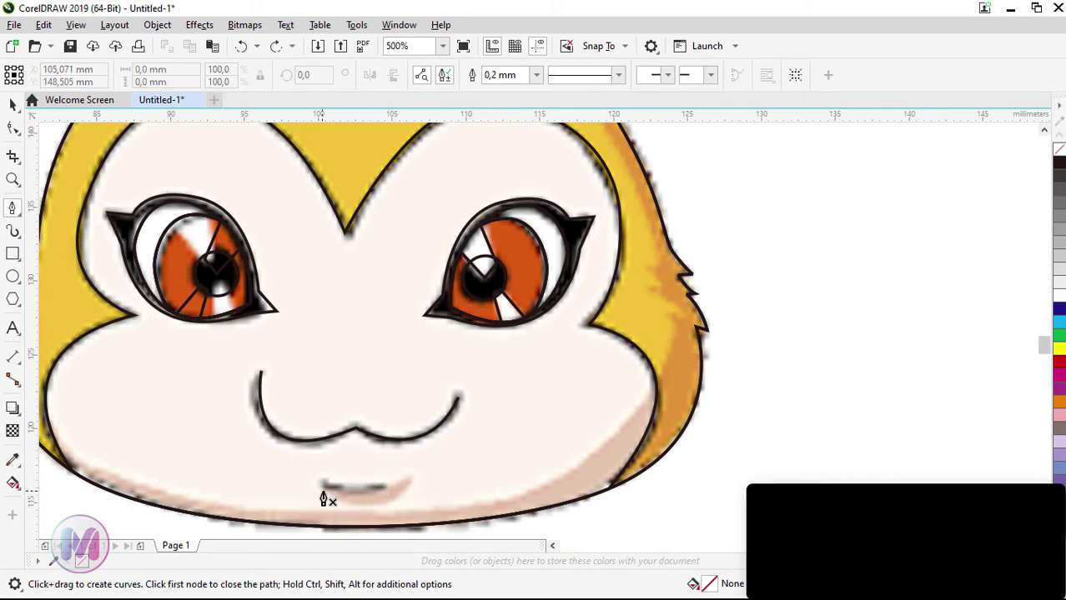
Trace the short lower lip line as an open two-node curve about 4.3 mm wide and 0.4 mm high
{"action": "left_click", "coordinate": [321, 484]}
{"action": "left_click_drag", "start_coordinate": [384, 487], "coordinate": [420, 483]}
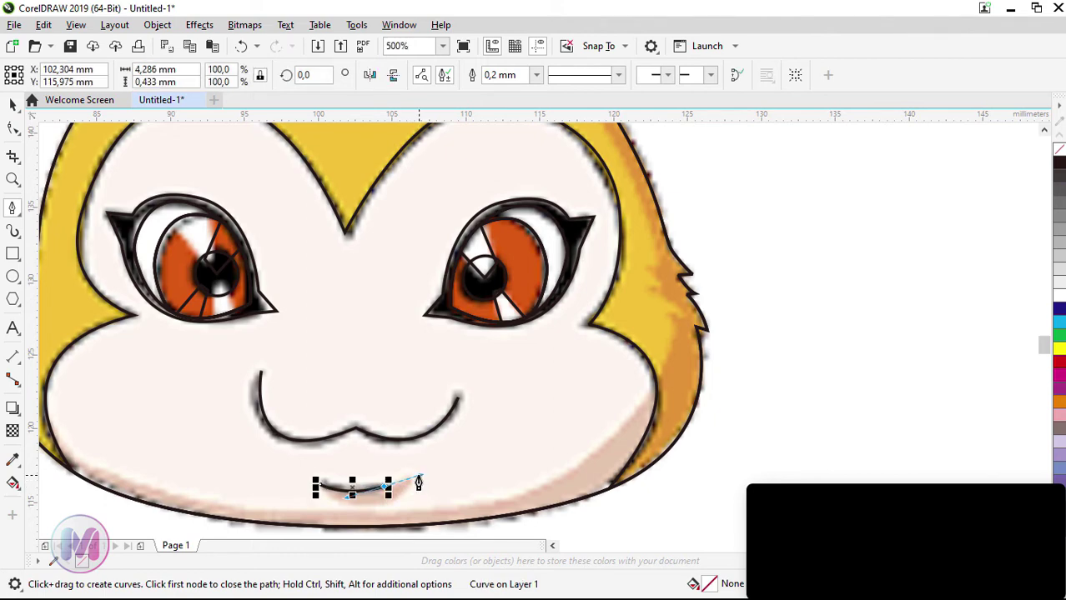
{"action": "key", "text": "Escape"}
Delete the reference bitmap to check the traced outlines on their own, and undo the deletion
{"action": "scroll", "coordinate": [281, 462], "scroll_direction": "down", "scroll_amount": 1}
{"action": "key", "text": "space"}
{"action": "left_click", "coordinate": [497, 243]}
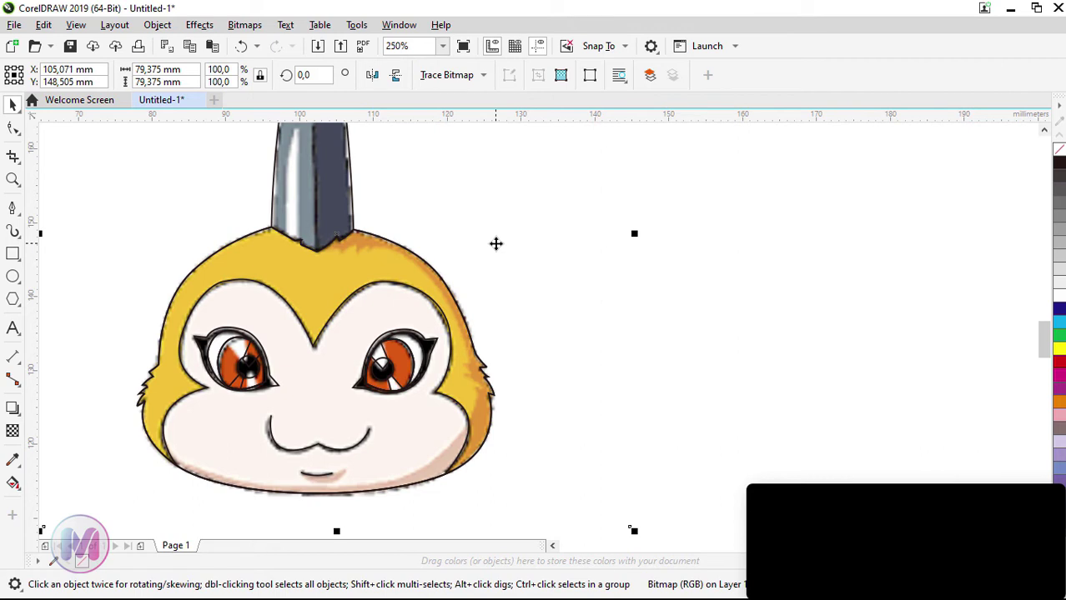
{"action": "key", "text": "Delete"}
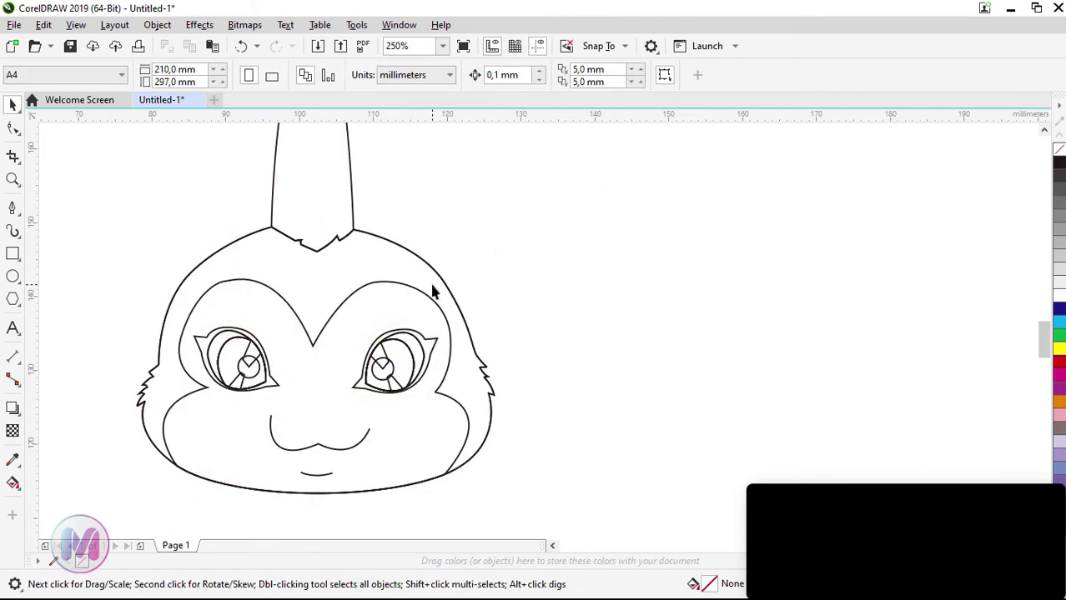
{"action": "key", "text": "ctrl+z"}
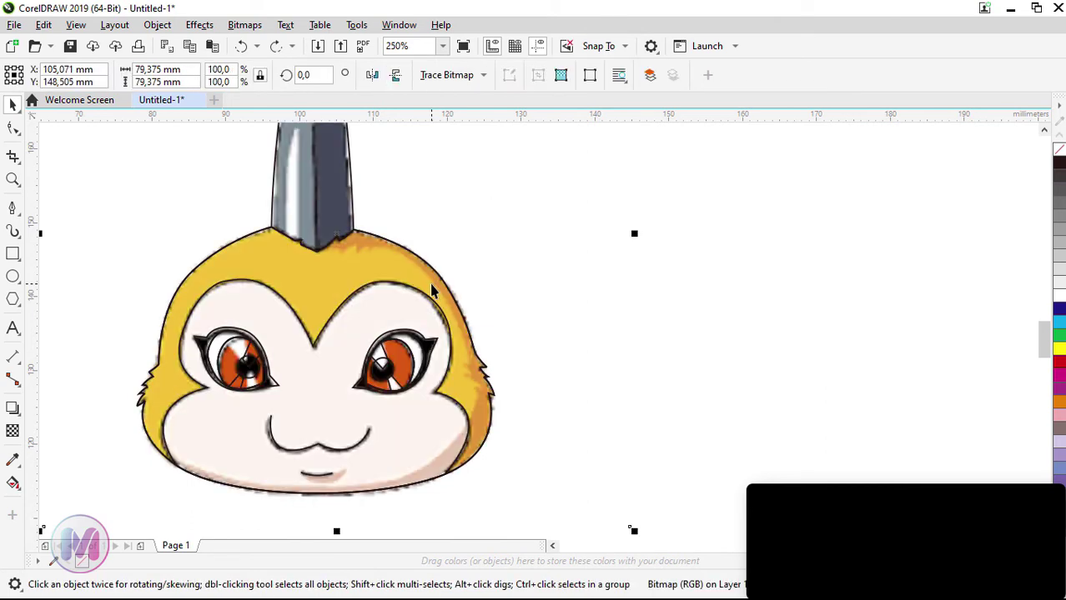
Examine the horn, its base and the orange shading along the head in the reference image
{"action": "scroll", "coordinate": [307, 306], "scroll_direction": "down", "scroll_amount": 1}
{"action": "scroll", "coordinate": [345, 234], "scroll_direction": "up", "scroll_amount": 1}
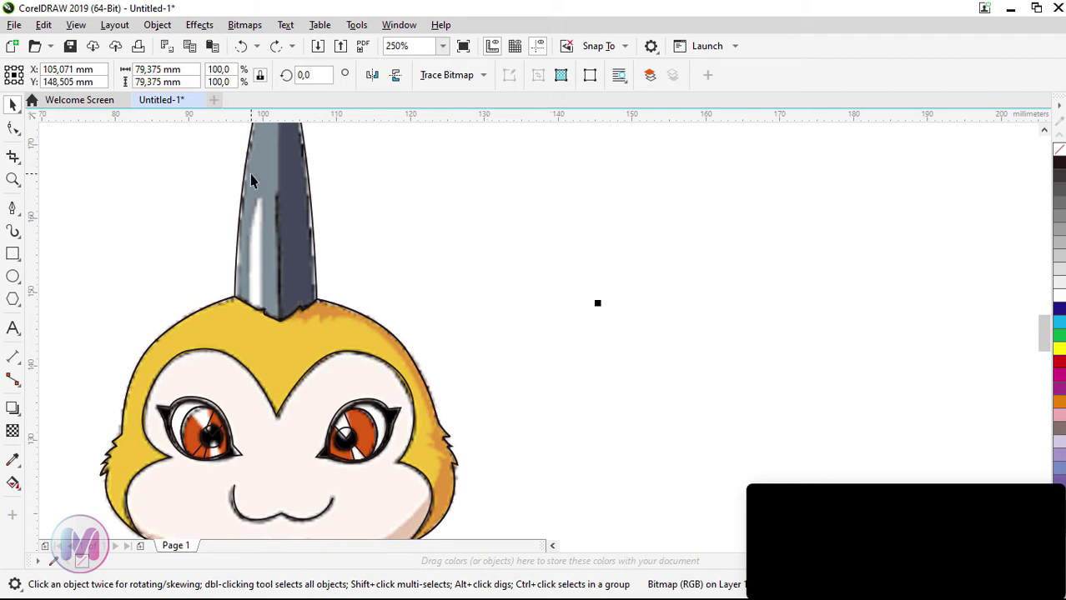
{"action": "scroll", "coordinate": [248, 239], "scroll_direction": "up", "scroll_amount": 1}
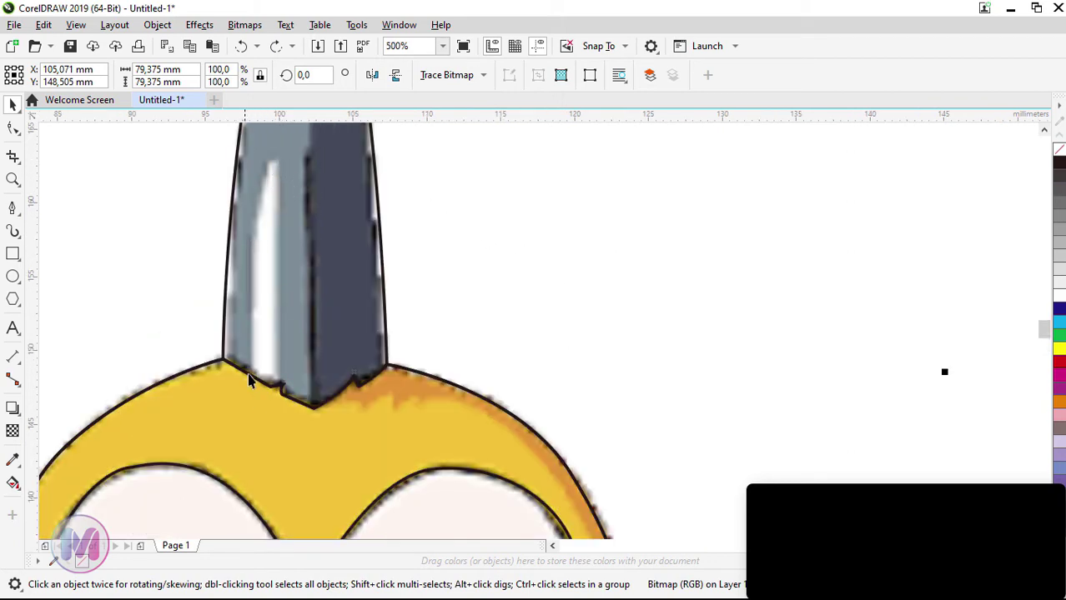
{"action": "scroll", "coordinate": [277, 386], "scroll_direction": "down", "scroll_amount": 1}
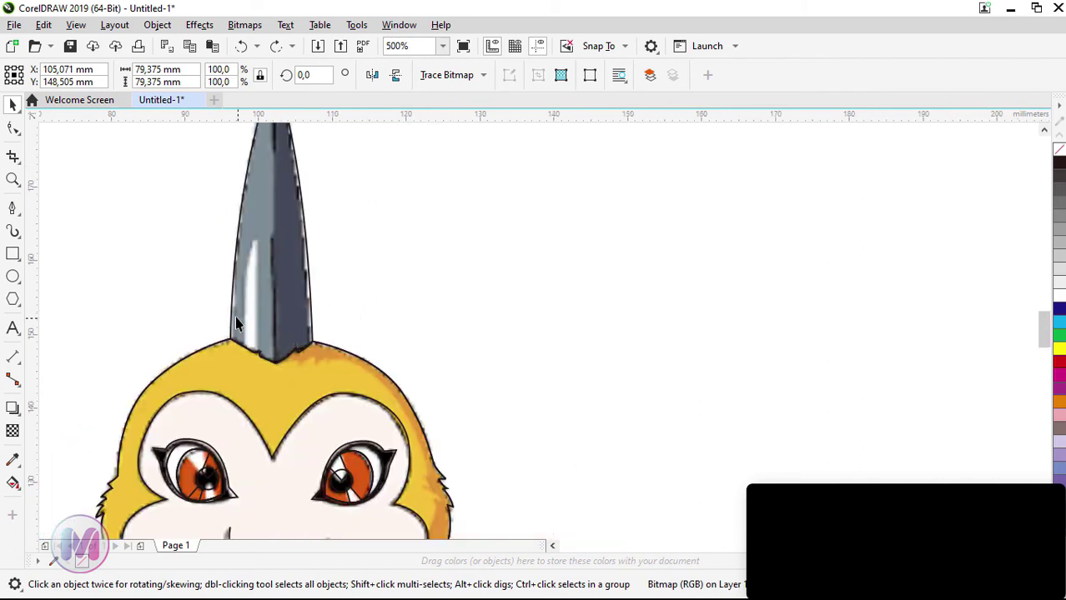
{"action": "scroll", "coordinate": [330, 404], "scroll_direction": "down", "scroll_amount": 1}
{"action": "scroll", "coordinate": [331, 408], "scroll_direction": "up", "scroll_amount": 1}
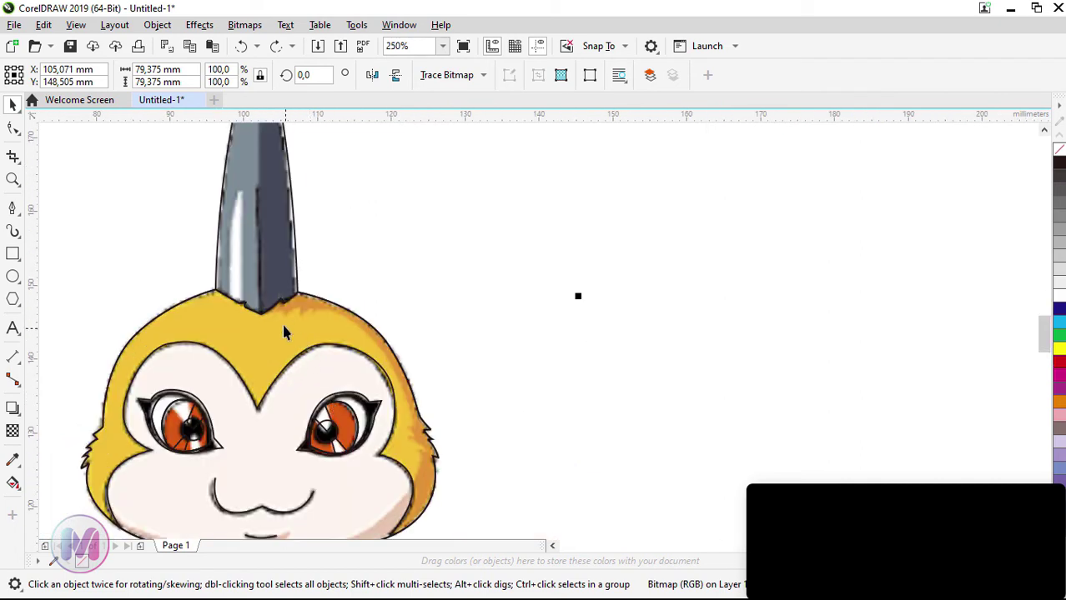
{"action": "scroll", "coordinate": [320, 317], "scroll_direction": "down", "scroll_amount": 1}
{"action": "scroll", "coordinate": [323, 340], "scroll_direction": "up", "scroll_amount": 1}
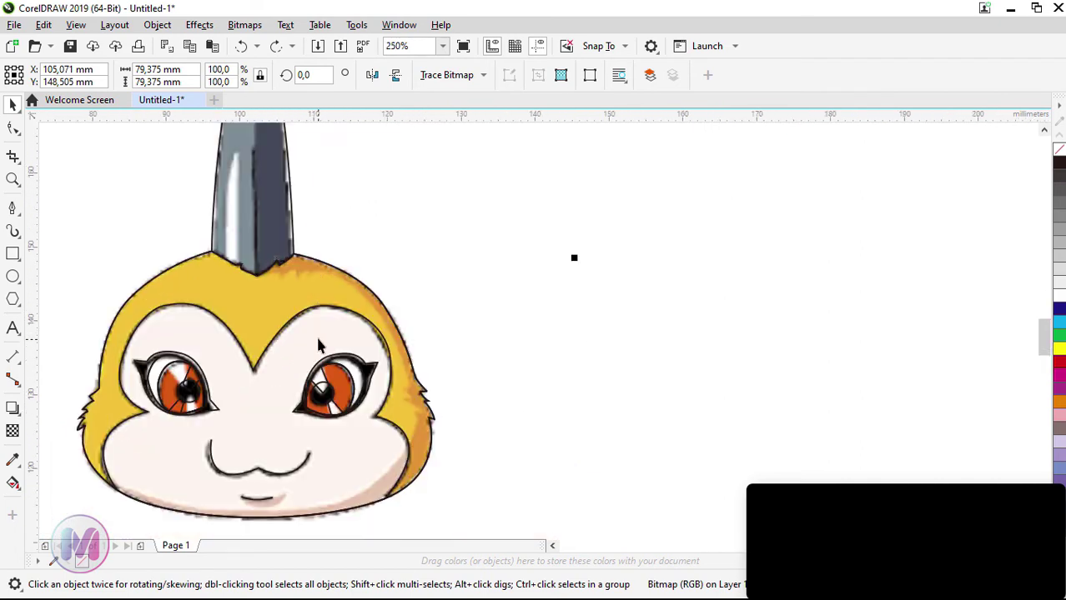
{"action": "scroll", "coordinate": [317, 346], "scroll_direction": "up", "scroll_amount": 1}
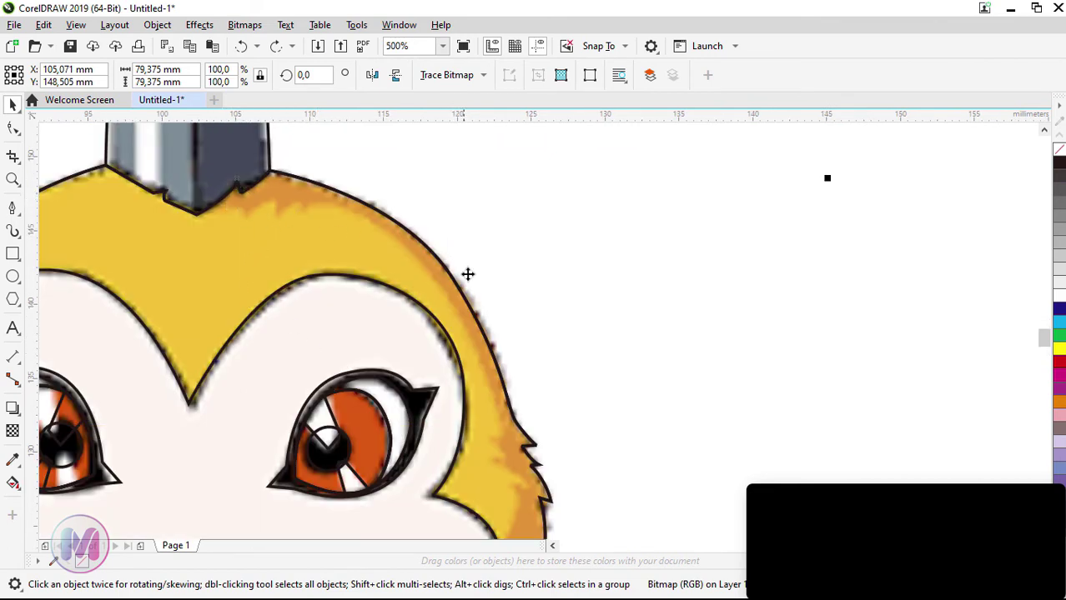
Start the head's shading outline inside the horn base and trace its zigzag fur tufts across the forehead, about 7.1 mm wide
{"action": "left_click", "coordinate": [13, 207]}
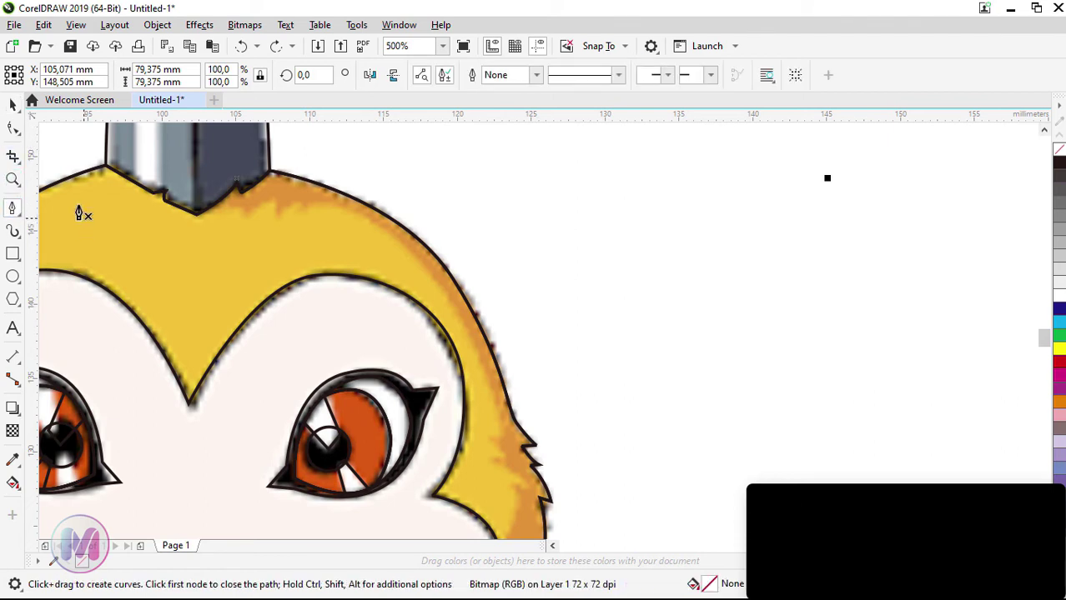
{"action": "left_click", "coordinate": [212, 173]}
{"action": "left_click", "coordinate": [218, 201]}
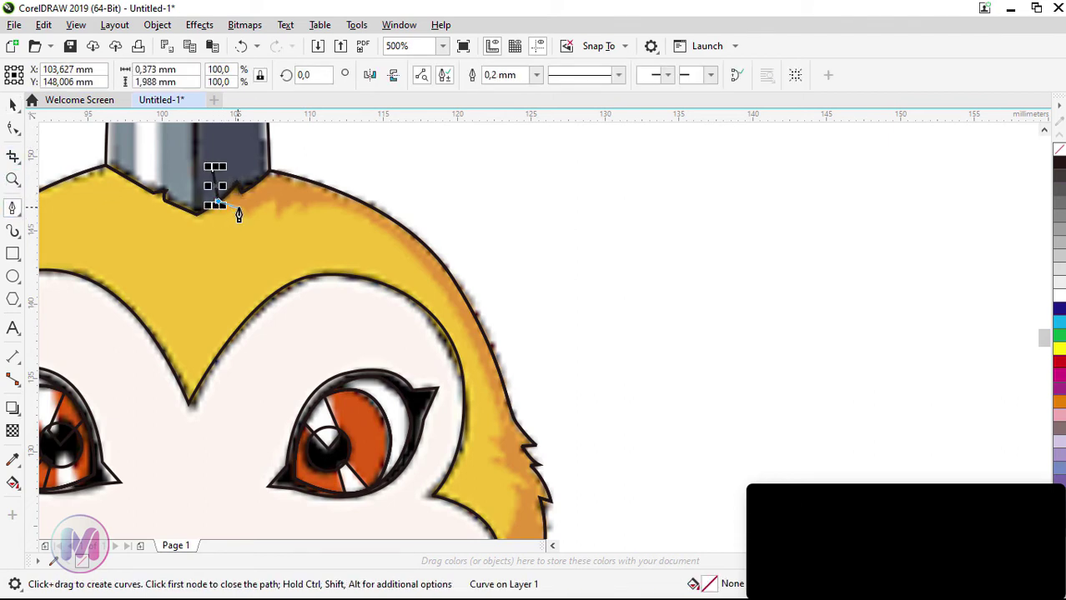
{"action": "left_click", "coordinate": [241, 207]}
{"action": "left_click_drag", "start_coordinate": [242, 218], "coordinate": [236, 226]}
{"action": "scroll", "coordinate": [245, 218], "scroll_direction": "up", "scroll_amount": 2}
{"action": "left_click", "coordinate": [252, 226], "text": "alt"}
{"action": "scroll", "coordinate": [252, 227], "scroll_direction": "down", "scroll_amount": 1}
{"action": "left_click_drag", "start_coordinate": [314, 186], "coordinate": [341, 180]}
{"action": "left_click", "coordinate": [314, 186], "text": "alt"}
{"action": "left_click", "coordinate": [316, 228]}
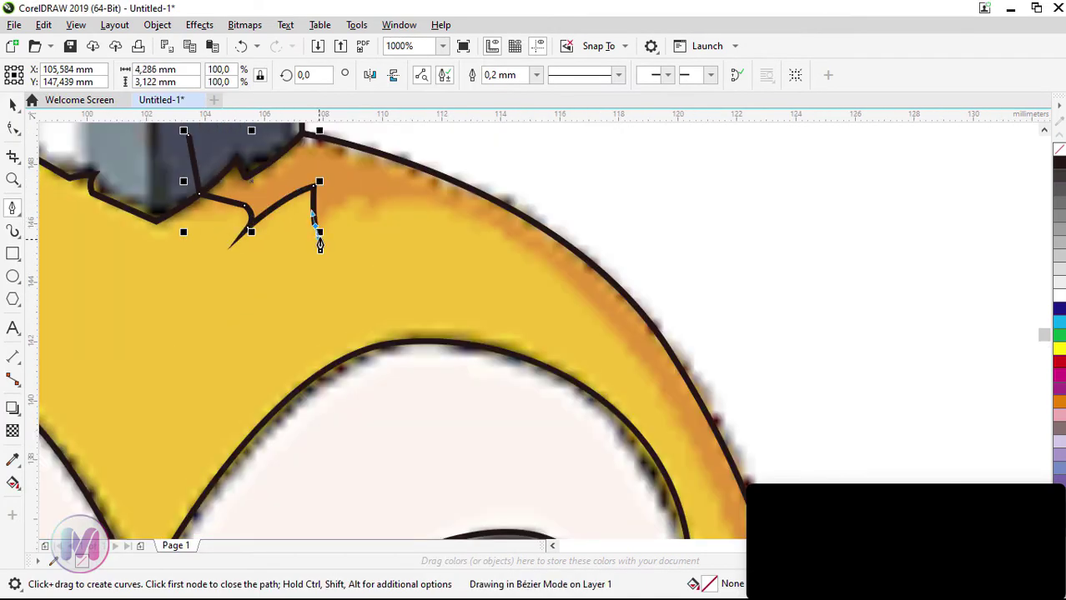
{"action": "left_click", "coordinate": [363, 190]}
{"action": "left_click", "coordinate": [370, 227]}
{"action": "left_click", "coordinate": [397, 191]}
Continue the shading outline as a long curve down the orange side of the head and add zigzag fur tufts beside the cheek
{"action": "scroll", "coordinate": [388, 200], "scroll_direction": "down", "scroll_amount": 2}
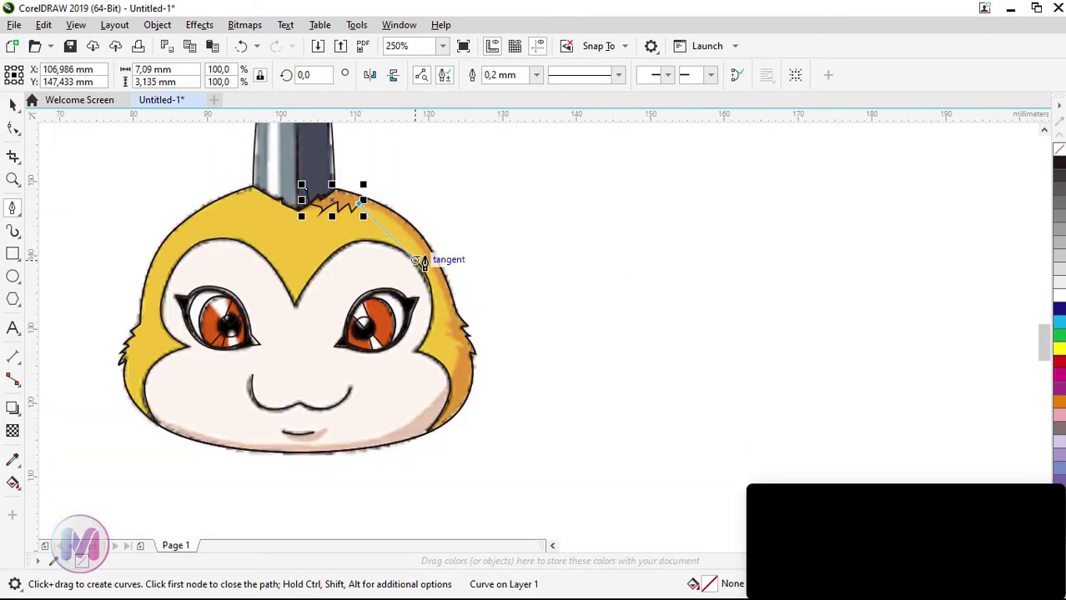
{"action": "scroll", "coordinate": [451, 315], "scroll_direction": "up", "scroll_amount": 1}
{"action": "left_click_drag", "start_coordinate": [455, 319], "coordinate": [493, 507]}
{"action": "scroll", "coordinate": [454, 412], "scroll_direction": "down", "scroll_amount": 1}
{"action": "scroll", "coordinate": [447, 413], "scroll_direction": "up", "scroll_amount": 2}
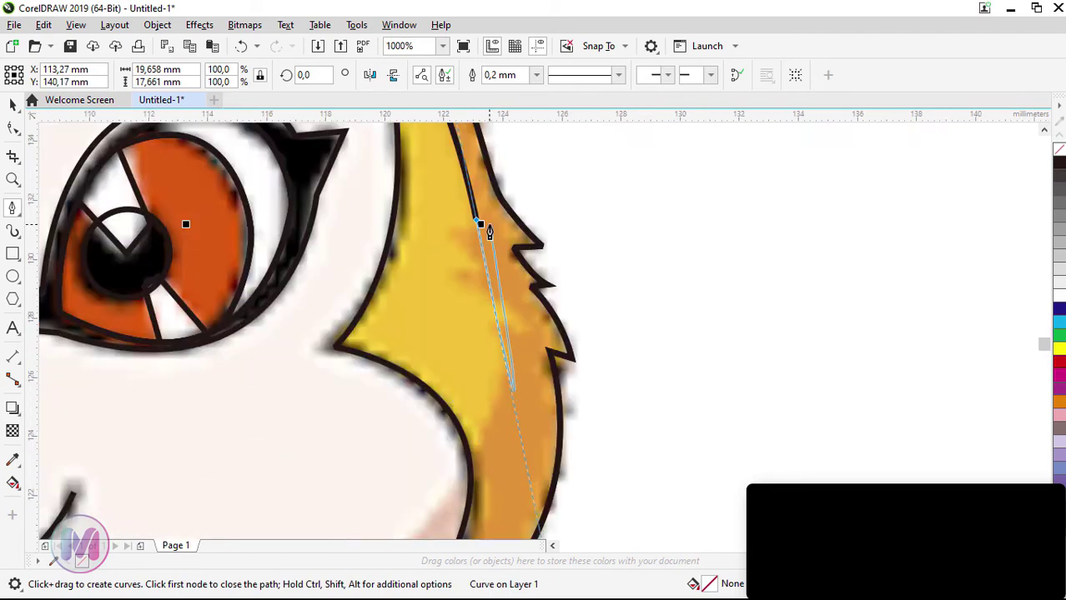
{"action": "left_click", "coordinate": [476, 220], "text": "alt"}
{"action": "left_click", "coordinate": [447, 221]}
{"action": "left_click_drag", "start_coordinate": [480, 261], "coordinate": [493, 281]}
{"action": "left_click", "coordinate": [480, 260], "text": "alt"}
{"action": "left_click", "coordinate": [448, 272]}
{"action": "left_click", "coordinate": [520, 324]}
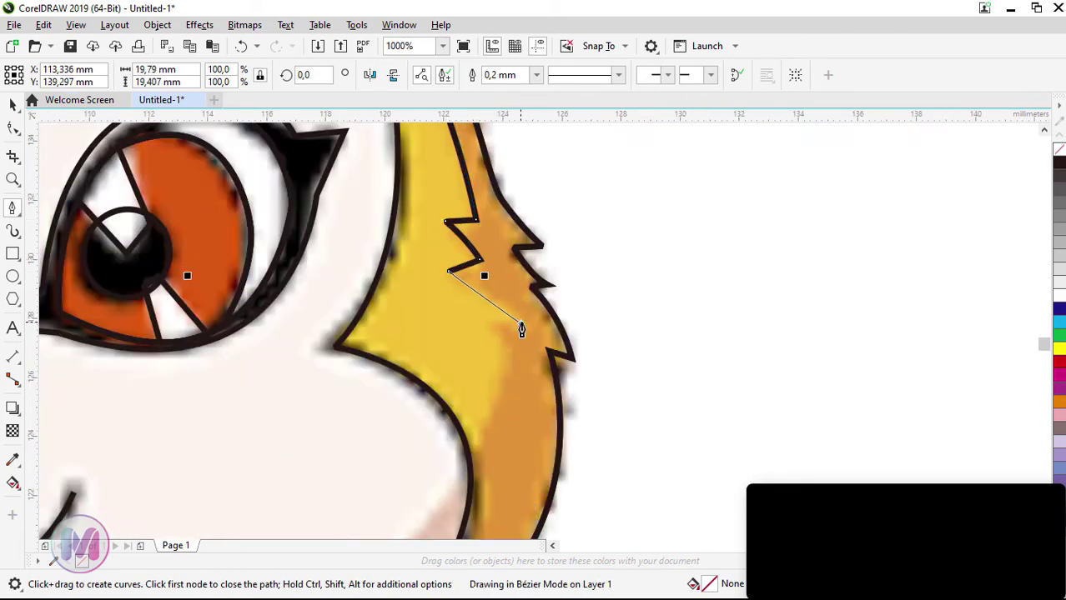
{"action": "left_click", "coordinate": [491, 326]}
Continue the shading outline along the chin past the far cheek and close it around outside the head, about 68 mm wide and 49 mm high
{"action": "scroll", "coordinate": [491, 326], "scroll_direction": "down", "scroll_amount": 2}
{"action": "left_click_drag", "start_coordinate": [416, 416], "coordinate": [334, 455]}
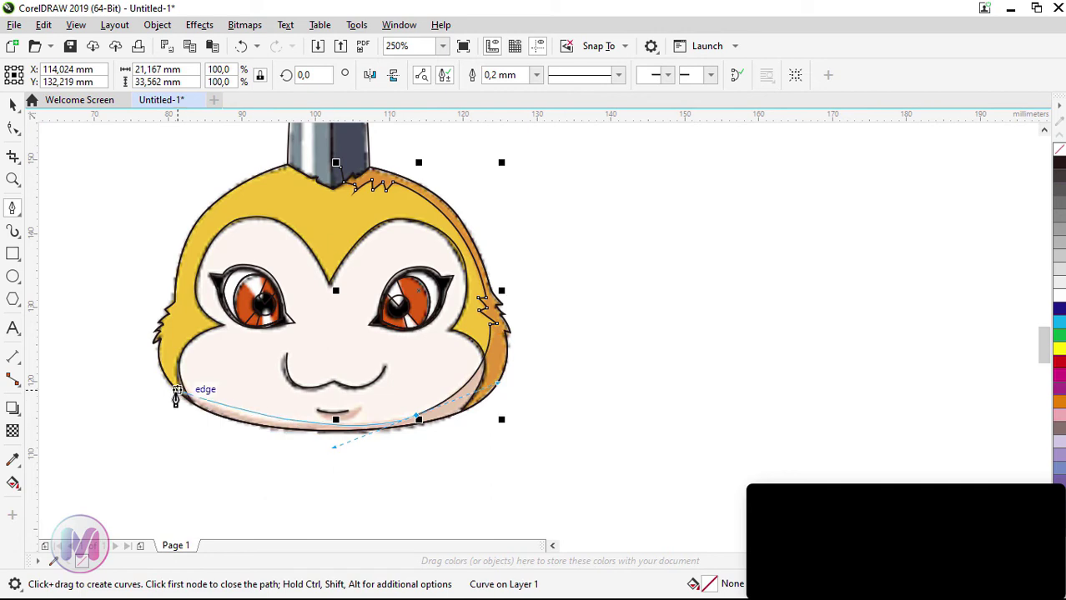
{"action": "left_click_drag", "start_coordinate": [154, 390], "coordinate": [109, 381]}
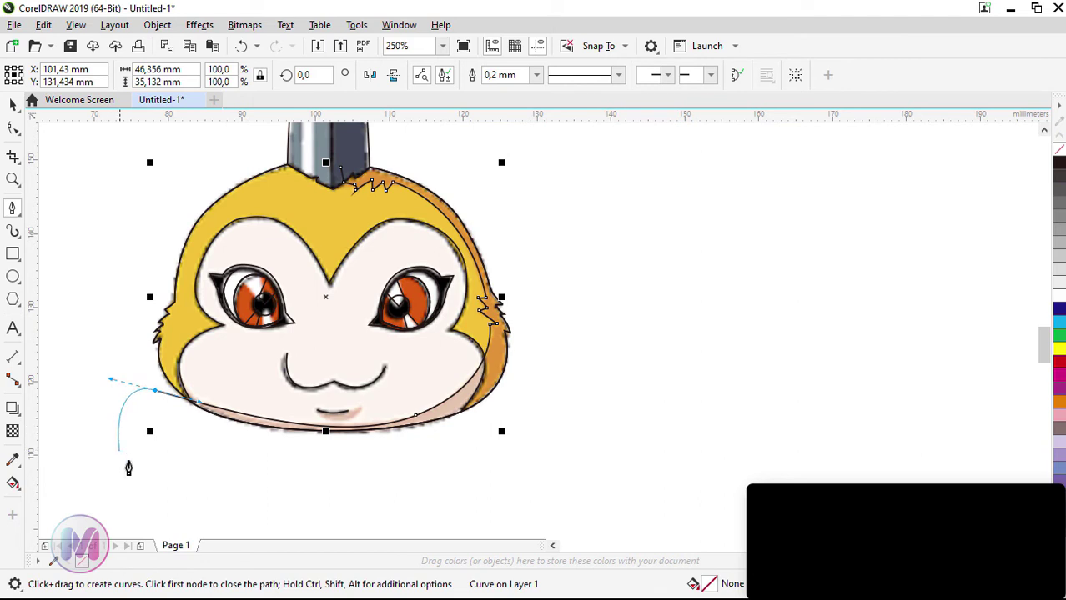
{"action": "left_click_drag", "start_coordinate": [134, 465], "coordinate": [134, 464]}
{"action": "left_click", "coordinate": [393, 501]}
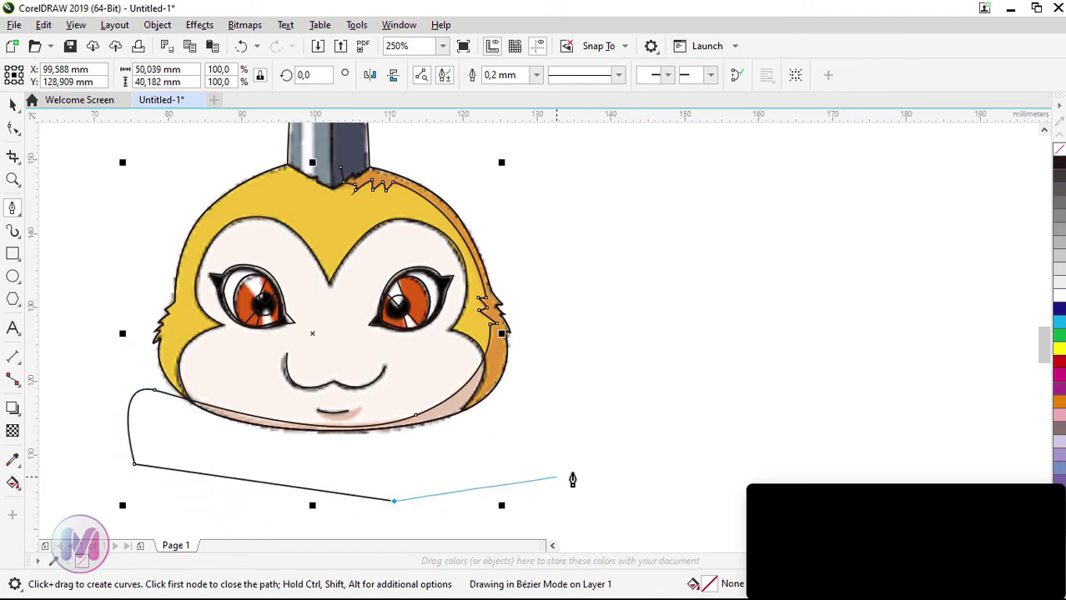
{"action": "left_click", "coordinate": [632, 398]}
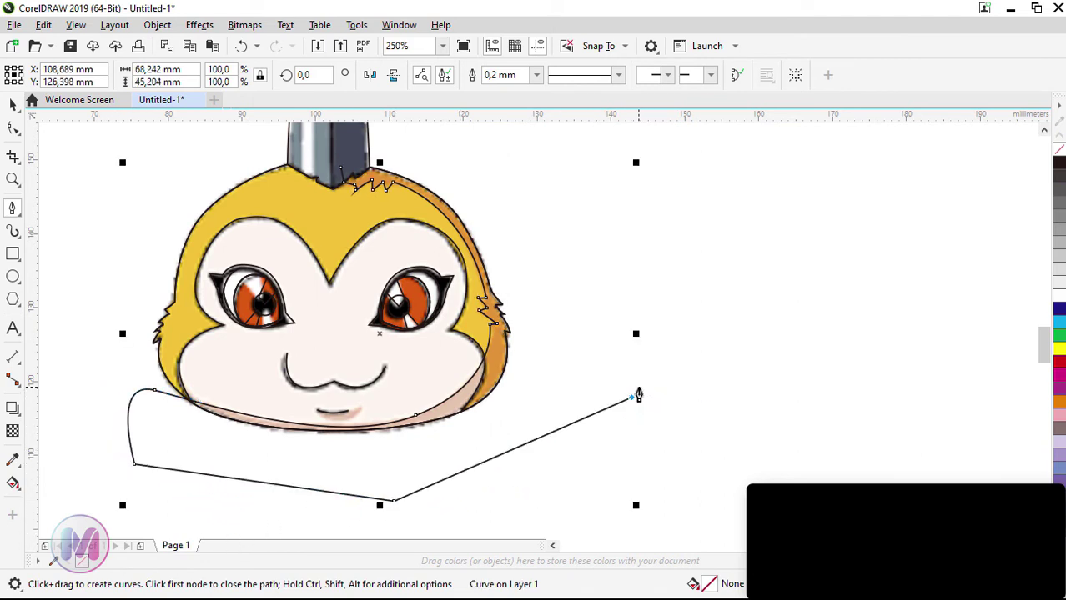
{"action": "left_click", "coordinate": [625, 228]}
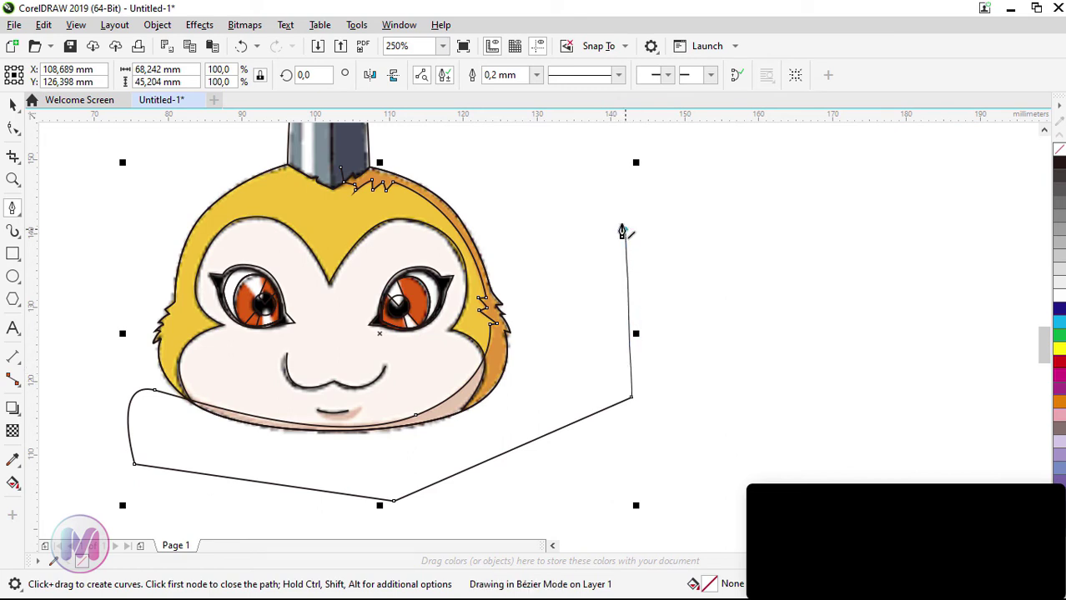
{"action": "left_click", "coordinate": [458, 139]}
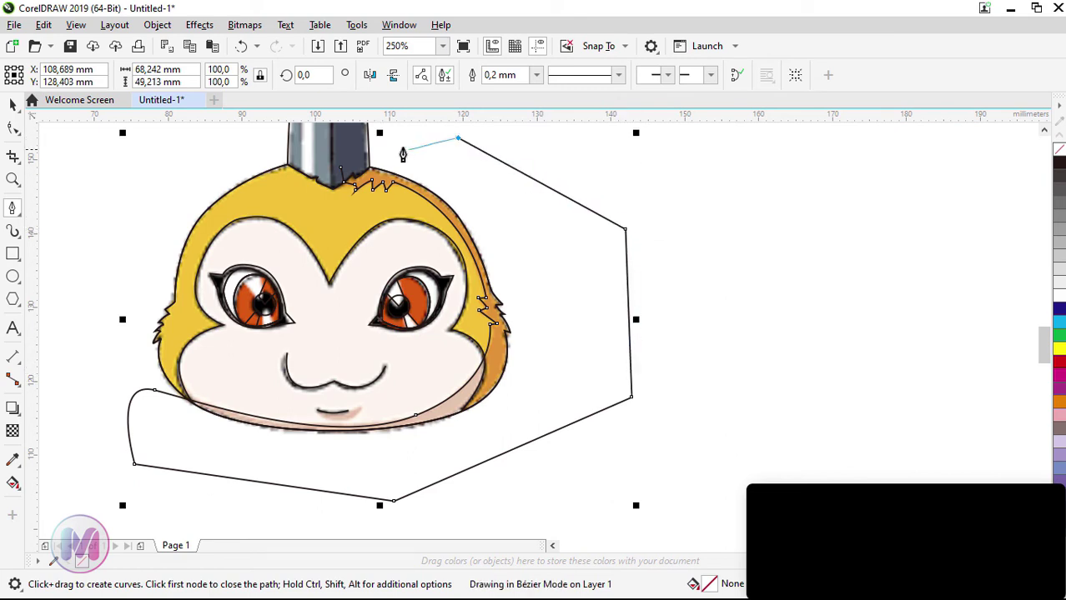
{"action": "left_click", "coordinate": [355, 137]}
{"action": "left_click", "coordinate": [340, 171]}
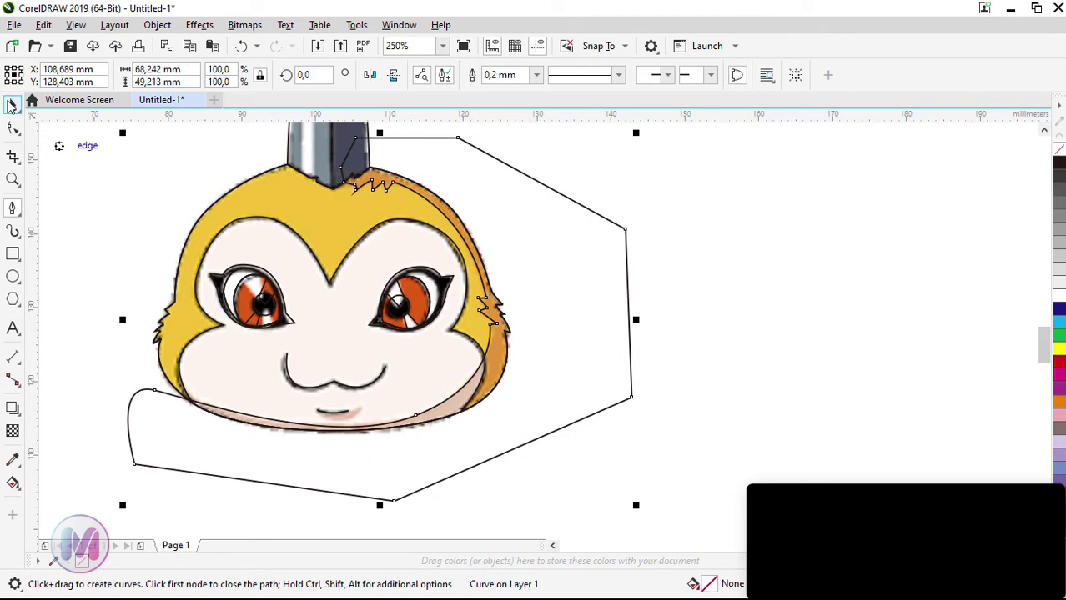
Intersect the head outline with the shading shape and delete the original shading shape
{"action": "left_click", "coordinate": [13, 104]}
{"action": "left_click", "coordinate": [185, 194]}
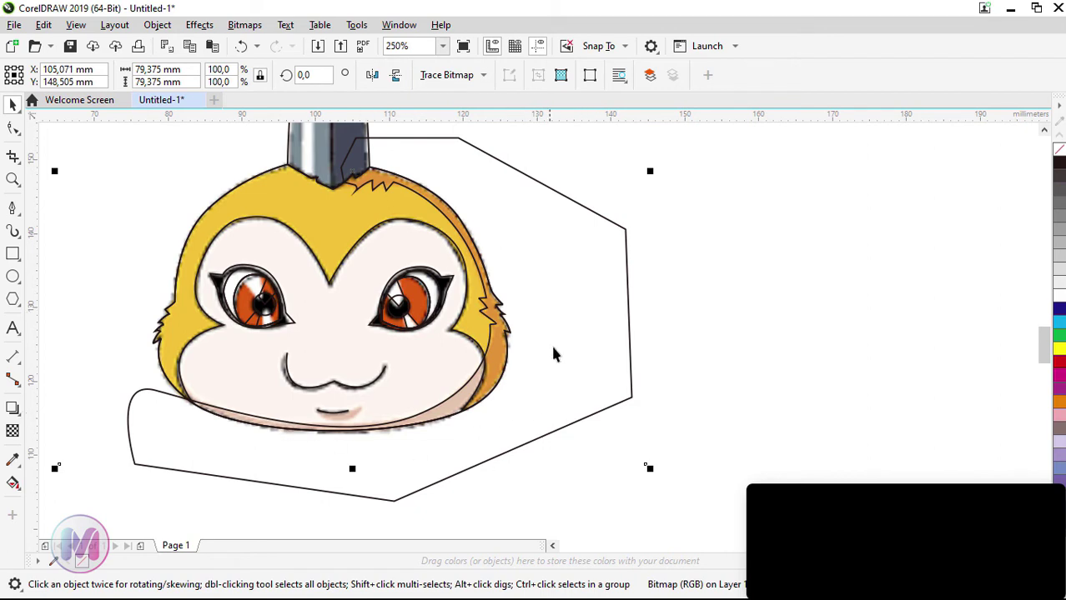
{"action": "left_click", "coordinate": [474, 411]}
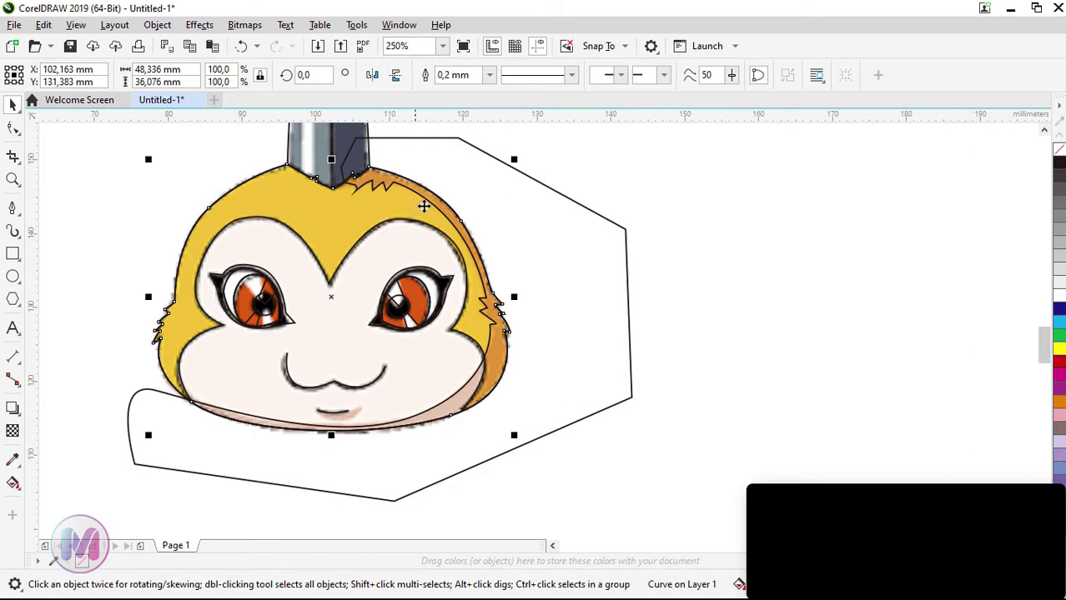
{"action": "left_click", "coordinate": [592, 213], "text": "shift"}
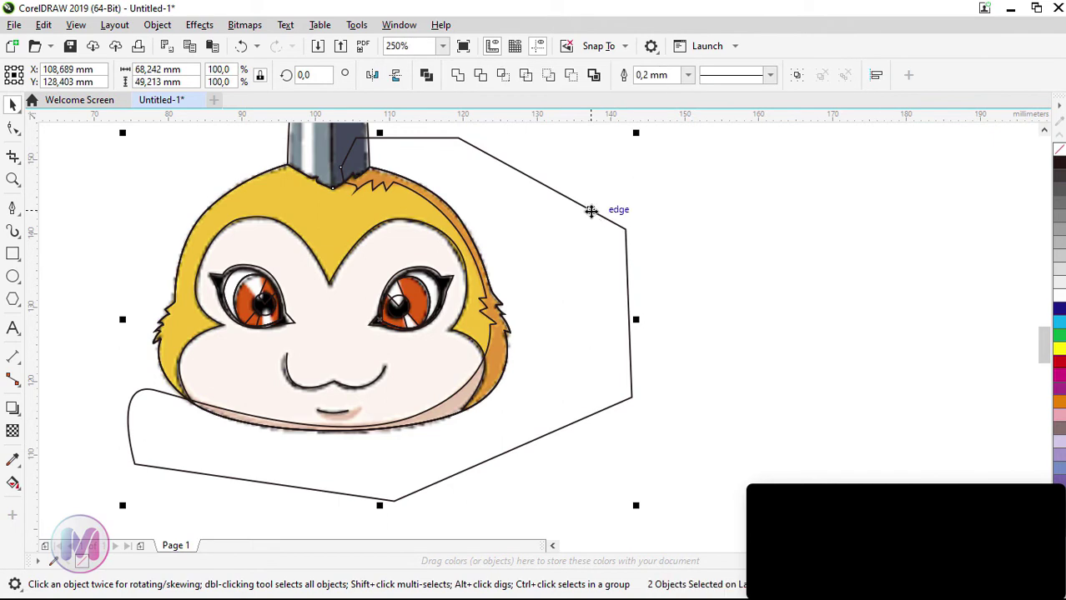
{"action": "left_click", "coordinate": [502, 75]}
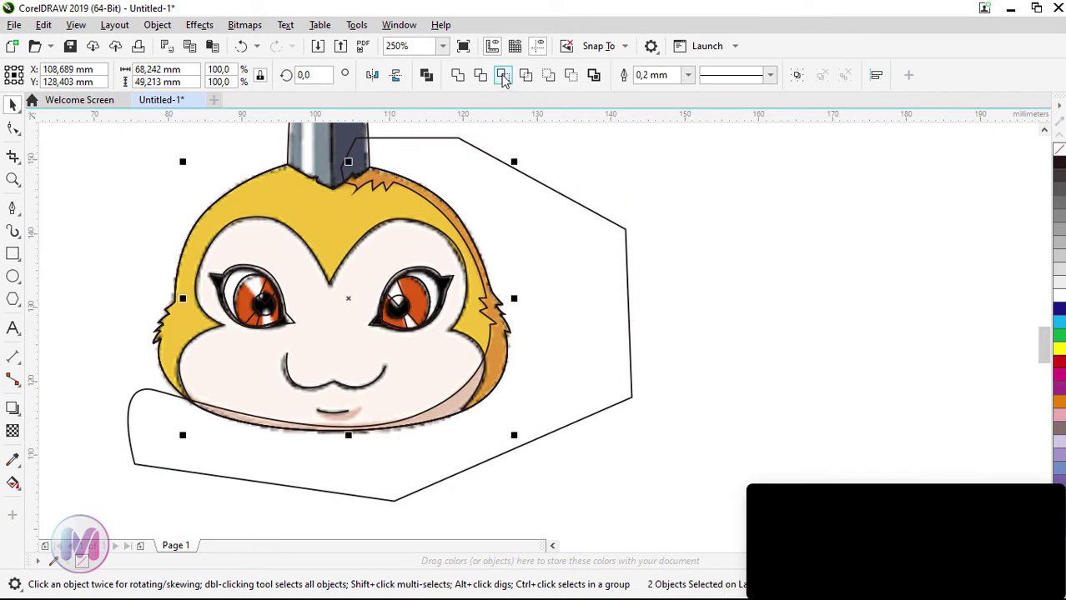
{"action": "left_click", "coordinate": [748, 253]}
{"action": "left_click", "coordinate": [627, 248]}
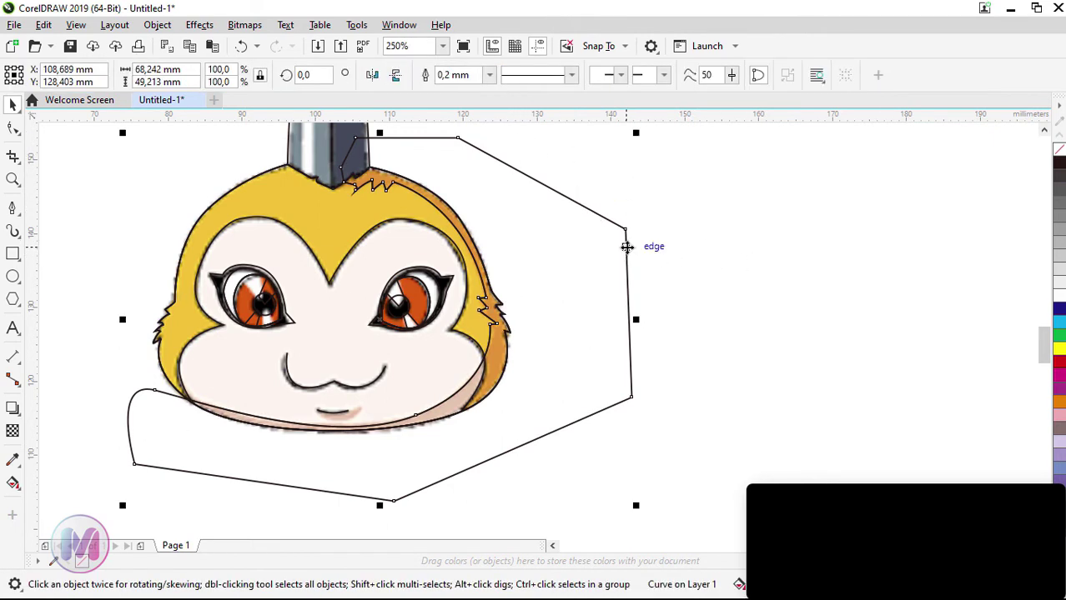
{"action": "key", "text": "Delete"}
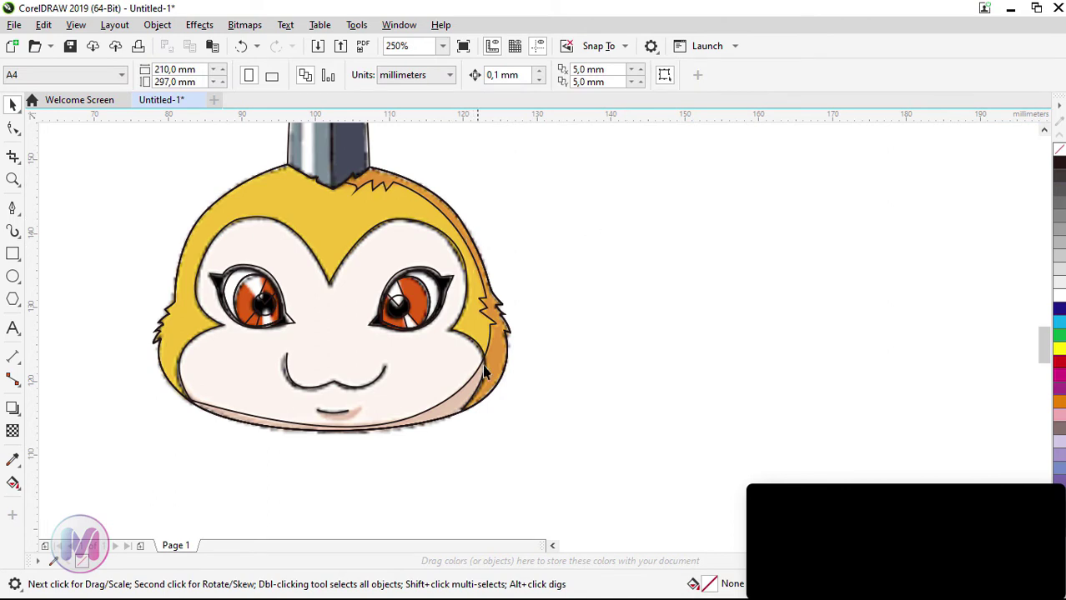
Draw a shallow curve with the Pen tool along the upper edge of the shading under the mouth, about 6.6 mm wide
{"action": "scroll", "coordinate": [315, 425], "scroll_direction": "up", "scroll_amount": 5}
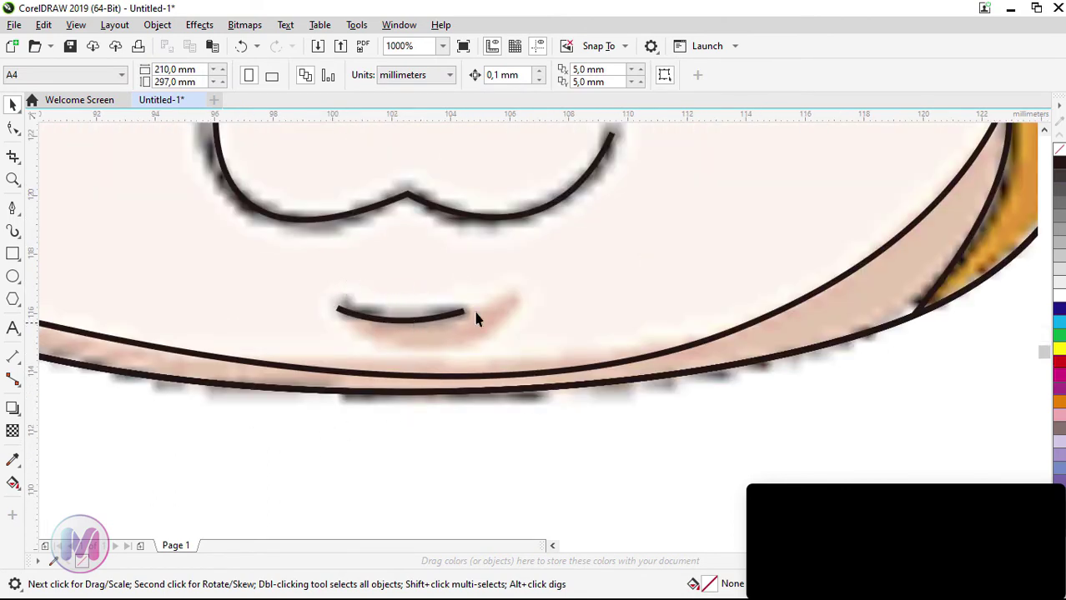
{"action": "left_click", "coordinate": [11, 209]}
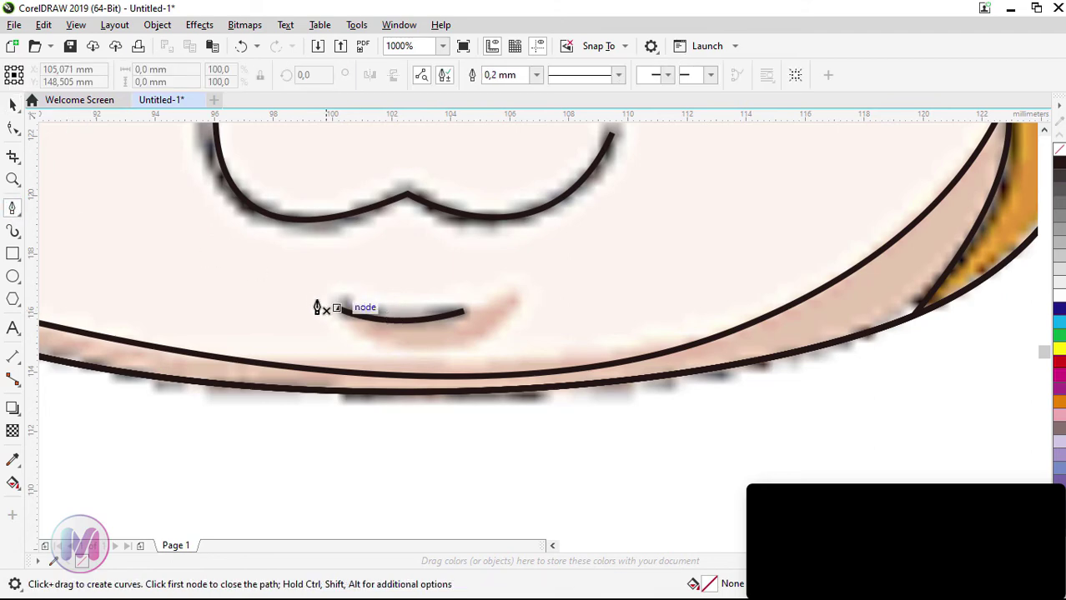
{"action": "left_click", "coordinate": [316, 306]}
{"action": "left_click_drag", "start_coordinate": [510, 298], "coordinate": [574, 251]}
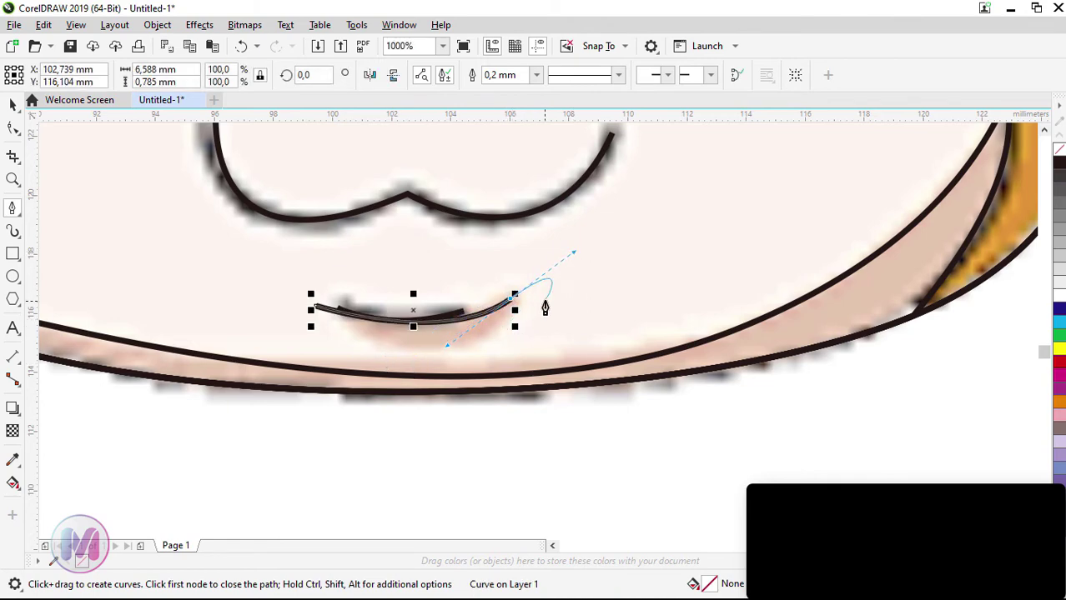
{"action": "left_click", "coordinate": [512, 299]}
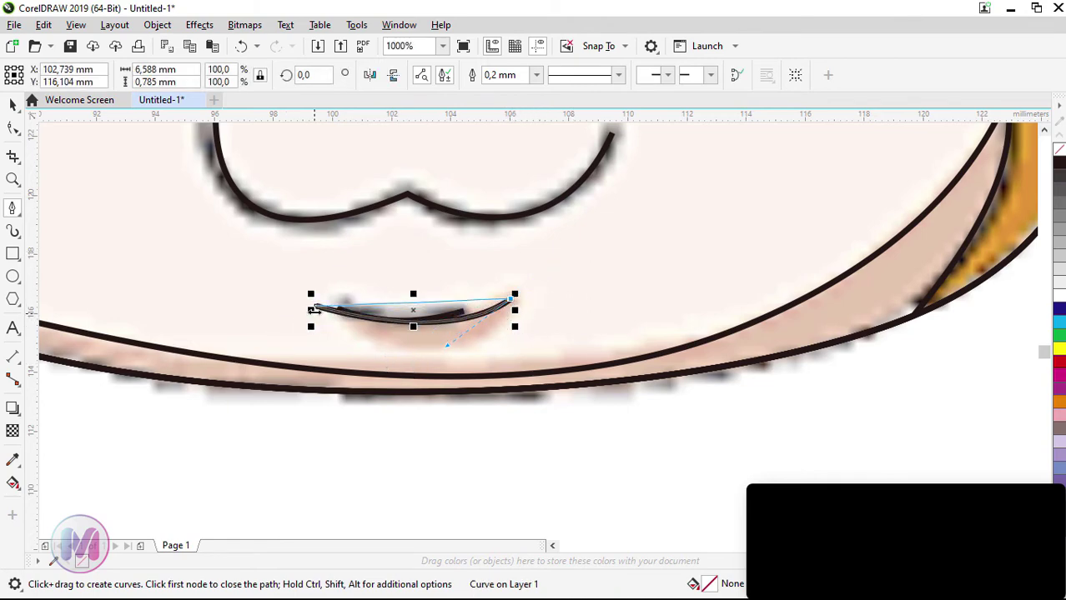
{"action": "left_click_drag", "start_coordinate": [316, 306], "coordinate": [295, 288]}
{"action": "key", "text": "ctrl+z"}
{"action": "key", "text": "ctrl+z"}
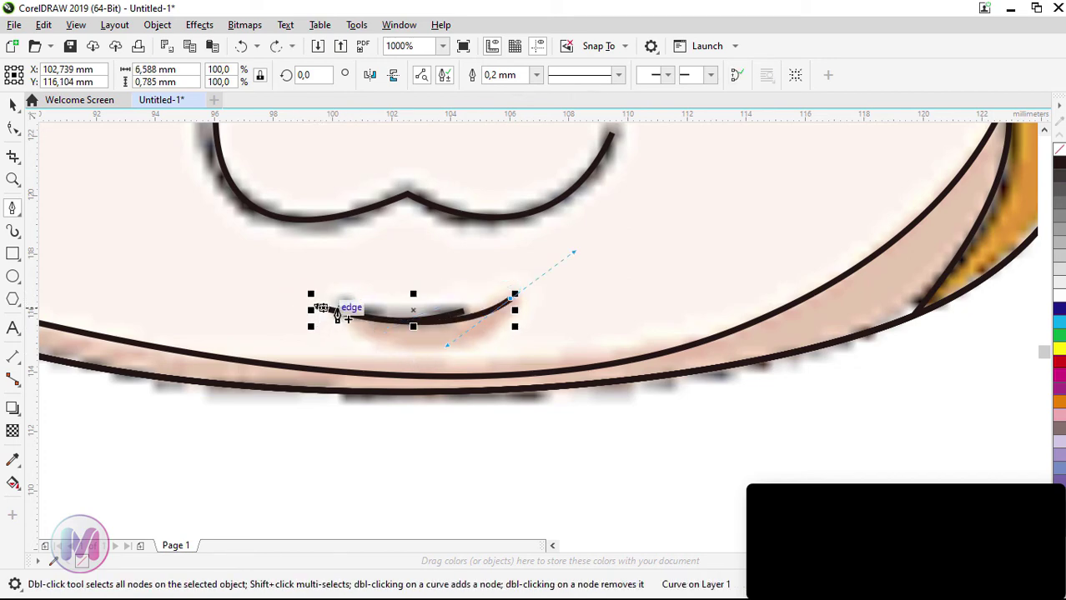
Close the mouth shading with a deeper lower curve back to its starting node, about 6.6 mm wide and 1.7 mm high
{"action": "left_click", "coordinate": [510, 299], "text": "alt"}
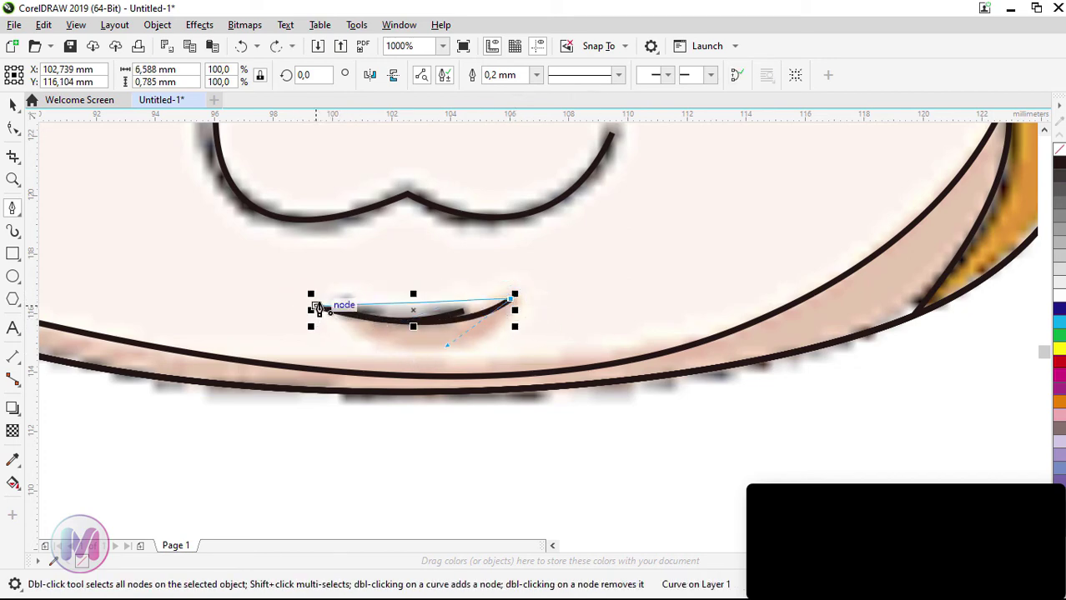
{"action": "left_click_drag", "start_coordinate": [316, 306], "coordinate": [492, 408]}
Draw a closed shading shape from the horn's tip down its centre ridge and around beyond its dark side, about 19.6 mm wide and 45.8 mm high
{"action": "scroll", "coordinate": [437, 377], "scroll_direction": "down", "scroll_amount": 3}
{"action": "scroll", "coordinate": [440, 176], "scroll_direction": "up", "scroll_amount": 1}
{"action": "scroll", "coordinate": [441, 177], "scroll_direction": "down", "scroll_amount": 1}
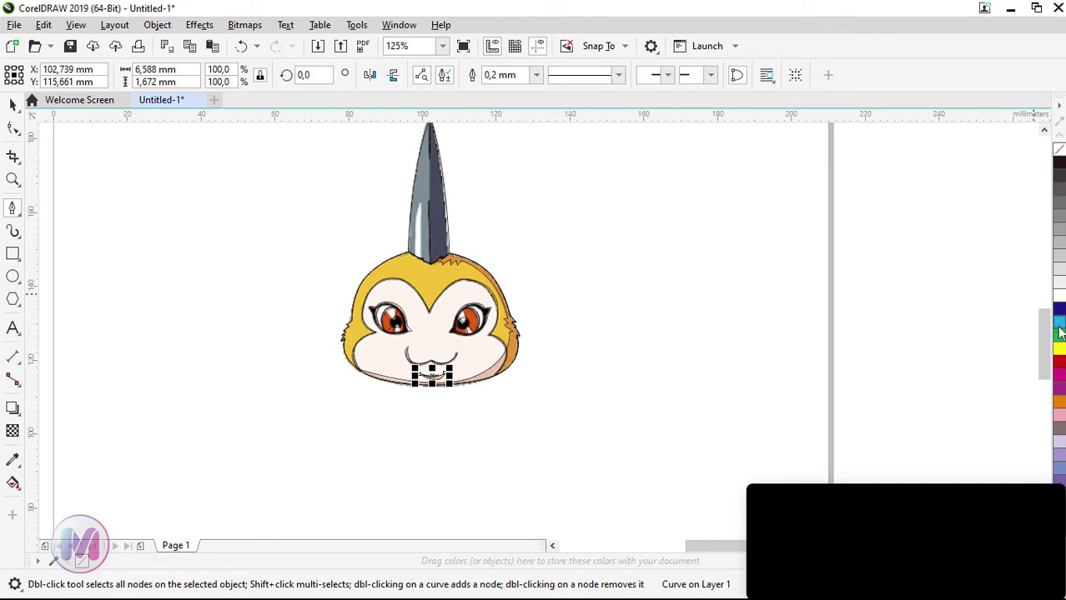
{"action": "left_click_drag", "start_coordinate": [1045, 337], "coordinate": [1045, 324]}
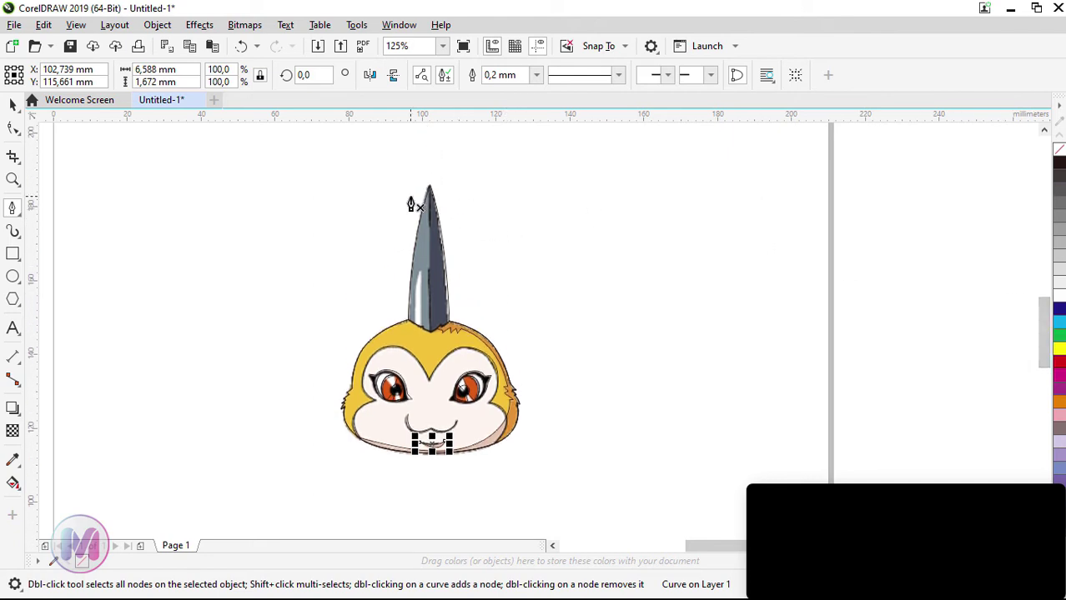
{"action": "scroll", "coordinate": [407, 197], "scroll_direction": "up", "scroll_amount": 1}
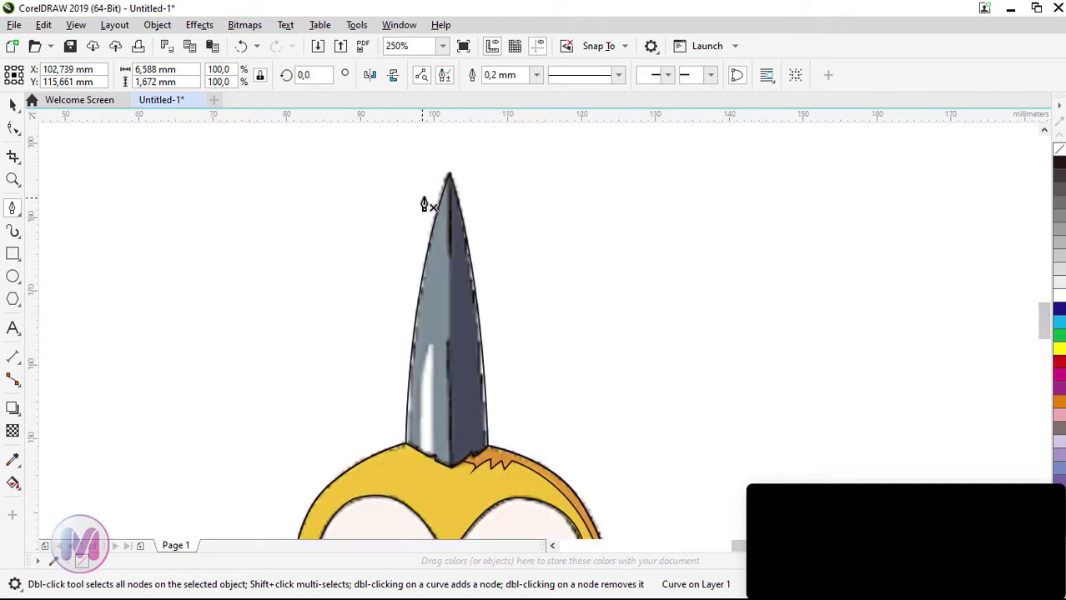
{"action": "left_click", "coordinate": [452, 166]}
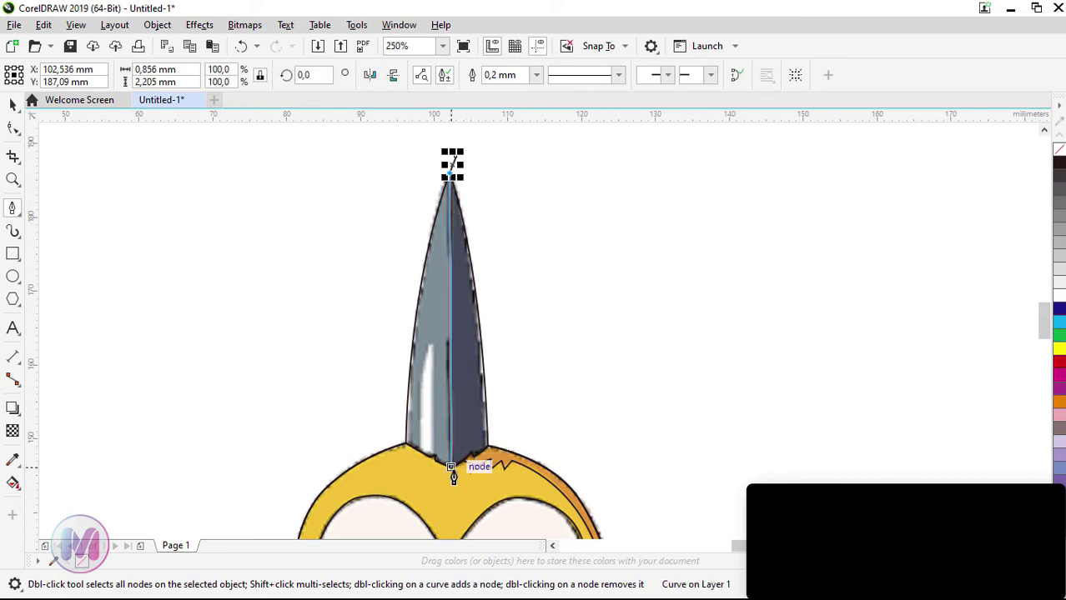
{"action": "left_click_drag", "start_coordinate": [452, 468], "coordinate": [454, 529]}
{"action": "left_click", "coordinate": [568, 458]}
{"action": "left_click", "coordinate": [591, 318]}
{"action": "left_click_drag", "start_coordinate": [584, 215], "coordinate": [571, 195]}
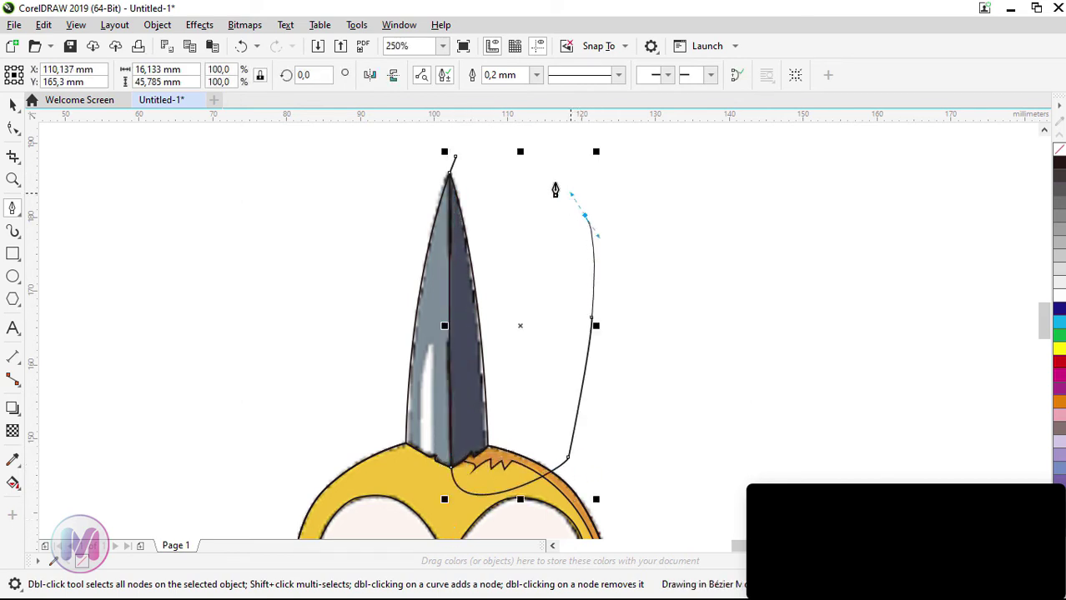
{"action": "left_click", "coordinate": [455, 158]}
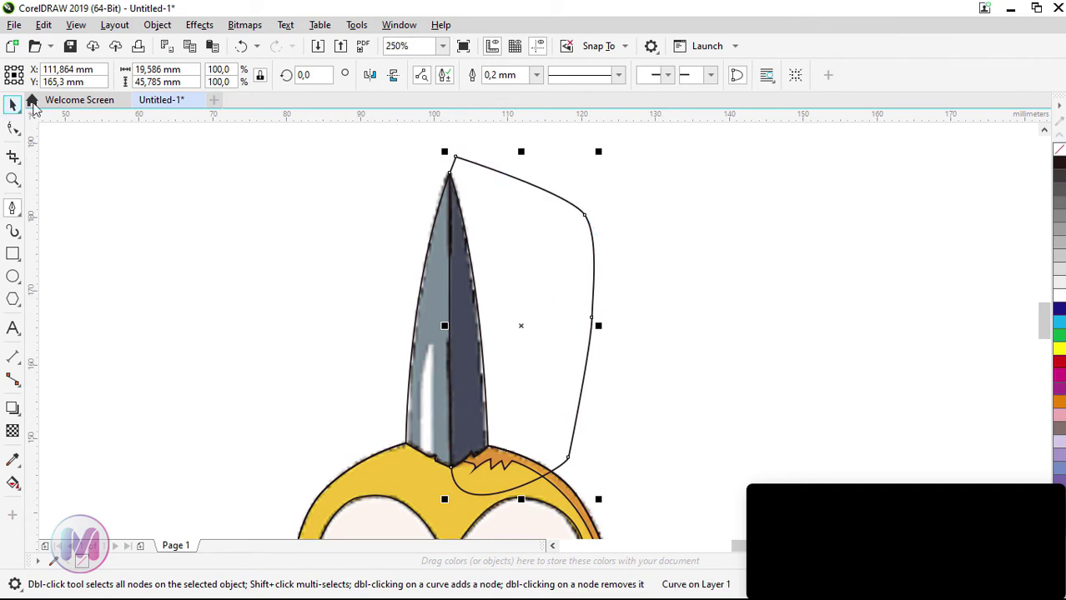
Intersect the horn outline with the shading shape and delete the original oversized shading shape
{"action": "left_click", "coordinate": [13, 104]}
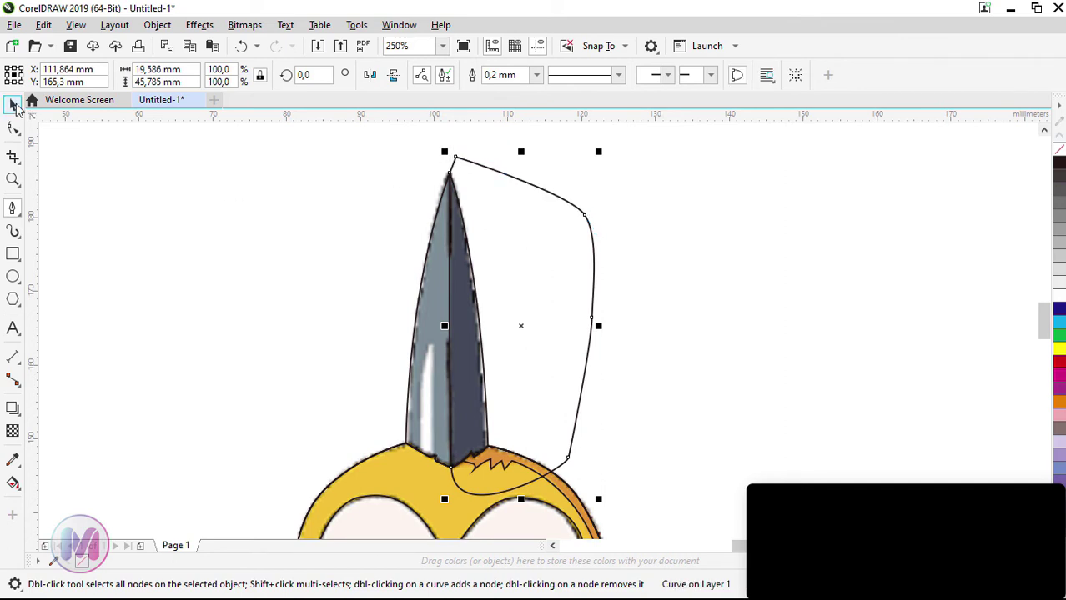
{"action": "left_click", "coordinate": [420, 294]}
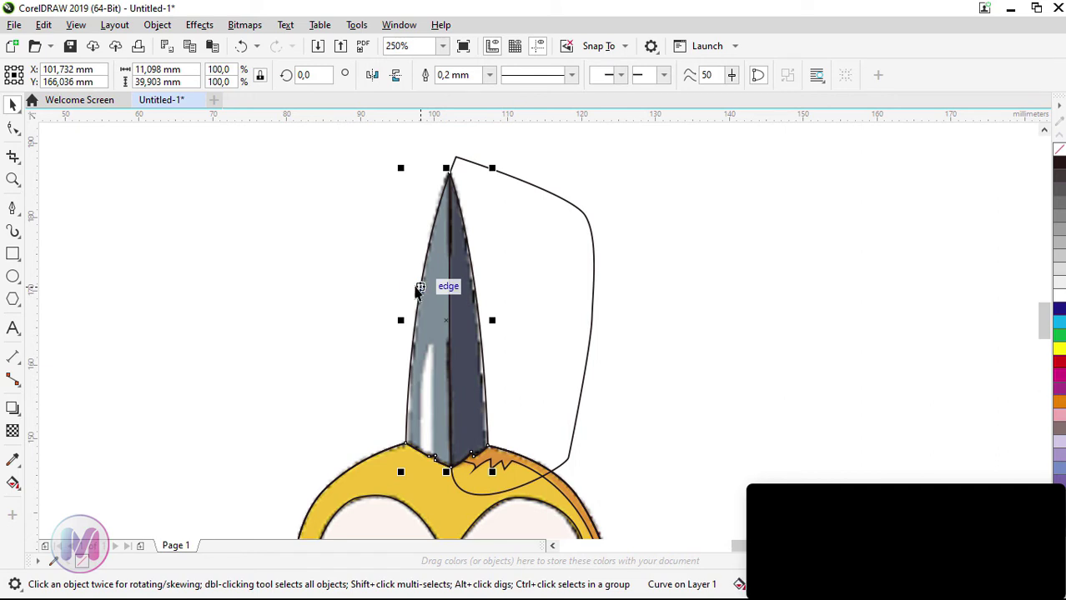
{"action": "left_click", "coordinate": [591, 245], "text": "shift"}
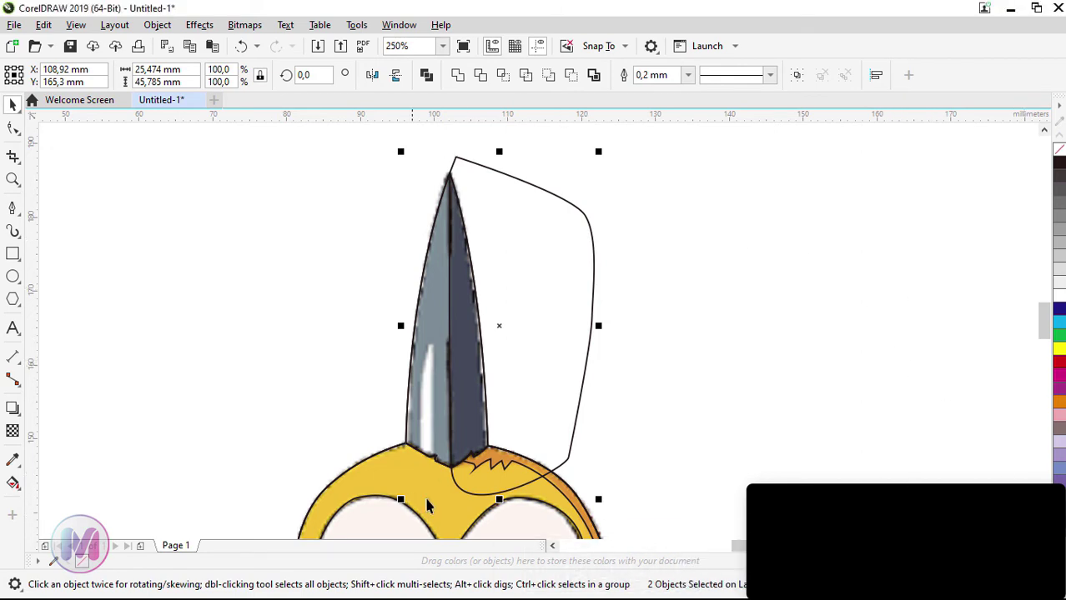
{"action": "left_click", "coordinate": [502, 76]}
{"action": "left_click", "coordinate": [578, 218]}
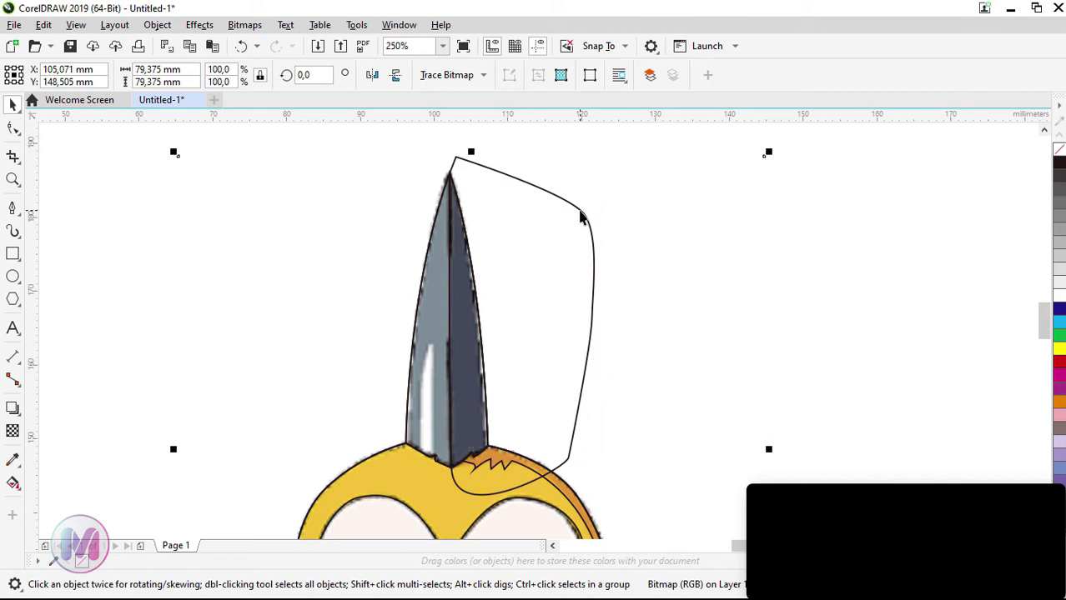
{"action": "left_click", "coordinate": [582, 217]}
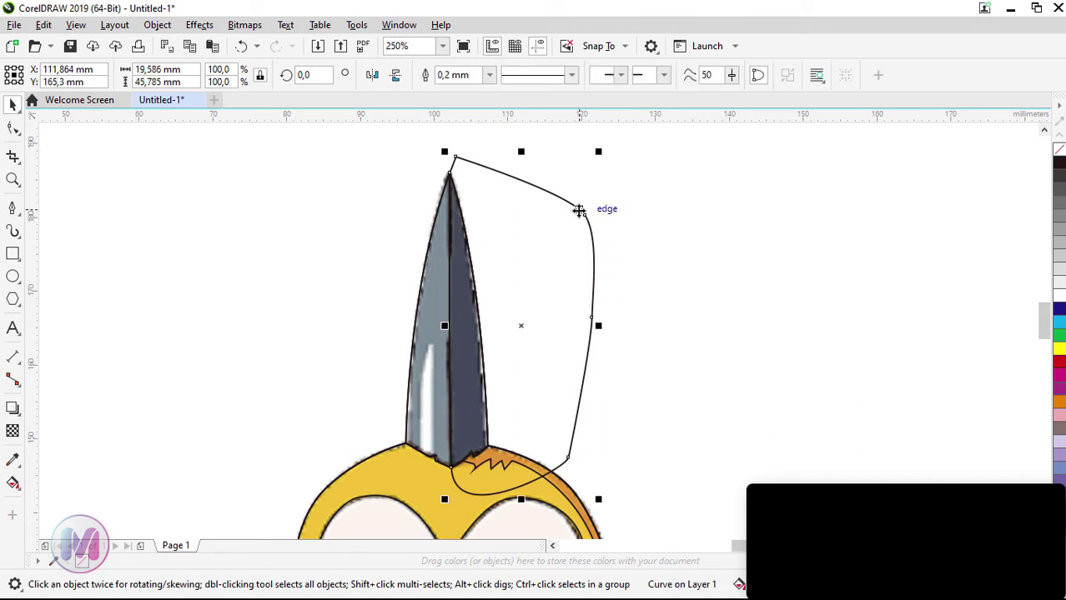
{"action": "key", "text": "Delete"}
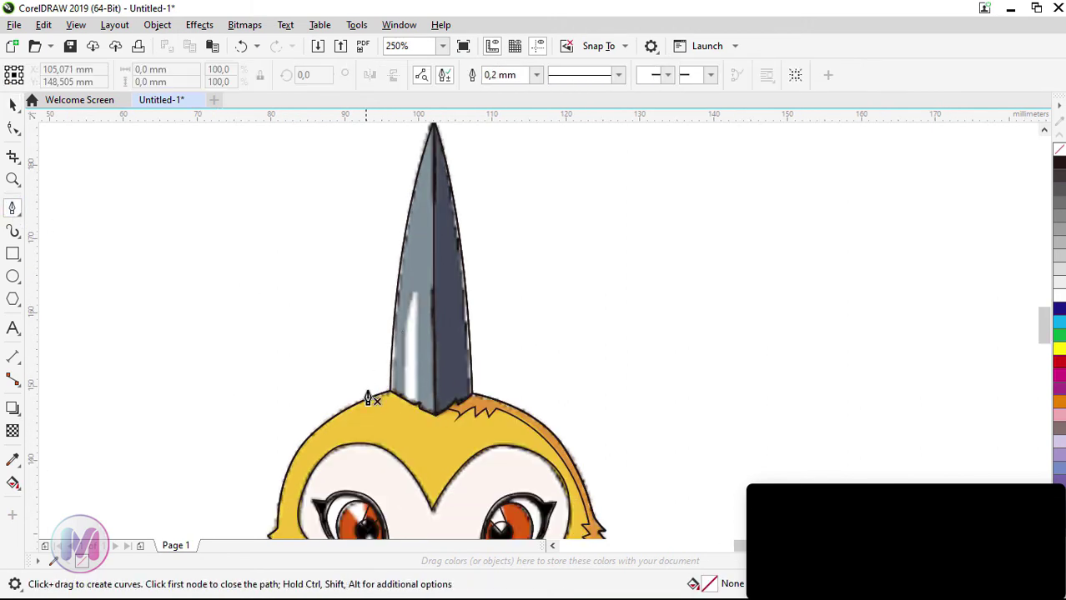
Trace the white highlight on the horn as a closed shape extending below the horn base, about 2.9 mm wide and 21.2 mm high
{"action": "left_click", "coordinate": [396, 411]}
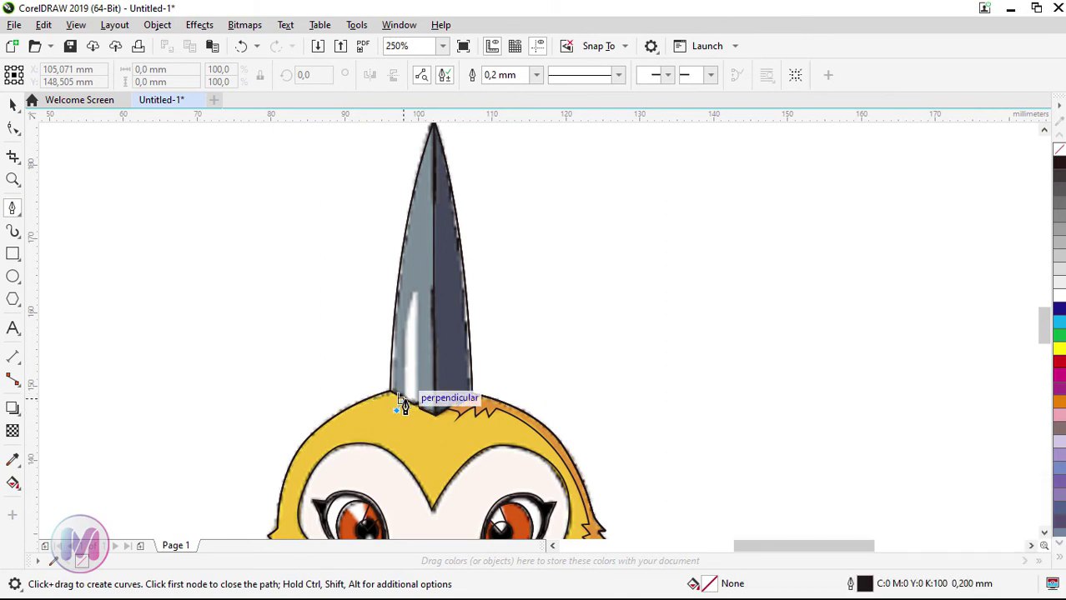
{"action": "left_click", "coordinate": [402, 403]}
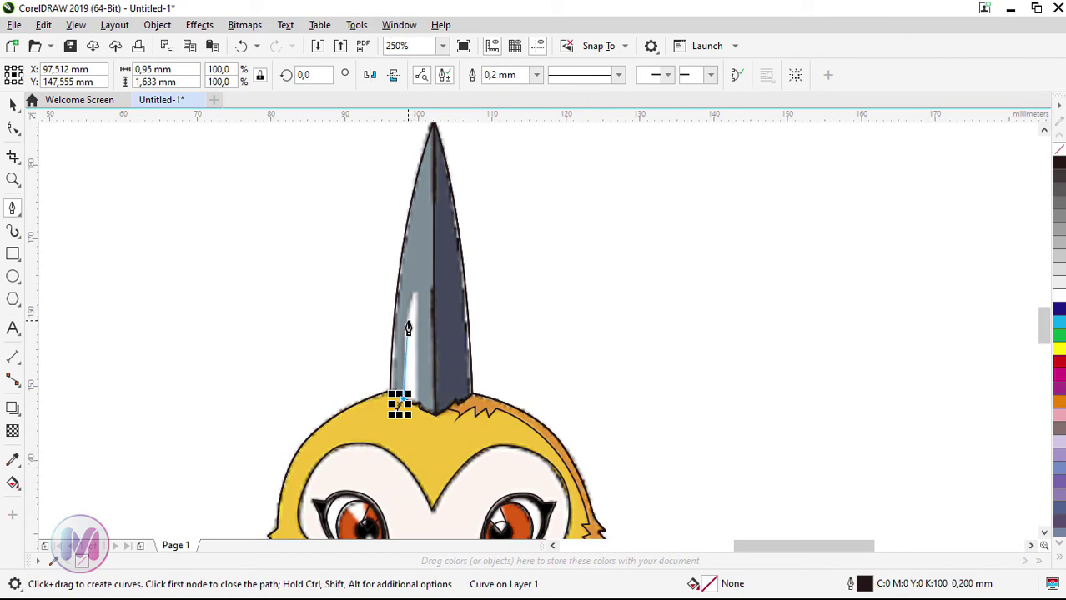
{"action": "left_click", "coordinate": [405, 328]}
{"action": "mouse_move", "coordinate": [417, 290]}
{"action": "left_mouse_down"}
{"action": "mouse_move", "coordinate": [424, 283]}
{"action": "mouse_move", "coordinate": [420, 292]}
{"action": "left_mouse_up"}
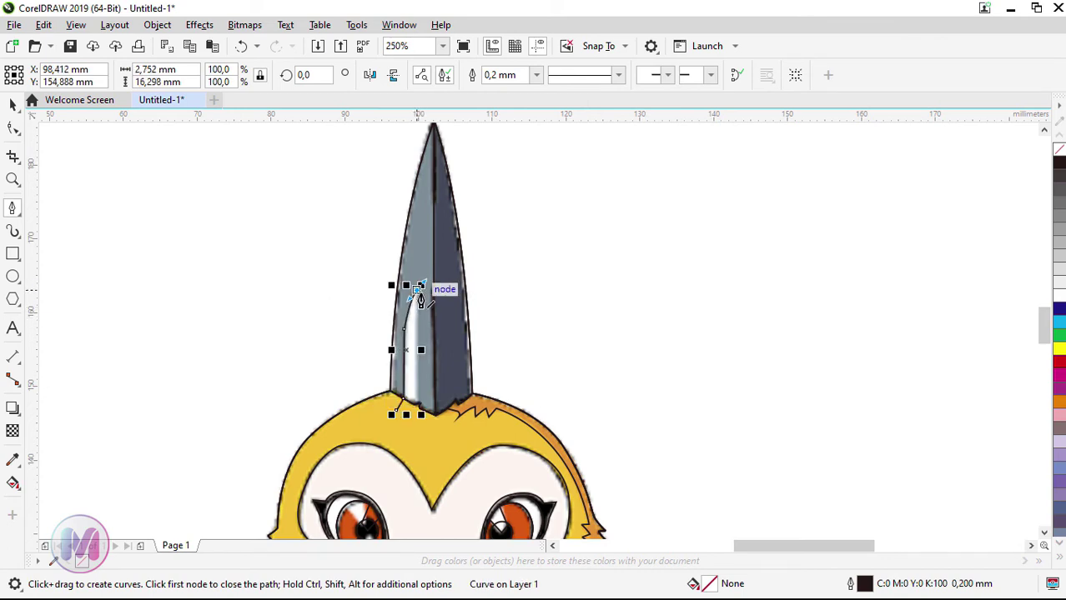
{"action": "left_click", "coordinate": [417, 291], "text": "alt"}
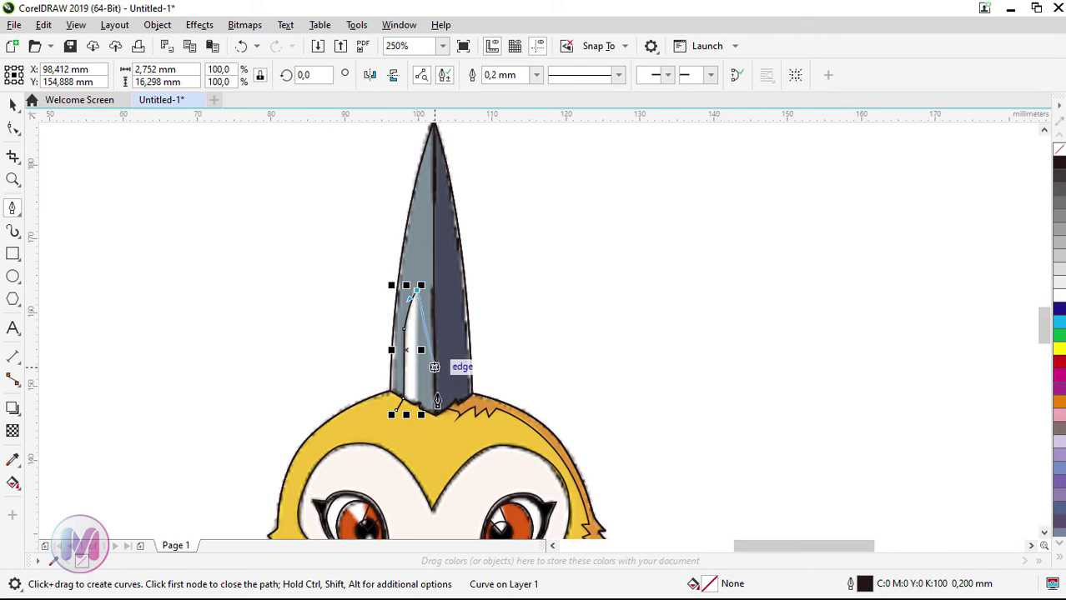
{"action": "left_click", "coordinate": [418, 447]}
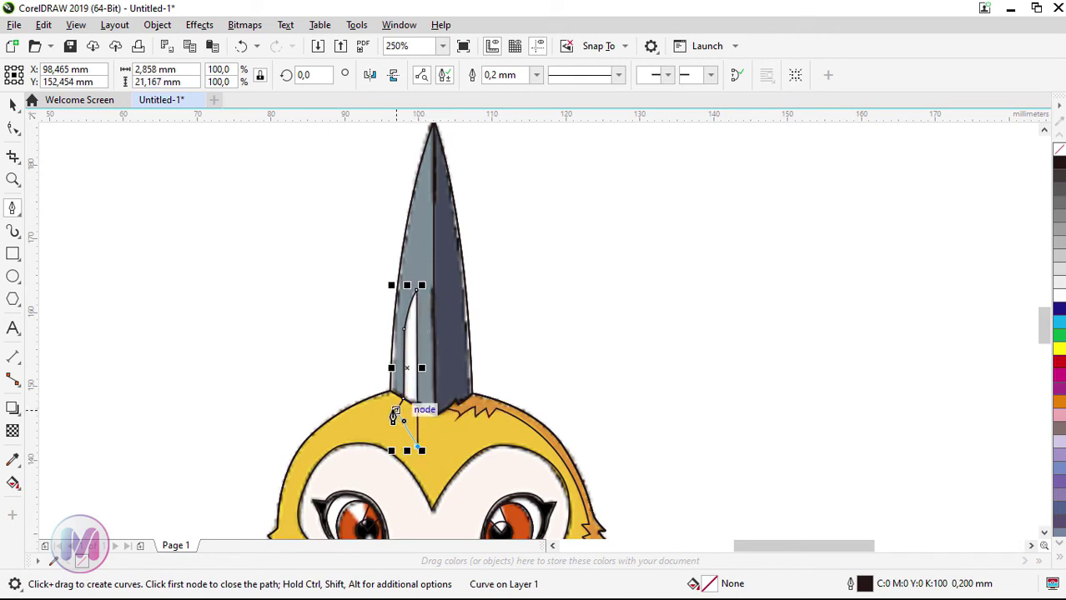
{"action": "left_click", "coordinate": [396, 409]}
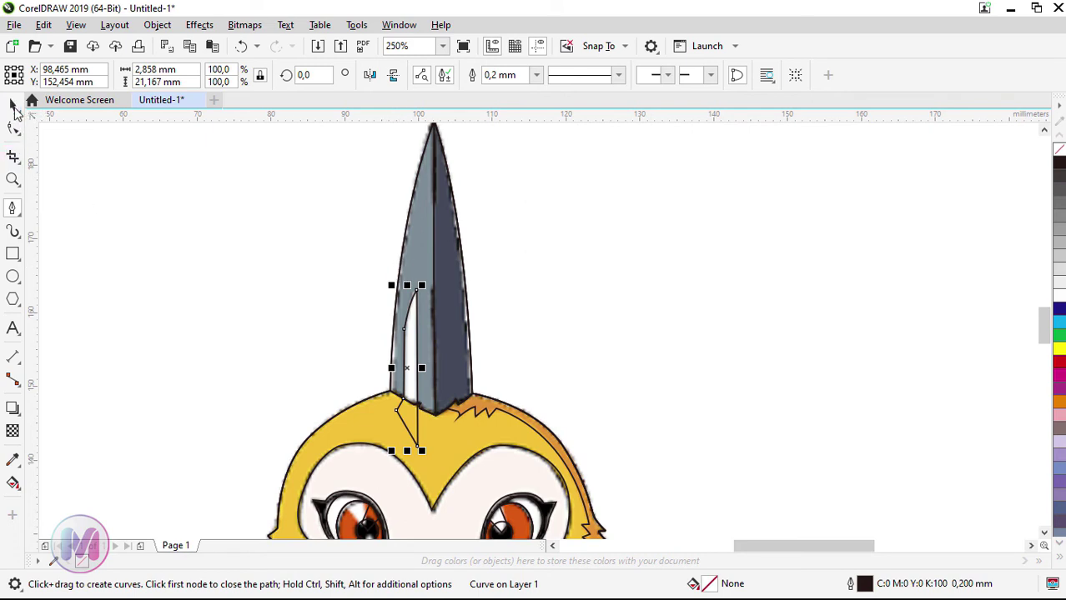
Intersect the horn outline with the highlight shape and delete the original highlight shape
{"action": "left_click", "coordinate": [14, 106]}
{"action": "left_click", "coordinate": [523, 248]}
{"action": "left_click", "coordinate": [399, 281]}
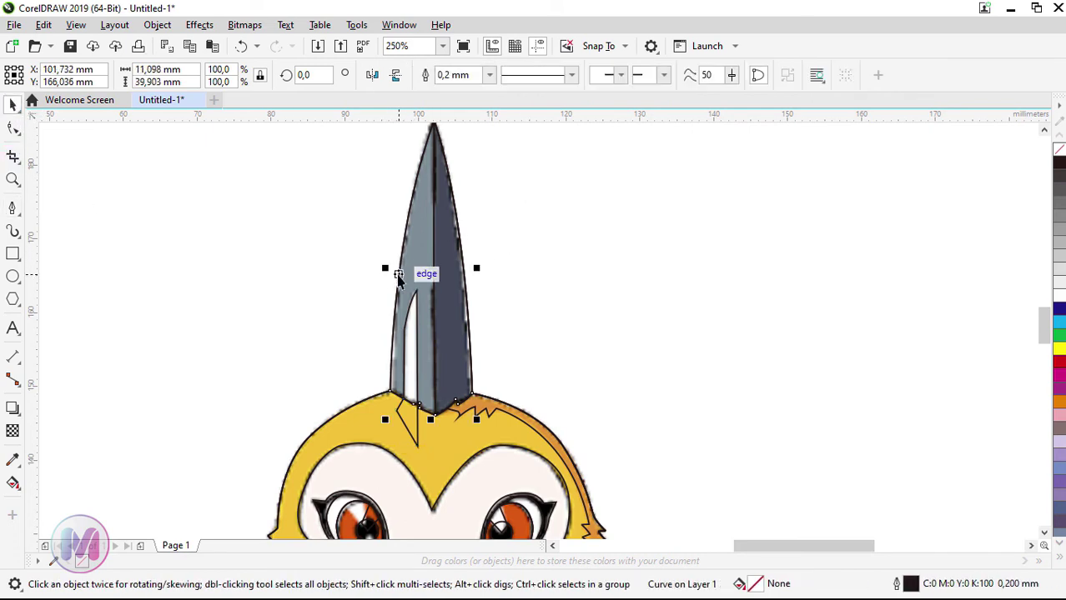
{"action": "left_click", "coordinate": [408, 433], "text": "shift"}
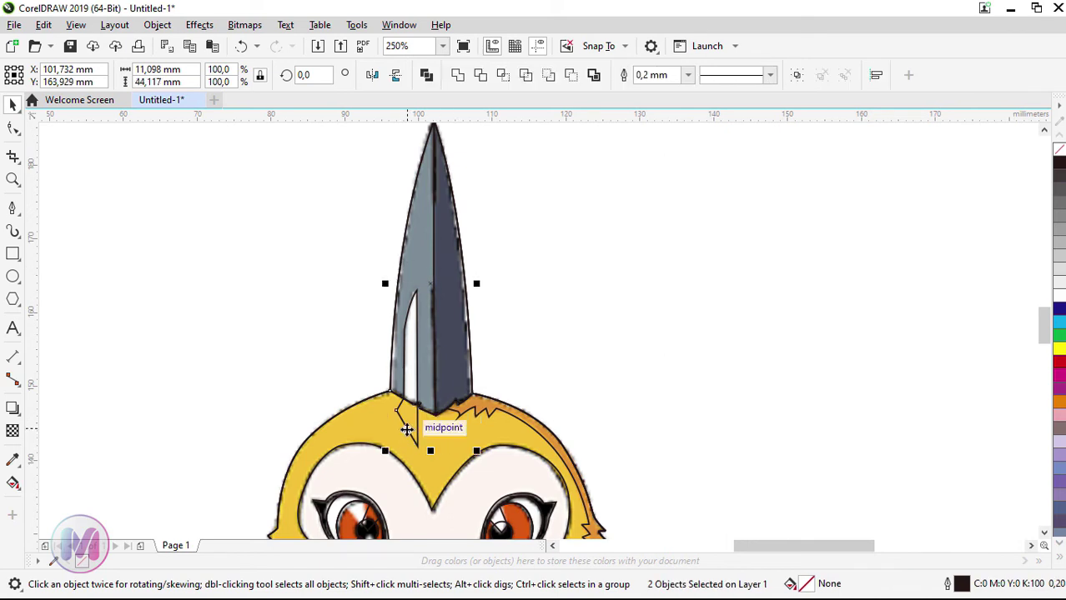
{"action": "left_click", "coordinate": [503, 77]}
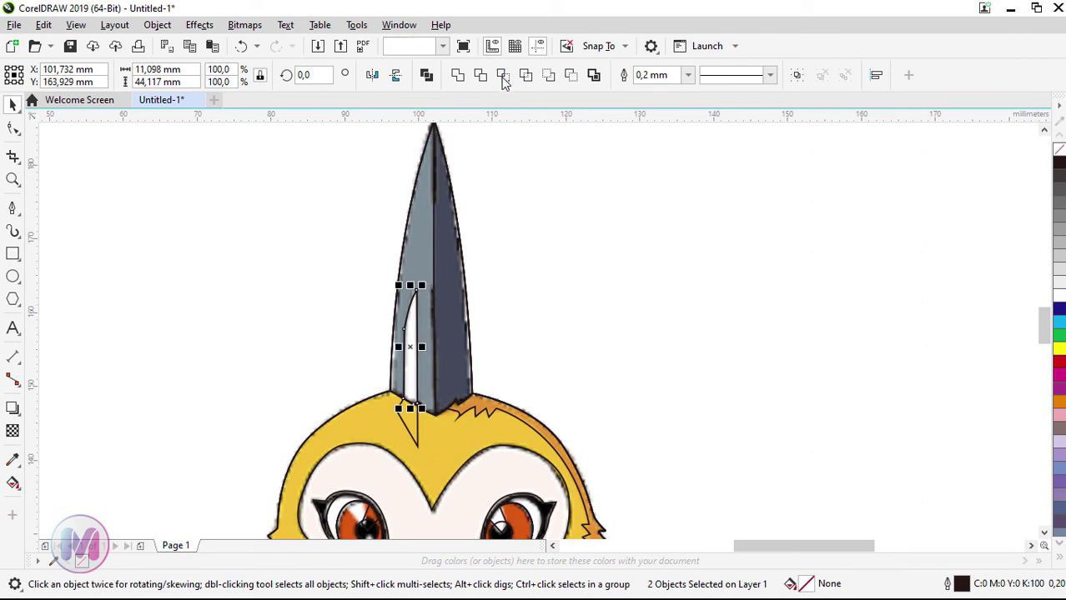
{"action": "left_click", "coordinate": [423, 415]}
{"action": "left_click", "coordinate": [402, 424]}
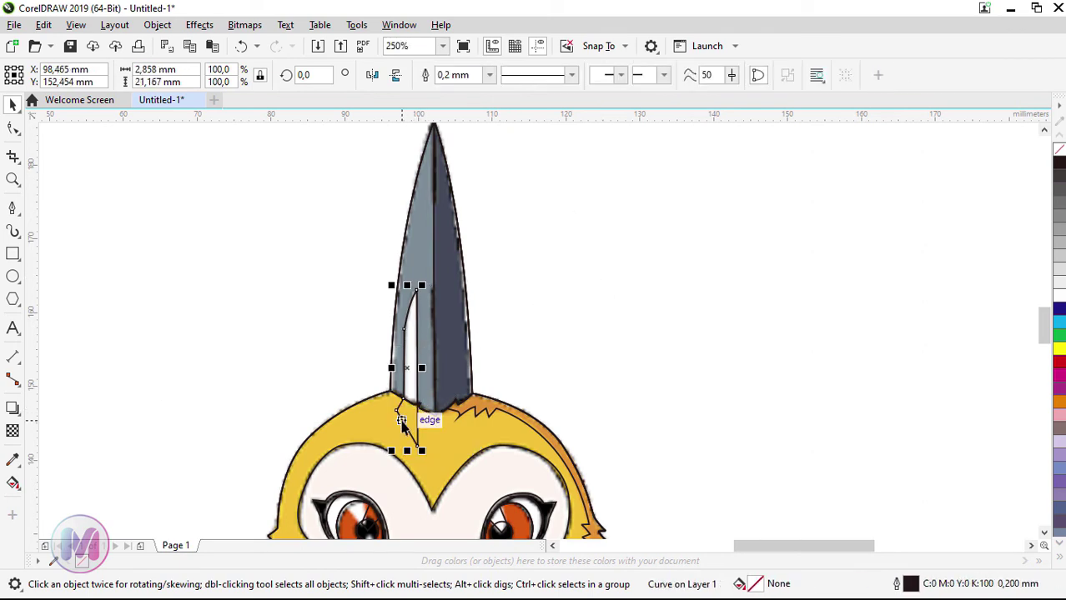
{"action": "key", "text": "Delete"}
Move the reference bitmap out from behind the traced curves to their left, centred at about X 19 mm, Y 149 mm
{"action": "scroll", "coordinate": [356, 315], "scroll_direction": "down", "scroll_amount": 2}
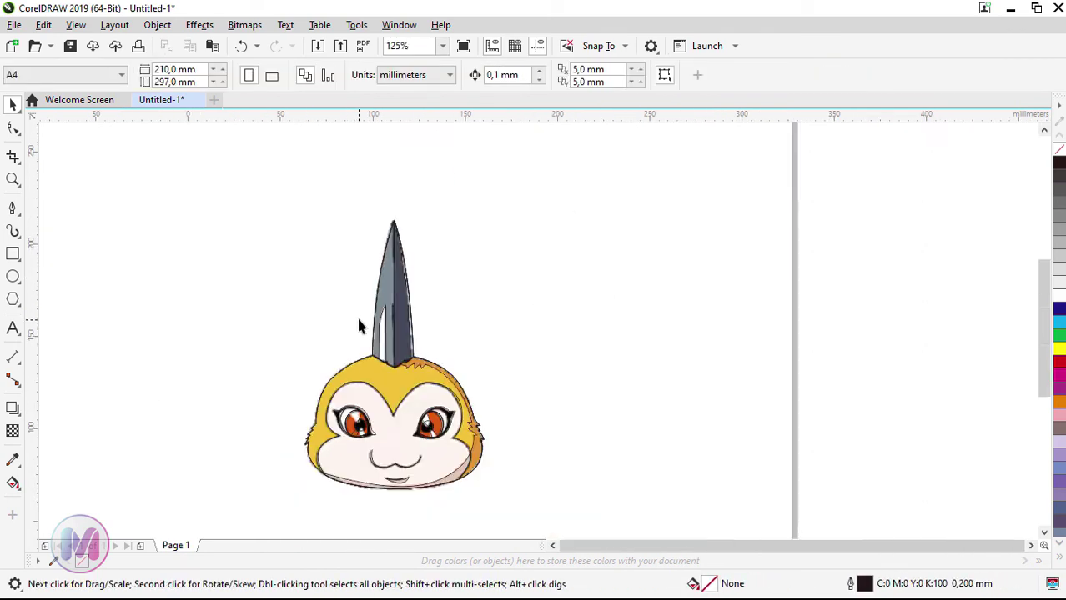
{"action": "scroll", "coordinate": [373, 383], "scroll_direction": "up", "scroll_amount": 2}
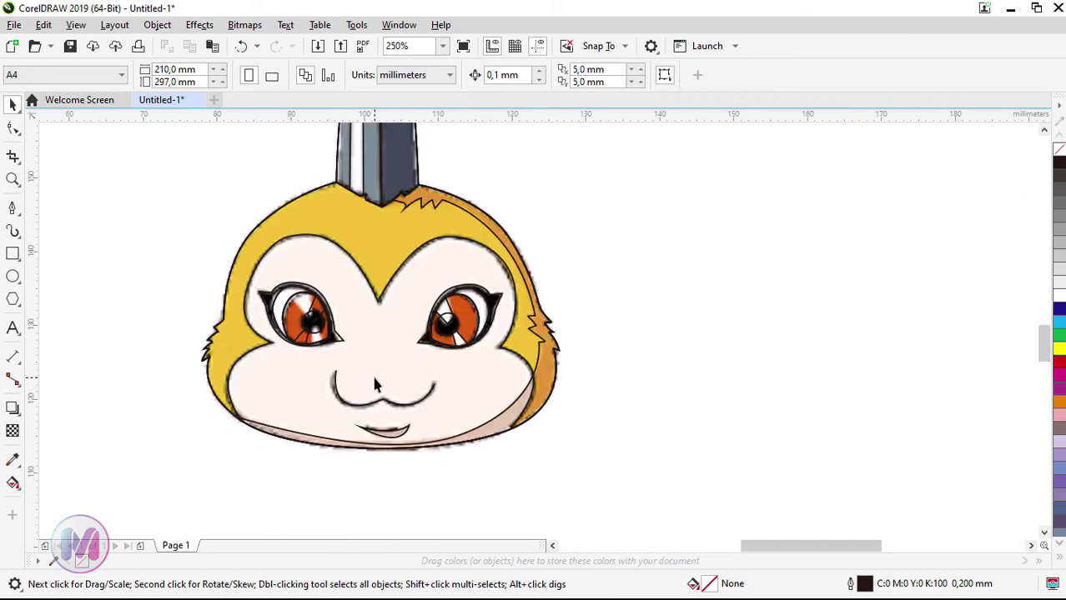
{"action": "scroll", "coordinate": [375, 384], "scroll_direction": "down", "scroll_amount": 1}
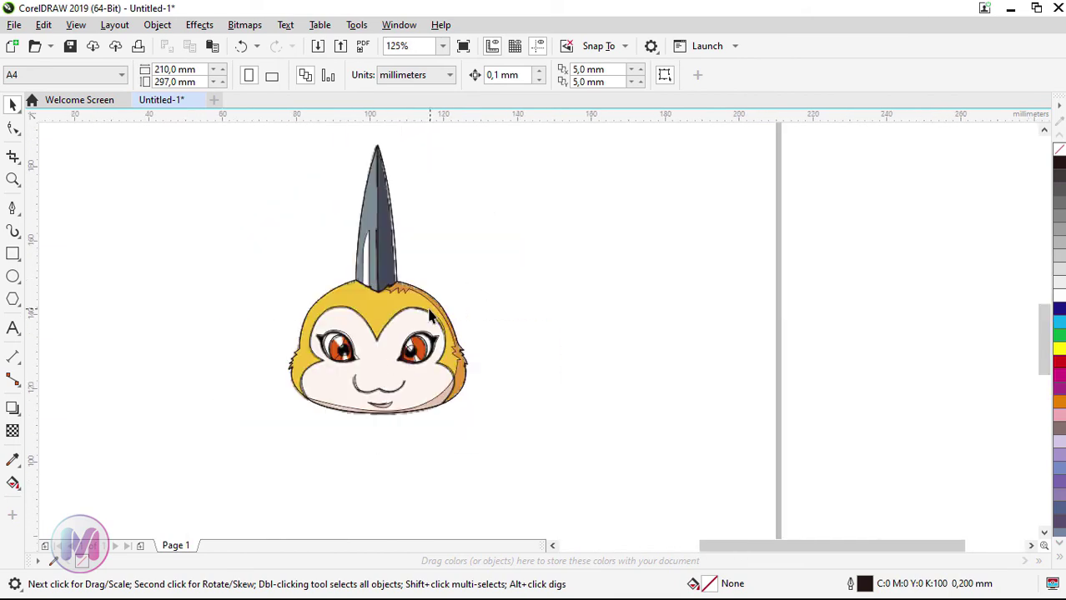
{"action": "scroll", "coordinate": [429, 314], "scroll_direction": "down", "scroll_amount": 1}
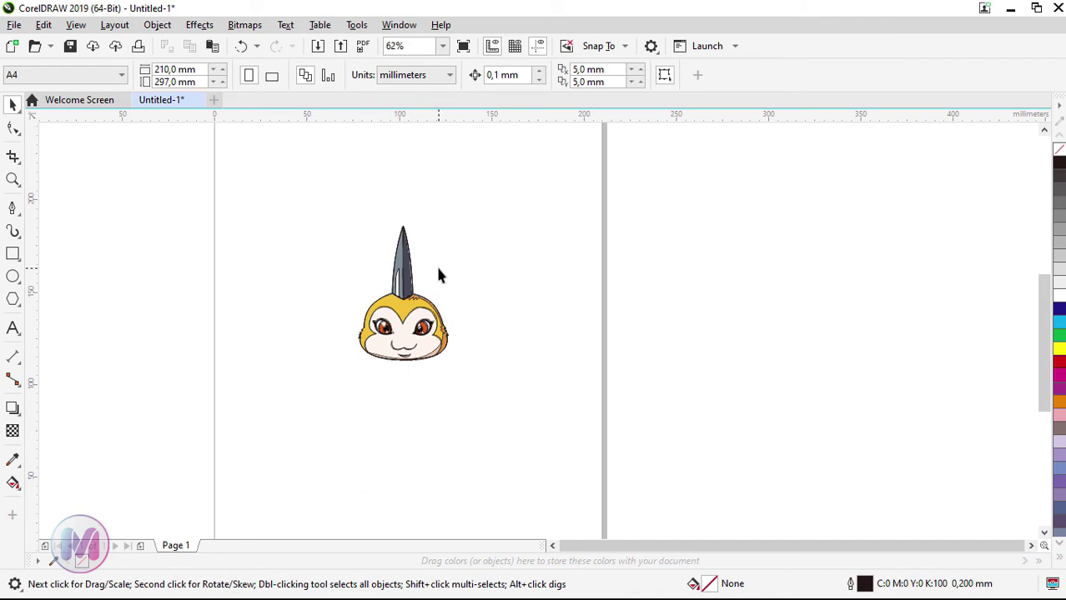
{"action": "left_click", "coordinate": [435, 265]}
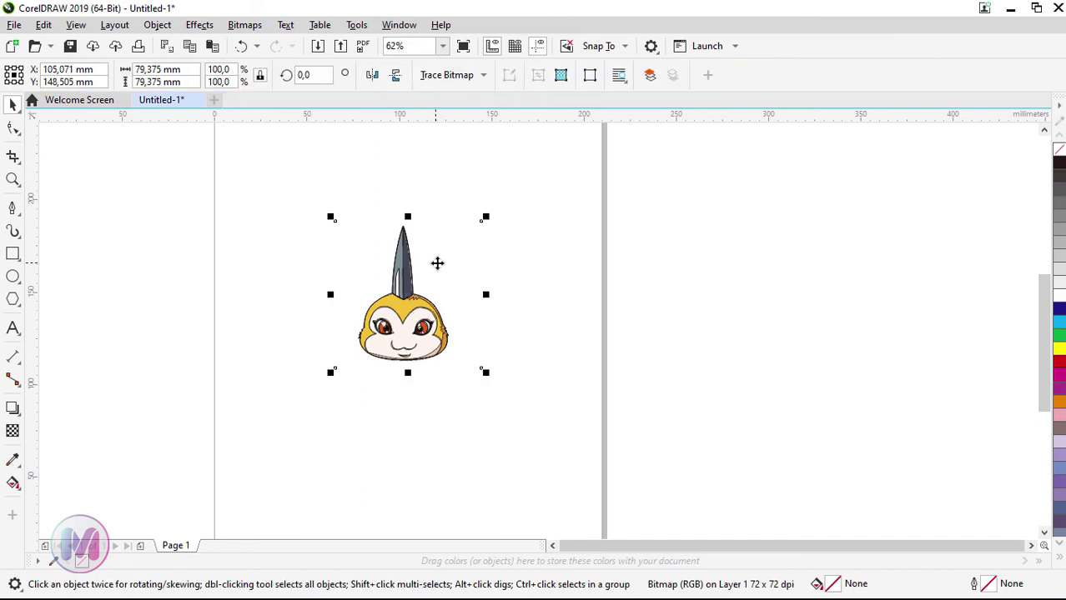
{"action": "mouse_move", "coordinate": [438, 265]}
{"action": "left_mouse_down"}
{"action": "mouse_move", "coordinate": [274, 247]}
{"action": "mouse_move", "coordinate": [280, 265]}
{"action": "left_mouse_up"}
Fill the traced head outline with orange, C0 M60 Y100 K0
{"action": "scroll", "coordinate": [295, 294], "scroll_direction": "up", "scroll_amount": 1}
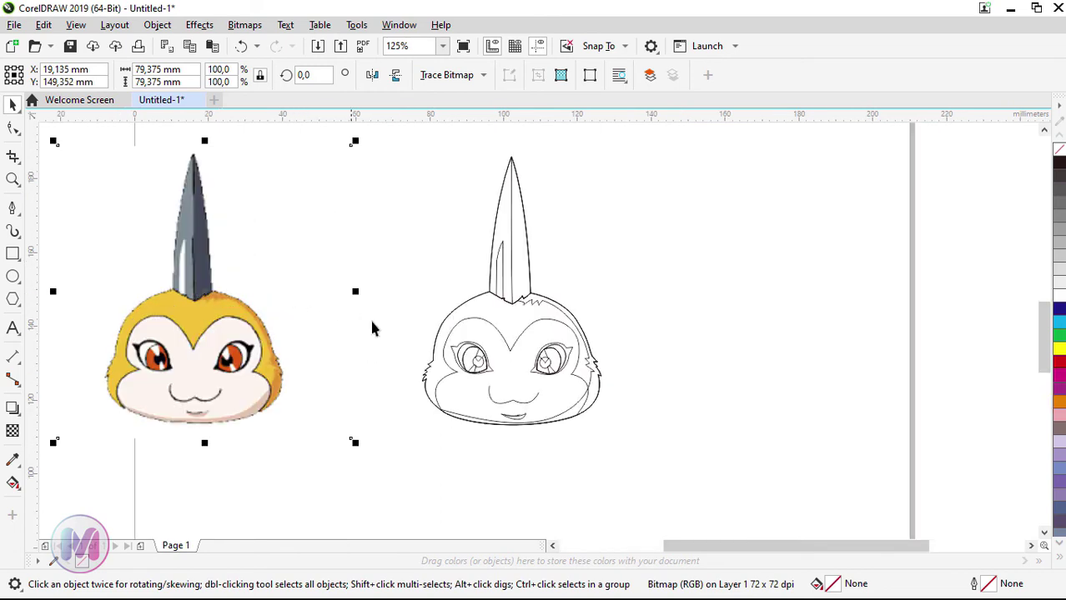
{"action": "left_click", "coordinate": [469, 307]}
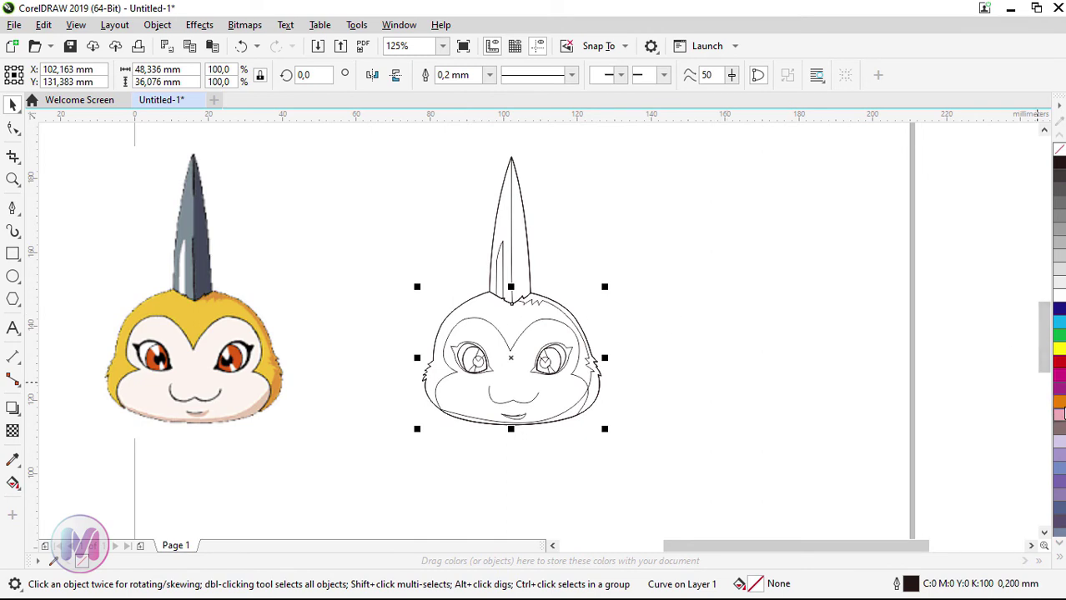
{"action": "left_click", "coordinate": [1059, 403]}
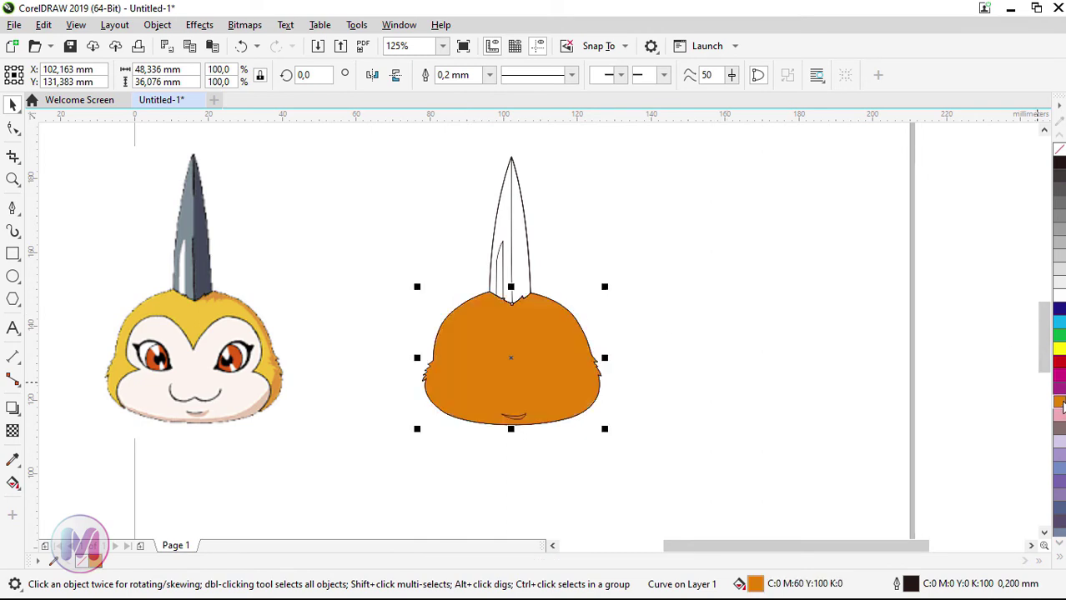
Send the orange head shape to the back of the layer, behind the other traced curves
{"action": "left_click", "coordinate": [757, 329]}
{"action": "left_click", "coordinate": [502, 355]}
{"action": "left_click", "coordinate": [608, 326]}
{"action": "left_click", "coordinate": [529, 341]}
{"action": "right_click", "coordinate": [494, 341]}
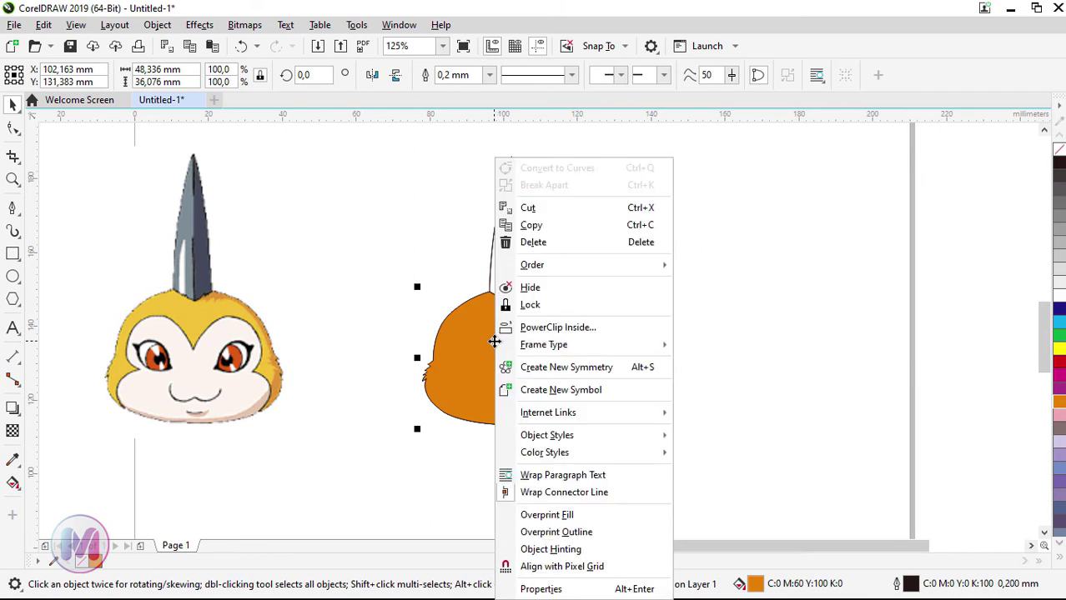
{"action": "mouse_move", "coordinate": [615, 265]}
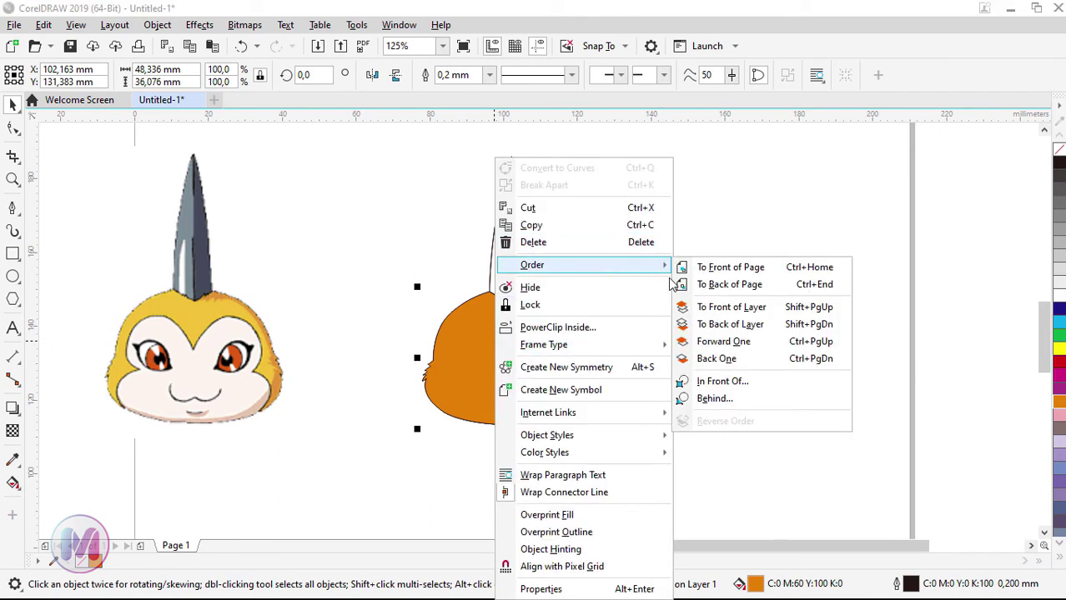
{"action": "left_click", "coordinate": [760, 332]}
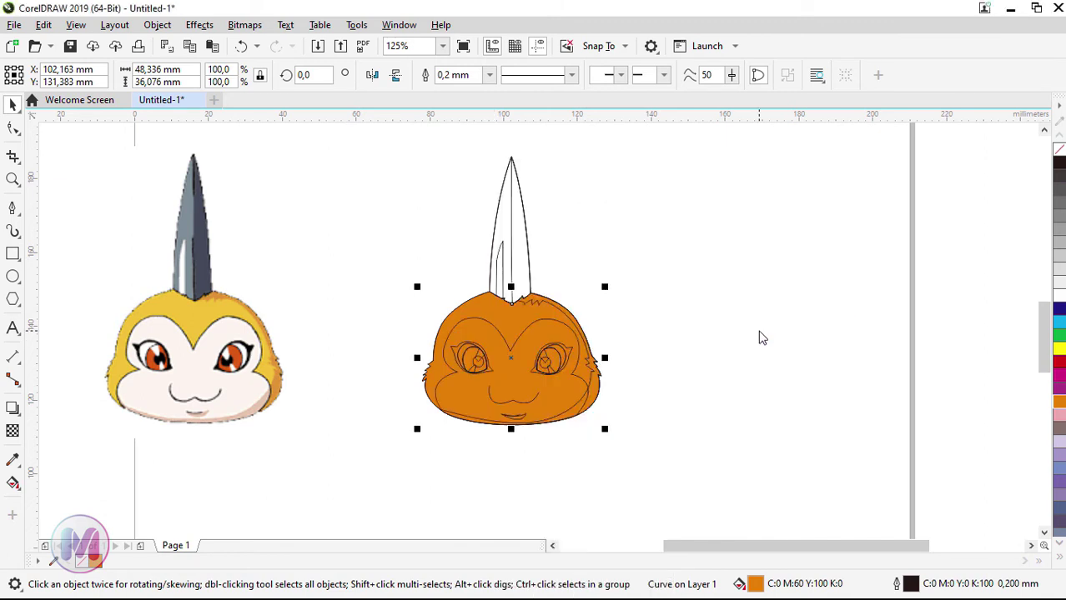
{"action": "left_click", "coordinate": [761, 338]}
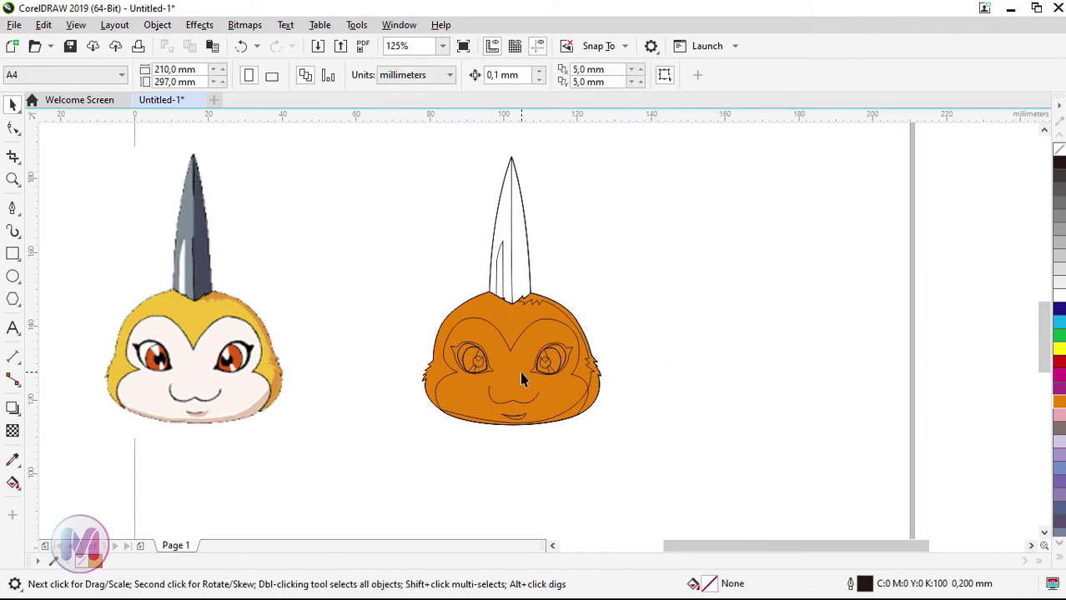
Fill the inner face shape with Pink, C0 M40 Y20 K0
{"action": "scroll", "coordinate": [520, 373], "scroll_direction": "up", "scroll_amount": 2}
{"action": "scroll", "coordinate": [518, 375], "scroll_direction": "down", "scroll_amount": 4}
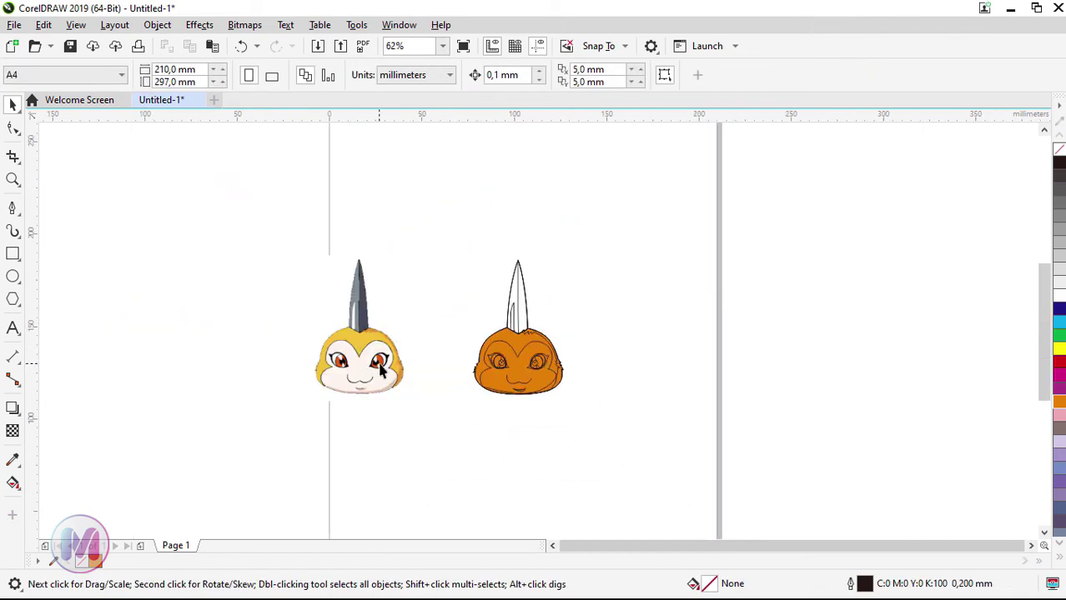
{"action": "scroll", "coordinate": [466, 375], "scroll_direction": "up", "scroll_amount": 2}
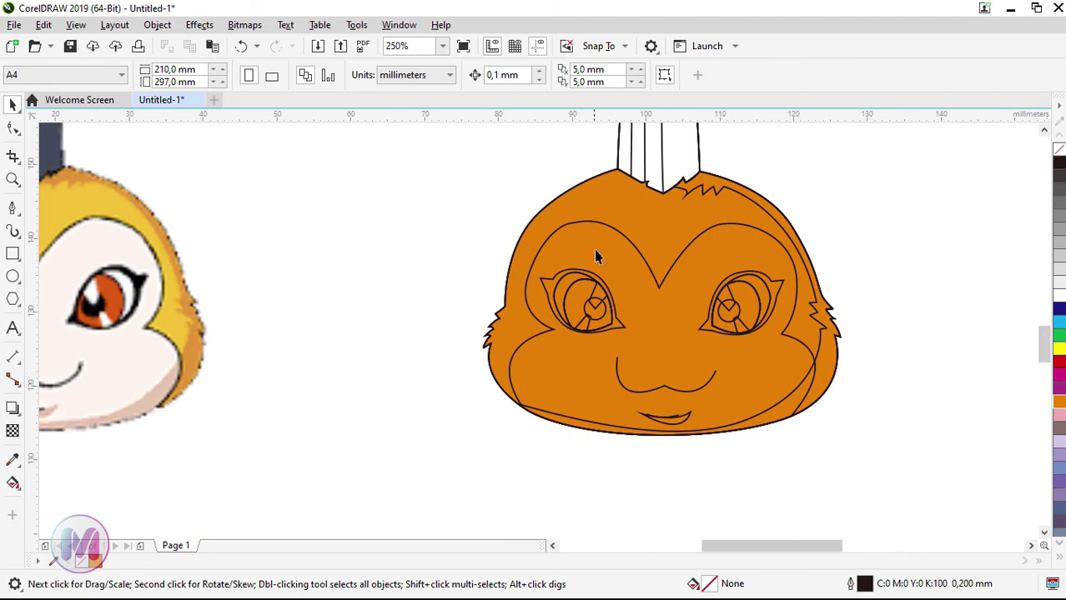
{"action": "left_click", "coordinate": [604, 224]}
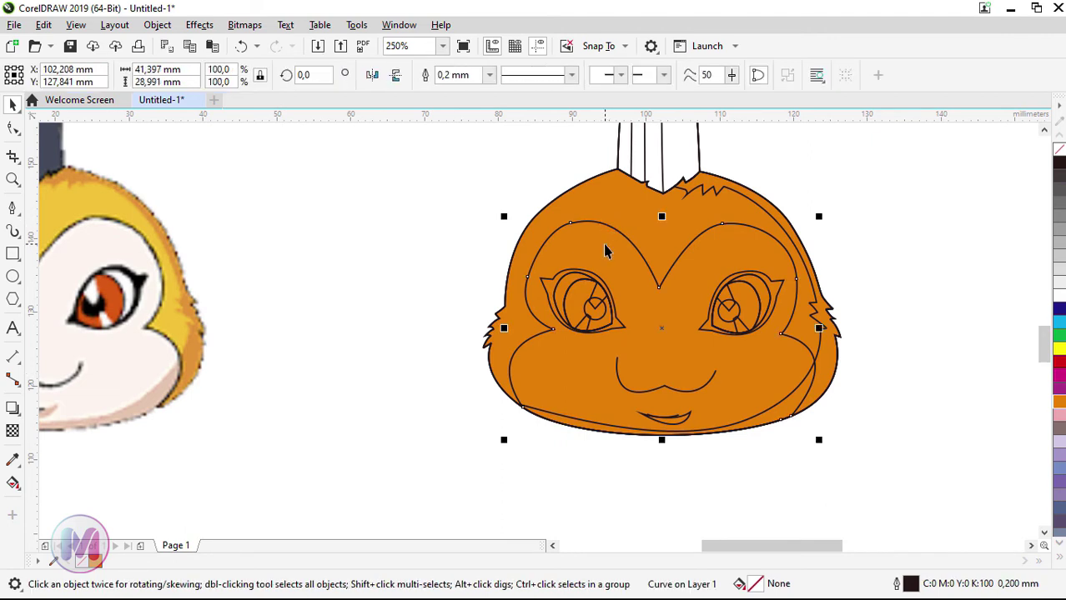
{"action": "left_click", "coordinate": [1057, 414]}
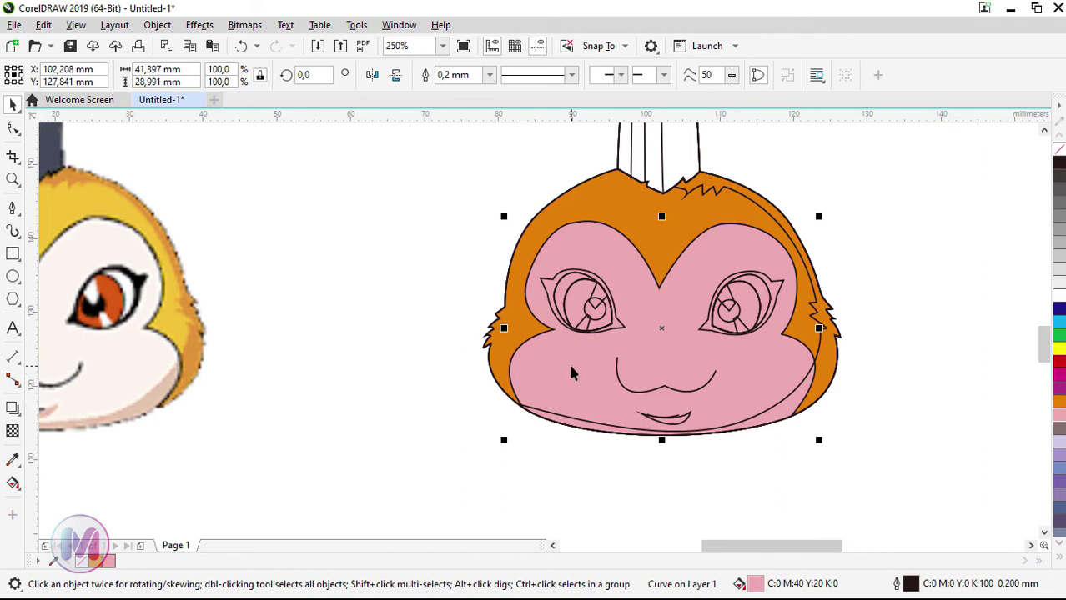
{"action": "left_click", "coordinate": [1058, 440]}
{"action": "left_click", "coordinate": [1057, 415]}
Open the face shape's uniform fill for editing and look through the RGB and CMYK colour palettes for a paler skin tone
{"action": "double_click", "coordinate": [756, 584]}
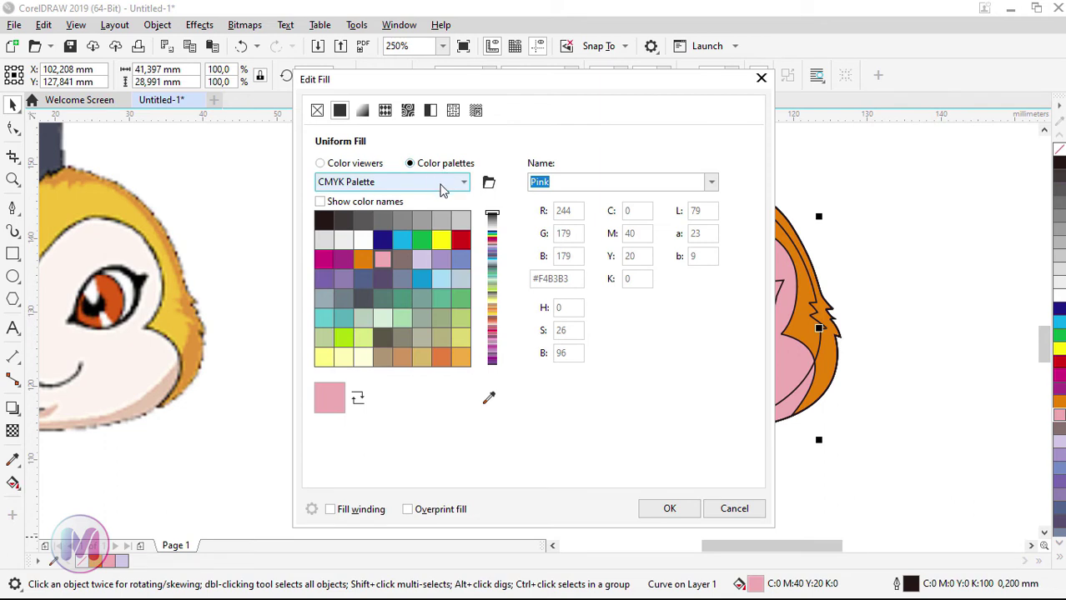
{"action": "left_click", "coordinate": [463, 185]}
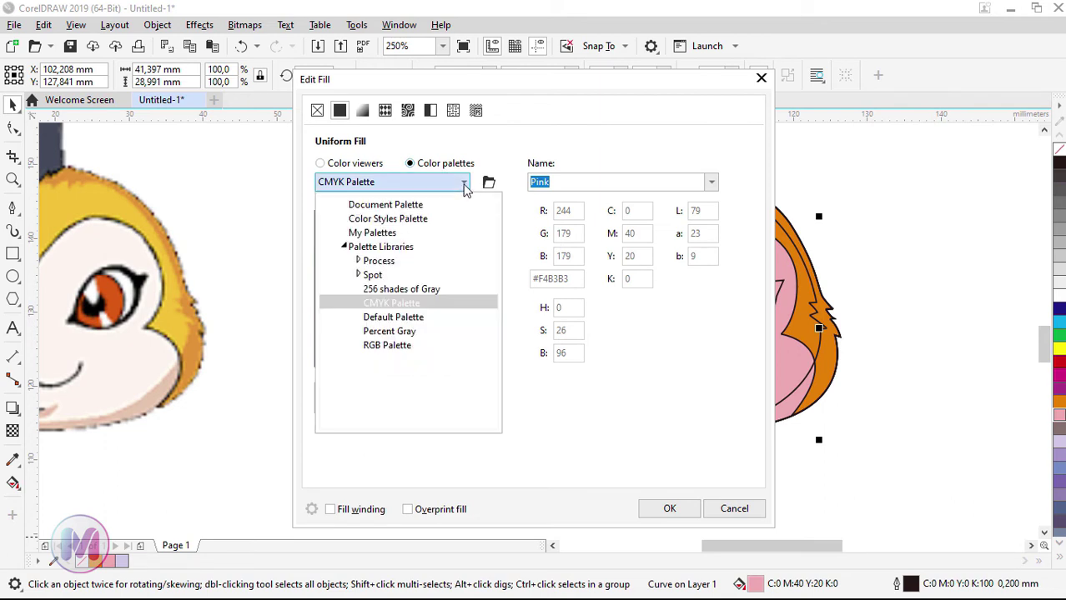
{"action": "left_click", "coordinate": [403, 351]}
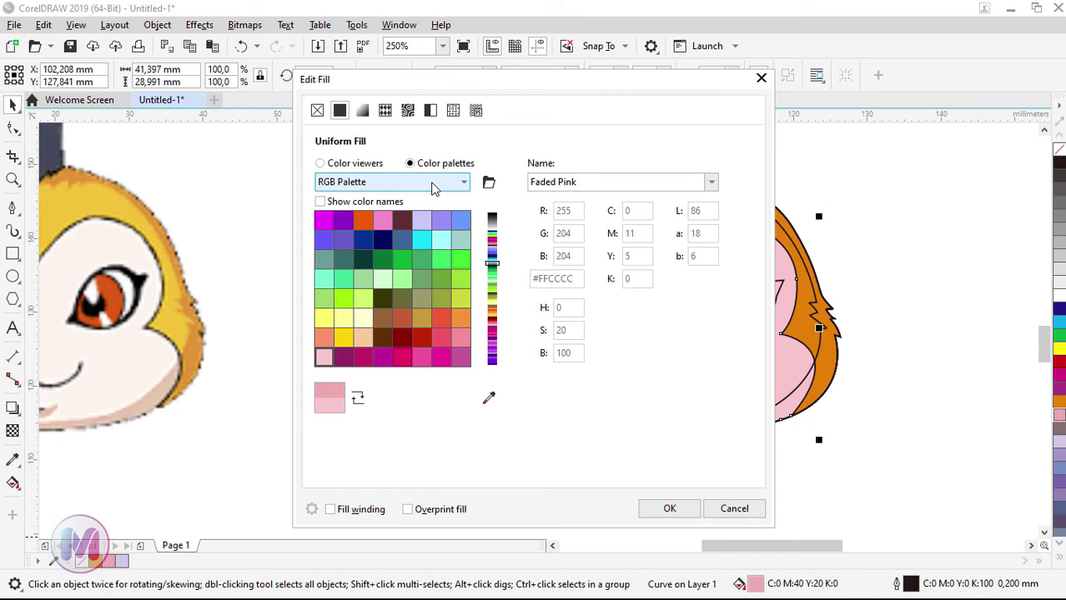
{"action": "scroll", "coordinate": [404, 259], "scroll_direction": "down", "scroll_amount": 3}
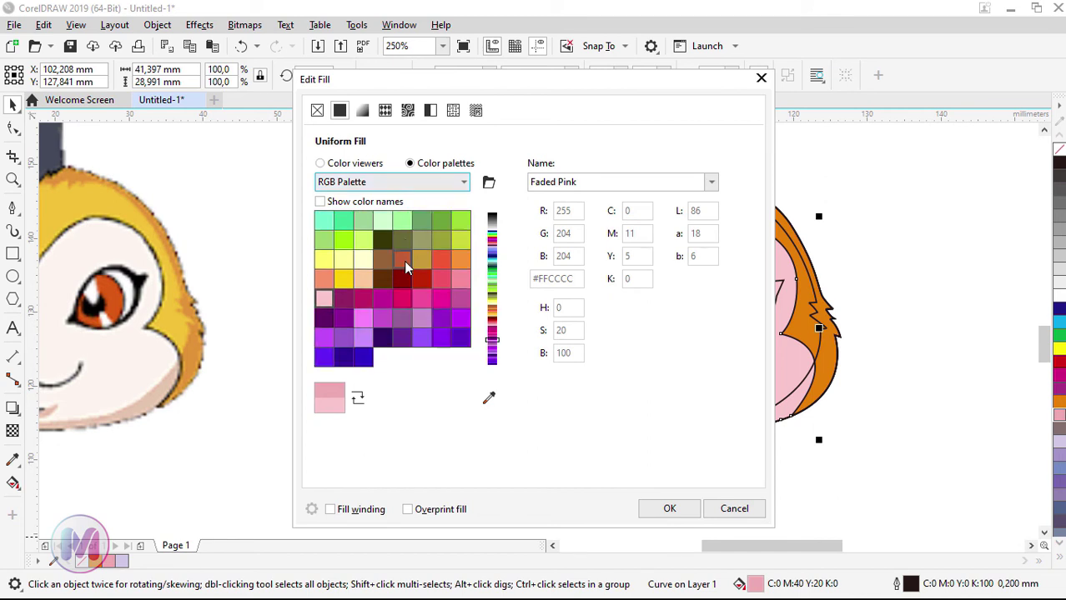
{"action": "left_click", "coordinate": [403, 182]}
{"action": "left_click", "coordinate": [402, 181]}
{"action": "left_click", "coordinate": [364, 167]}
{"action": "left_click", "coordinate": [431, 166]}
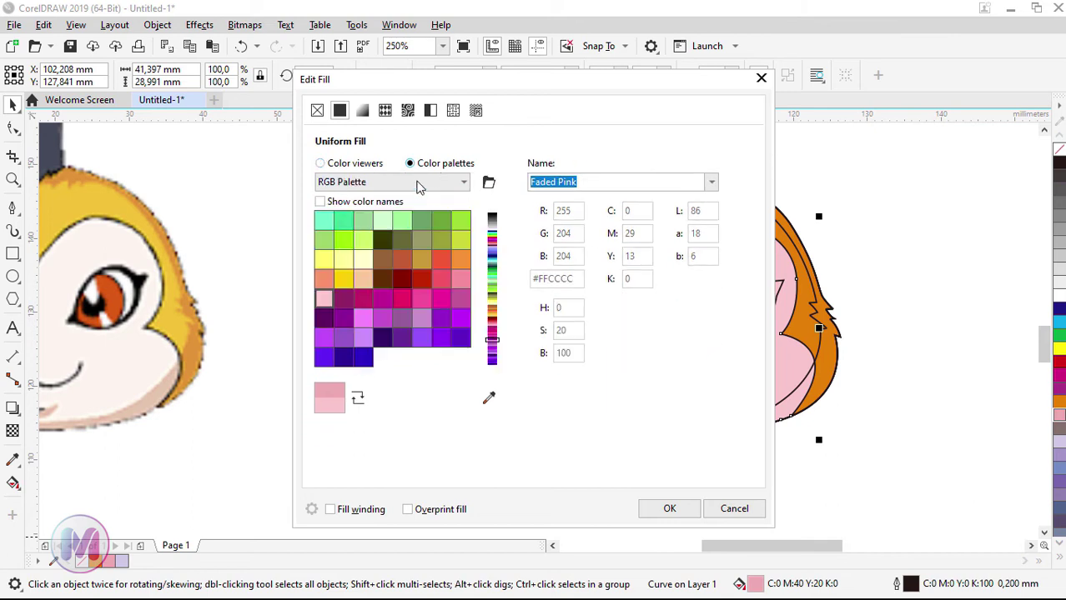
{"action": "left_click", "coordinate": [417, 182]}
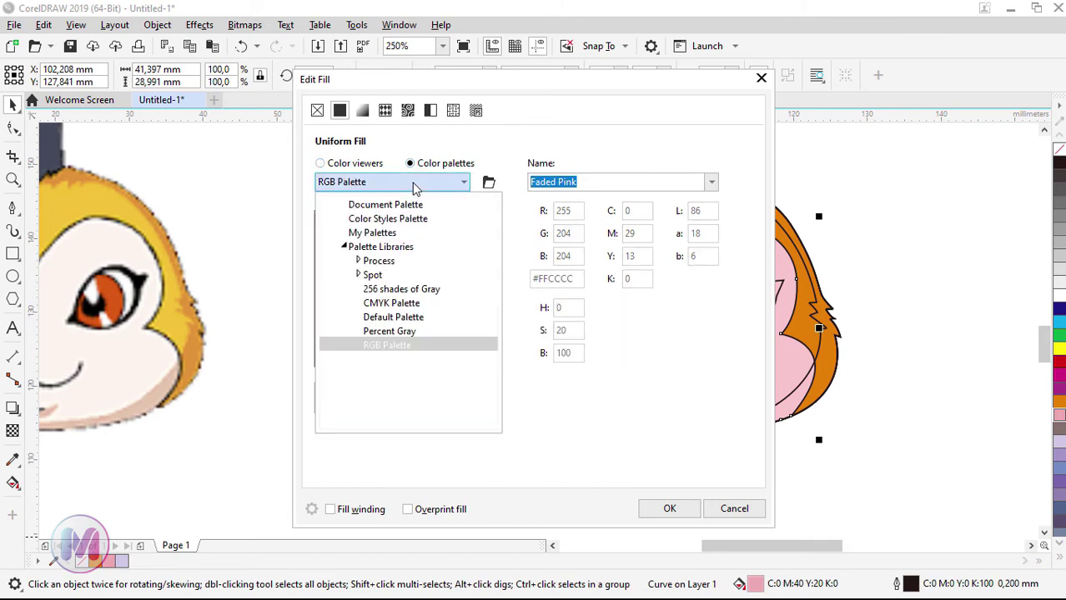
{"action": "left_click", "coordinate": [409, 303]}
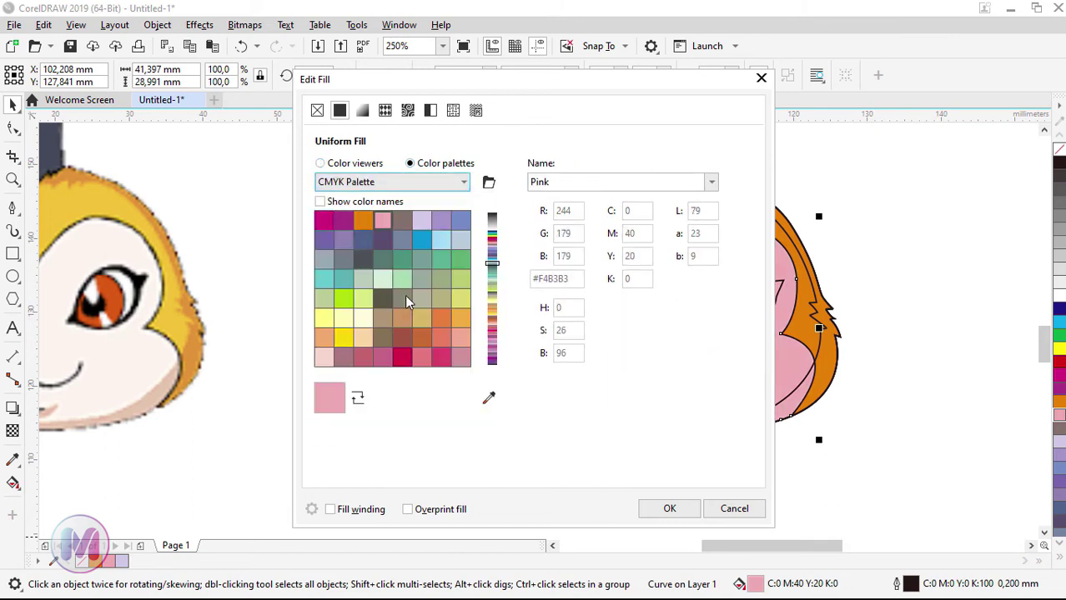
Lighten the face shape's fill to pale pink #FCE8E8 (C0 M13 Y6 K0) using the HSB colour viewer
{"action": "left_click", "coordinate": [356, 166]}
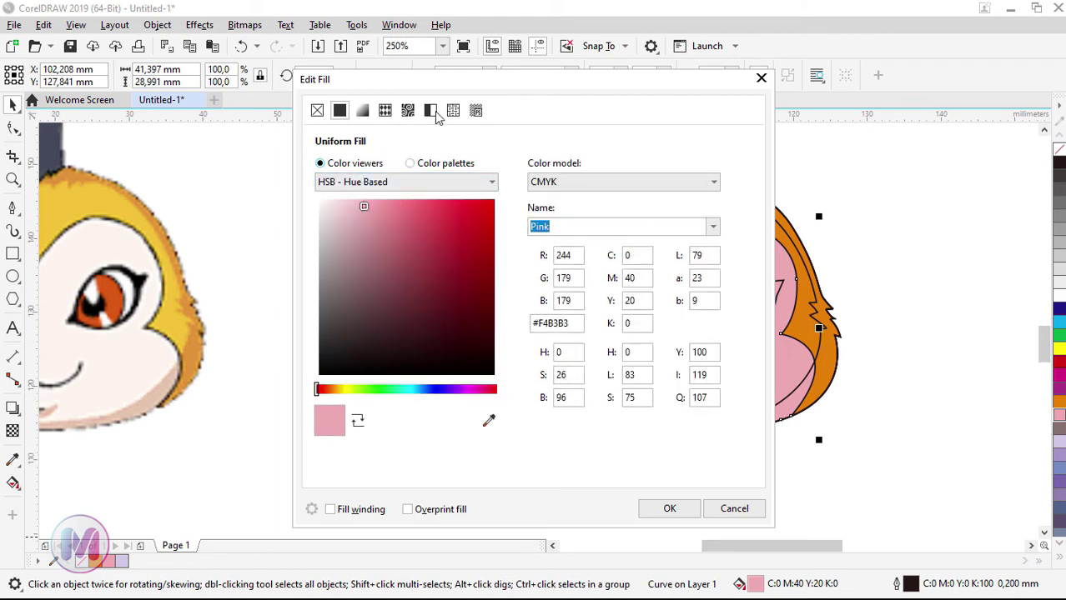
{"action": "left_click_drag", "start_coordinate": [442, 81], "coordinate": [243, 71]}
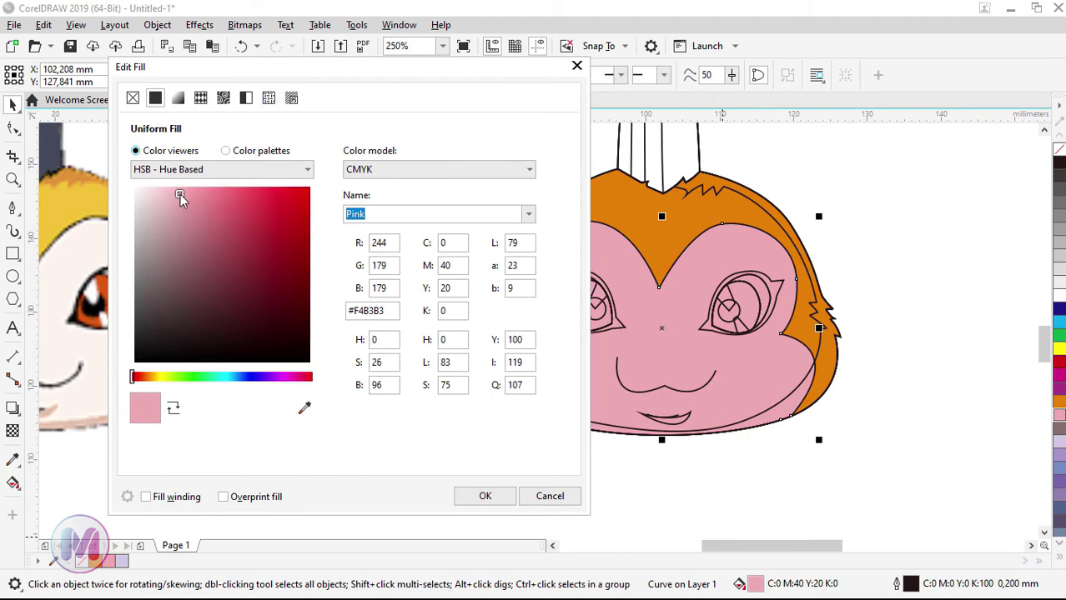
{"action": "mouse_move", "coordinate": [179, 194]}
{"action": "left_mouse_down"}
{"action": "mouse_move", "coordinate": [150, 195]}
{"action": "mouse_move", "coordinate": [157, 210]}
{"action": "mouse_move", "coordinate": [171, 206]}
{"action": "mouse_move", "coordinate": [149, 191]}
{"action": "left_mouse_up"}
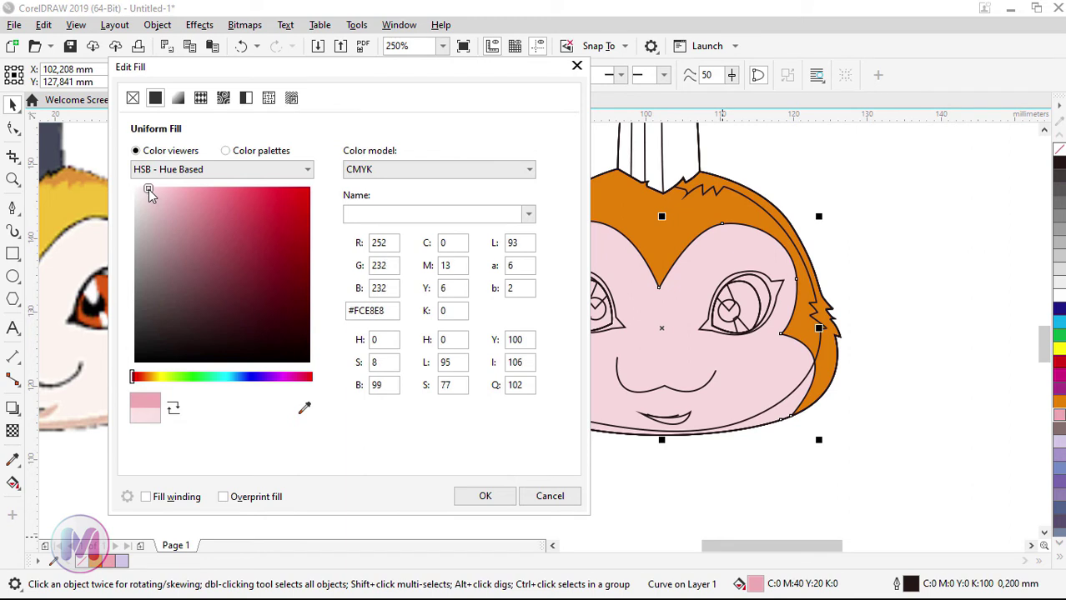
{"action": "left_click", "coordinate": [483, 498]}
{"action": "left_click", "coordinate": [544, 461]}
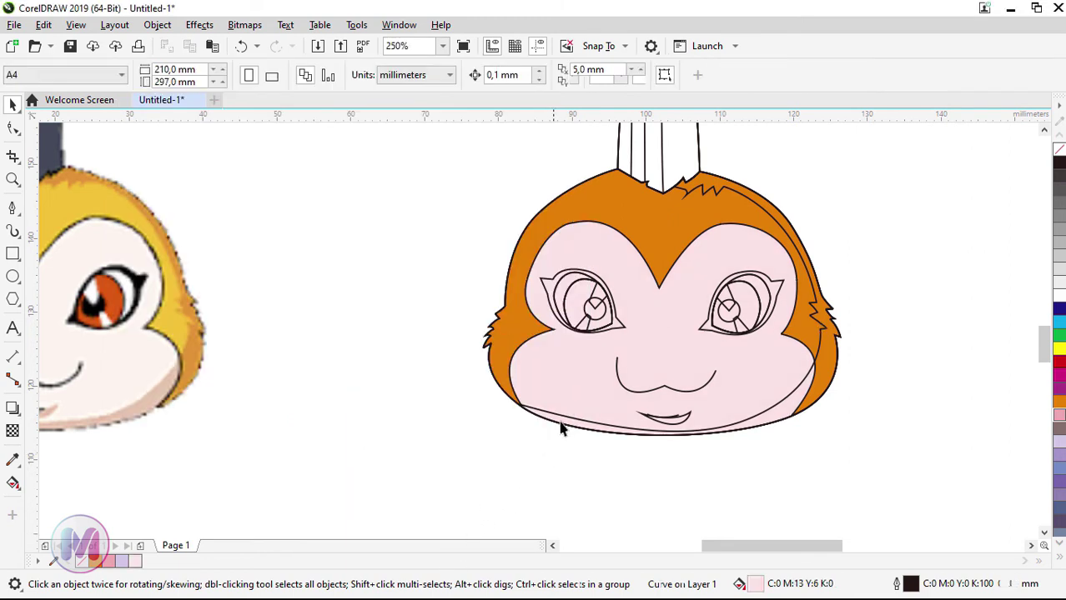
Try a black fill on the left eye's outer outline, then undo it
{"action": "left_click", "coordinate": [620, 331]}
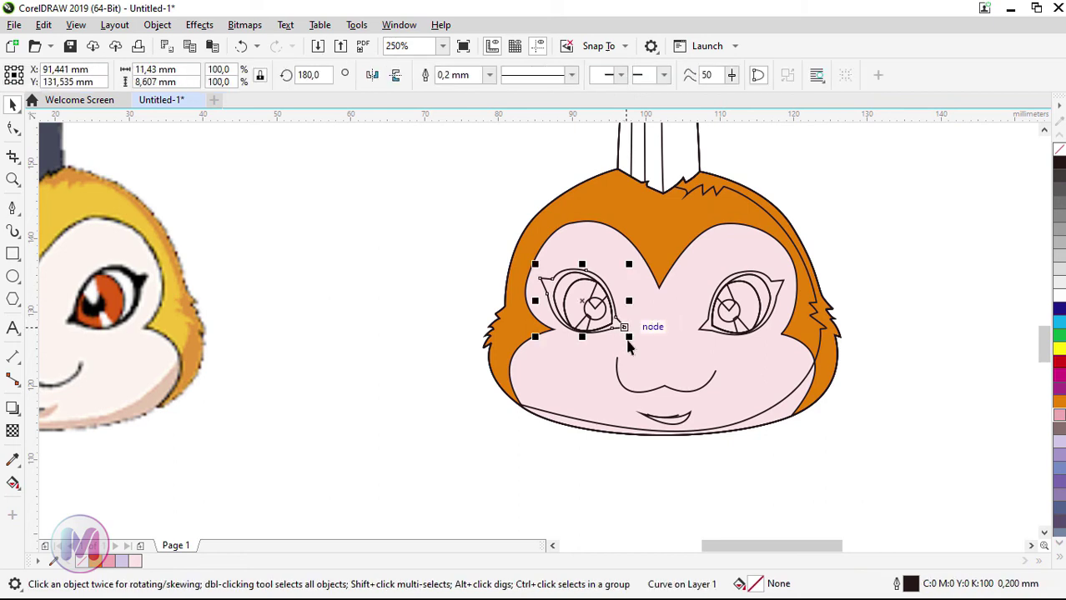
{"action": "left_click", "coordinate": [1059, 166]}
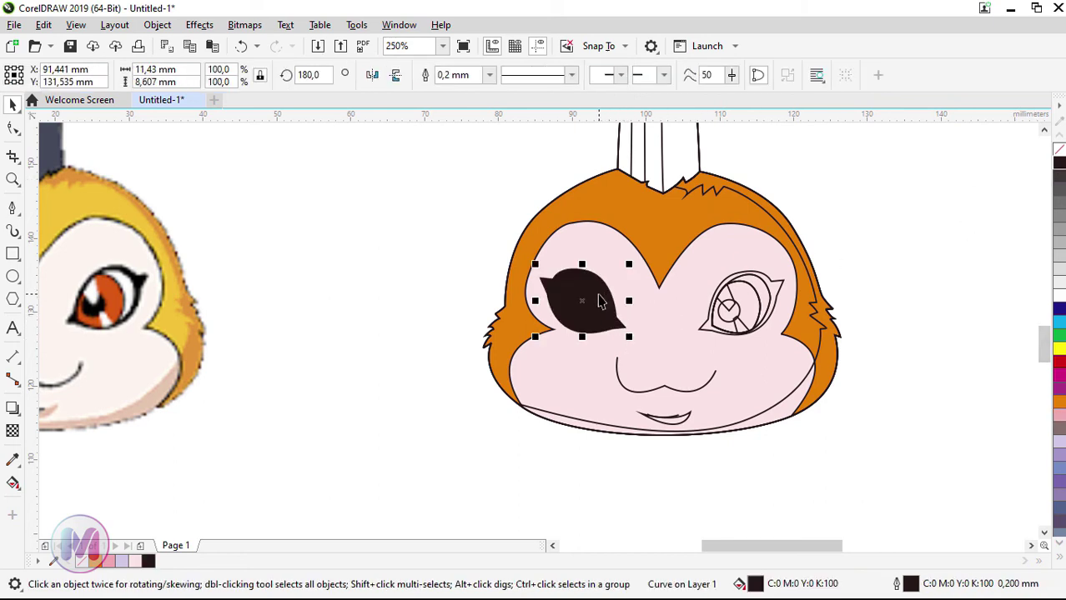
{"action": "key", "text": "ctrl+z"}
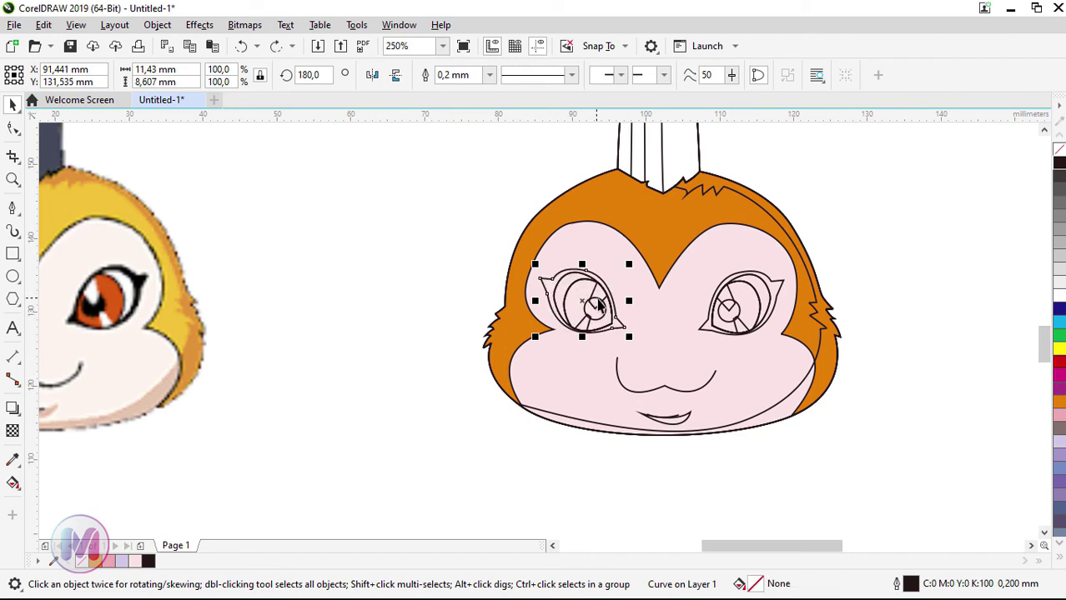
{"action": "scroll", "coordinate": [584, 324], "scroll_direction": "up", "scroll_amount": 2}
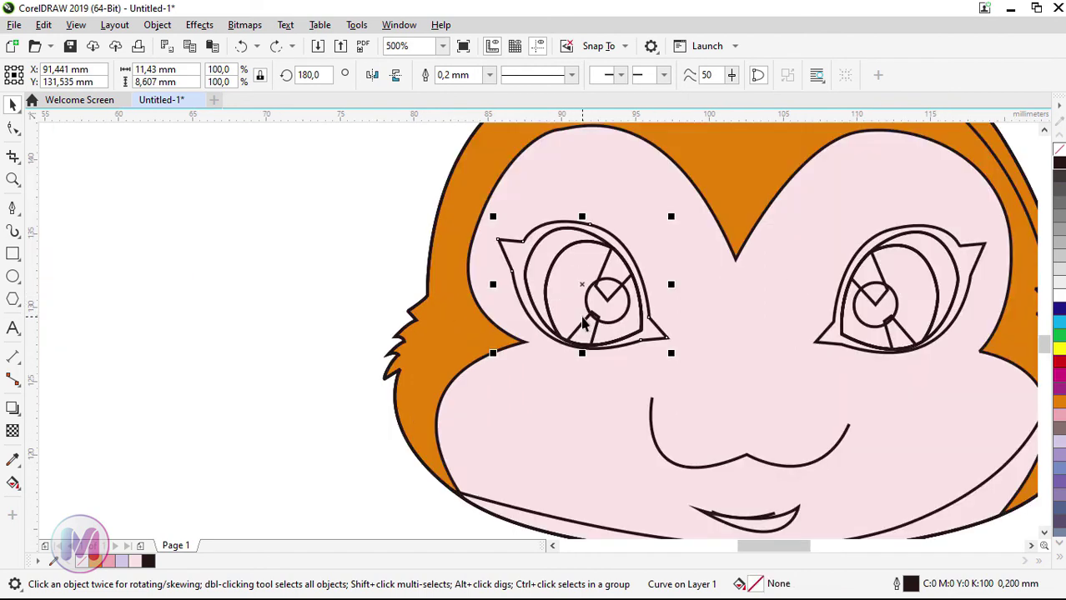
{"action": "left_click", "coordinate": [612, 327]}
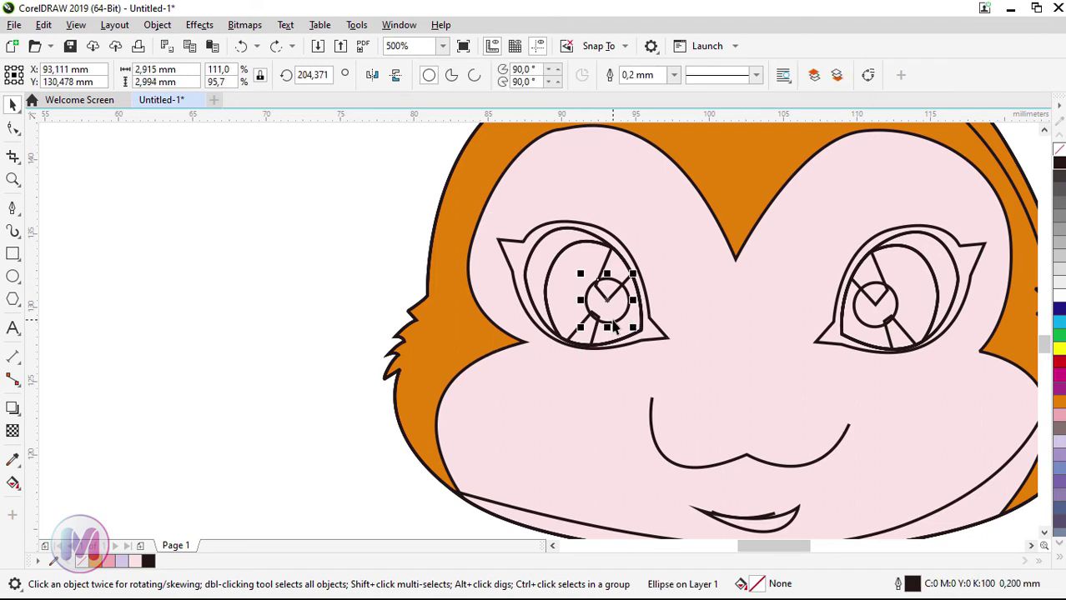
{"action": "left_click", "coordinate": [862, 322], "text": "shift"}
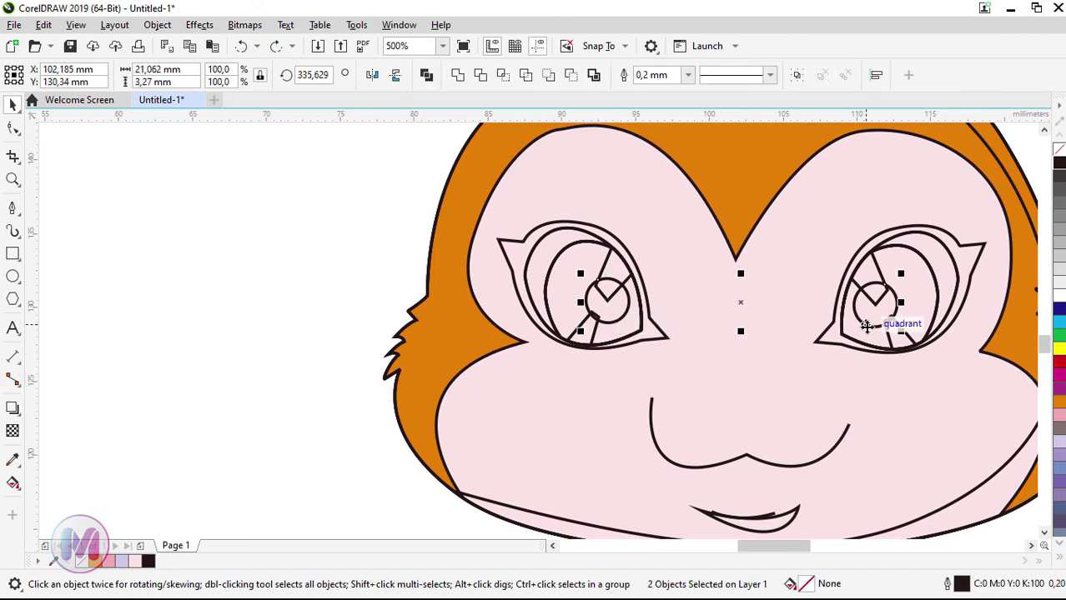
{"action": "scroll", "coordinate": [840, 325], "scroll_direction": "right", "scroll_amount": 4}
{"action": "scroll", "coordinate": [842, 326], "scroll_direction": "right", "scroll_amount": 3}
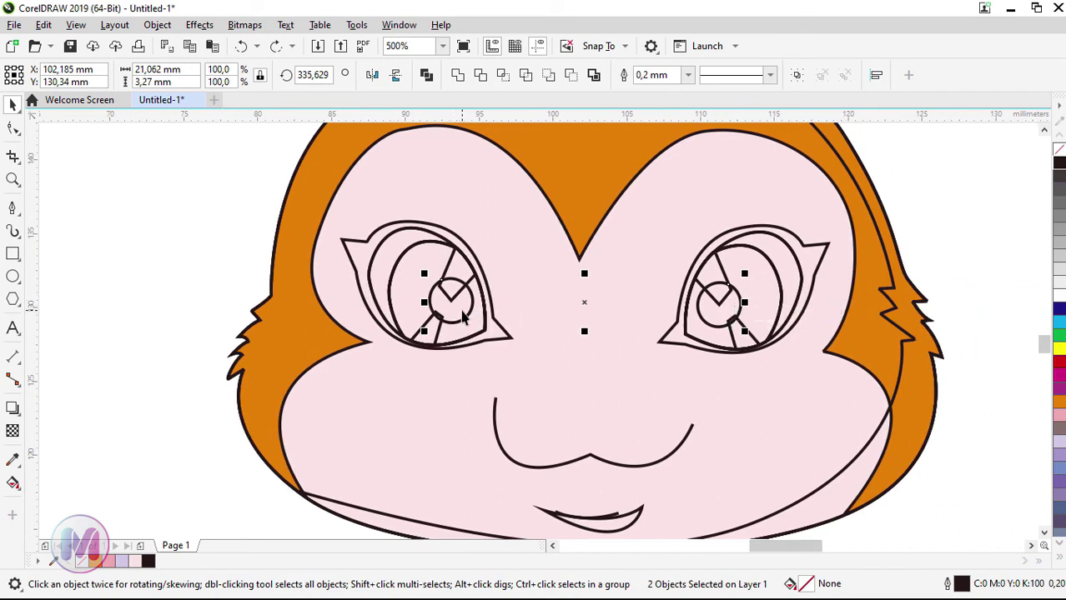
{"action": "scroll", "coordinate": [221, 313], "scroll_direction": "left", "scroll_amount": 6}
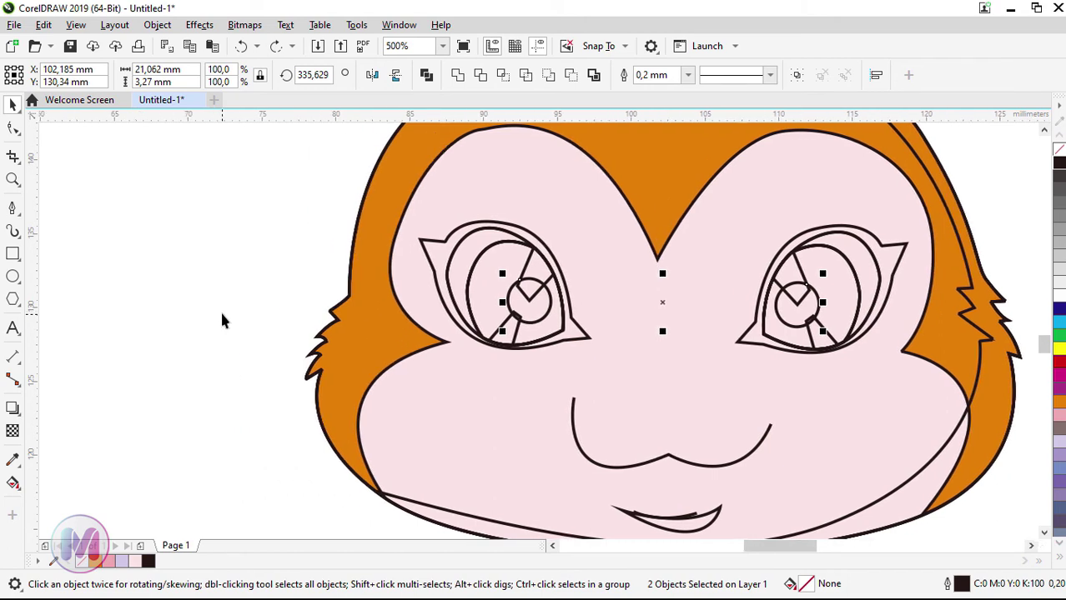
{"action": "left_click", "coordinate": [233, 305]}
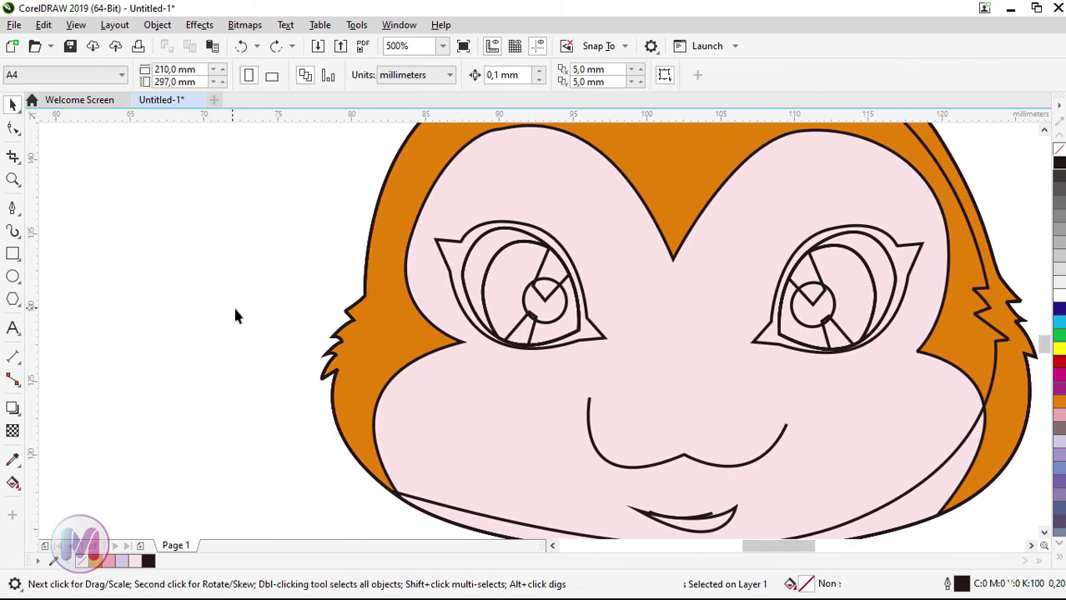
{"action": "left_click", "coordinate": [555, 324]}
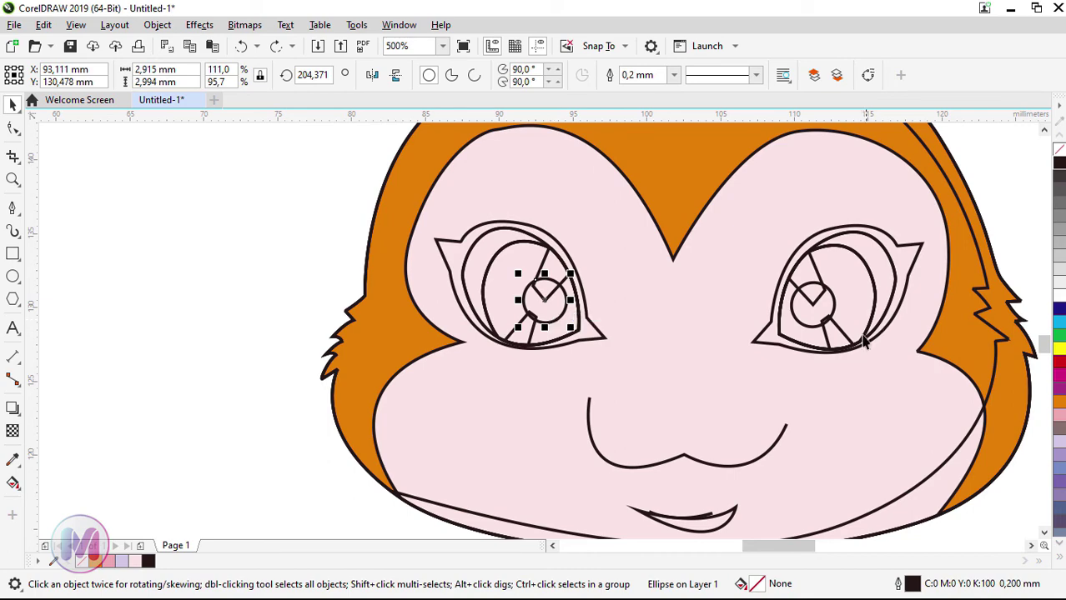
{"action": "left_click", "coordinate": [251, 288]}
Fill the small pupil circles of both eyes with black, C0 M0 Y0 K100
{"action": "scroll", "coordinate": [345, 302], "scroll_direction": "down", "scroll_amount": 2}
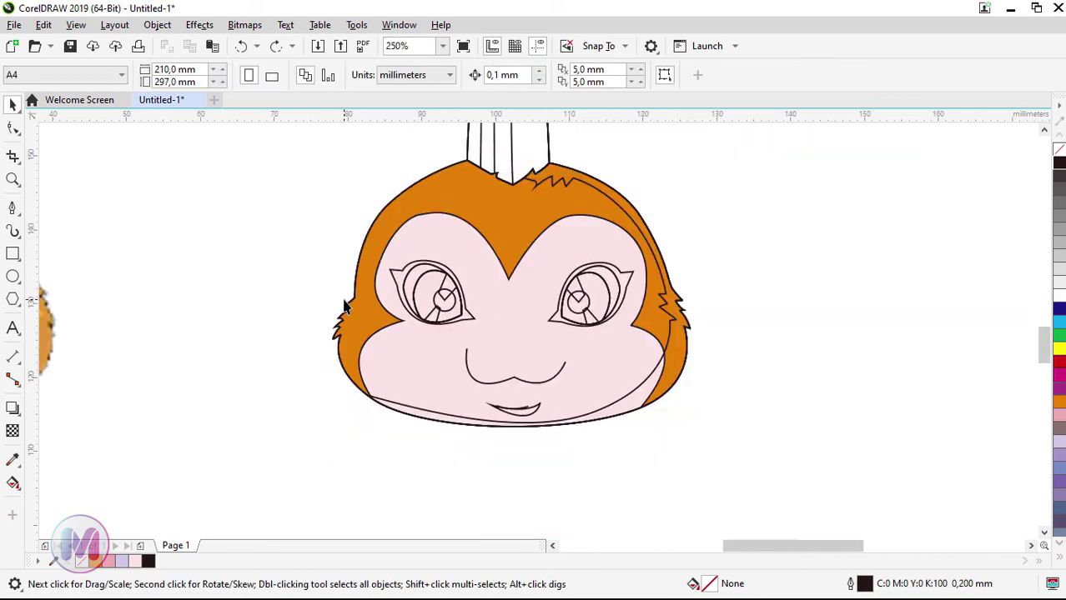
{"action": "scroll", "coordinate": [344, 301], "scroll_direction": "up", "scroll_amount": 2}
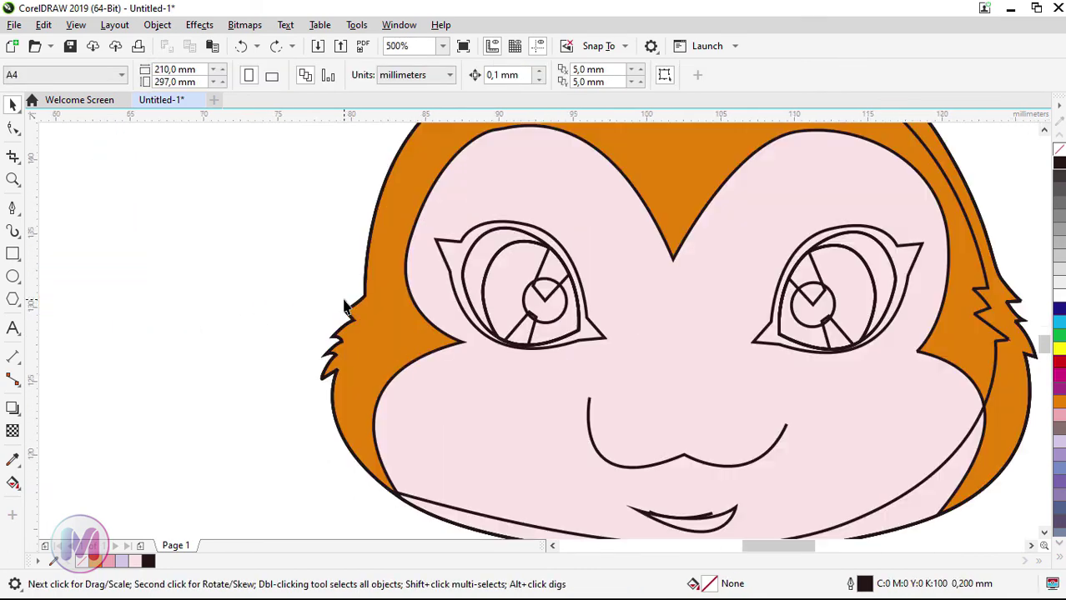
{"action": "left_click", "coordinate": [560, 319]}
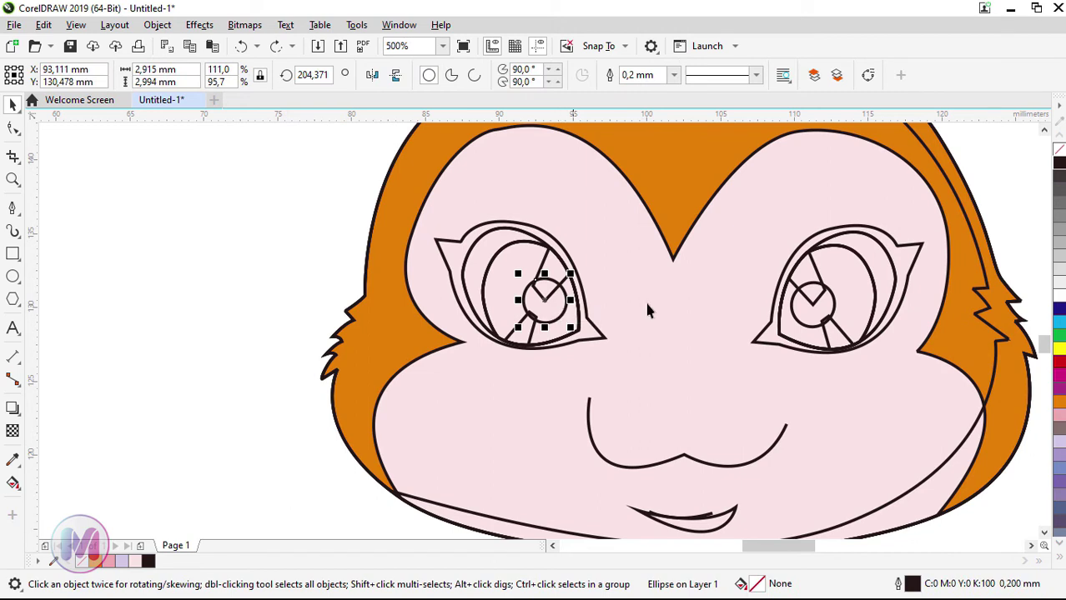
{"action": "left_click", "coordinate": [797, 317], "text": "shift"}
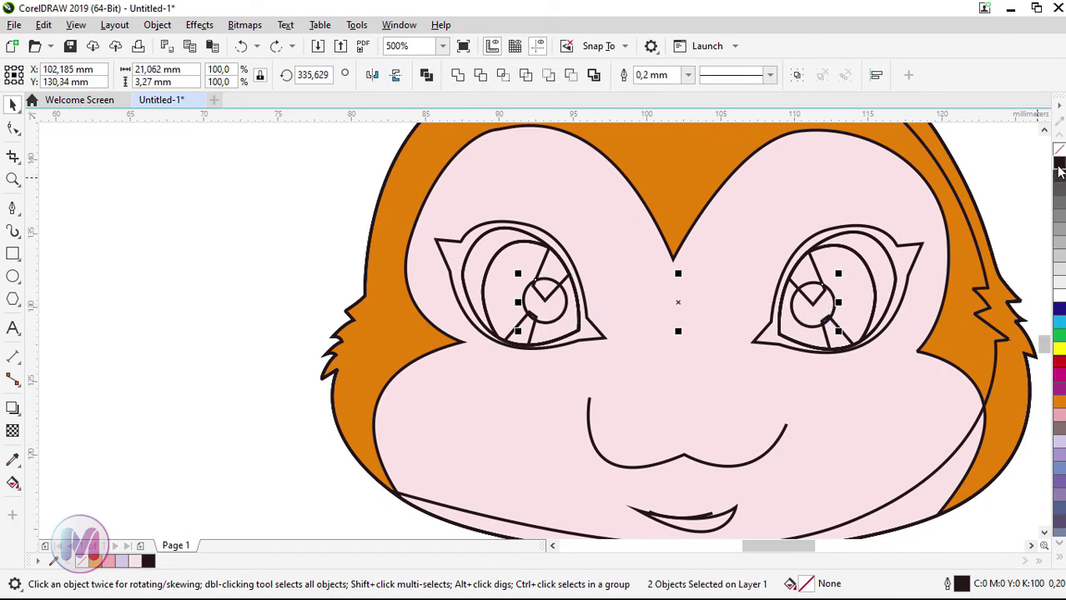
{"action": "left_click", "coordinate": [1059, 164]}
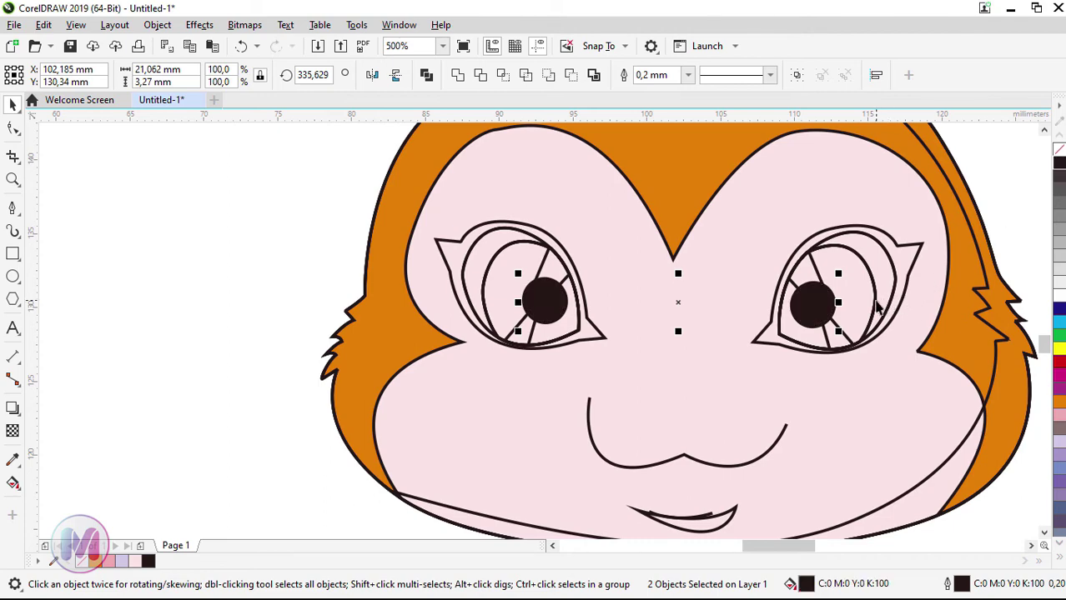
Fill the iris shapes of both eyes with Orange, C0 M60 Y100 K0
{"action": "left_click", "coordinate": [875, 302]}
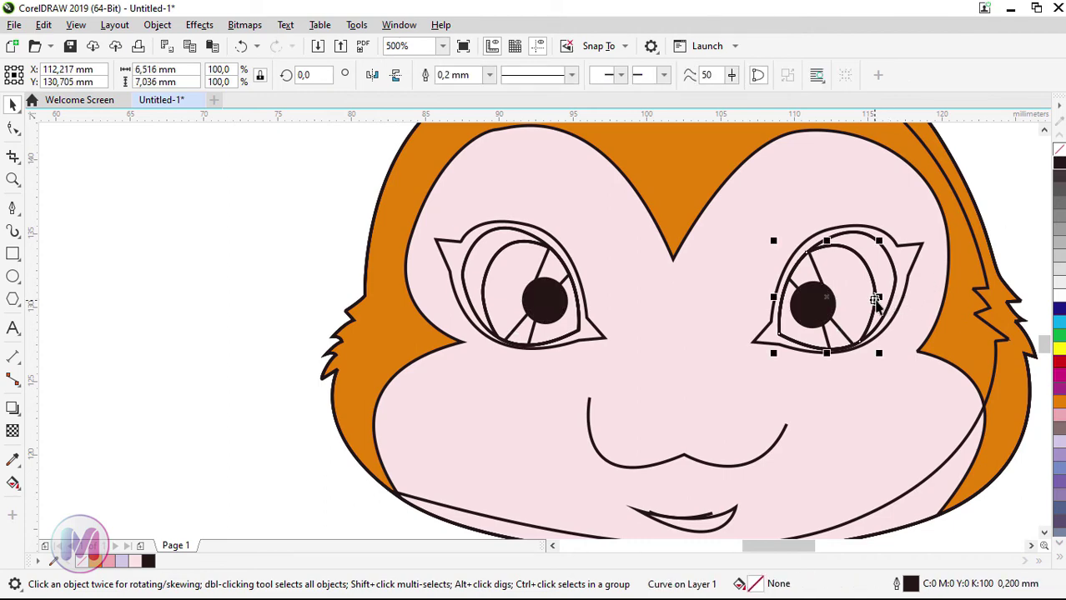
{"action": "left_click", "coordinate": [483, 280], "text": "shift"}
{"action": "scroll", "coordinate": [483, 280], "scroll_direction": "down", "scroll_amount": 2}
{"action": "scroll", "coordinate": [252, 292], "scroll_direction": "up", "scroll_amount": 1}
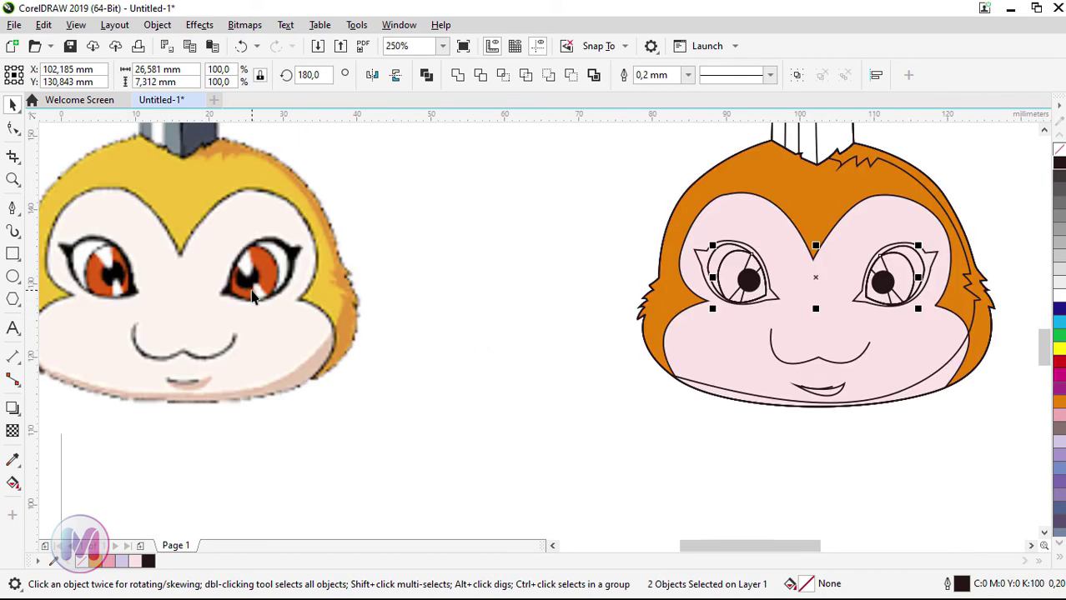
{"action": "left_click", "coordinate": [1058, 404]}
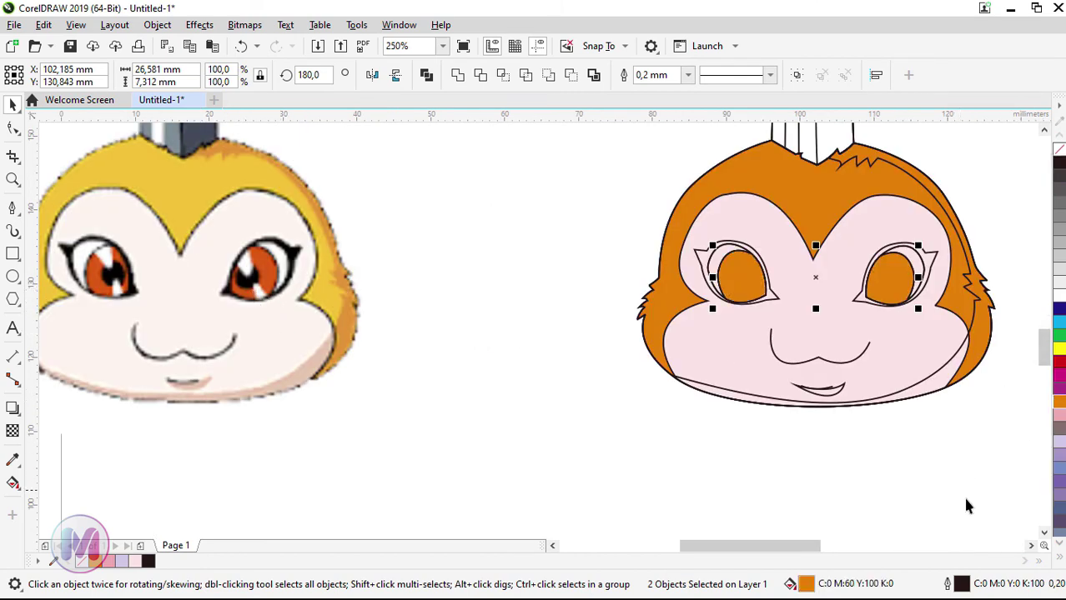
Change both irises' uniform fill to the redder orange #EF813E (C0 M62 Y82 K0) using the HSB colour viewer
{"action": "double_click", "coordinate": [805, 586]}
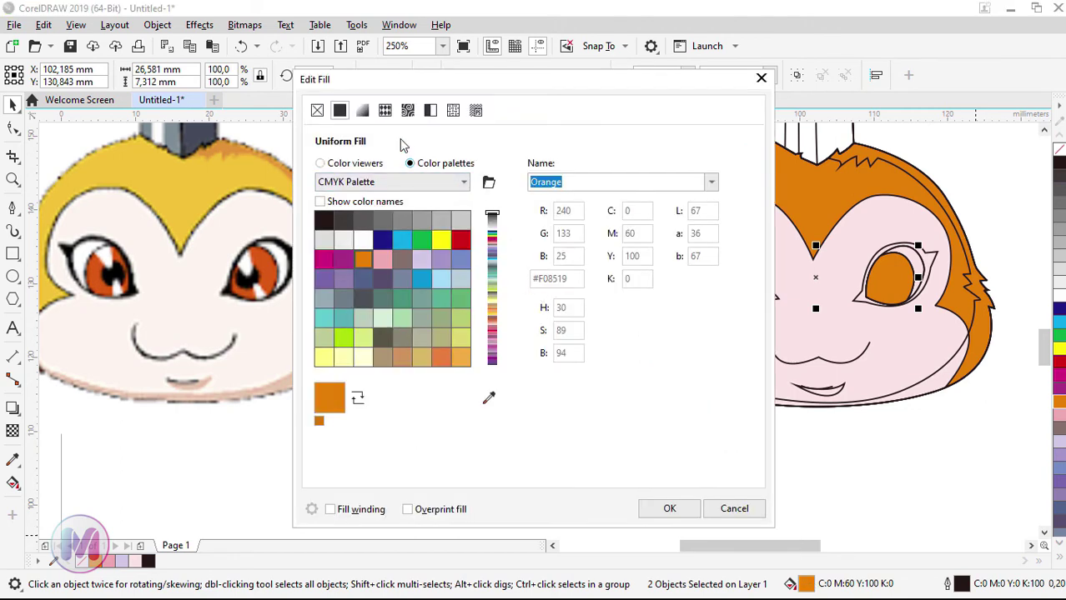
{"action": "left_click", "coordinate": [355, 163]}
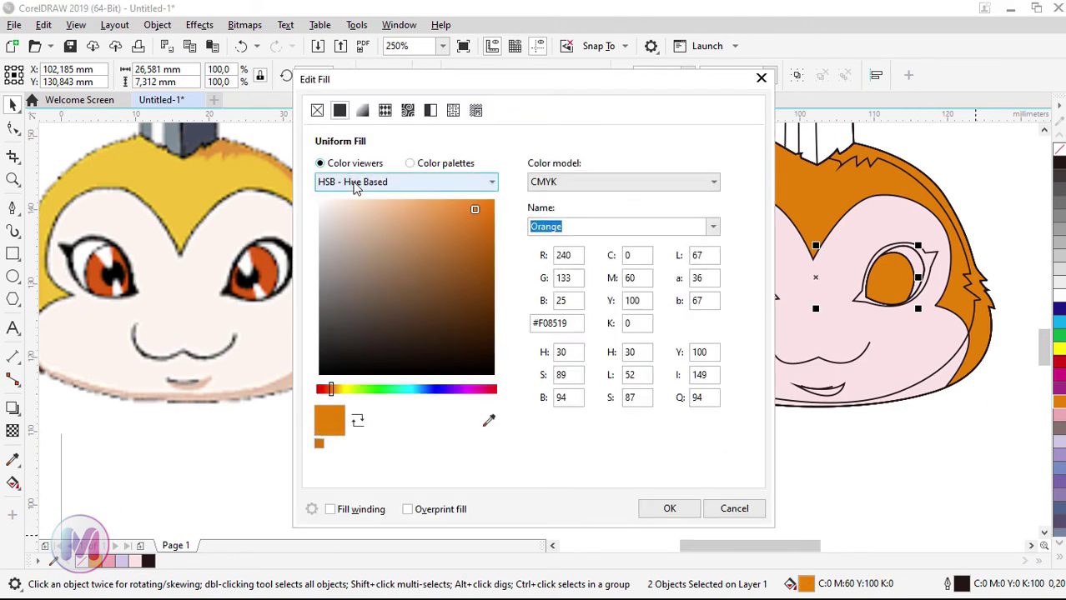
{"action": "mouse_move", "coordinate": [474, 210]}
{"action": "left_mouse_down"}
{"action": "mouse_move", "coordinate": [485, 239]}
{"action": "mouse_move", "coordinate": [477, 212]}
{"action": "left_mouse_up"}
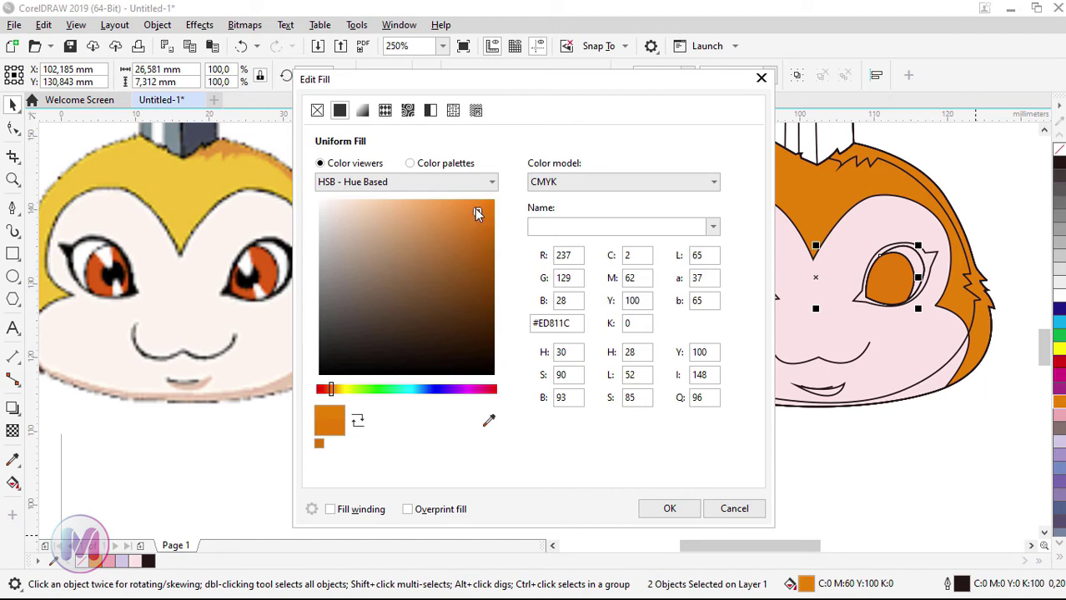
{"action": "left_click", "coordinate": [472, 215]}
{"action": "left_click_drag", "start_coordinate": [331, 390], "coordinate": [328, 391]}
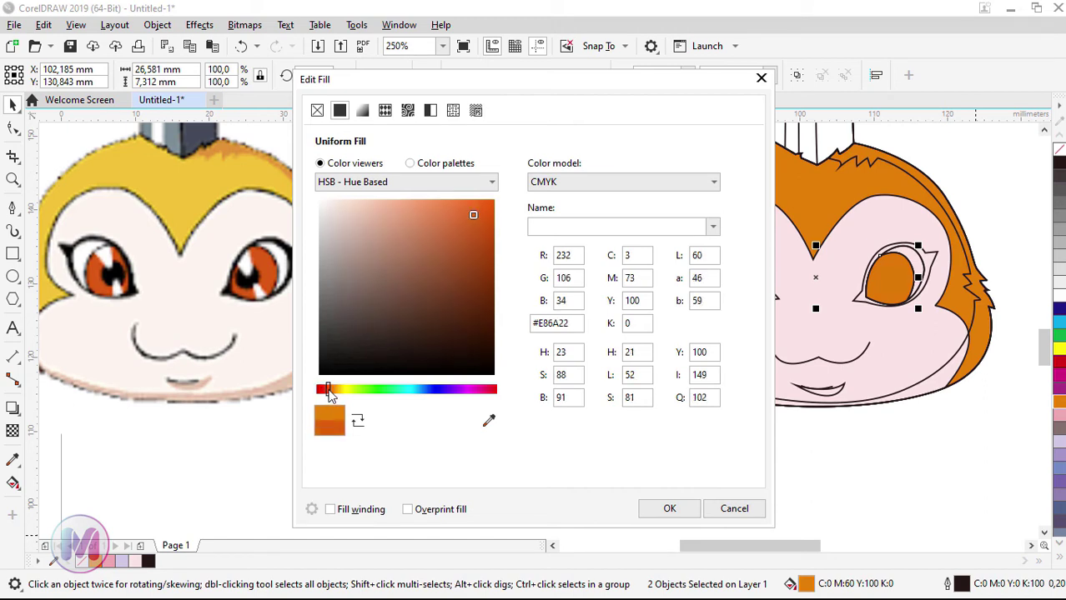
{"action": "left_click", "coordinate": [471, 225]}
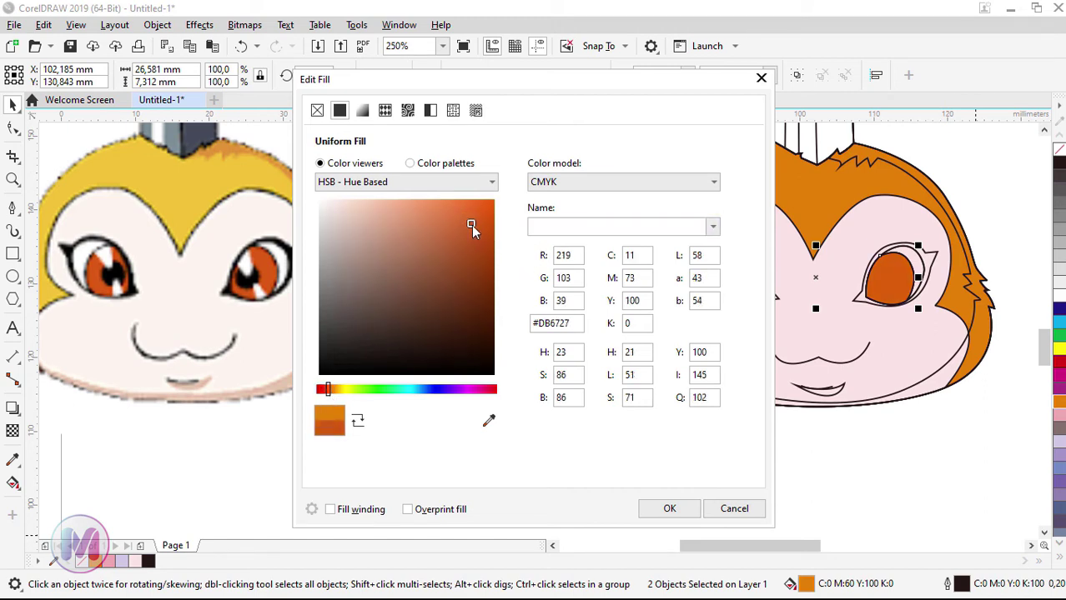
{"action": "left_click_drag", "start_coordinate": [473, 221], "coordinate": [454, 213]}
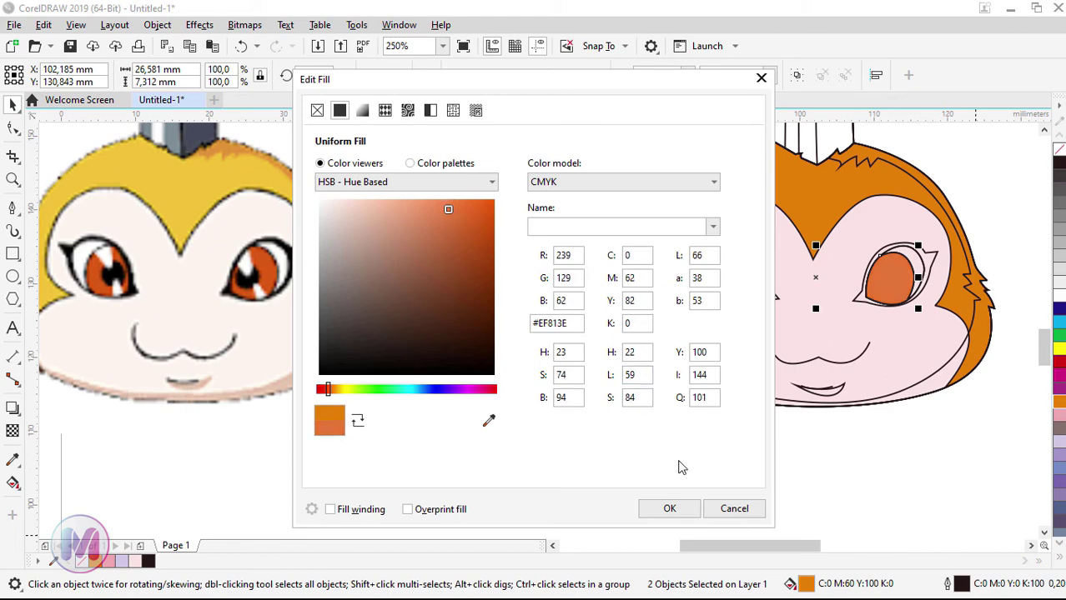
{"action": "left_click", "coordinate": [669, 509]}
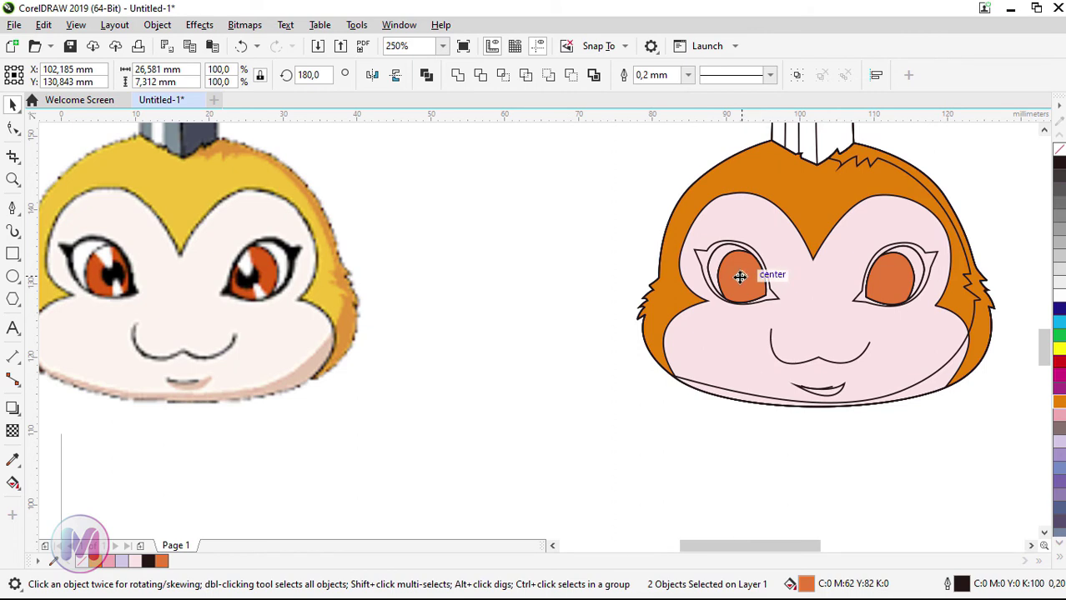
{"action": "left_click", "coordinate": [896, 450]}
{"action": "left_click", "coordinate": [885, 275]}
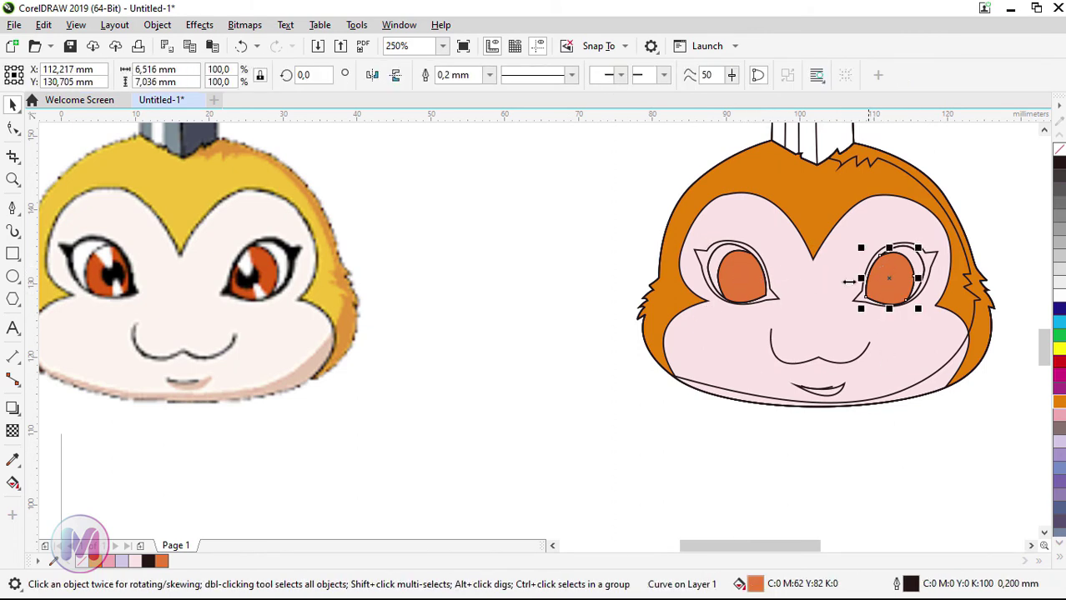
{"action": "left_click", "coordinate": [749, 271], "text": "shift"}
{"action": "right_click", "coordinate": [751, 272]}
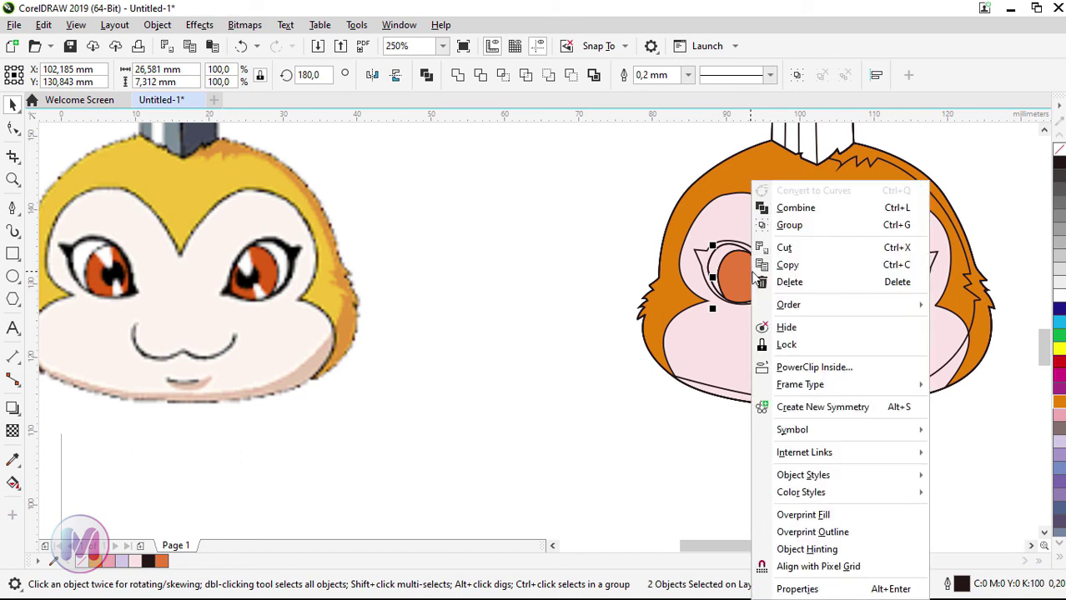
{"action": "left_click", "coordinate": [520, 278]}
{"action": "left_click", "coordinate": [635, 266]}
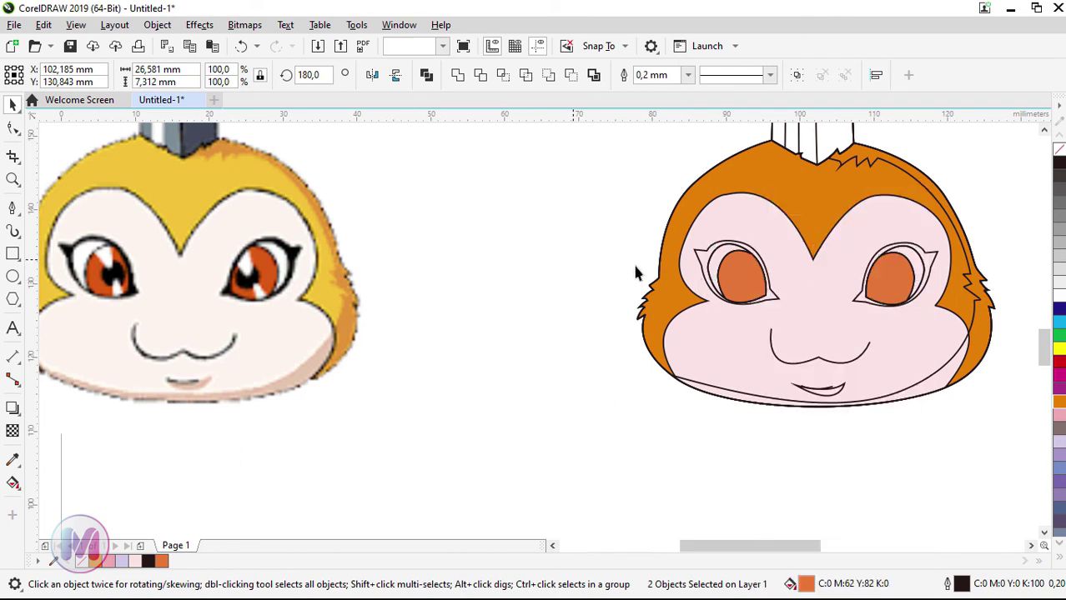
Send the iris shapes of both eyes back one level in the stacking order
{"action": "left_click", "coordinate": [738, 281]}
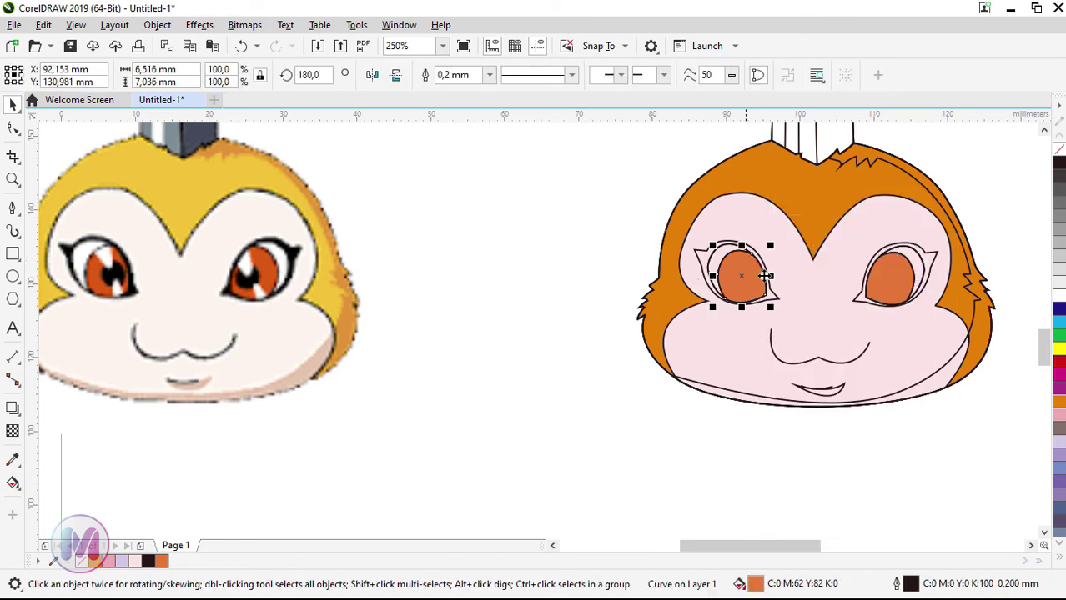
{"action": "left_click", "coordinate": [885, 286], "text": "shift"}
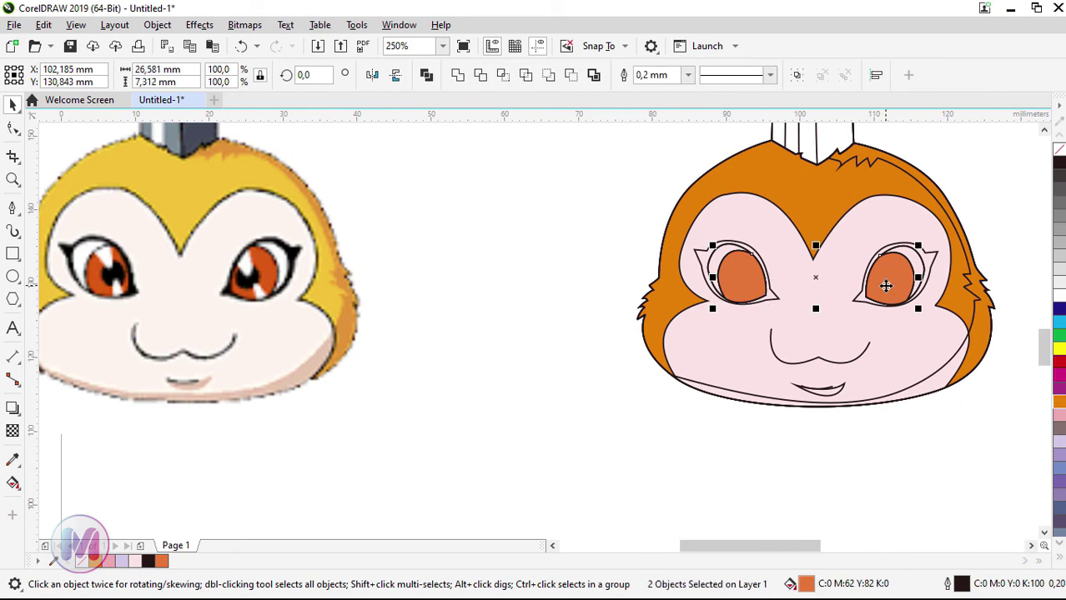
{"action": "right_click", "coordinate": [886, 285]}
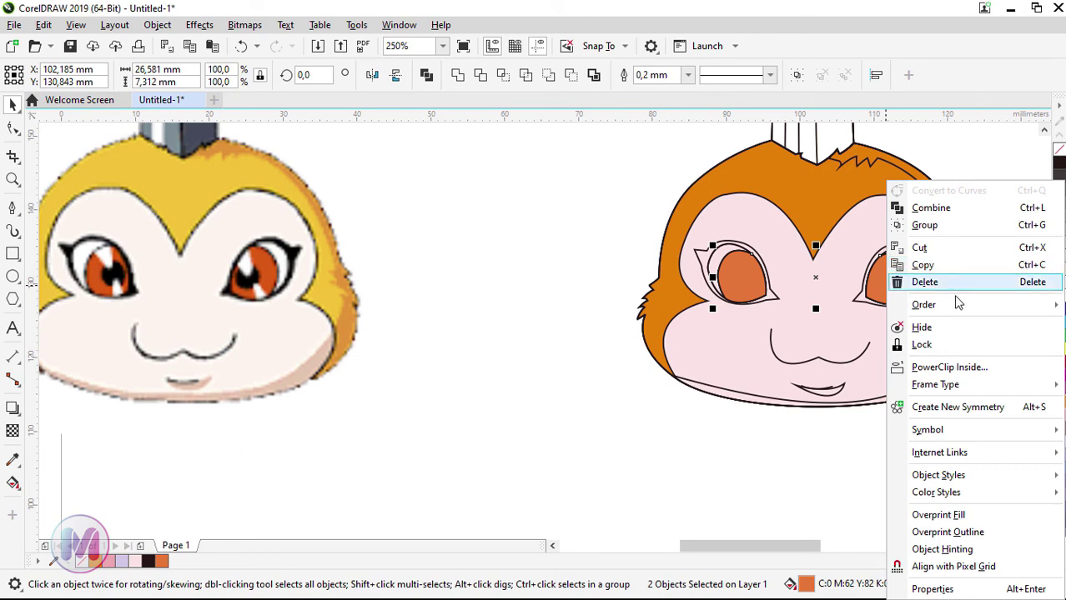
{"action": "mouse_move", "coordinate": [968, 317]}
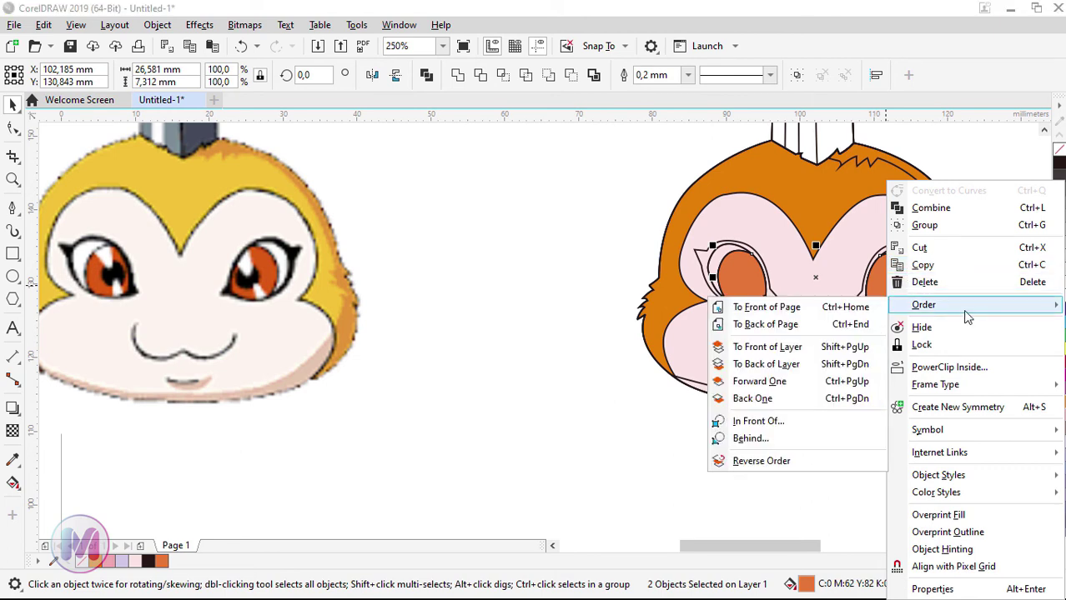
{"action": "left_click", "coordinate": [817, 400]}
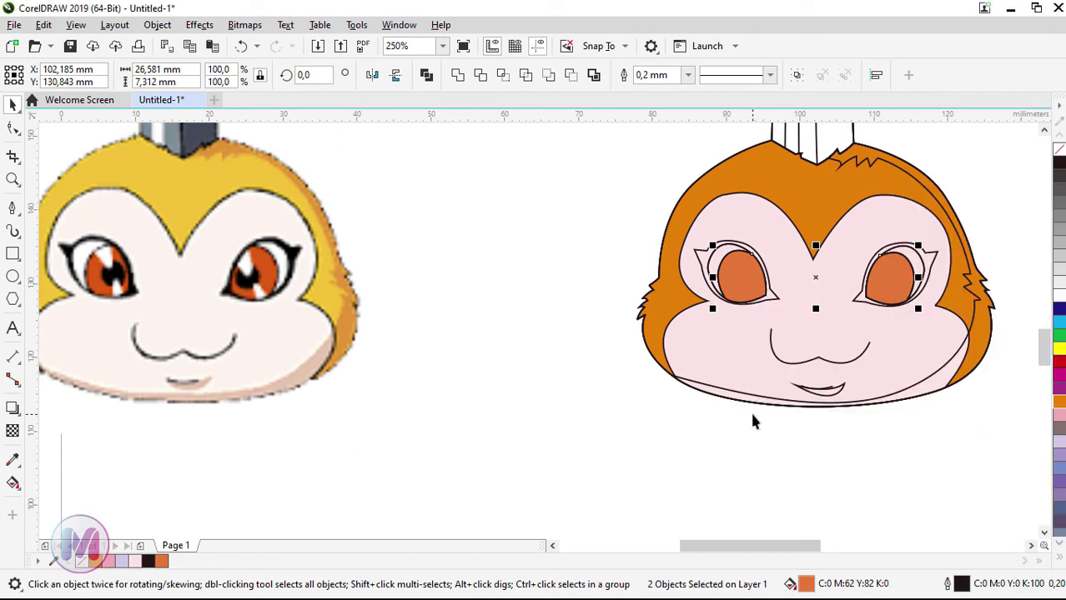
Send the left eye's black pupil circle back one level in the stacking order
{"action": "right_click", "coordinate": [741, 284]}
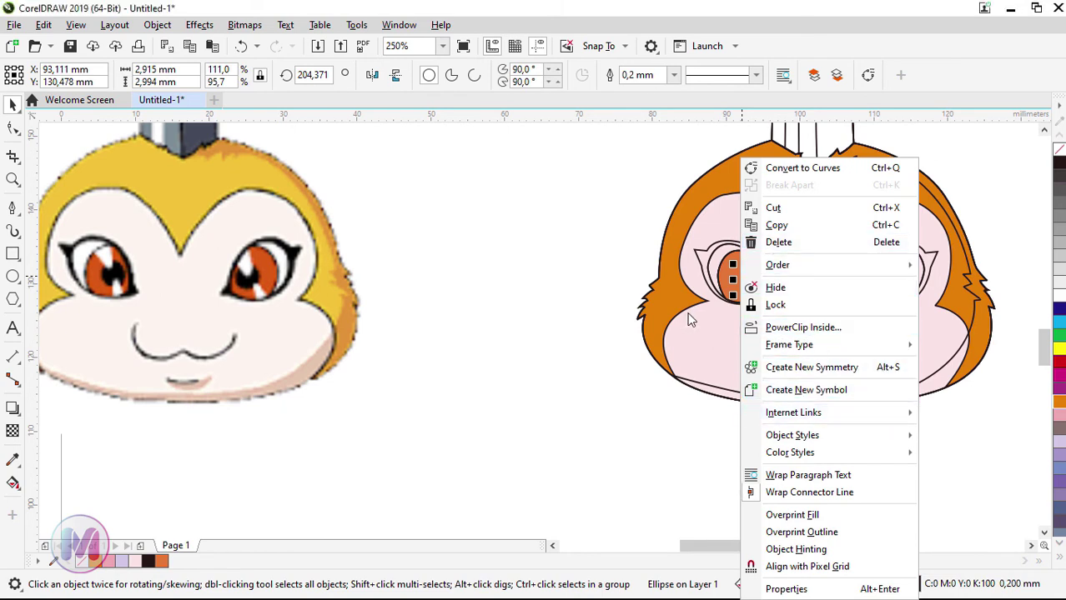
{"action": "mouse_move", "coordinate": [798, 270]}
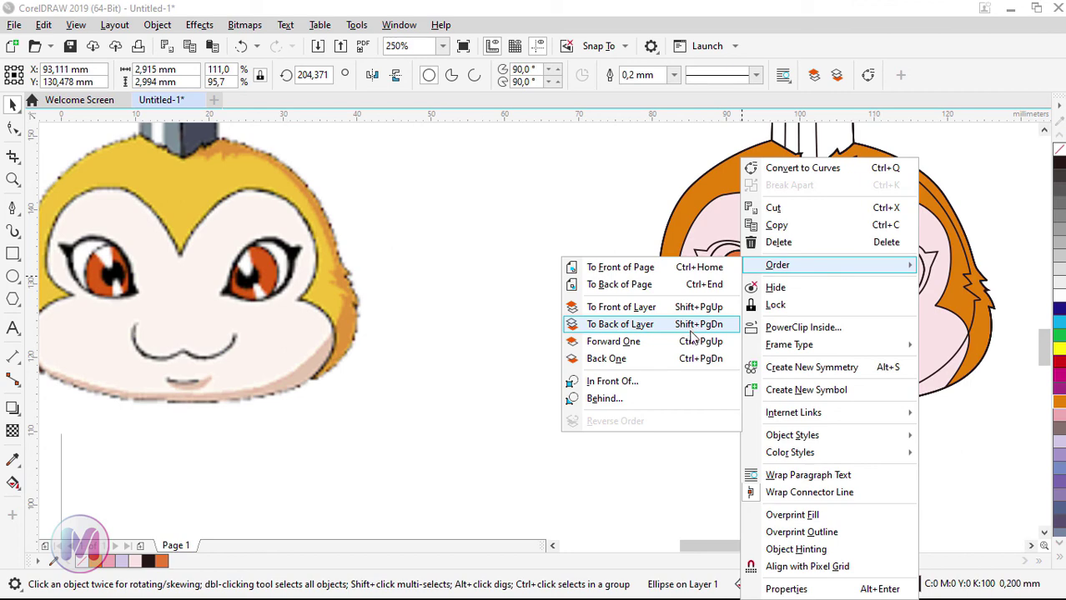
{"action": "left_click", "coordinate": [689, 360]}
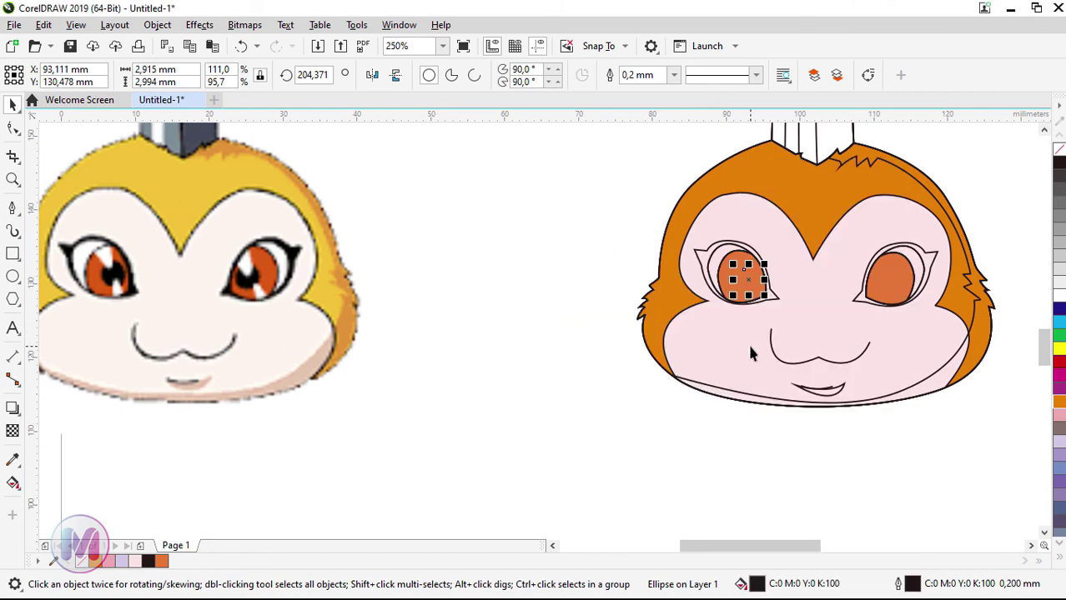
{"action": "left_click", "coordinate": [776, 436]}
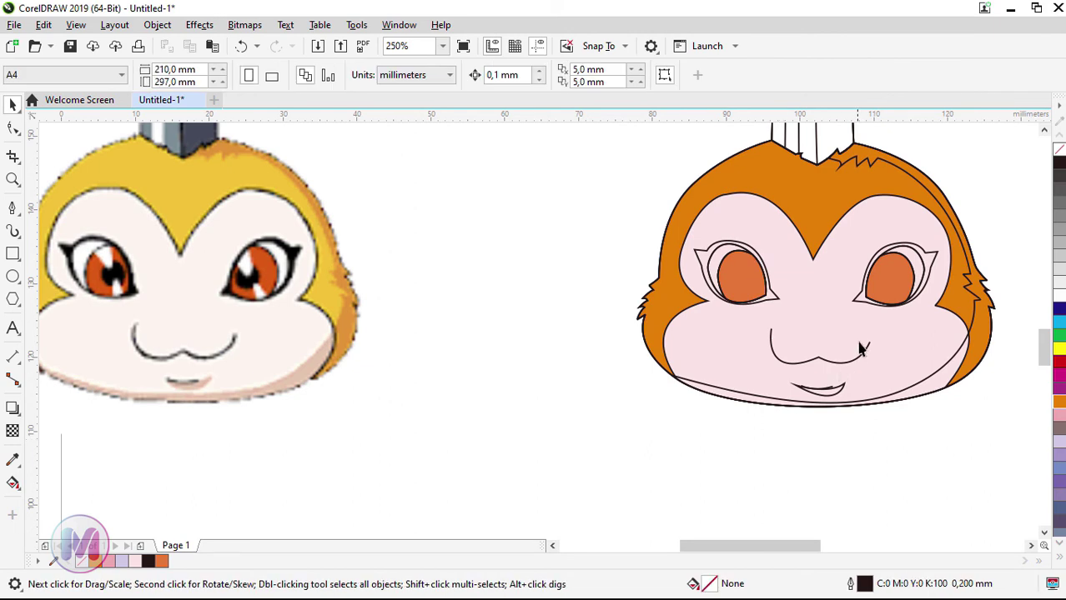
Move the right eye's orange iris aside to expose the shapes beneath it, then undo the move
{"action": "left_click", "coordinate": [895, 273]}
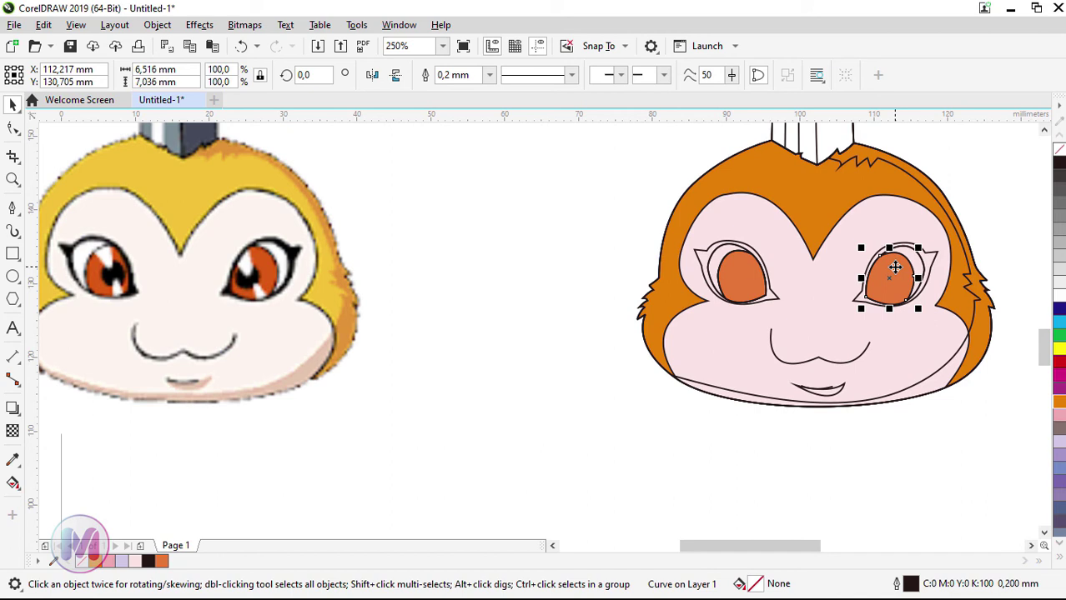
{"action": "left_click", "coordinate": [960, 406]}
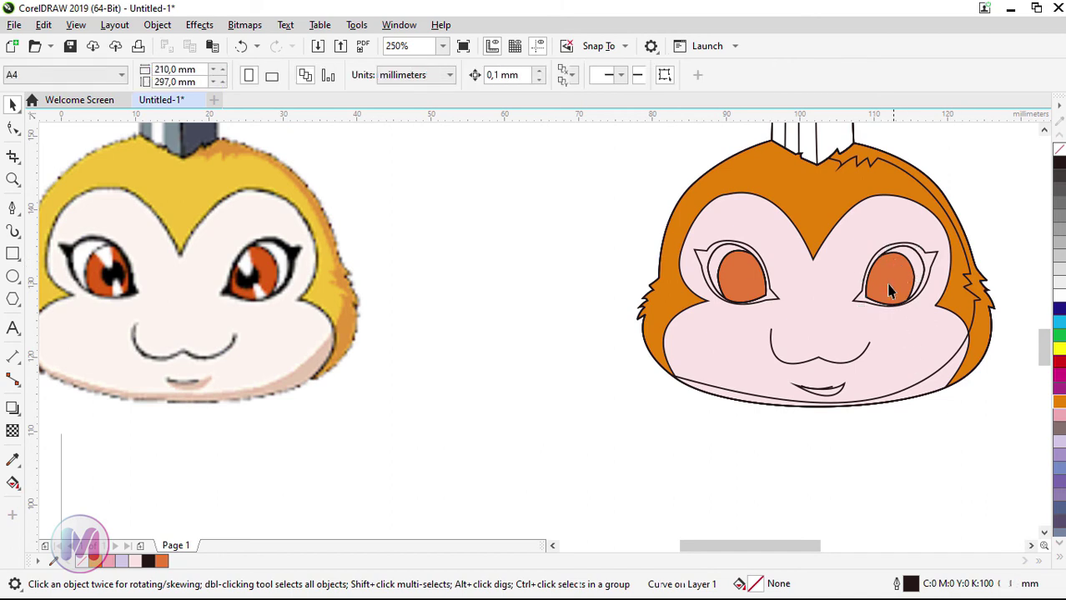
{"action": "left_click", "coordinate": [883, 284]}
{"action": "left_click_drag", "start_coordinate": [880, 282], "coordinate": [835, 301]}
{"action": "left_click", "coordinate": [883, 285]}
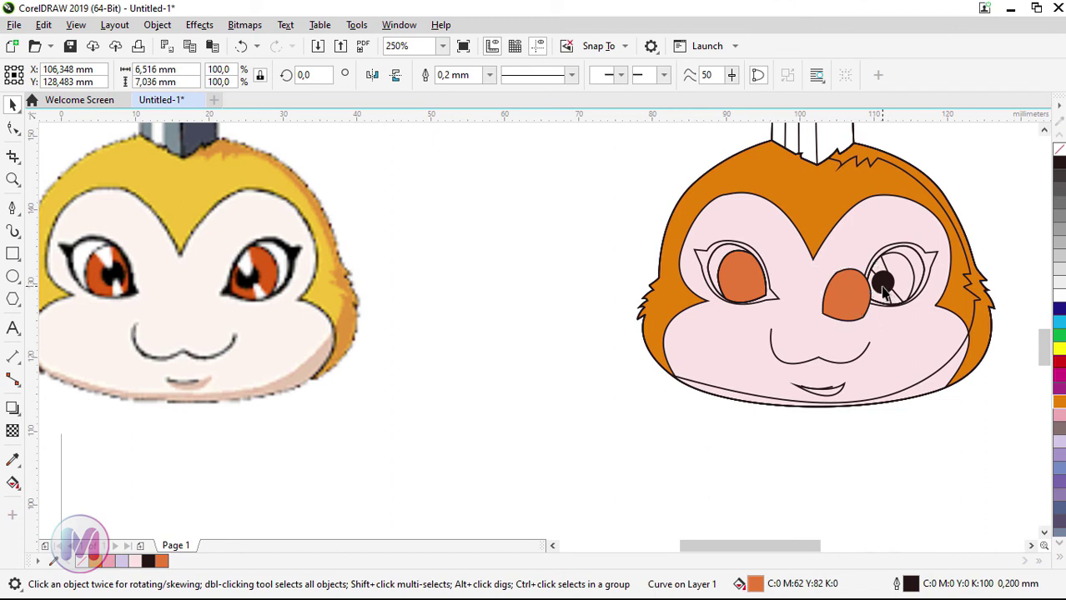
{"action": "left_click", "coordinate": [882, 286]}
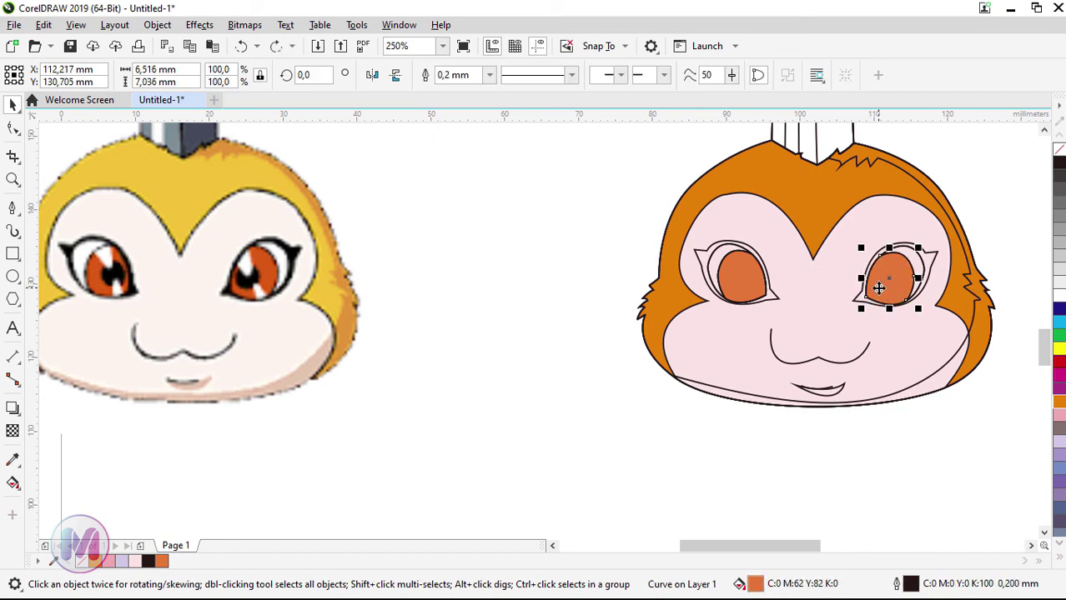
Try sending the right eye's orange iris to the back of the layer, then undo it
{"action": "right_click", "coordinate": [881, 286]}
{"action": "mouse_move", "coordinate": [927, 269]}
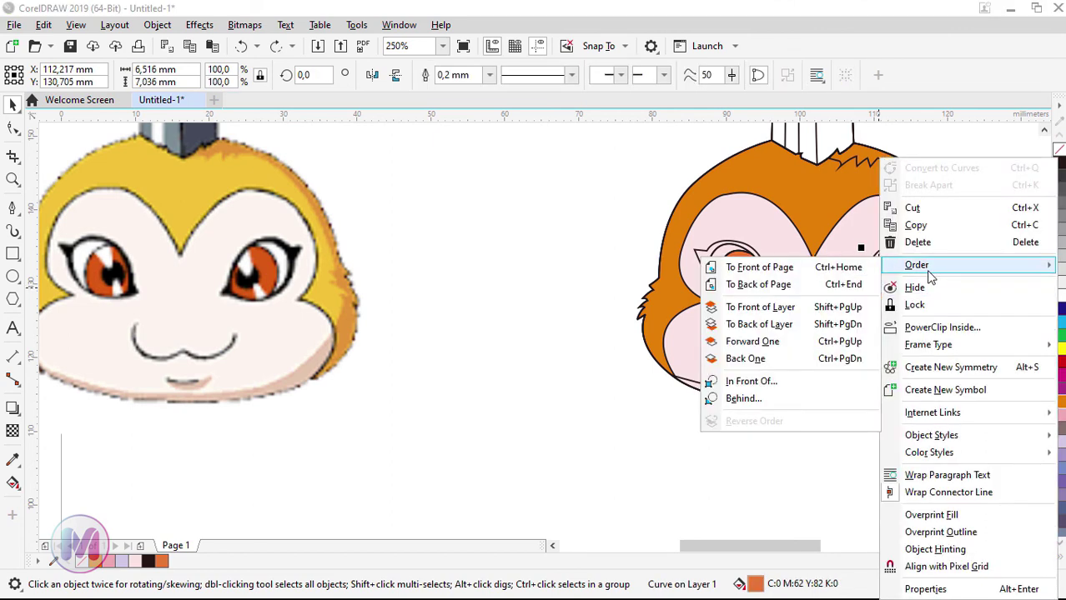
{"action": "left_click", "coordinate": [798, 332]}
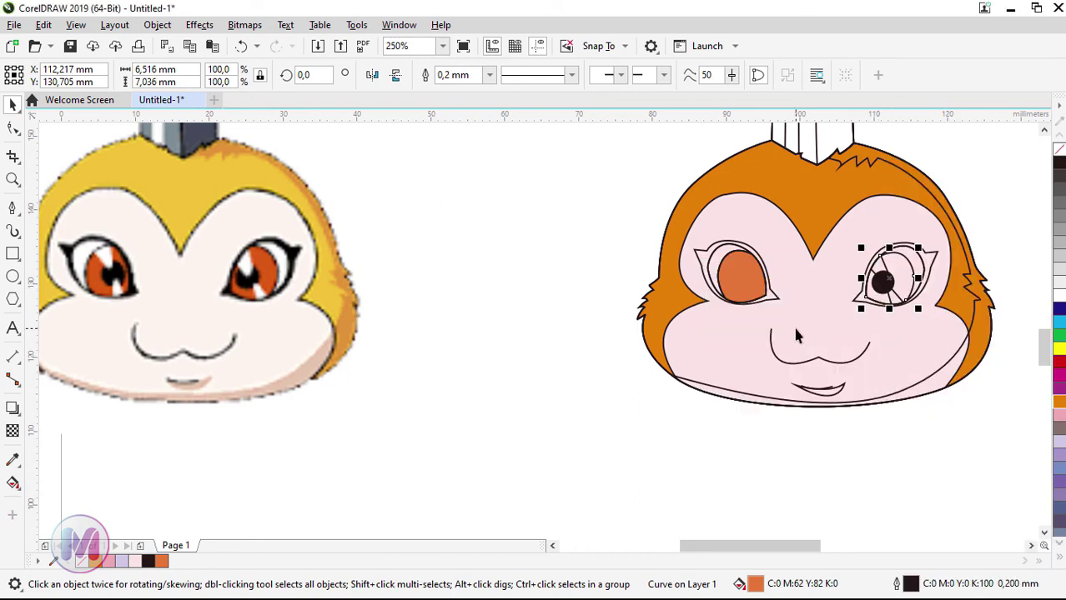
{"action": "key", "text": "ctrl+z"}
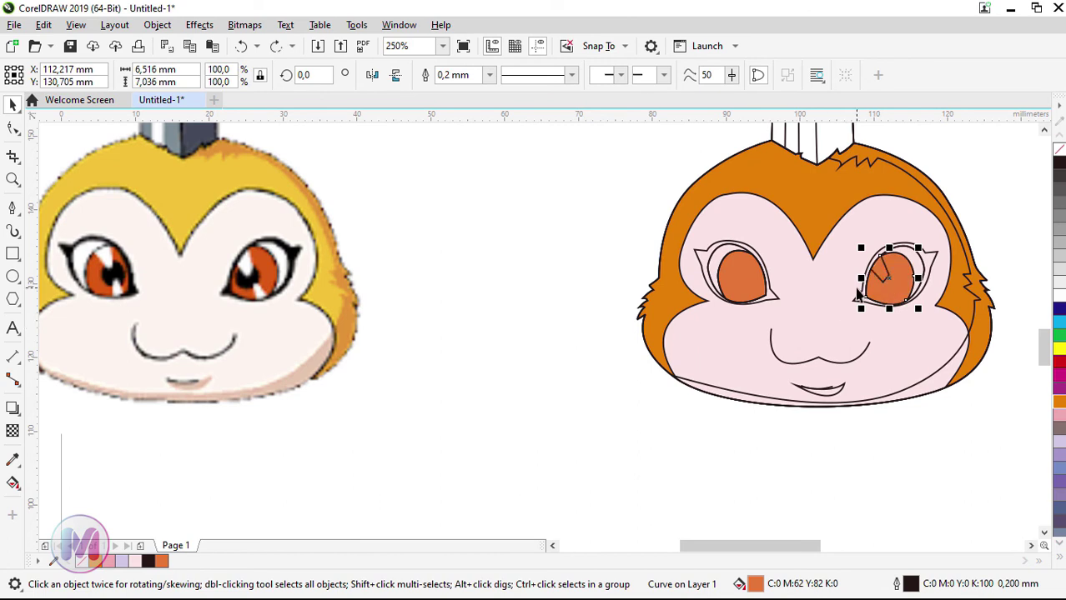
{"action": "key", "text": "ctrl+shift+z"}
{"action": "key", "text": "ctrl+z"}
{"action": "left_click", "coordinate": [905, 427]}
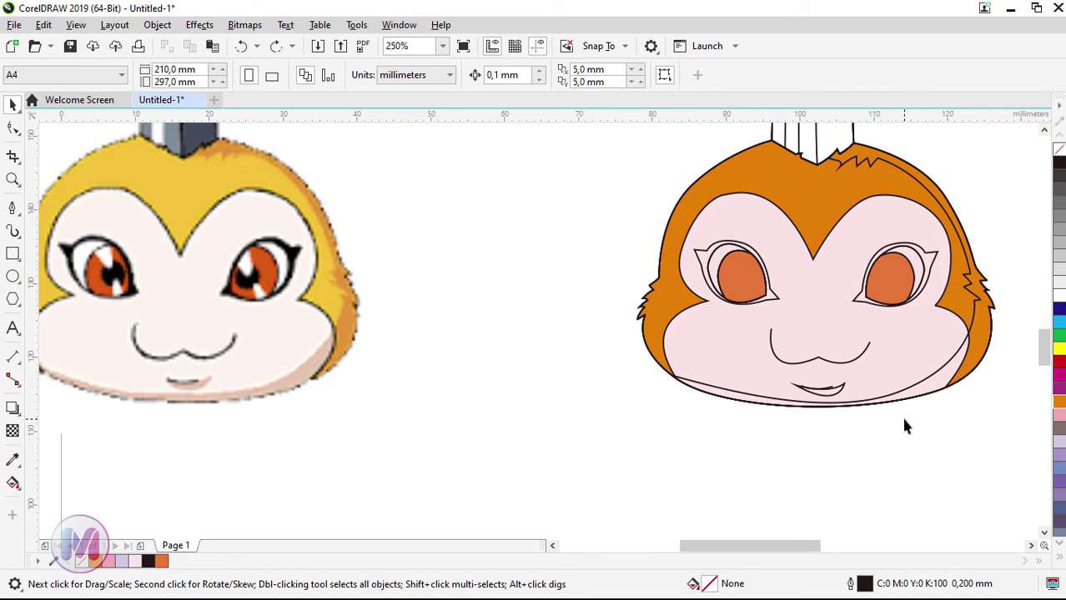
Send the right eye's orange iris back three levels, behind its black pupil and highlight outlines
{"action": "left_click", "coordinate": [886, 284]}
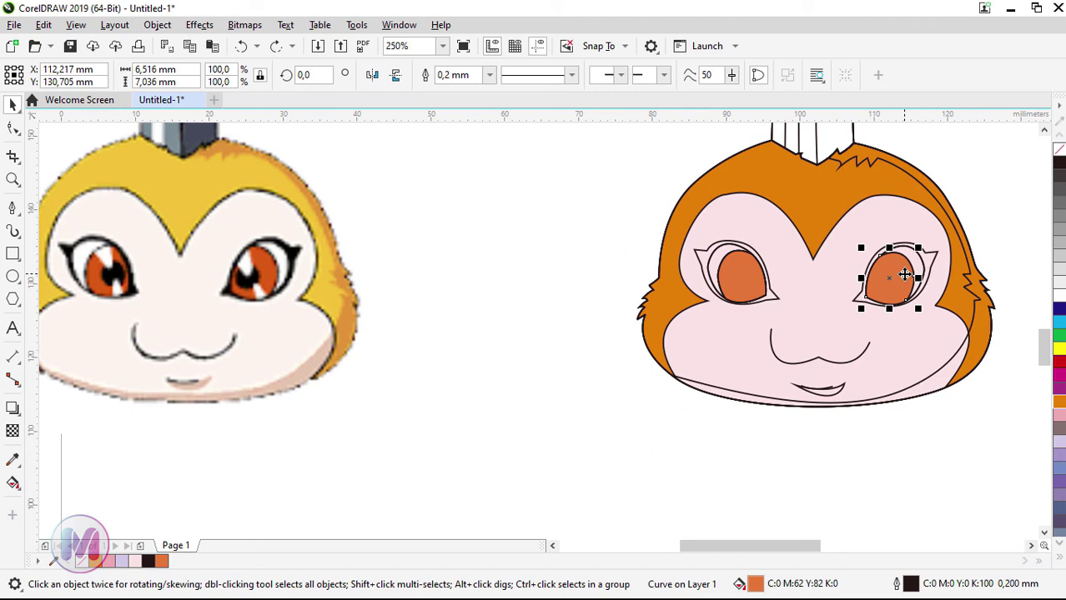
{"action": "key", "text": "ctrl+Page_Down"}
{"action": "key", "text": "ctrl+Page_Down"}
{"action": "key", "text": "ctrl+Page_Down"}
Send the left eye's orange iris back three levels, behind its black pupil and highlight outlines
{"action": "left_click", "coordinate": [746, 278], "text": "alt"}
{"action": "left_click", "coordinate": [722, 282], "text": "alt"}
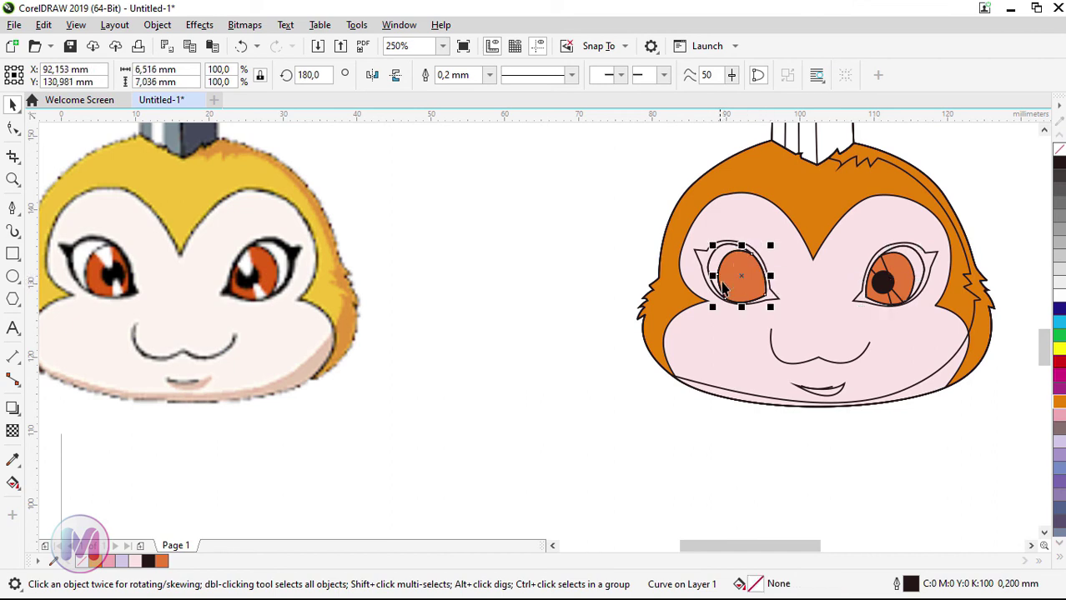
{"action": "key", "text": "shift+Page_Up"}
{"action": "key", "text": "shift+Page_Up"}
{"action": "left_click", "coordinate": [573, 249]}
{"action": "left_click", "coordinate": [740, 276]}
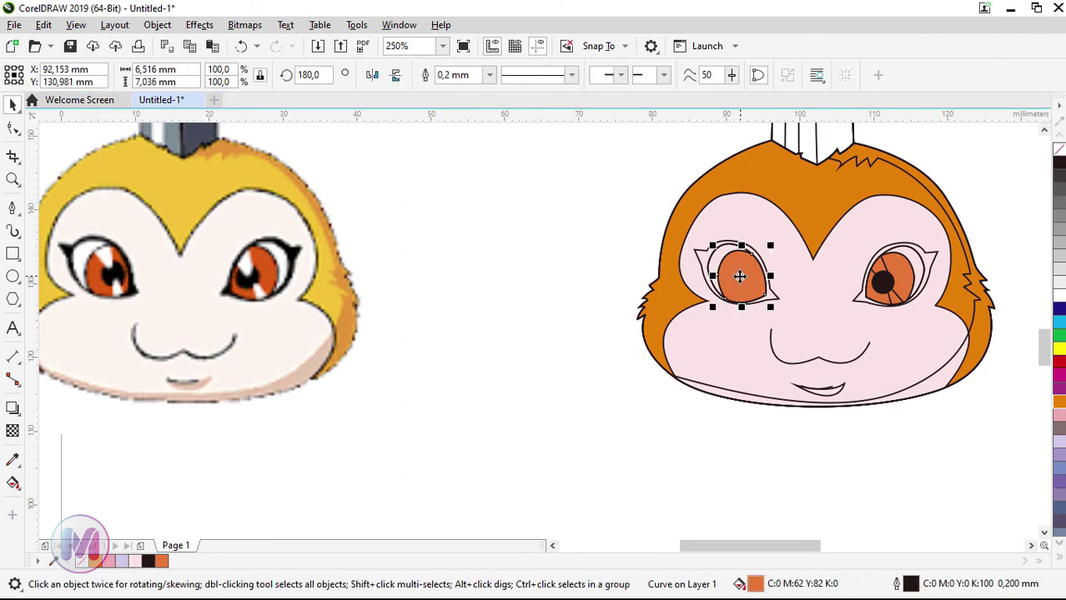
{"action": "key", "text": "ctrl+Page_Down"}
{"action": "key", "text": "ctrl+Page_Down"}
{"action": "key", "text": "ctrl+Page_Down"}
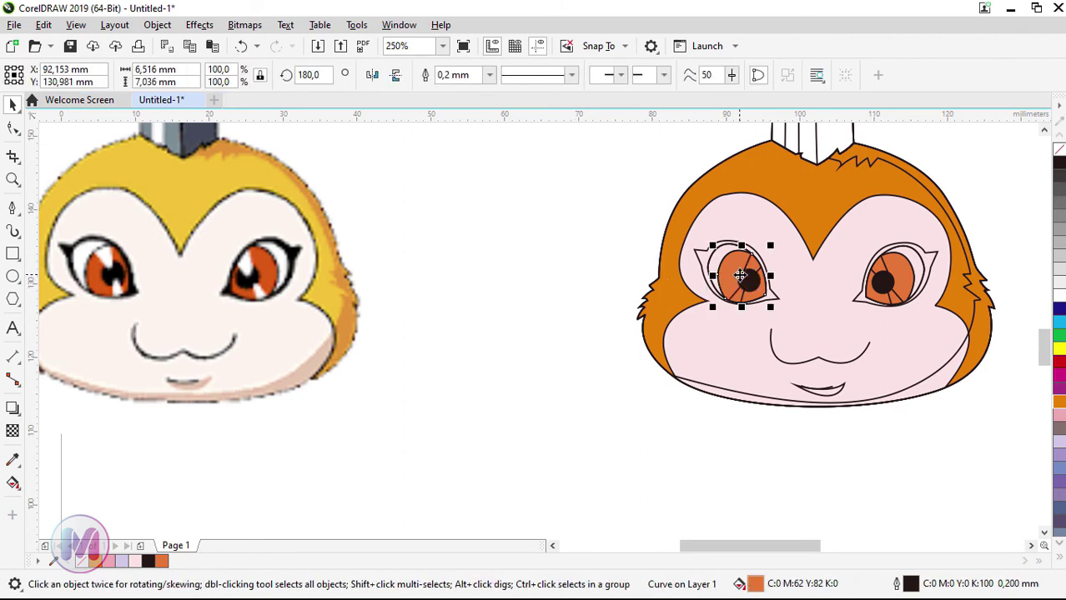
{"action": "left_click", "coordinate": [469, 235]}
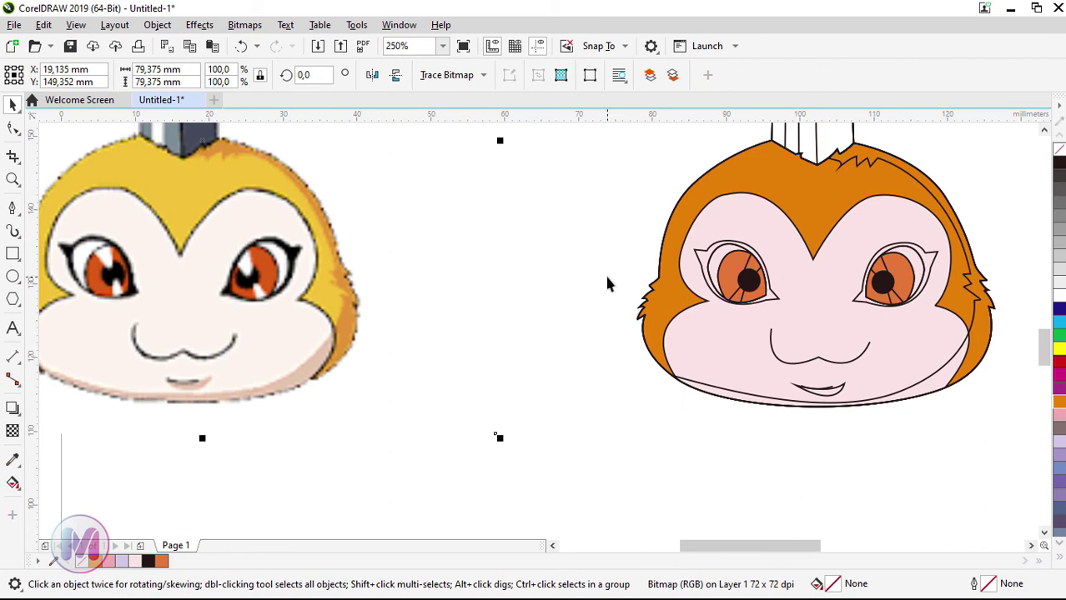
Fill the eyeball shapes around the irises of both eyes with white
{"action": "left_click", "coordinate": [713, 263]}
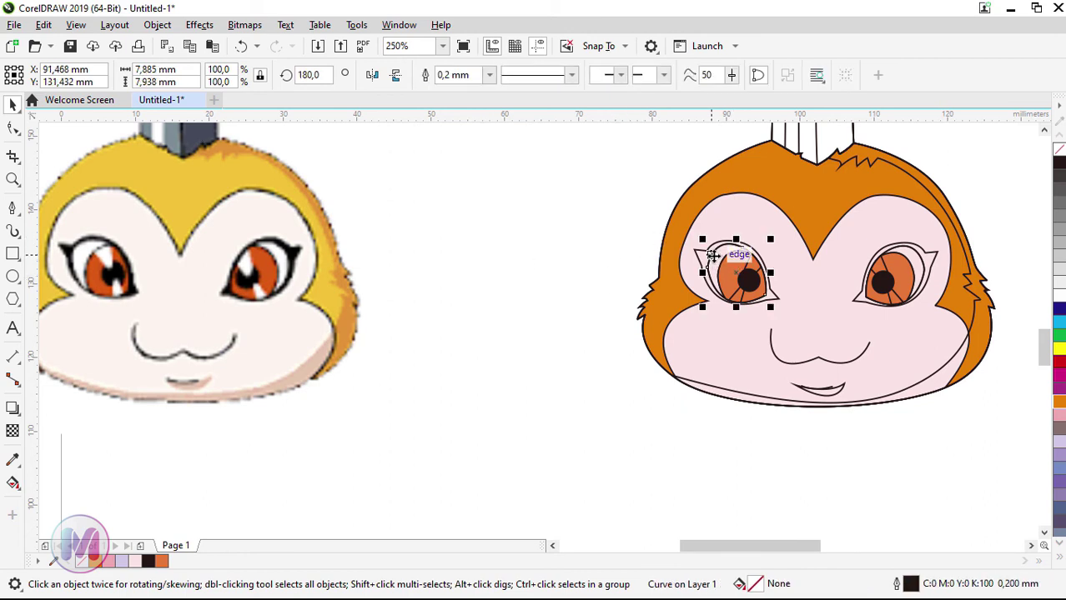
{"action": "left_click", "coordinate": [926, 276], "text": "shift"}
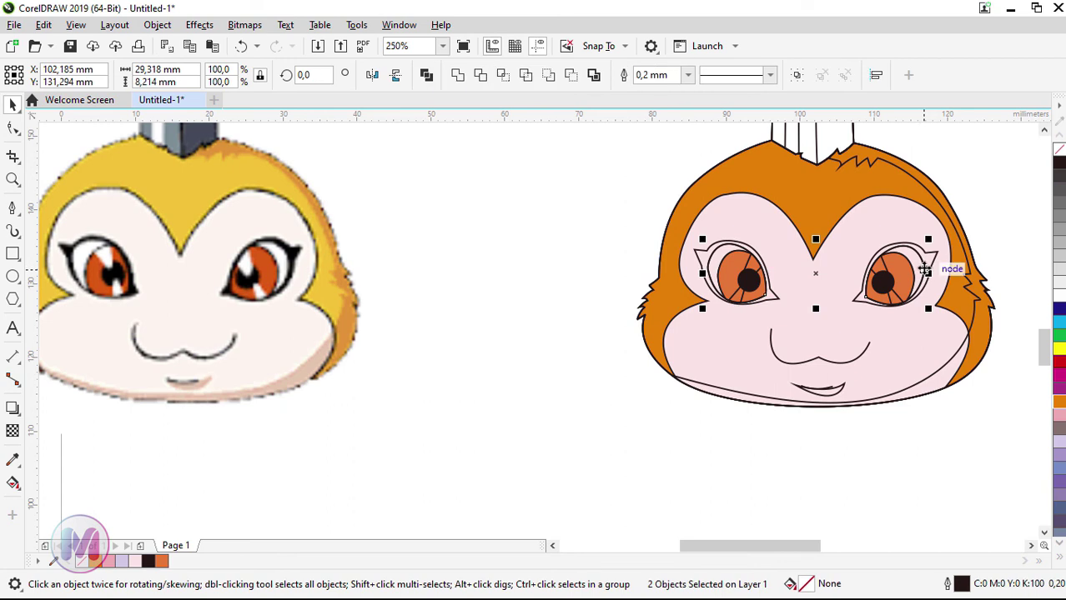
{"action": "left_click", "coordinate": [1057, 283]}
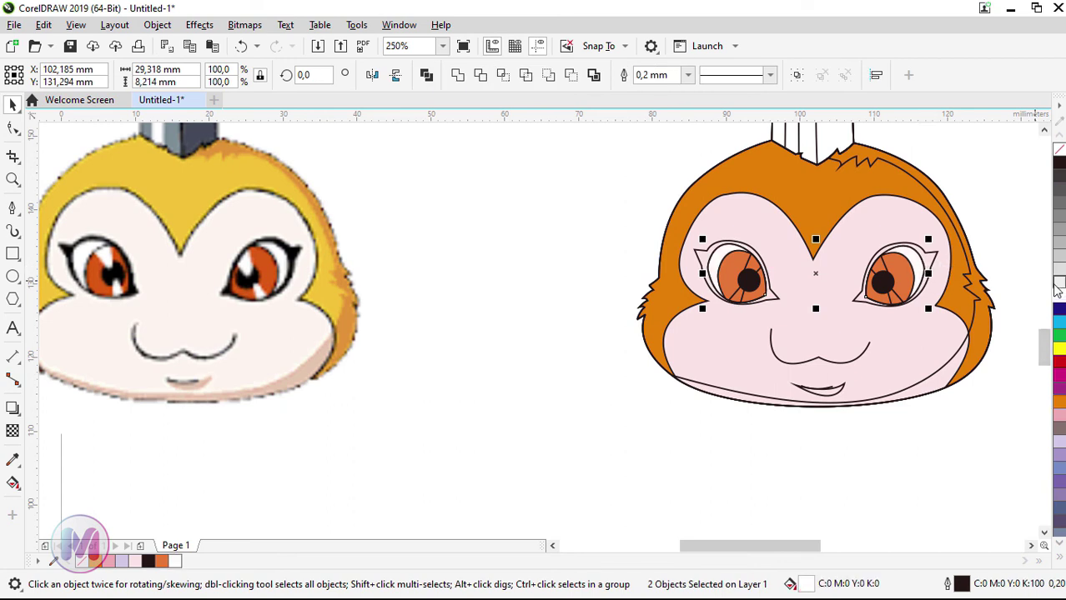
{"action": "left_click", "coordinate": [948, 439]}
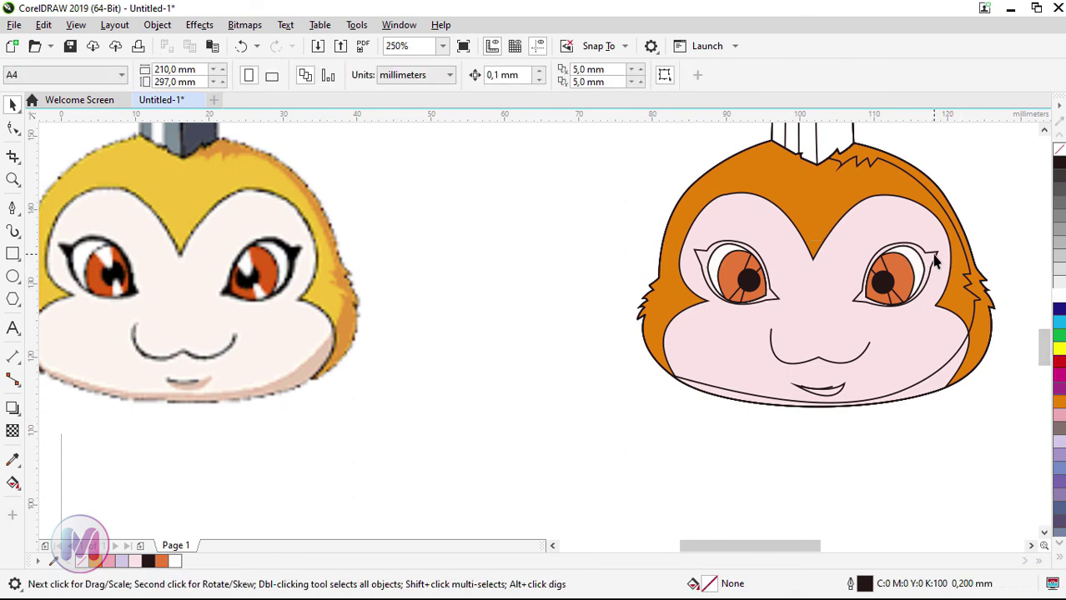
Fill the outer eyelash shapes of both eyes with black
{"action": "left_click", "coordinate": [934, 262]}
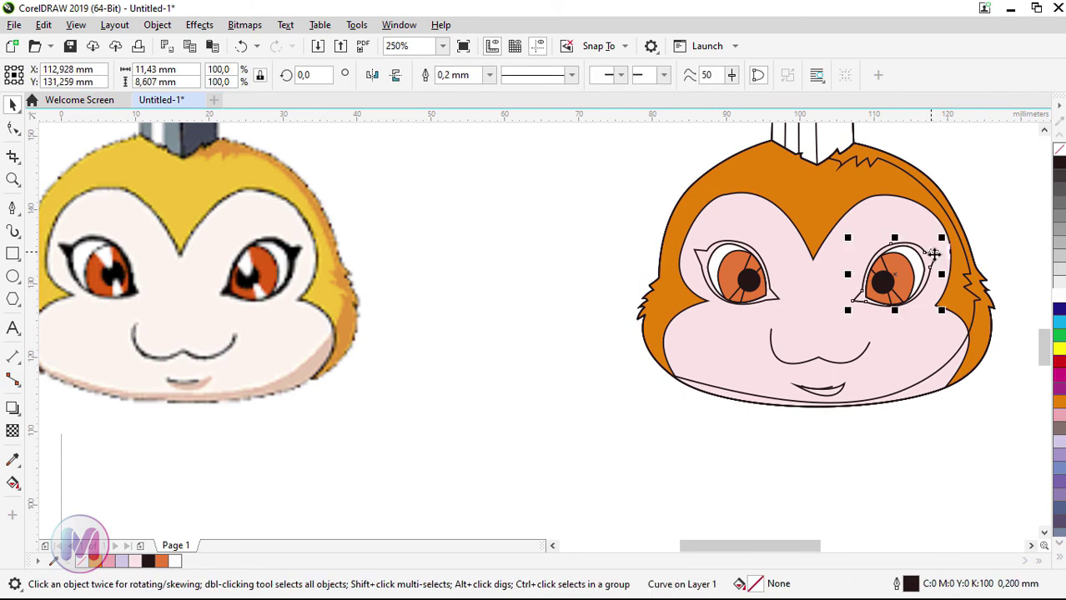
{"action": "left_click", "coordinate": [697, 254], "text": "shift"}
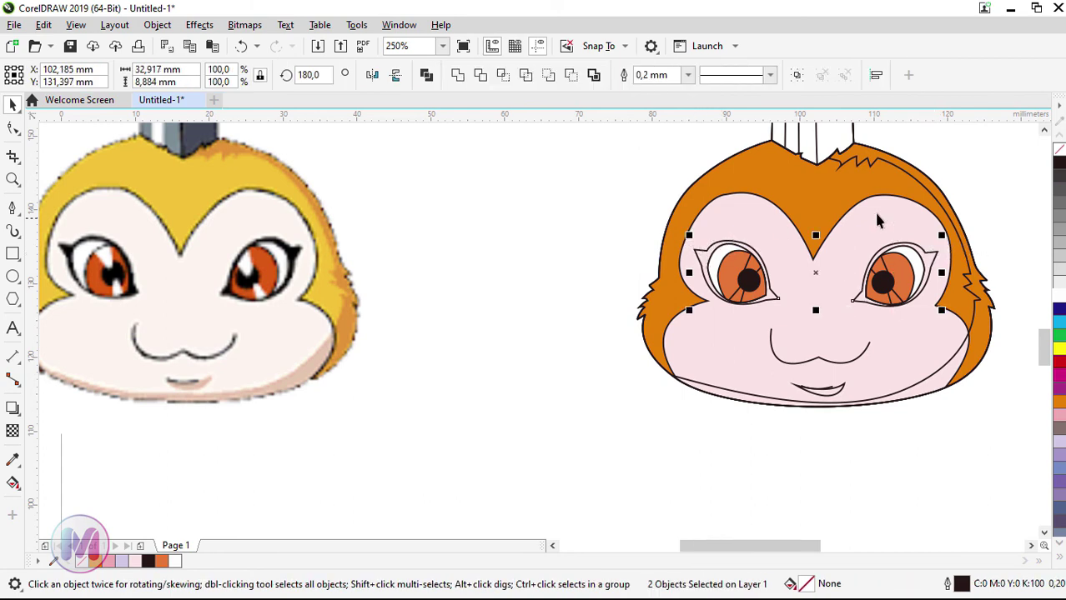
{"action": "left_click", "coordinate": [1059, 166]}
{"action": "left_click", "coordinate": [515, 339]}
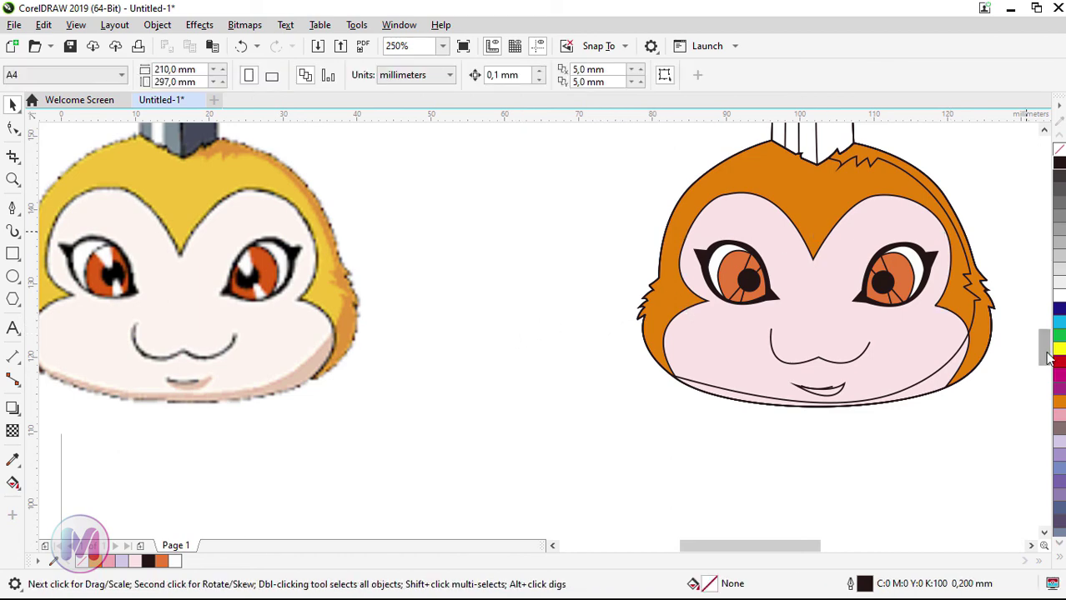
Fill the horn's full outline shape with 60% black
{"action": "left_click_drag", "start_coordinate": [1044, 352], "coordinate": [1044, 341]}
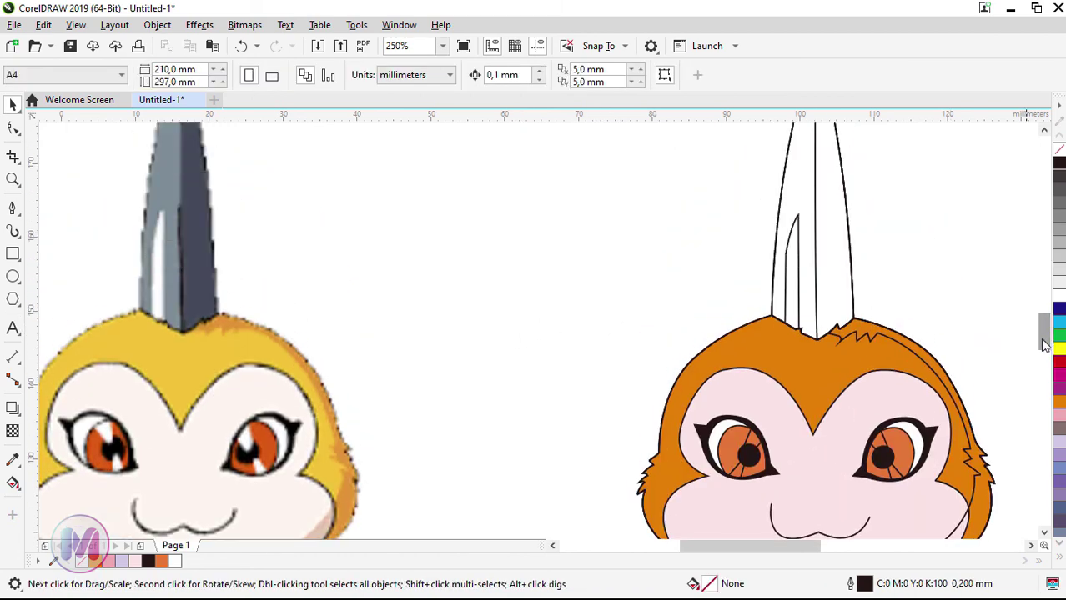
{"action": "left_click", "coordinate": [849, 243]}
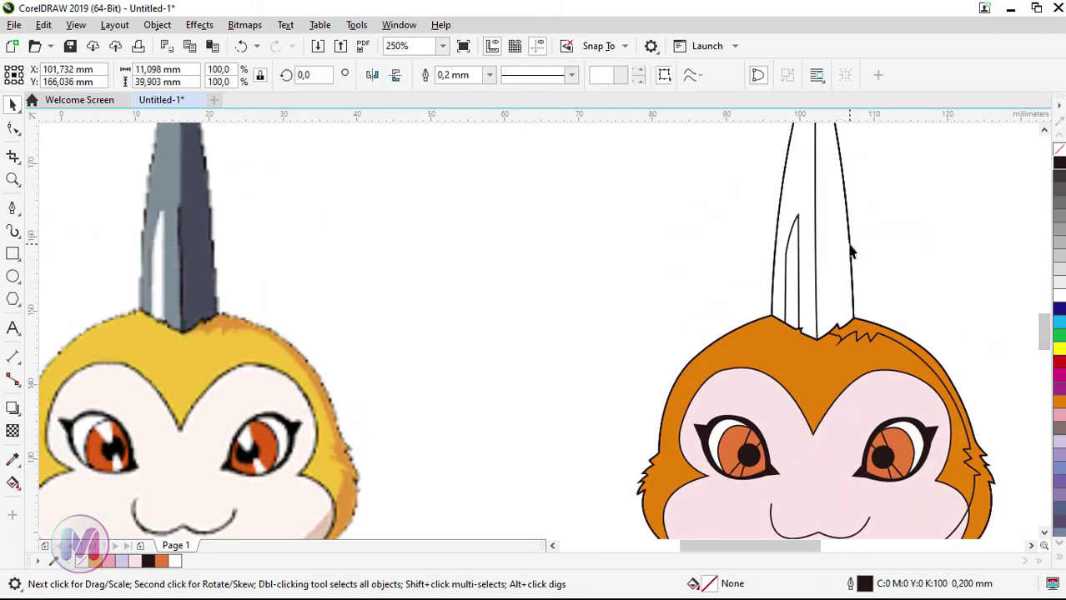
{"action": "left_click", "coordinate": [1059, 259]}
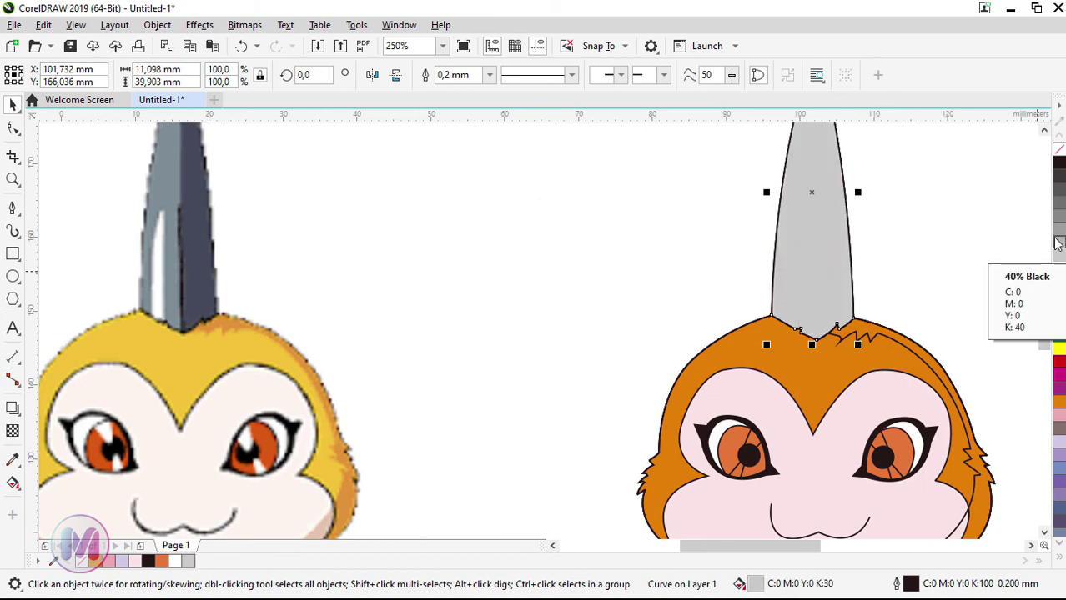
{"action": "left_click", "coordinate": [1057, 220]}
{"action": "left_click", "coordinate": [939, 249]}
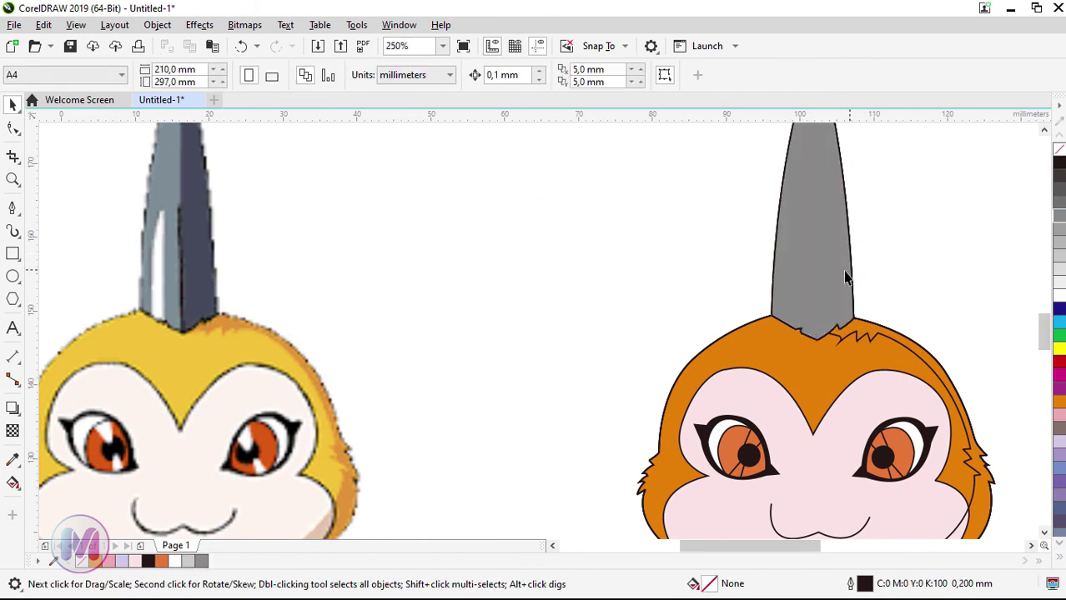
Send the grey horn shape to the back of the layer, behind its highlight and shading outlines
{"action": "left_click", "coordinate": [834, 270]}
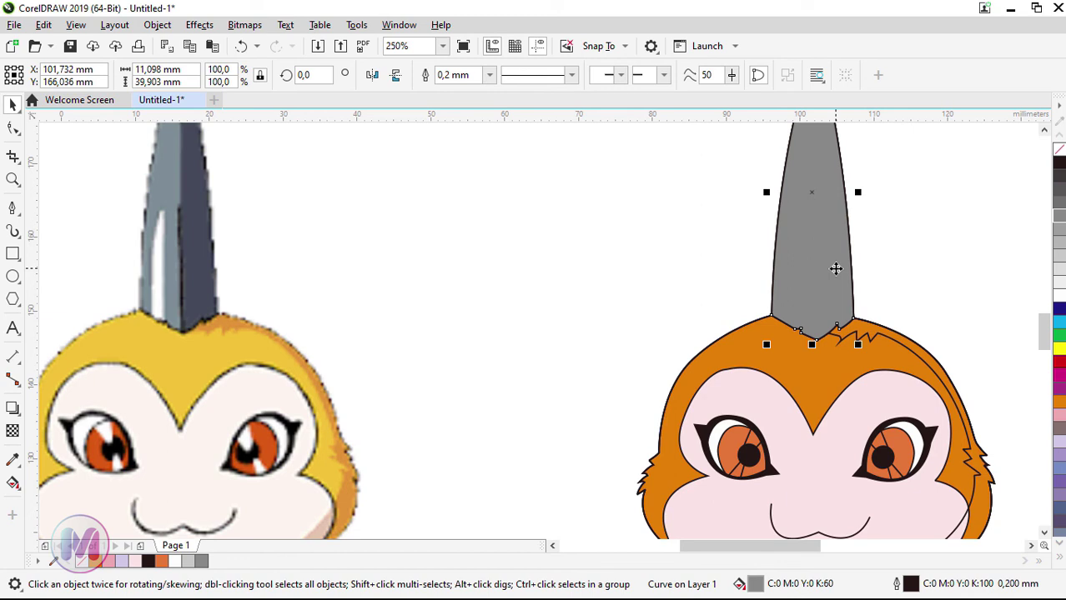
{"action": "right_click", "coordinate": [835, 269]}
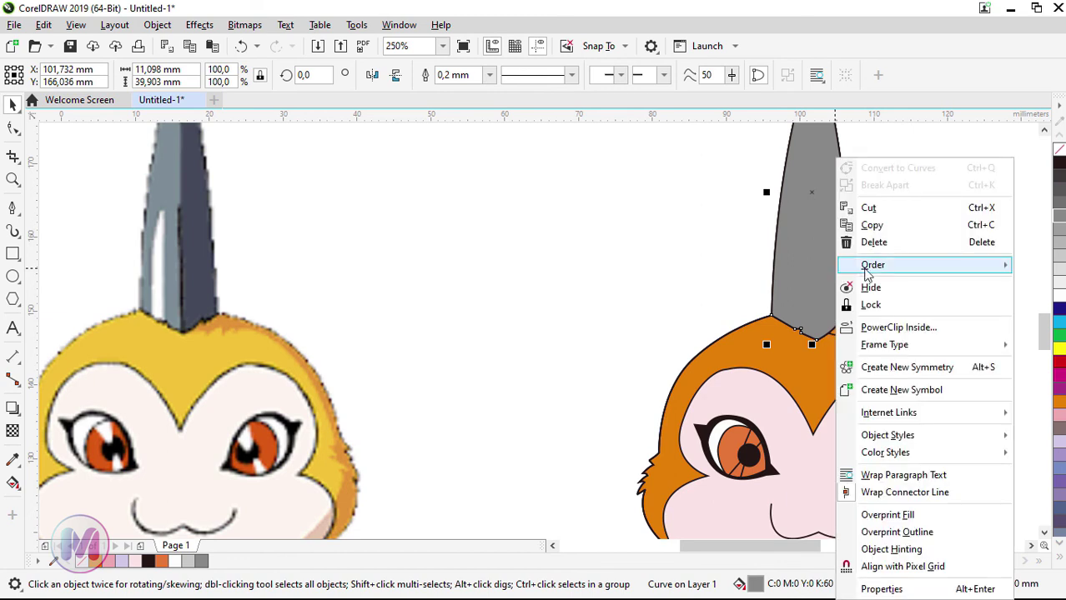
{"action": "mouse_move", "coordinate": [869, 271]}
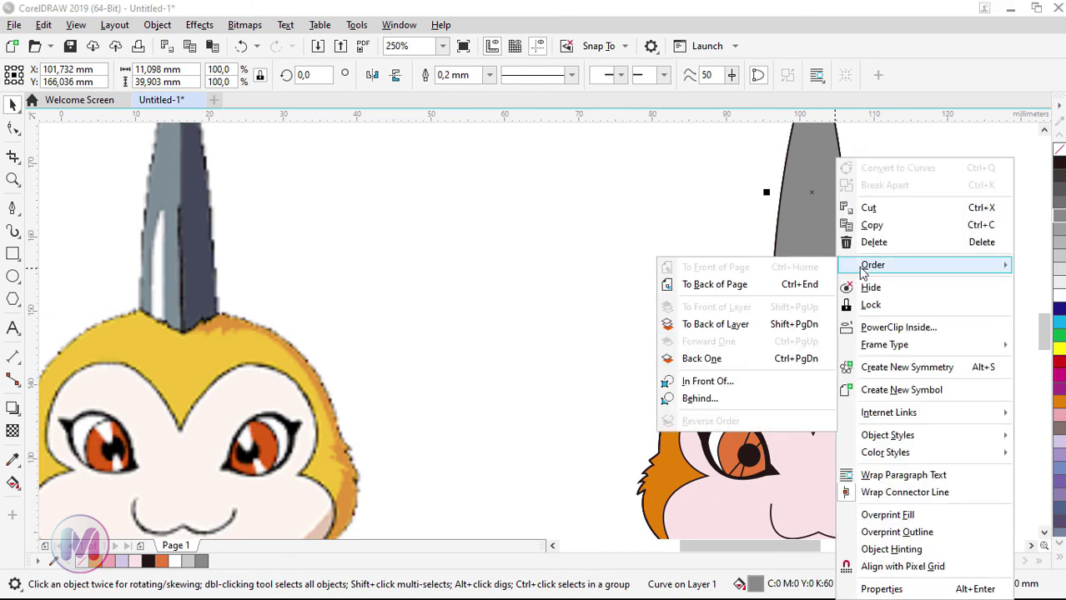
{"action": "left_click", "coordinate": [765, 325]}
{"action": "left_click", "coordinate": [616, 296]}
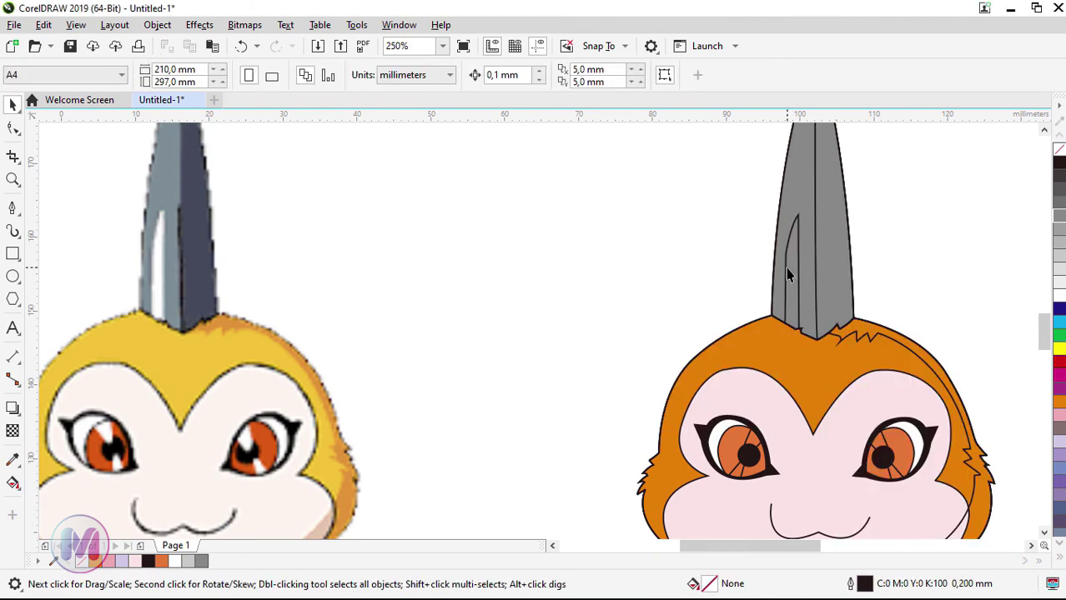
Undo the horn's move to the back of the layer, then restore it
{"action": "left_click", "coordinate": [849, 239]}
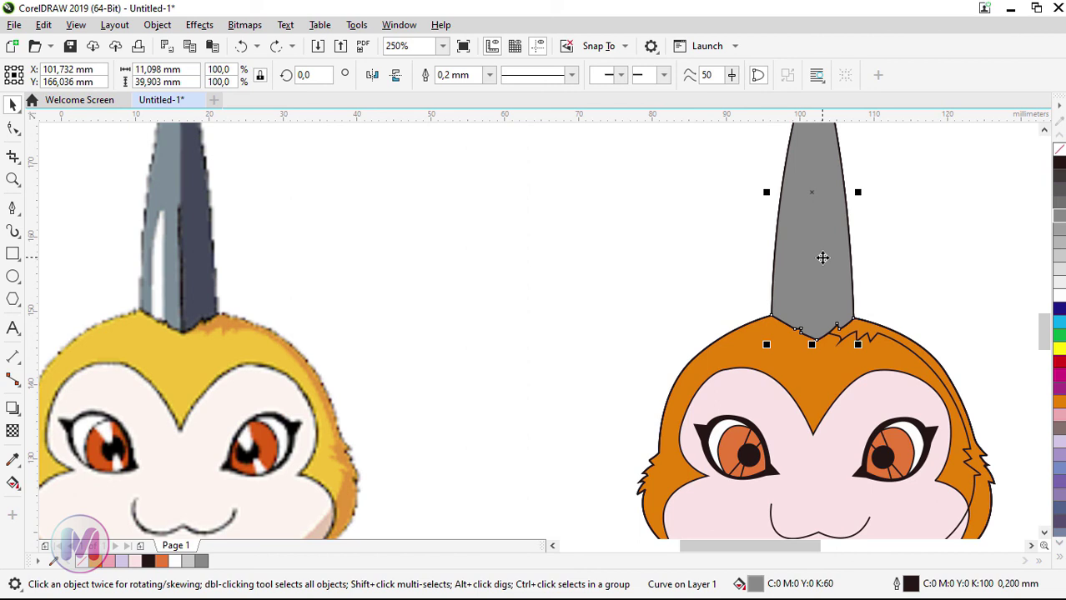
{"action": "left_click", "coordinate": [745, 235]}
{"action": "left_click", "coordinate": [822, 251]}
{"action": "key", "text": "ctrl+shift+z"}
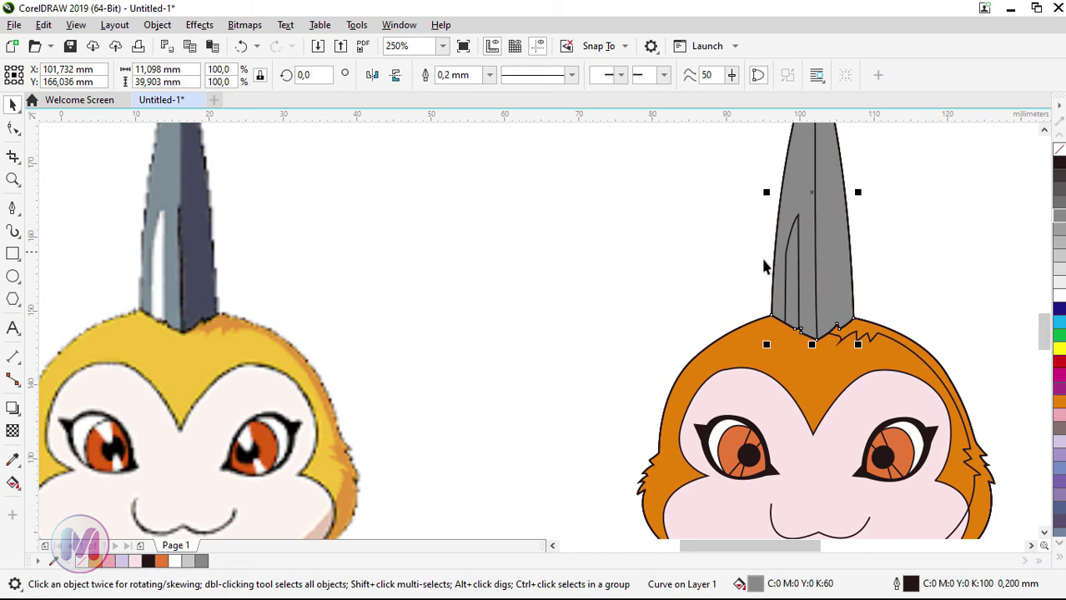
{"action": "left_click", "coordinate": [680, 269]}
Fill the horn's right half, the shadow shape along the head's edge and the mouth shadow together with black
{"action": "scroll", "coordinate": [671, 279], "scroll_direction": "right", "scroll_amount": 3}
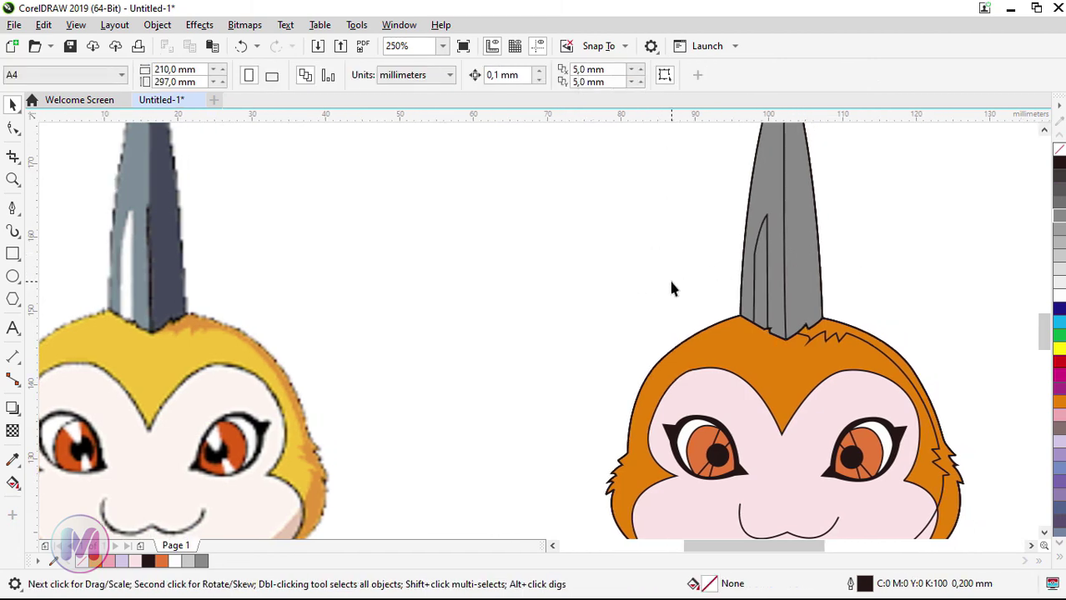
{"action": "scroll", "coordinate": [670, 282], "scroll_direction": "down", "scroll_amount": 4}
{"action": "scroll", "coordinate": [676, 288], "scroll_direction": "up", "scroll_amount": 3}
{"action": "scroll", "coordinate": [680, 301], "scroll_direction": "up", "scroll_amount": 1}
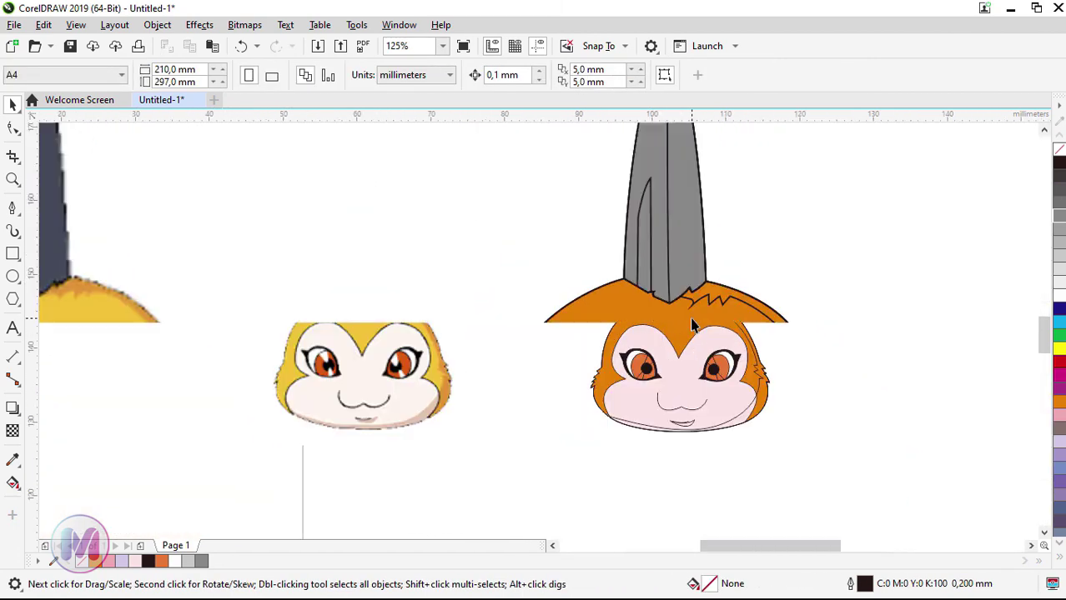
{"action": "left_click_drag", "start_coordinate": [1044, 337], "coordinate": [1049, 341]}
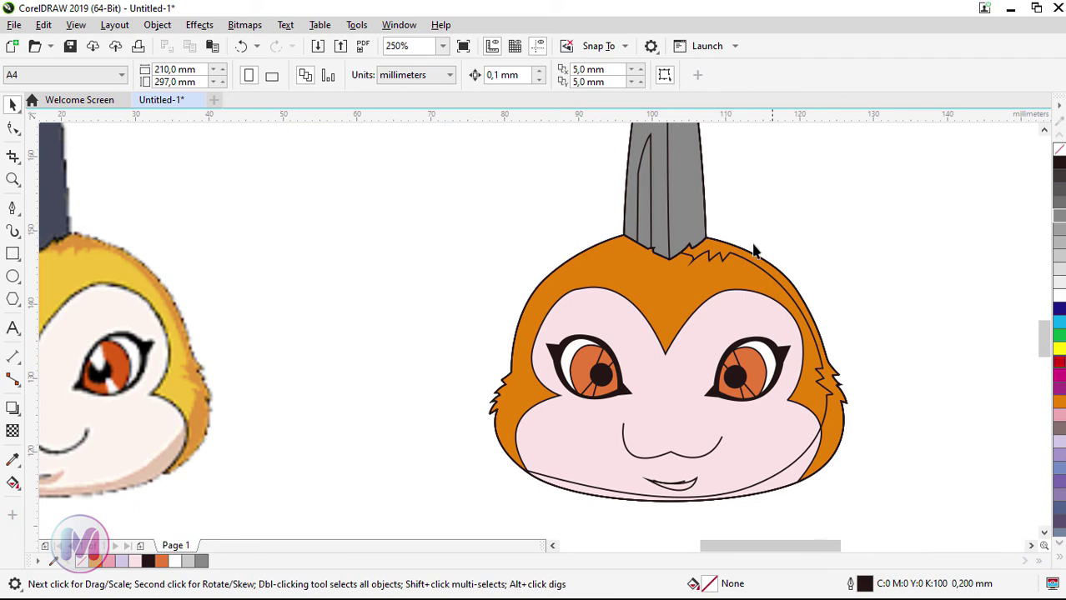
{"action": "left_click", "coordinate": [668, 214]}
{"action": "left_click", "coordinate": [771, 214]}
{"action": "left_click", "coordinate": [670, 241]}
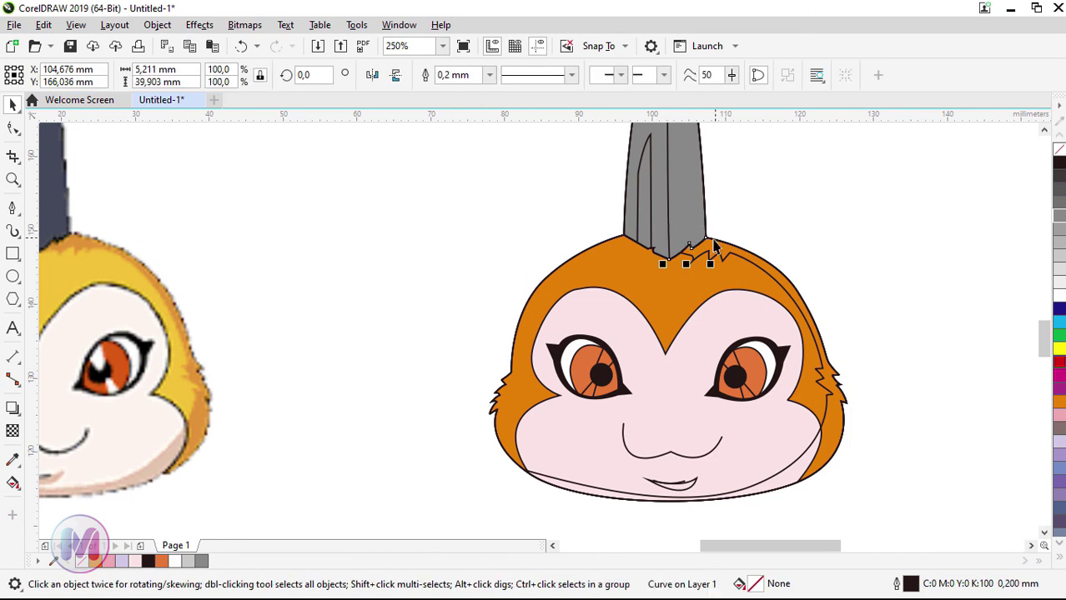
{"action": "left_click", "coordinate": [740, 258]}
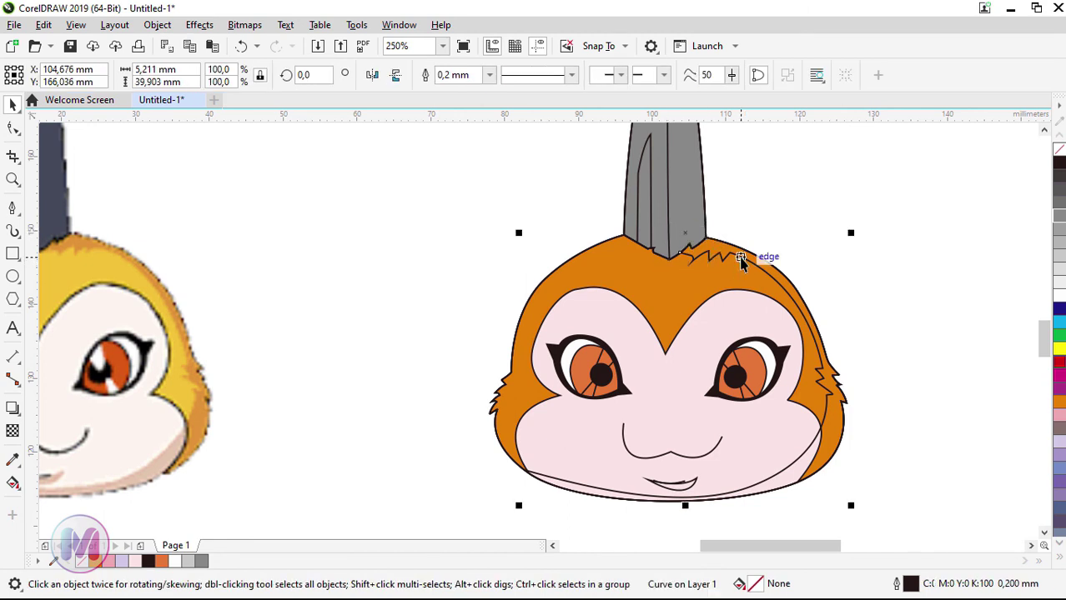
{"action": "left_click", "coordinate": [740, 257], "text": "shift"}
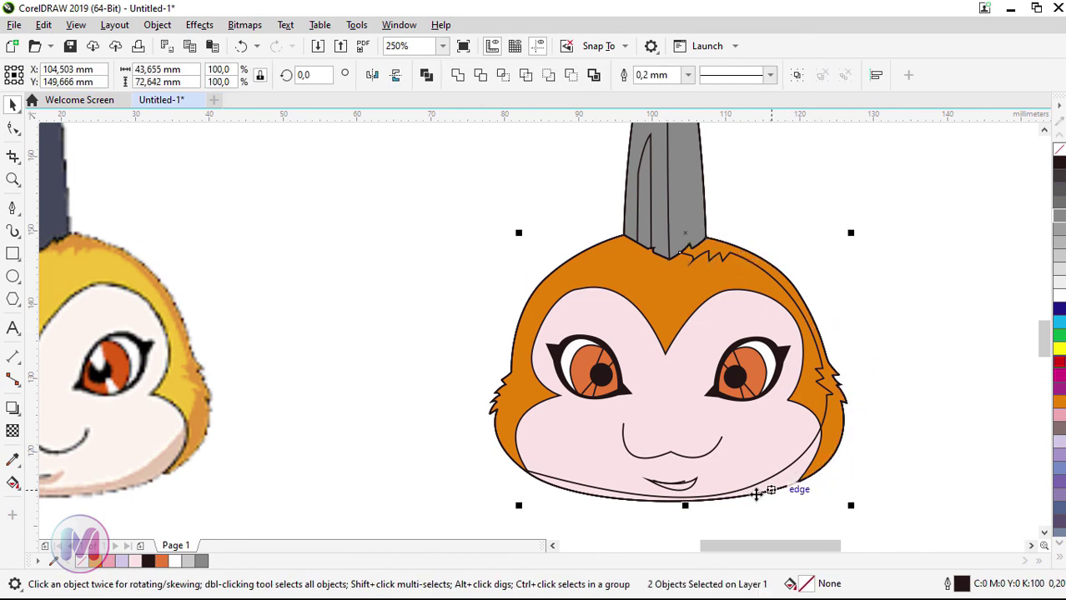
{"action": "left_click", "coordinate": [685, 489], "text": "shift"}
{"action": "left_click", "coordinate": [1060, 164]}
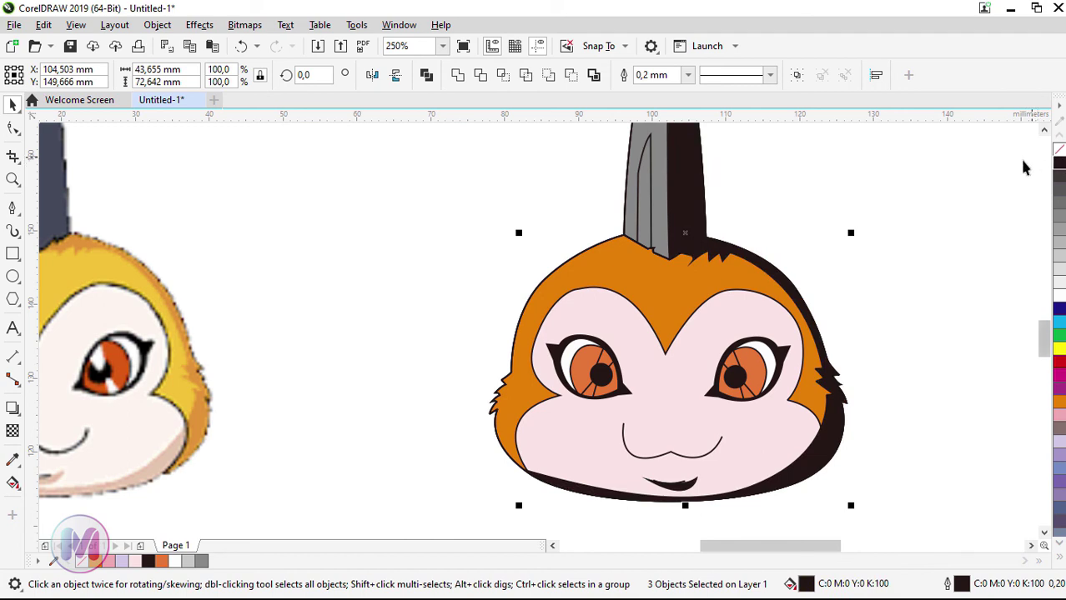
Apply a uniform transparency of 90 to the three selected black shadow shapes
{"action": "left_click", "coordinate": [13, 431]}
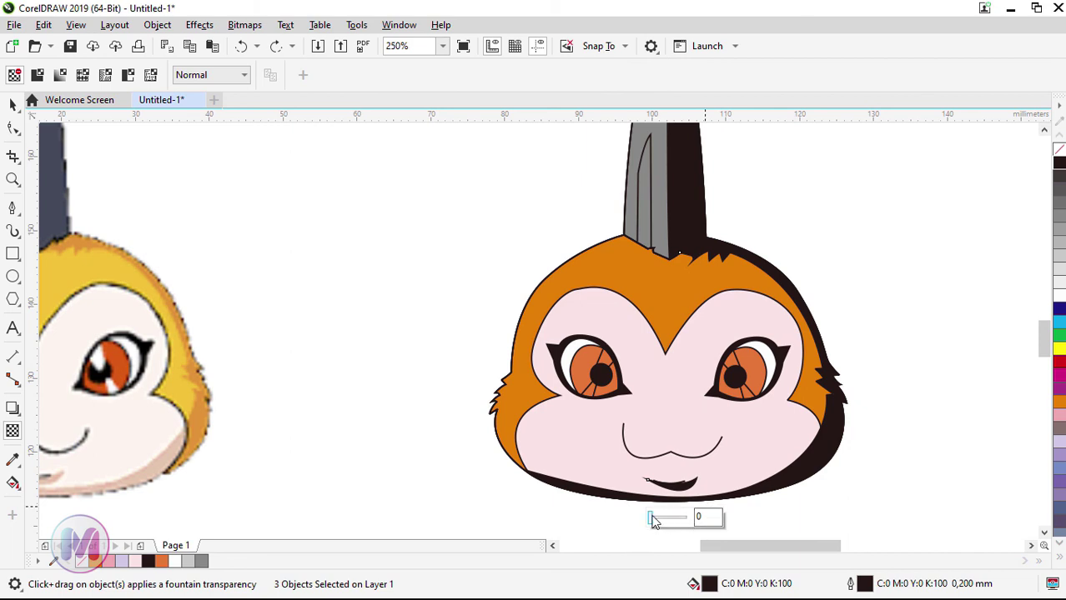
{"action": "left_click_drag", "start_coordinate": [656, 518], "coordinate": [682, 518]}
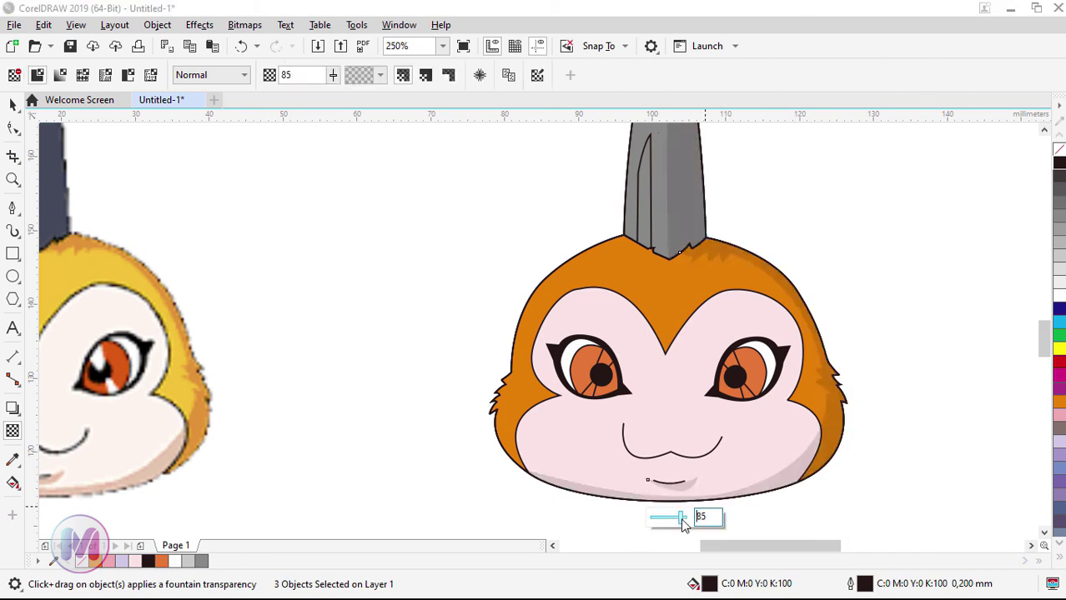
{"action": "left_click_drag", "start_coordinate": [680, 518], "coordinate": [685, 519]}
{"action": "left_click", "coordinate": [713, 518]}
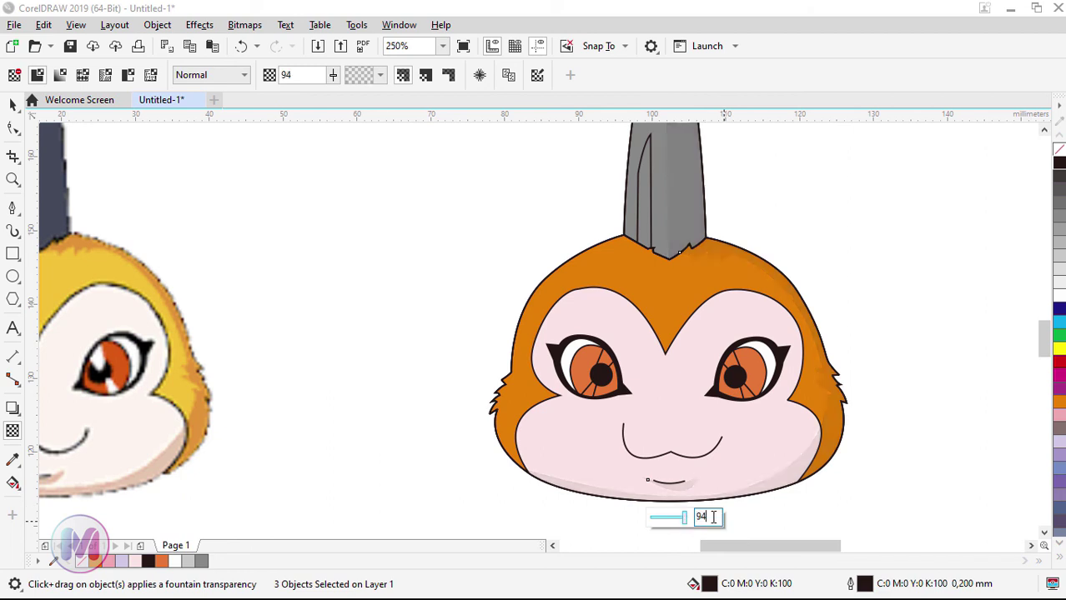
{"action": "type", "text": "0"}
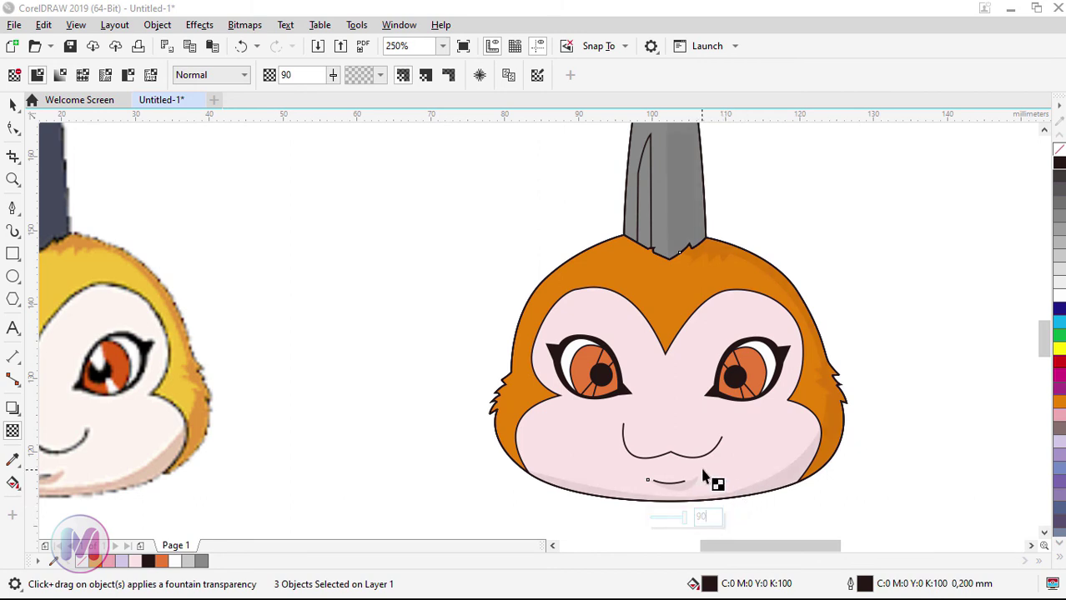
Examine the transparent shading on the horn, head and mouth
{"action": "scroll", "coordinate": [702, 472], "scroll_direction": "down", "scroll_amount": 2}
{"action": "scroll", "coordinate": [702, 471], "scroll_direction": "up", "scroll_amount": 2}
{"action": "key", "text": "alt+Down"}
{"action": "key", "text": "alt+Down"}
{"action": "key", "text": "alt+Down"}
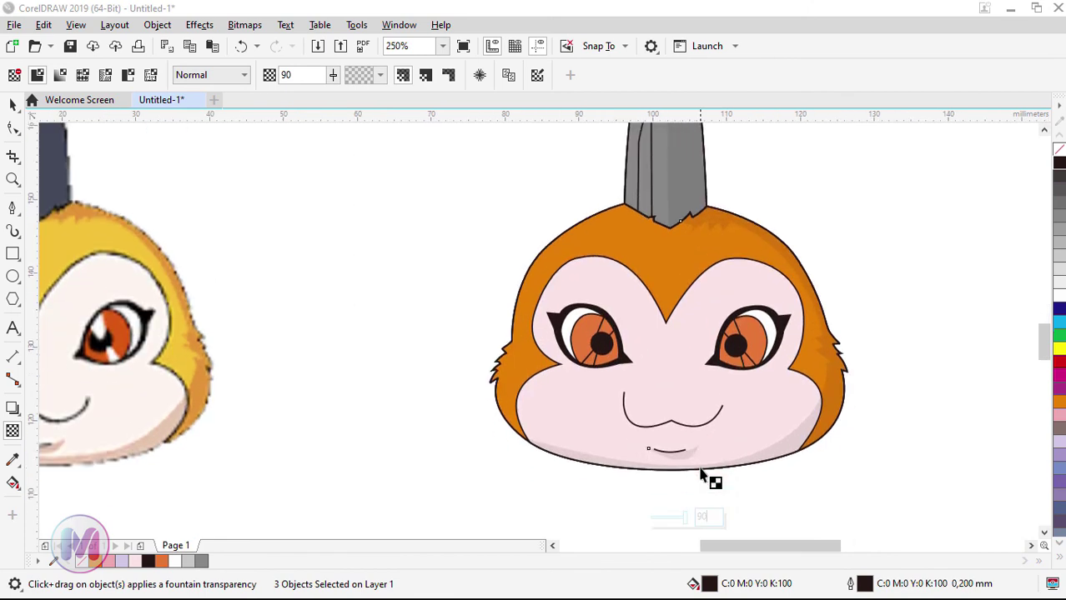
{"action": "key", "text": "alt+Up"}
{"action": "key", "text": "alt+Down"}
{"action": "key", "text": "alt+Right"}
{"action": "key", "text": "alt+Right"}
{"action": "key", "text": "alt+Right"}
{"action": "key", "text": "alt+Right"}
{"action": "key", "text": "alt+Right"}
{"action": "scroll", "coordinate": [634, 430], "scroll_direction": "up", "scroll_amount": 2}
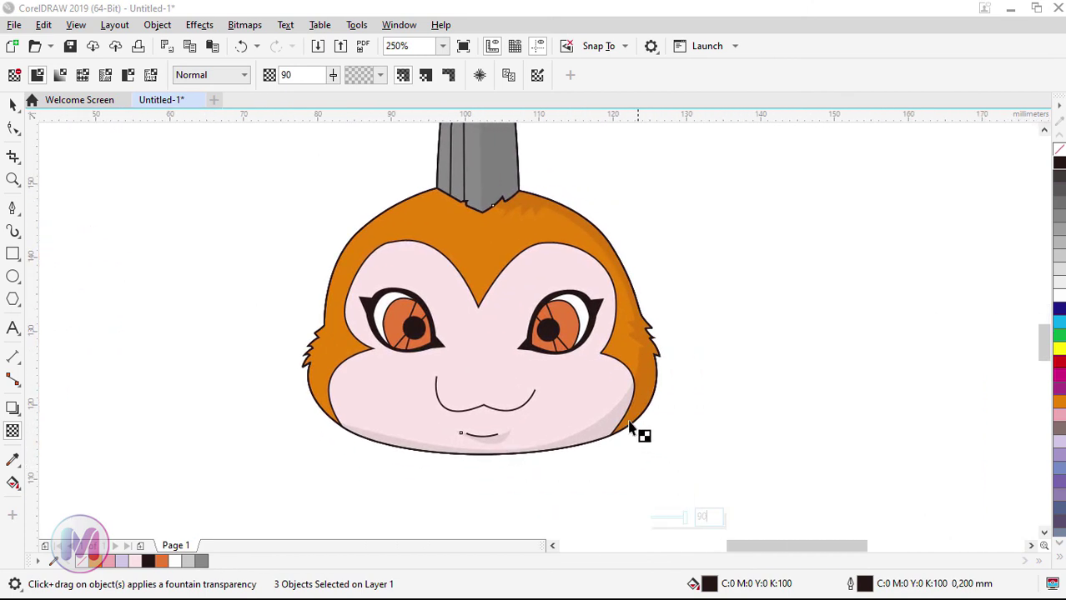
Set the uniform transparency of the three selected black shadow shapes to 85
{"action": "scroll", "coordinate": [525, 455], "scroll_direction": "down", "scroll_amount": 4}
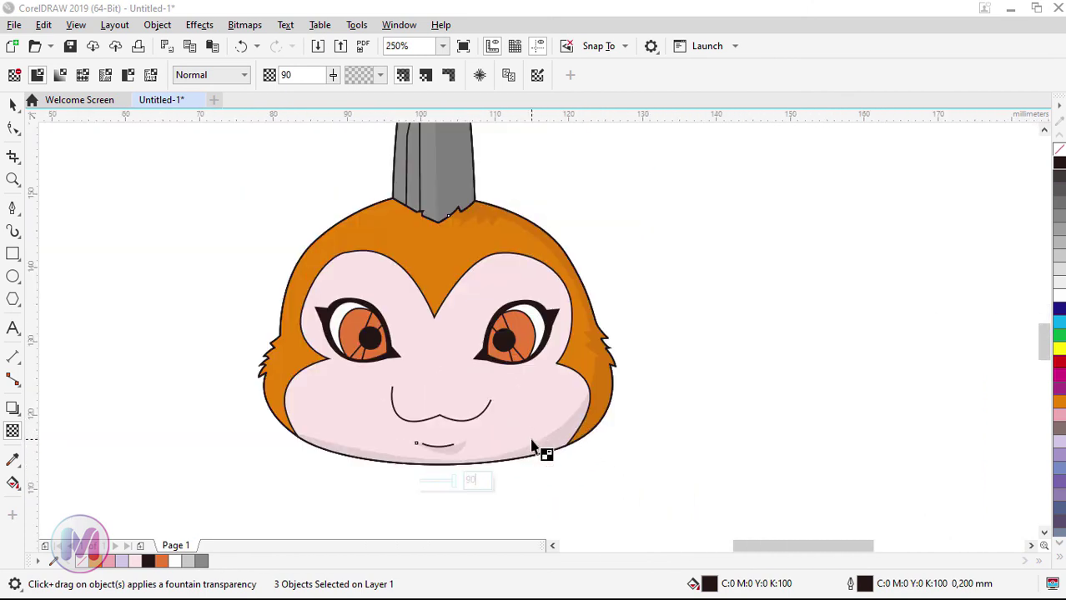
{"action": "scroll", "coordinate": [467, 461], "scroll_direction": "up", "scroll_amount": 2}
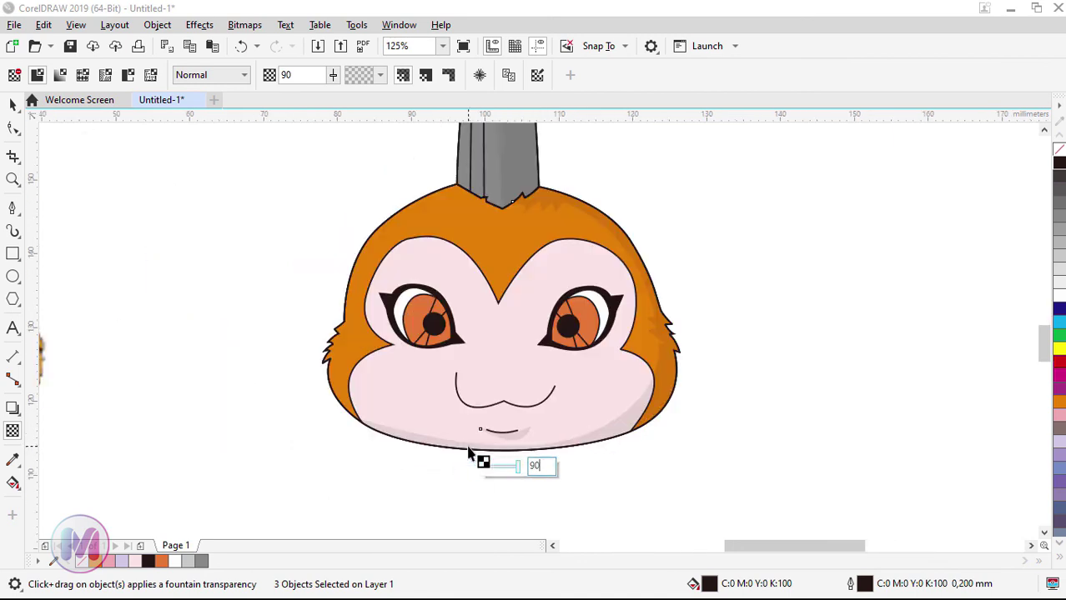
{"action": "left_click_drag", "start_coordinate": [540, 467], "coordinate": [531, 468]}
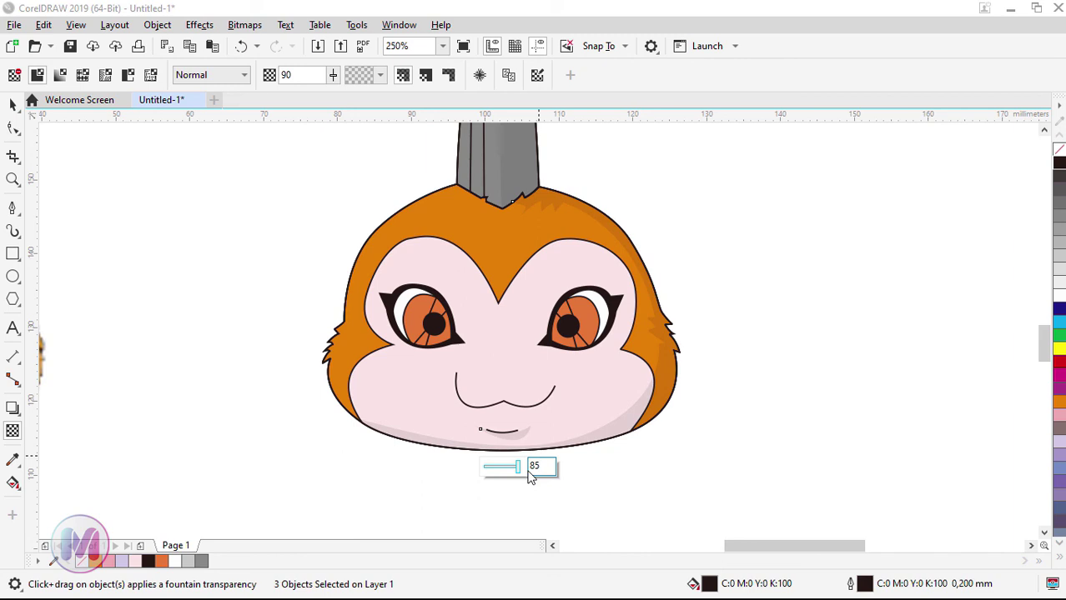
{"action": "key", "text": "Return"}
{"action": "scroll", "coordinate": [480, 425], "scroll_direction": "down", "scroll_amount": 1}
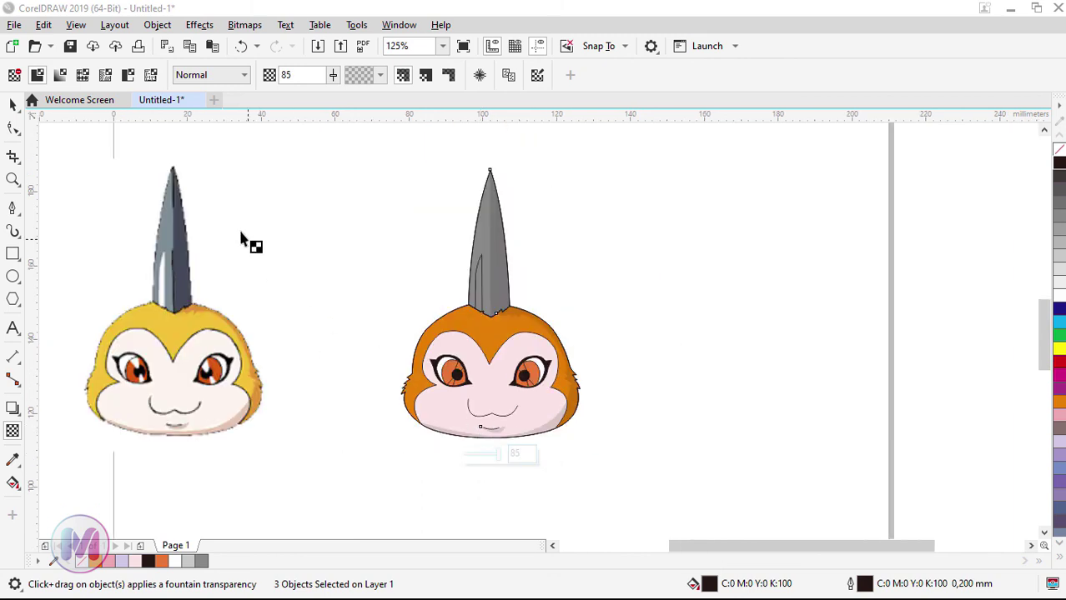
Fill the narrow highlight shape on the horn and the four highlight wedges in the two eyes together with white
{"action": "left_click", "coordinate": [13, 104]}
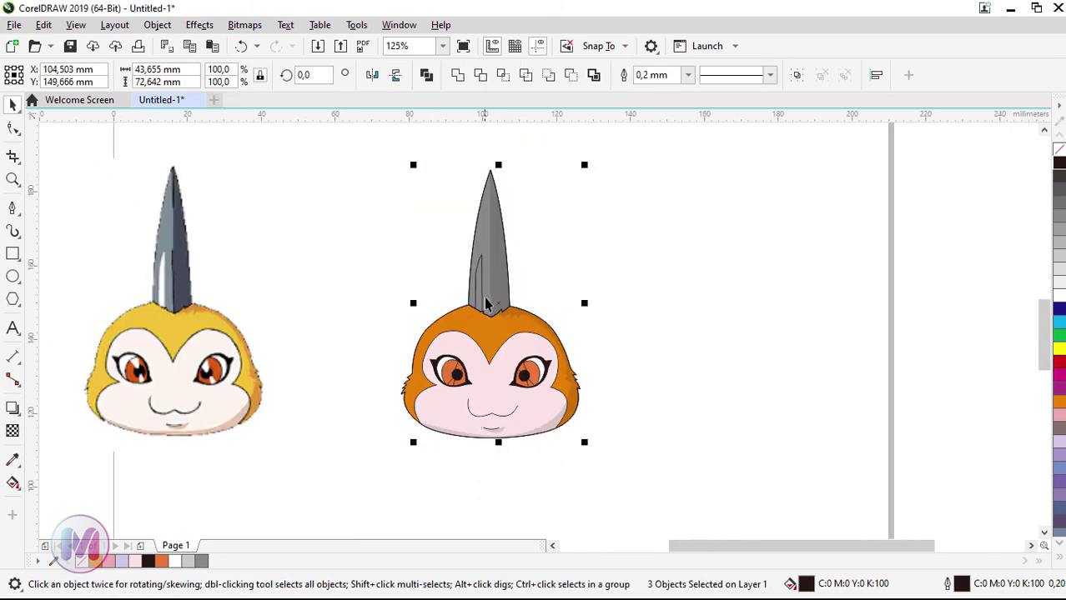
{"action": "scroll", "coordinate": [486, 305], "scroll_direction": "up", "scroll_amount": 1}
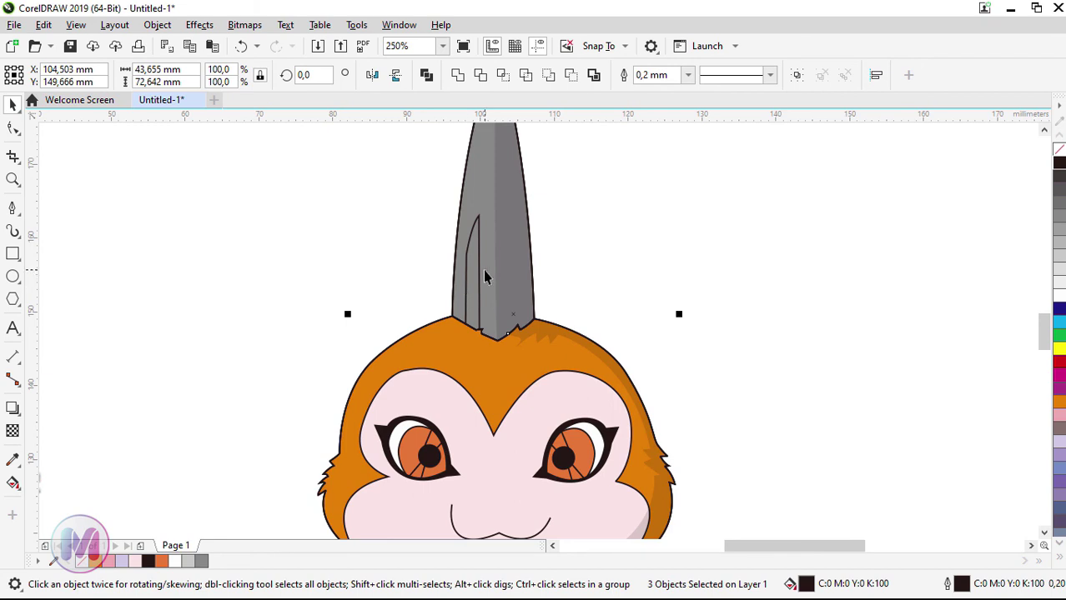
{"action": "left_click", "coordinate": [479, 279]}
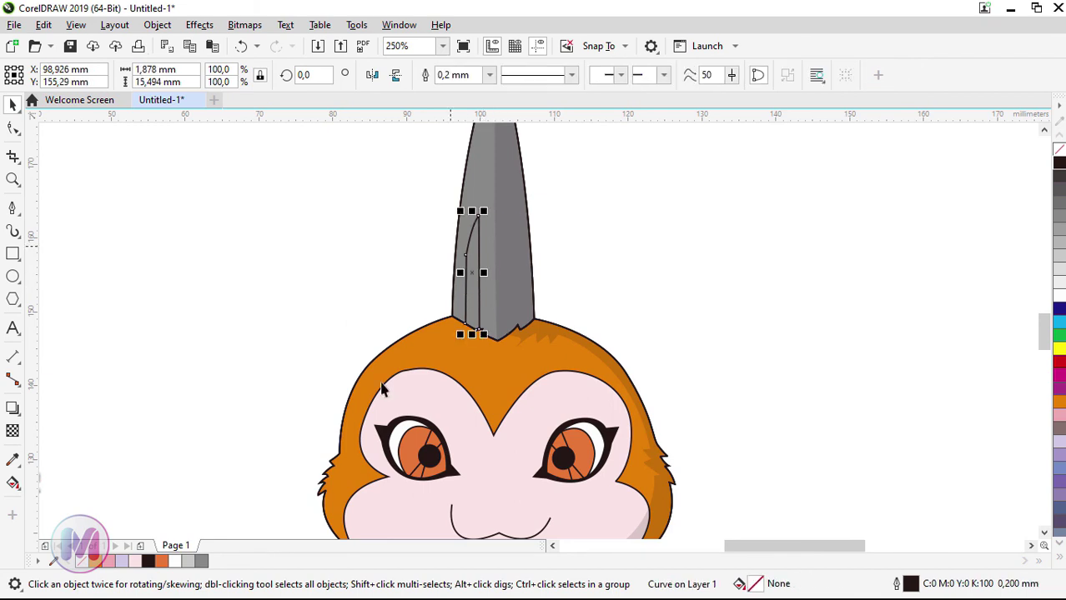
{"action": "left_click", "coordinate": [427, 447], "text": "shift"}
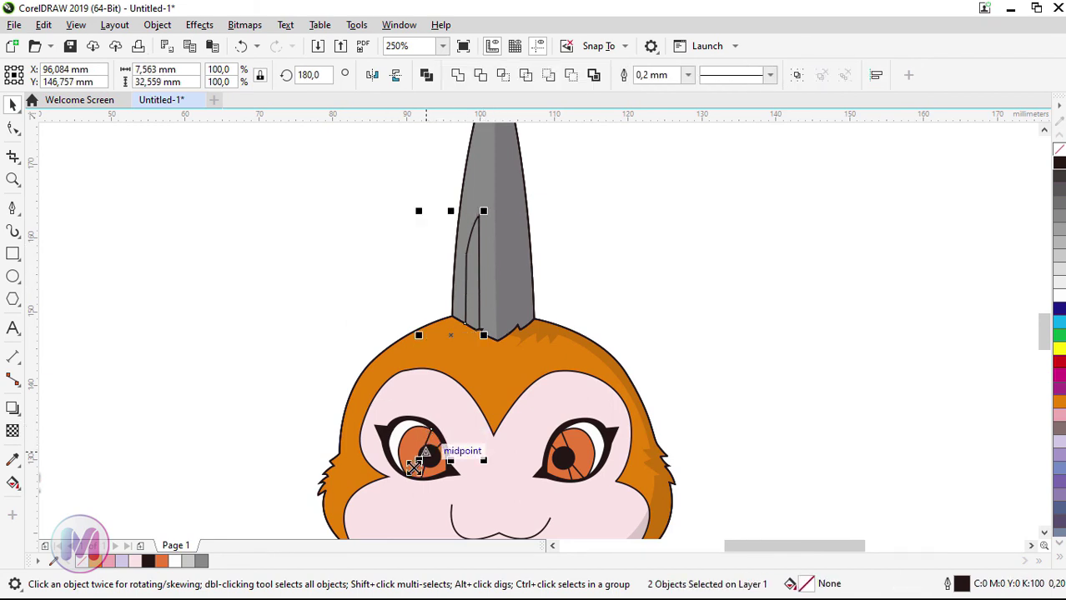
{"action": "left_click", "coordinate": [416, 477], "text": "shift"}
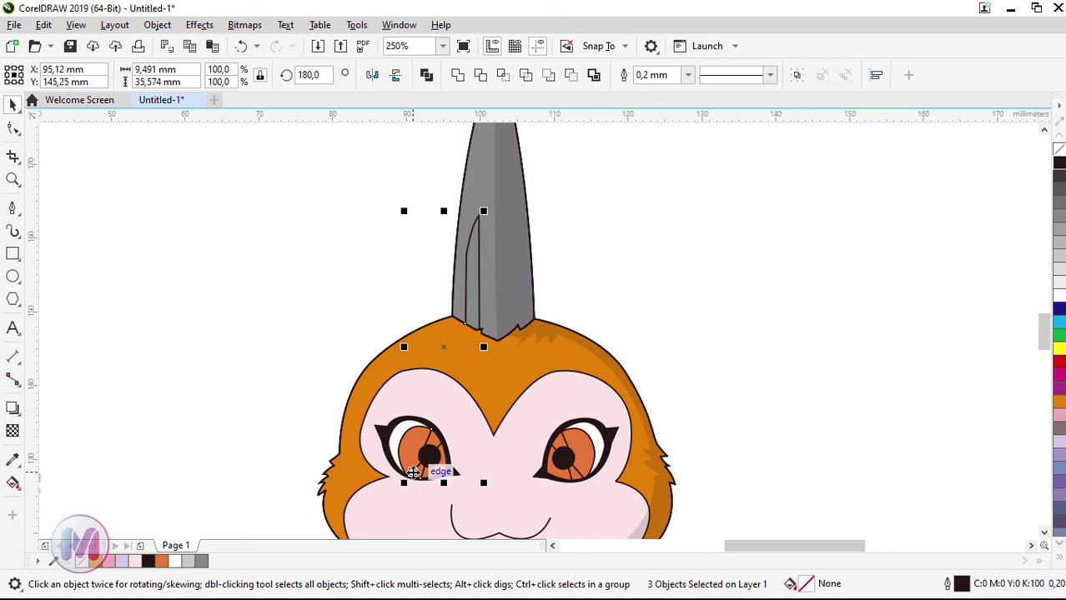
{"action": "left_click", "coordinate": [567, 450], "text": "shift"}
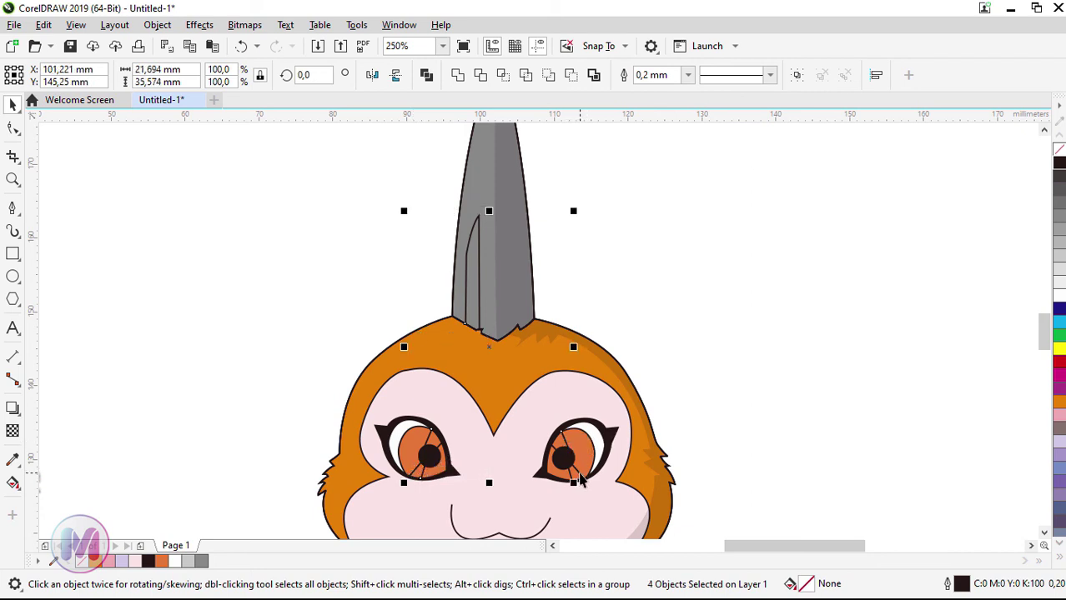
{"action": "left_click", "coordinate": [579, 480], "text": "shift"}
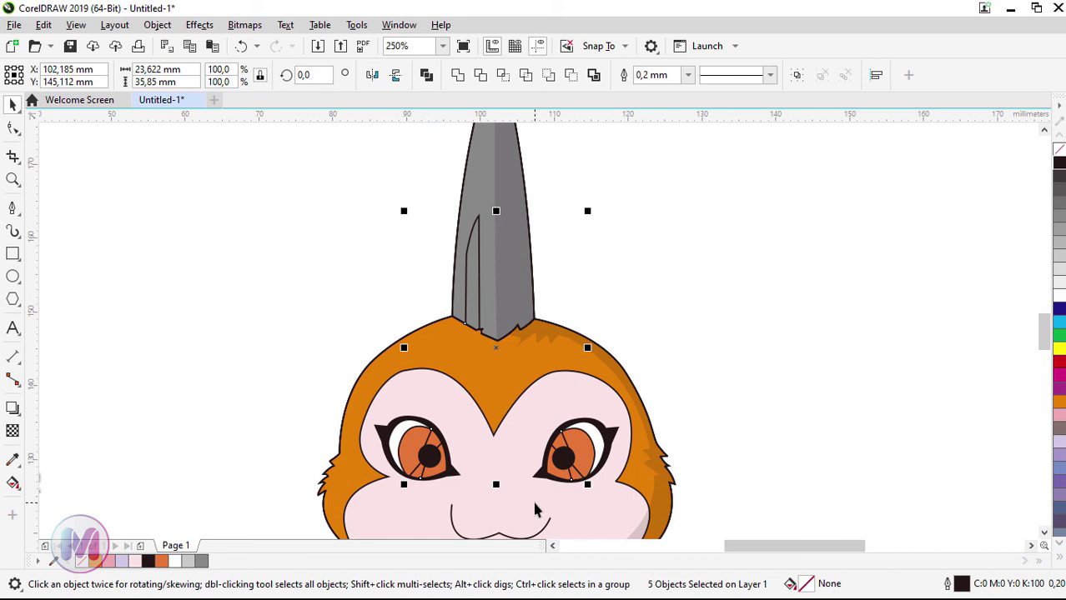
{"action": "left_click", "coordinate": [1058, 286]}
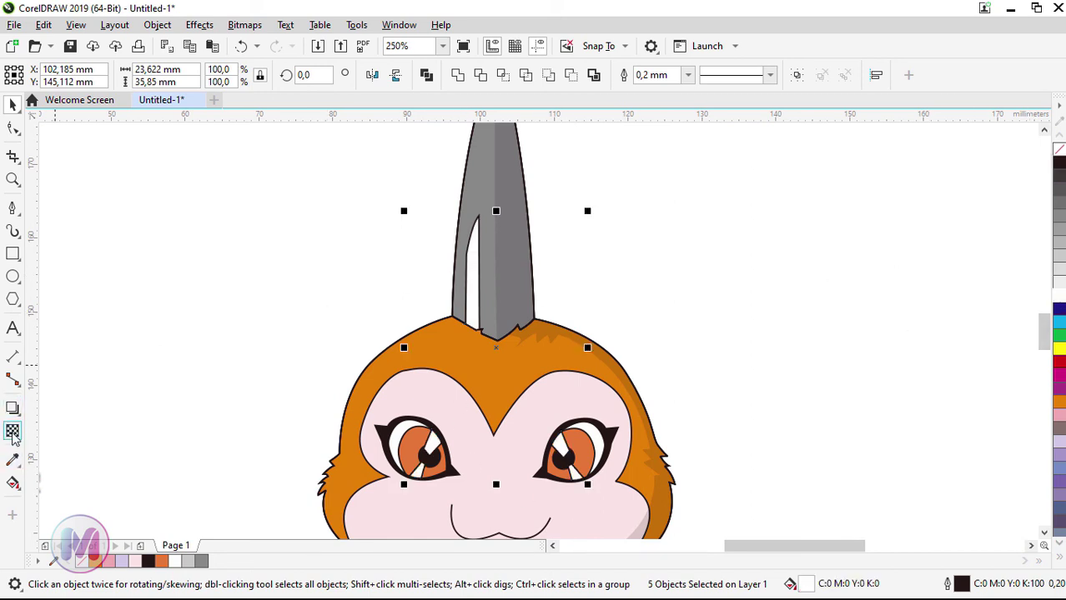
Apply a uniform transparency of 80 to the five selected white highlight shapes
{"action": "left_click", "coordinate": [13, 430]}
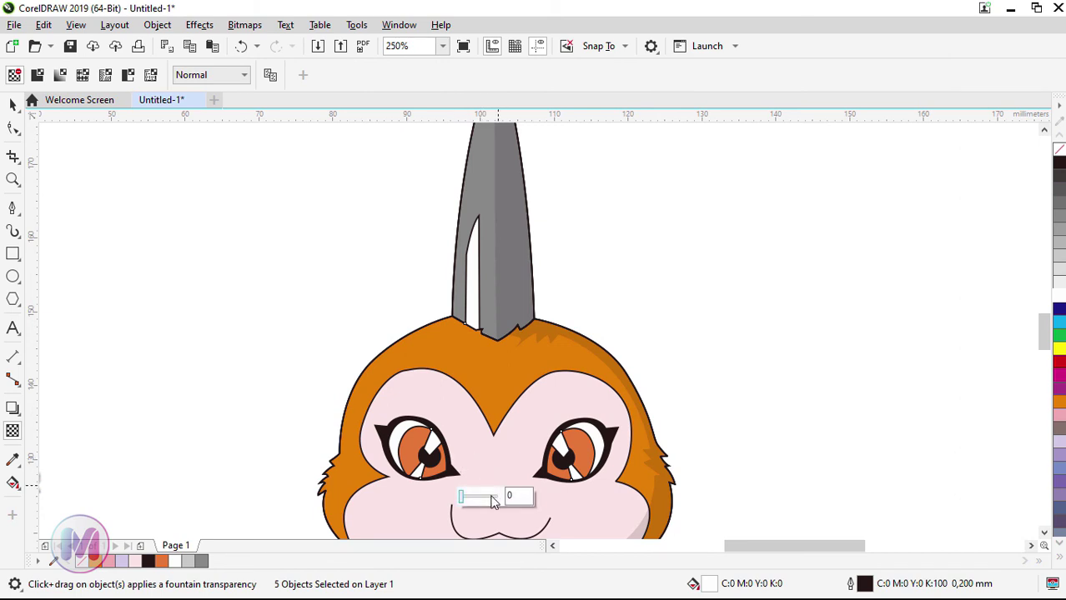
{"action": "left_click", "coordinate": [515, 499]}
{"action": "left_click_drag", "start_coordinate": [515, 501], "coordinate": [508, 503]}
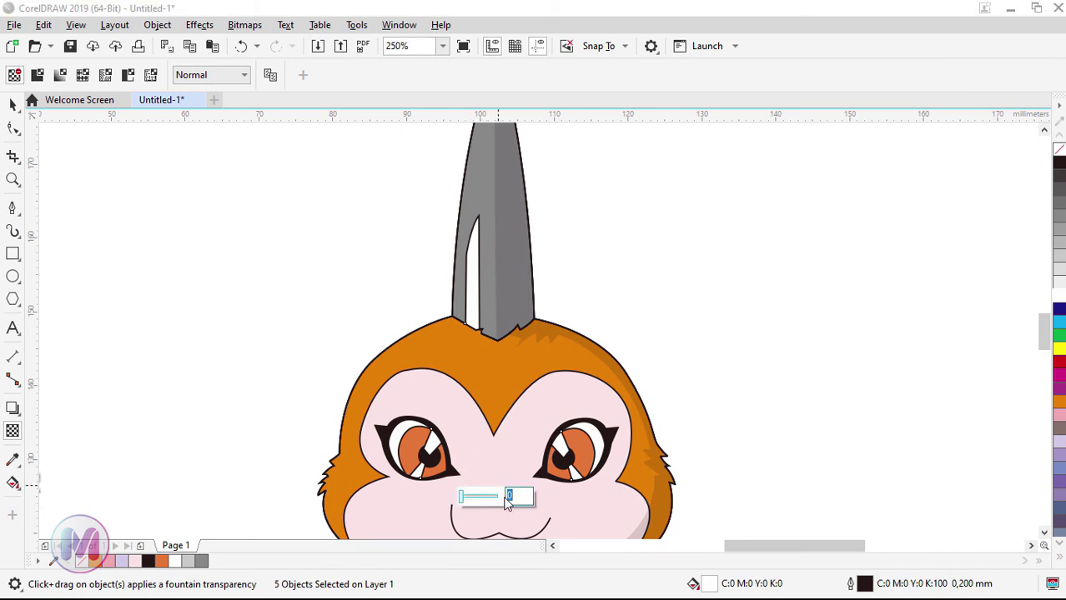
{"action": "key", "text": "Return"}
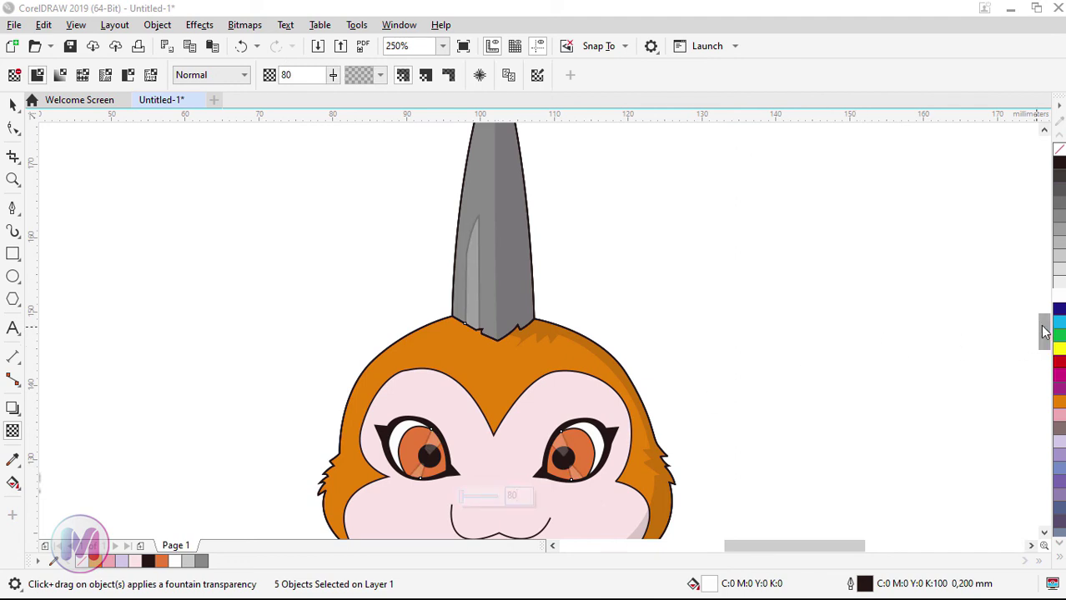
{"action": "left_click_drag", "start_coordinate": [1043, 326], "coordinate": [1046, 335]}
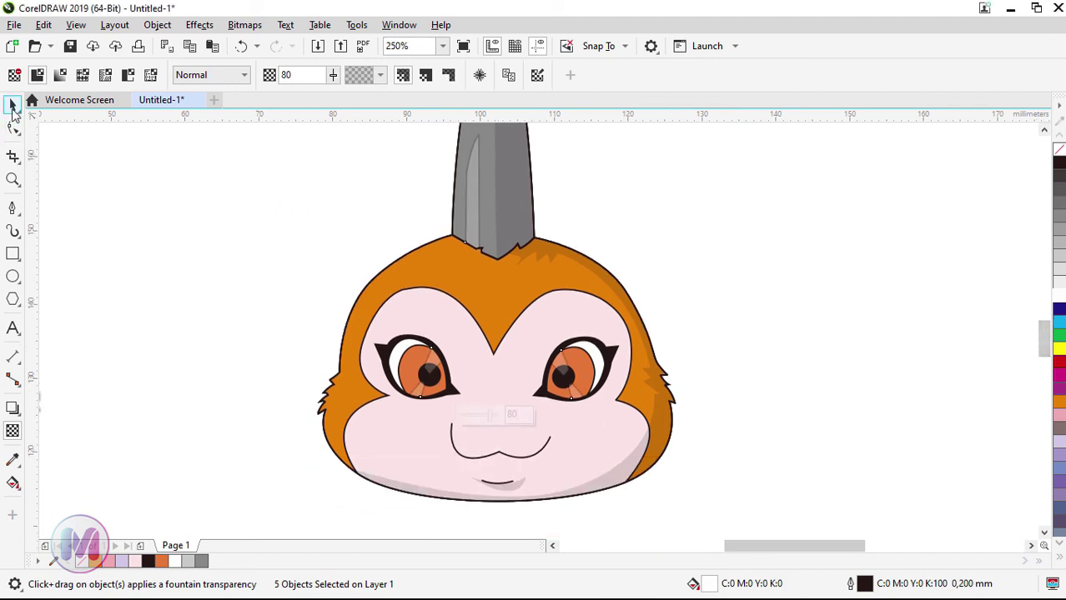
Set the outline width of the large curved muzzle line above the mouth to 0.3 mm and deselect it
{"action": "left_click", "coordinate": [13, 107]}
{"action": "scroll", "coordinate": [569, 377], "scroll_direction": "up", "scroll_amount": 1}
{"action": "scroll", "coordinate": [574, 379], "scroll_direction": "up", "scroll_amount": 1}
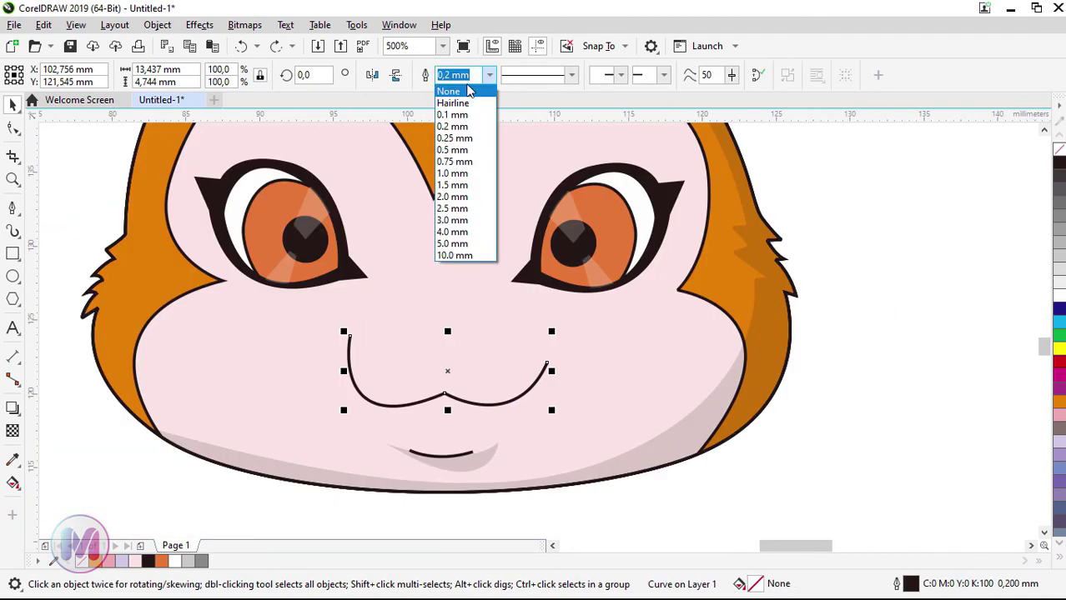
{"action": "left_click", "coordinate": [472, 73]}
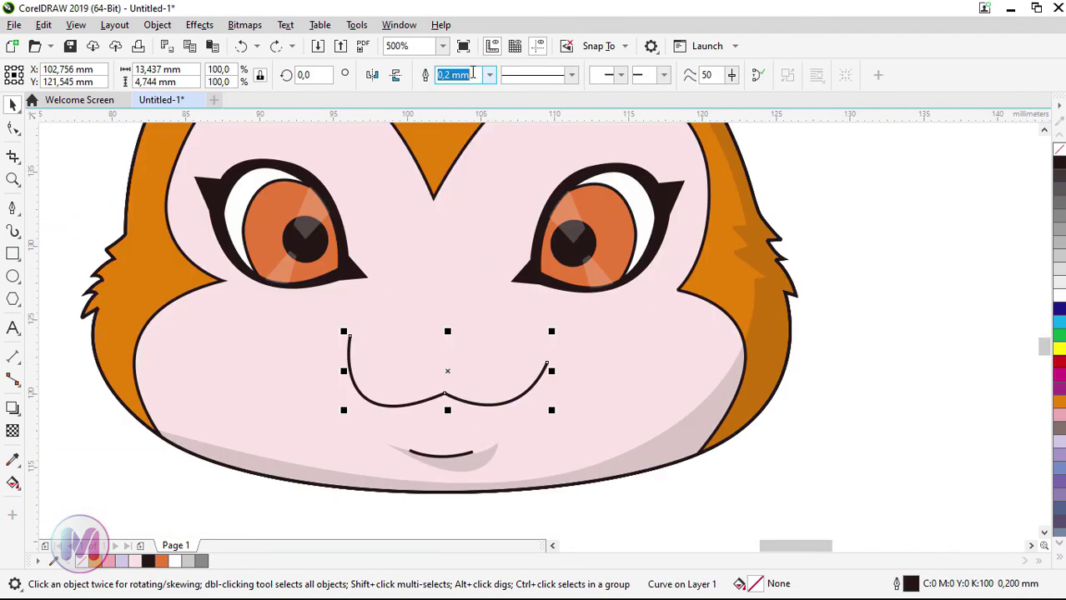
{"action": "type", "text": "0"}
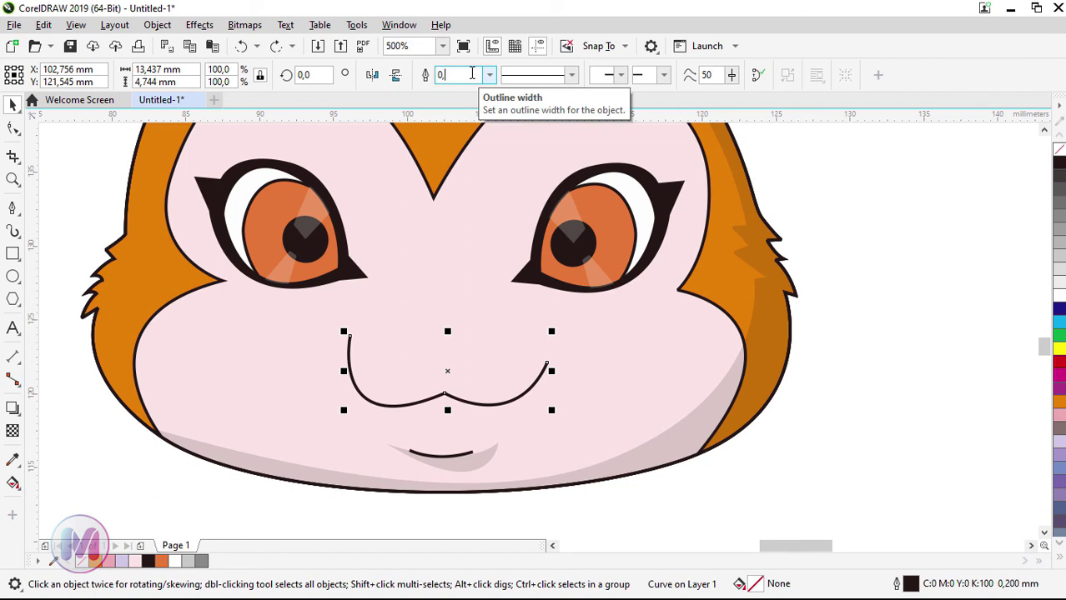
{"action": "type", "text": ",3"}
{"action": "key", "text": "Return"}
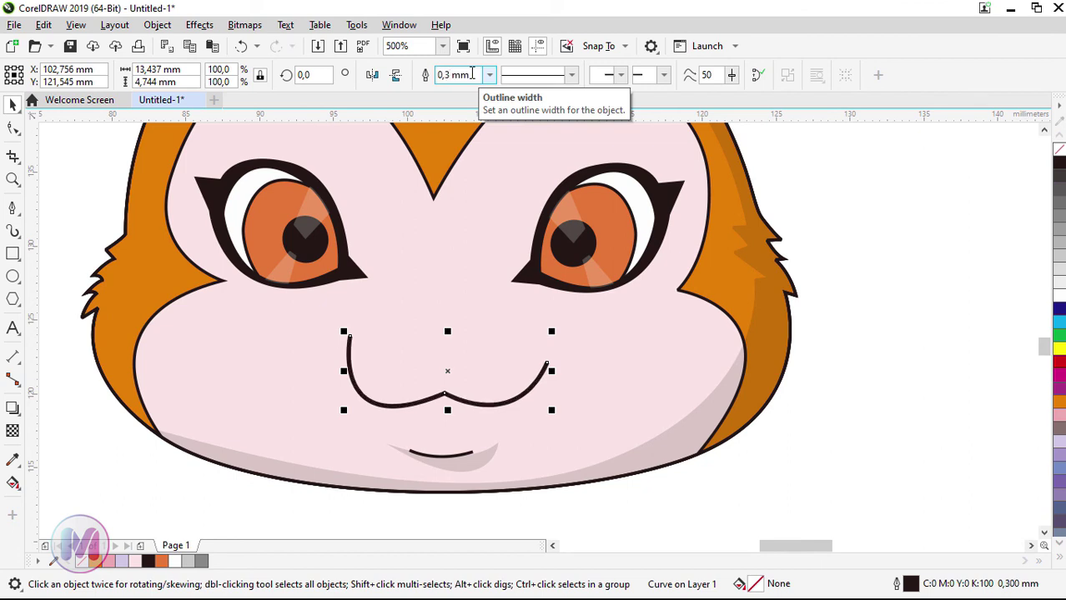
{"action": "scroll", "coordinate": [460, 246], "scroll_direction": "down", "scroll_amount": 5}
{"action": "scroll", "coordinate": [457, 306], "scroll_direction": "up", "scroll_amount": 2}
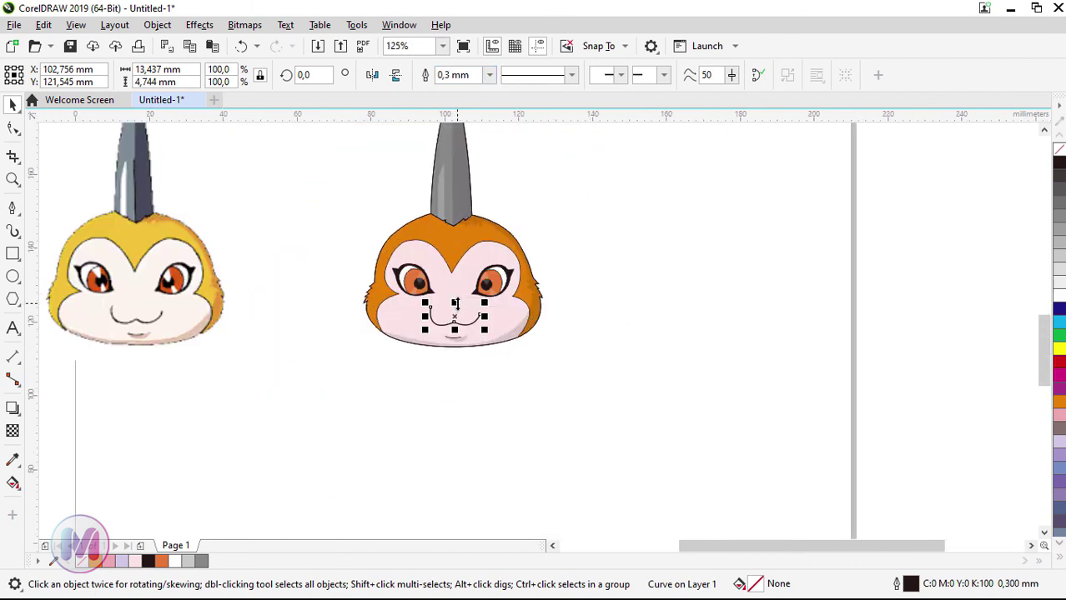
{"action": "left_click", "coordinate": [585, 248]}
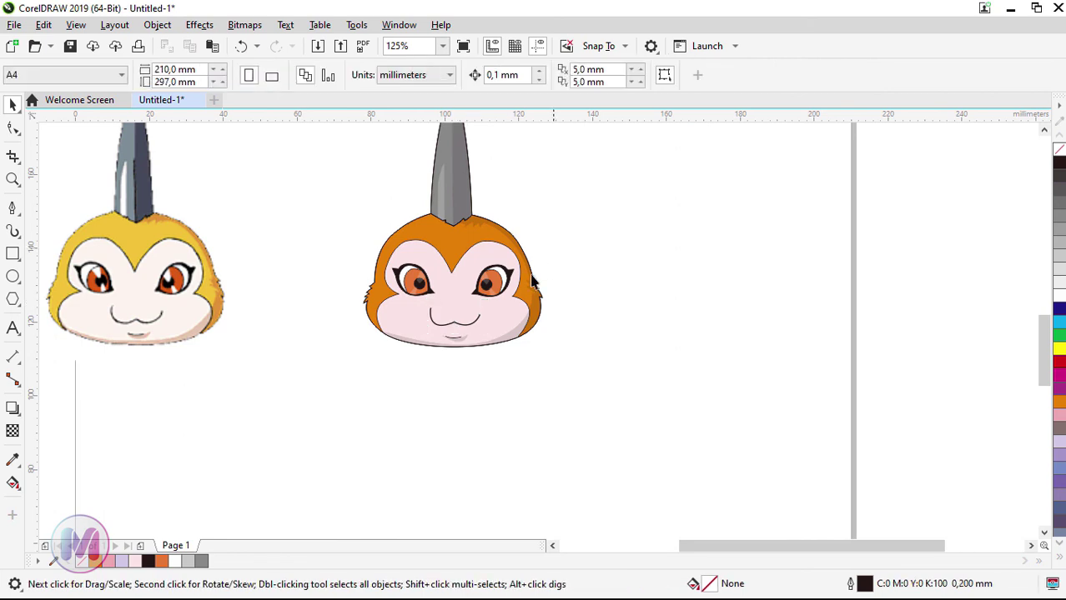
Change the head shape's uniform fill to a lighter orange, C 0, M 47, Y 76, K 0 (#F4A14B)
{"action": "scroll", "coordinate": [447, 241], "scroll_direction": "up", "scroll_amount": 1}
{"action": "left_click", "coordinate": [447, 241]}
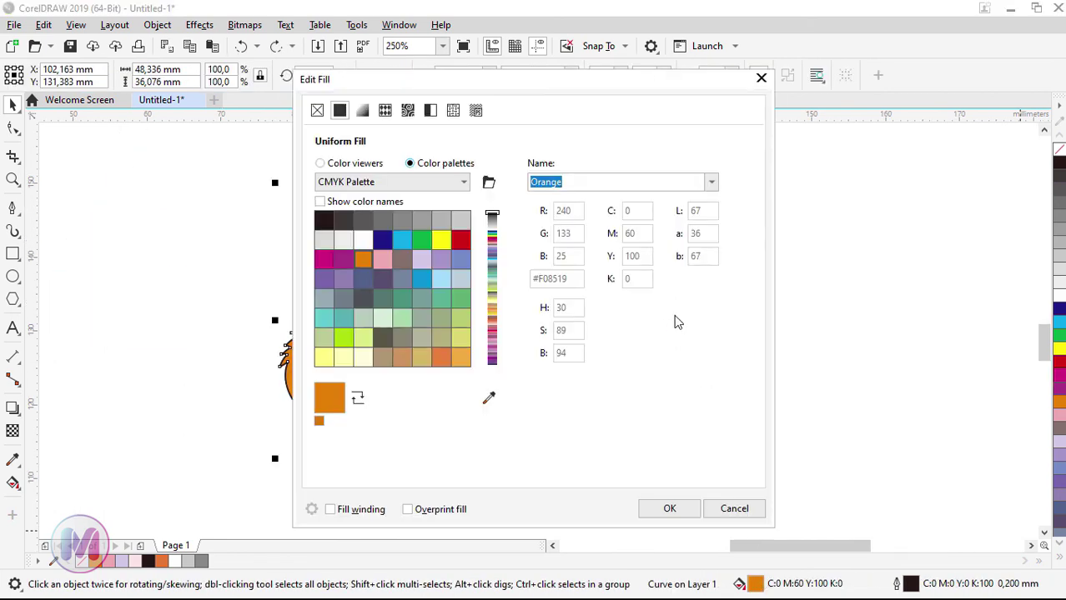
{"action": "left_click", "coordinate": [359, 164]}
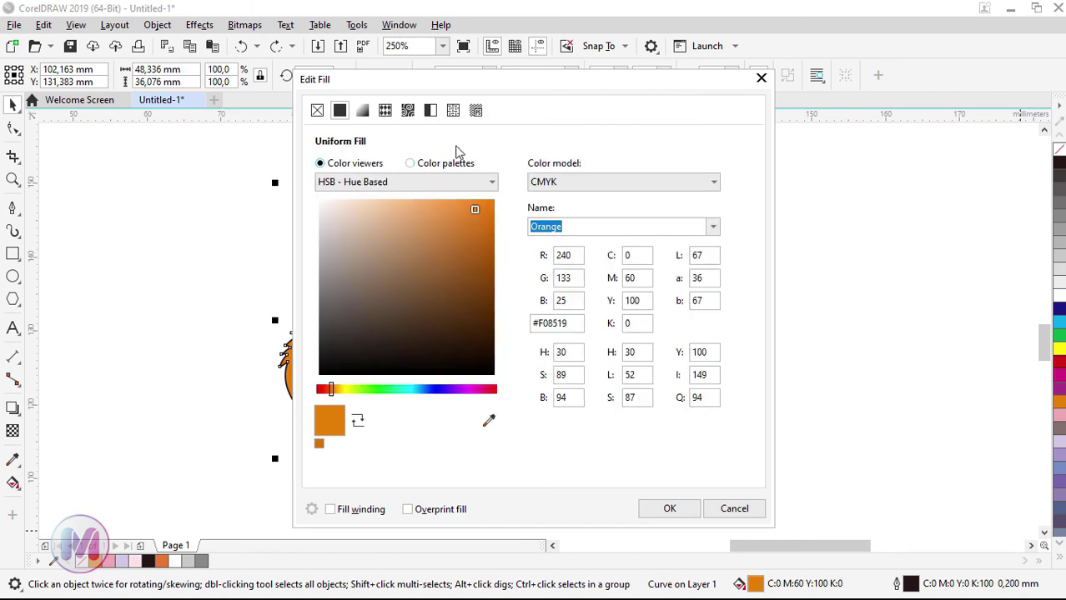
{"action": "left_click_drag", "start_coordinate": [467, 84], "coordinate": [737, 91]}
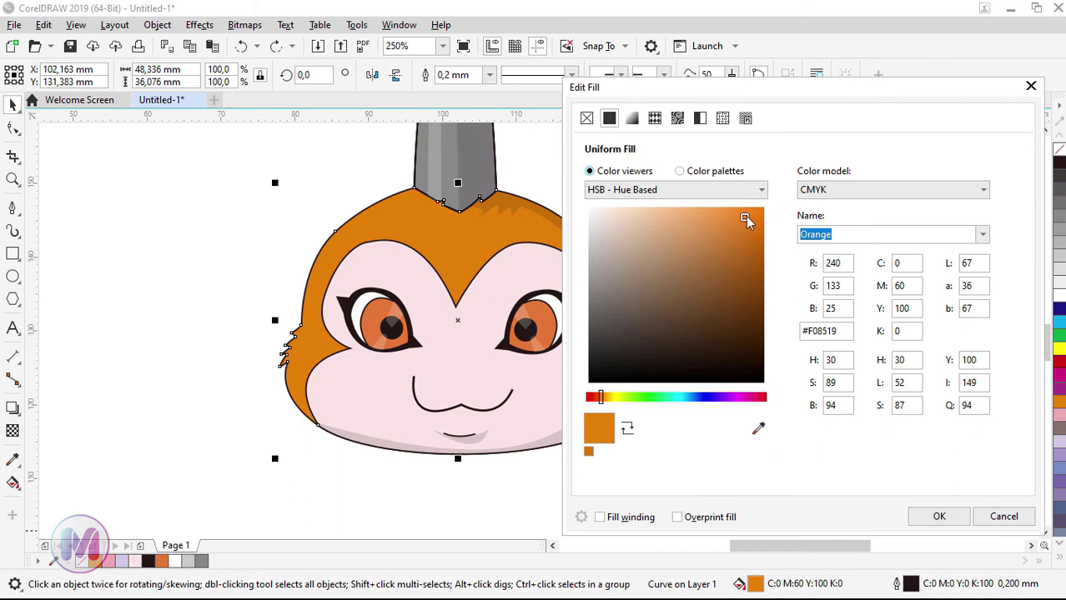
{"action": "left_click_drag", "start_coordinate": [745, 219], "coordinate": [711, 211]}
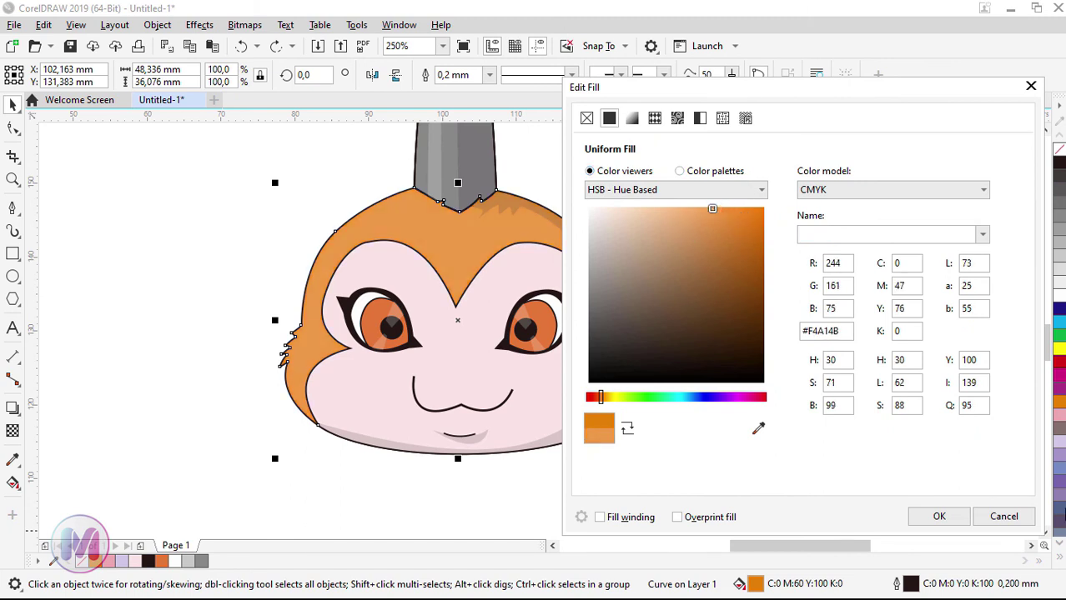
{"action": "left_click", "coordinate": [939, 516]}
Examine the head's new orange fill together with its shading, eyes and horn beside the reference bitmap
{"action": "scroll", "coordinate": [302, 271], "scroll_direction": "down", "scroll_amount": 3}
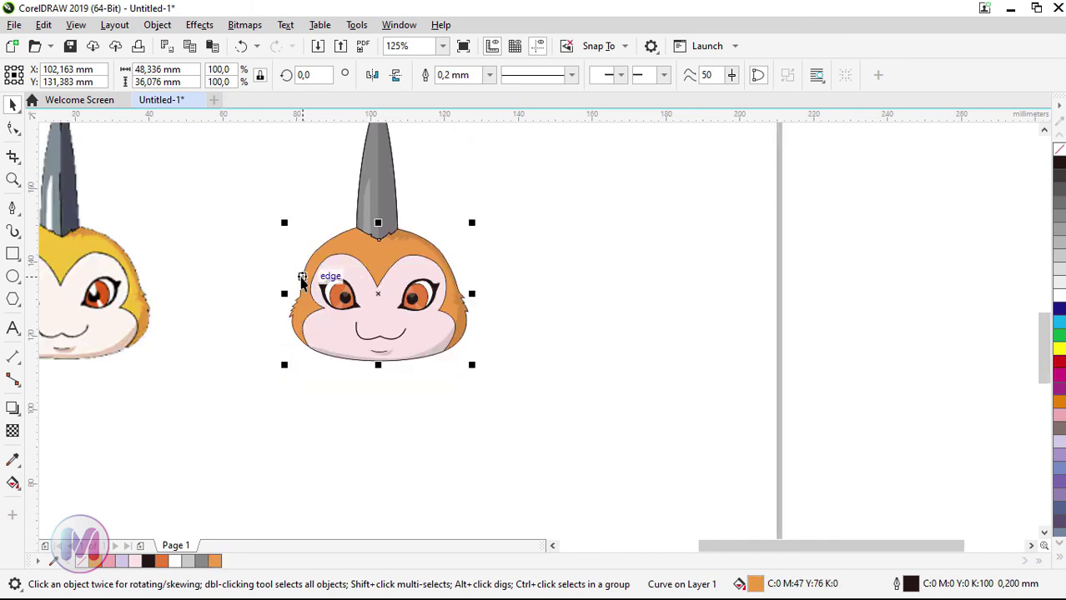
{"action": "scroll", "coordinate": [311, 272], "scroll_direction": "left", "scroll_amount": 2}
{"action": "scroll", "coordinate": [464, 243], "scroll_direction": "up", "scroll_amount": 2}
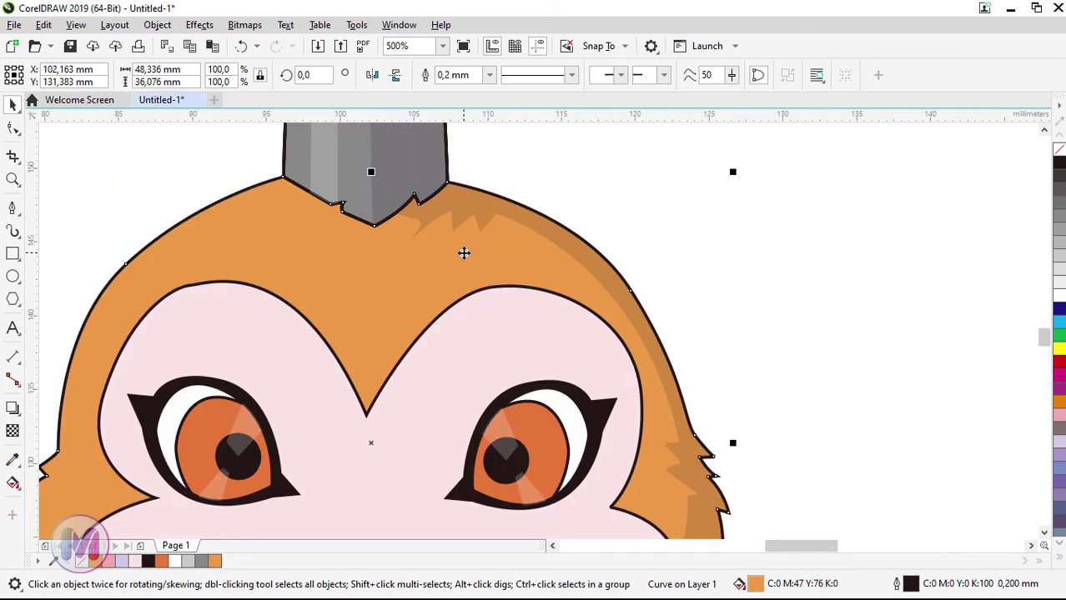
{"action": "scroll", "coordinate": [464, 248], "scroll_direction": "down", "scroll_amount": 1}
{"action": "scroll", "coordinate": [687, 356], "scroll_direction": "up", "scroll_amount": 1}
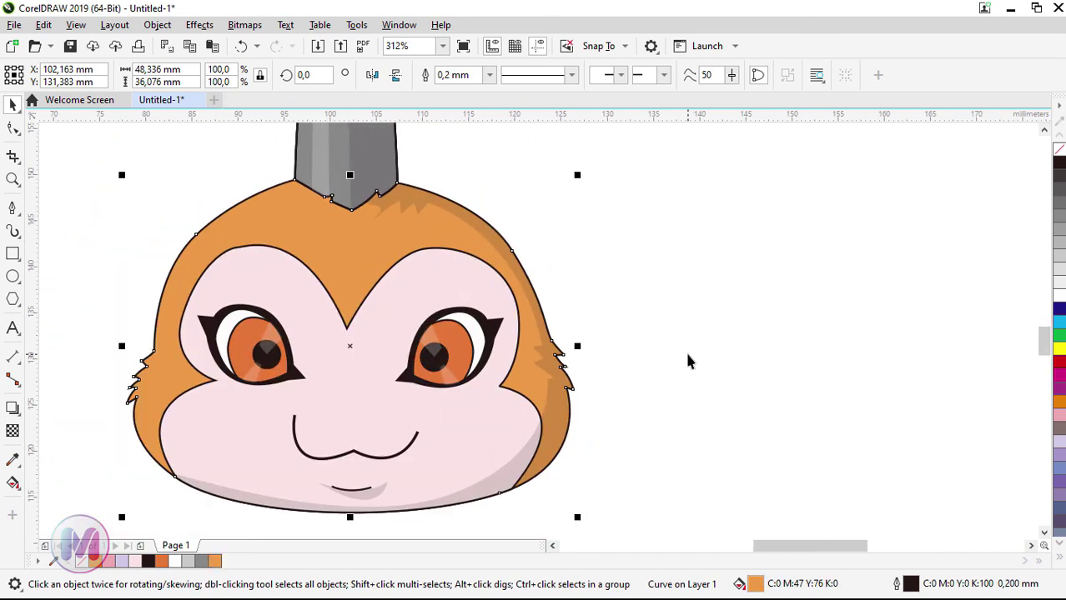
{"action": "scroll", "coordinate": [688, 355], "scroll_direction": "down", "scroll_amount": 1}
{"action": "scroll", "coordinate": [686, 352], "scroll_direction": "up", "scroll_amount": 2}
{"action": "scroll", "coordinate": [686, 353], "scroll_direction": "up", "scroll_amount": 1}
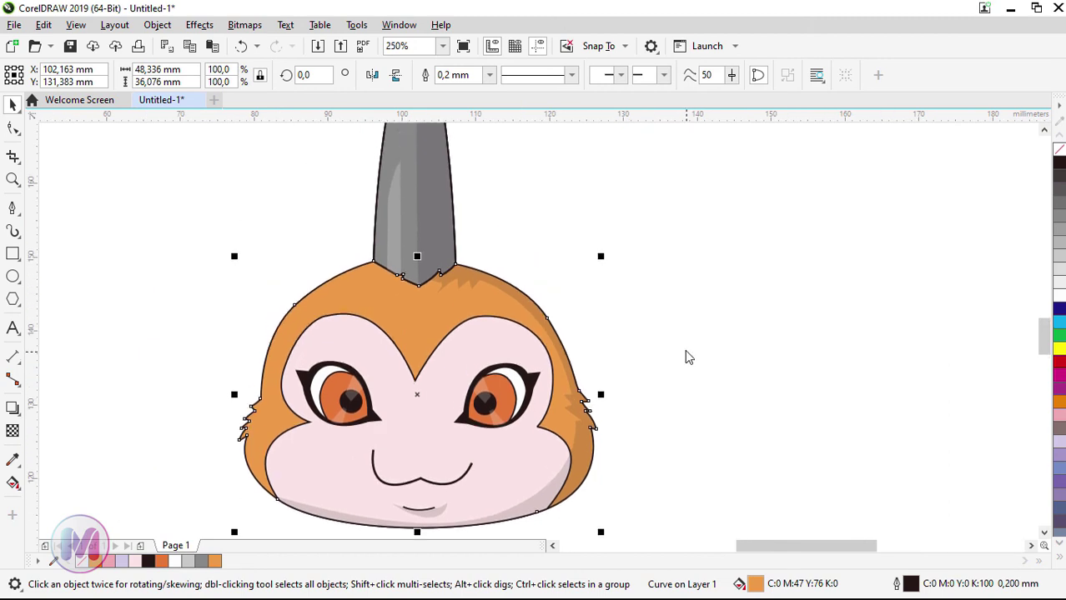
{"action": "left_click_drag", "start_coordinate": [758, 544], "coordinate": [735, 529]}
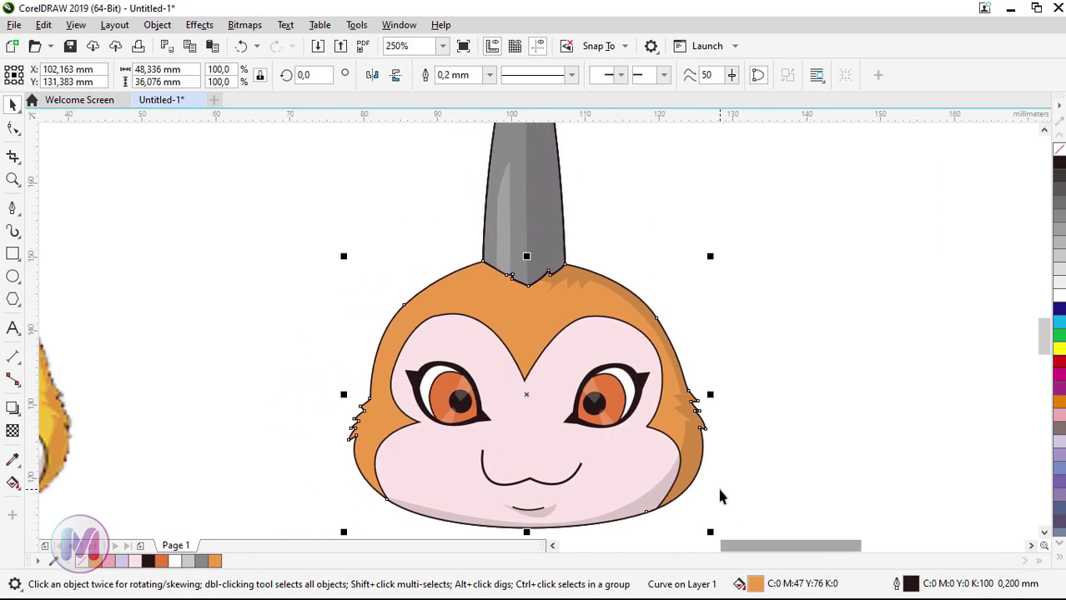